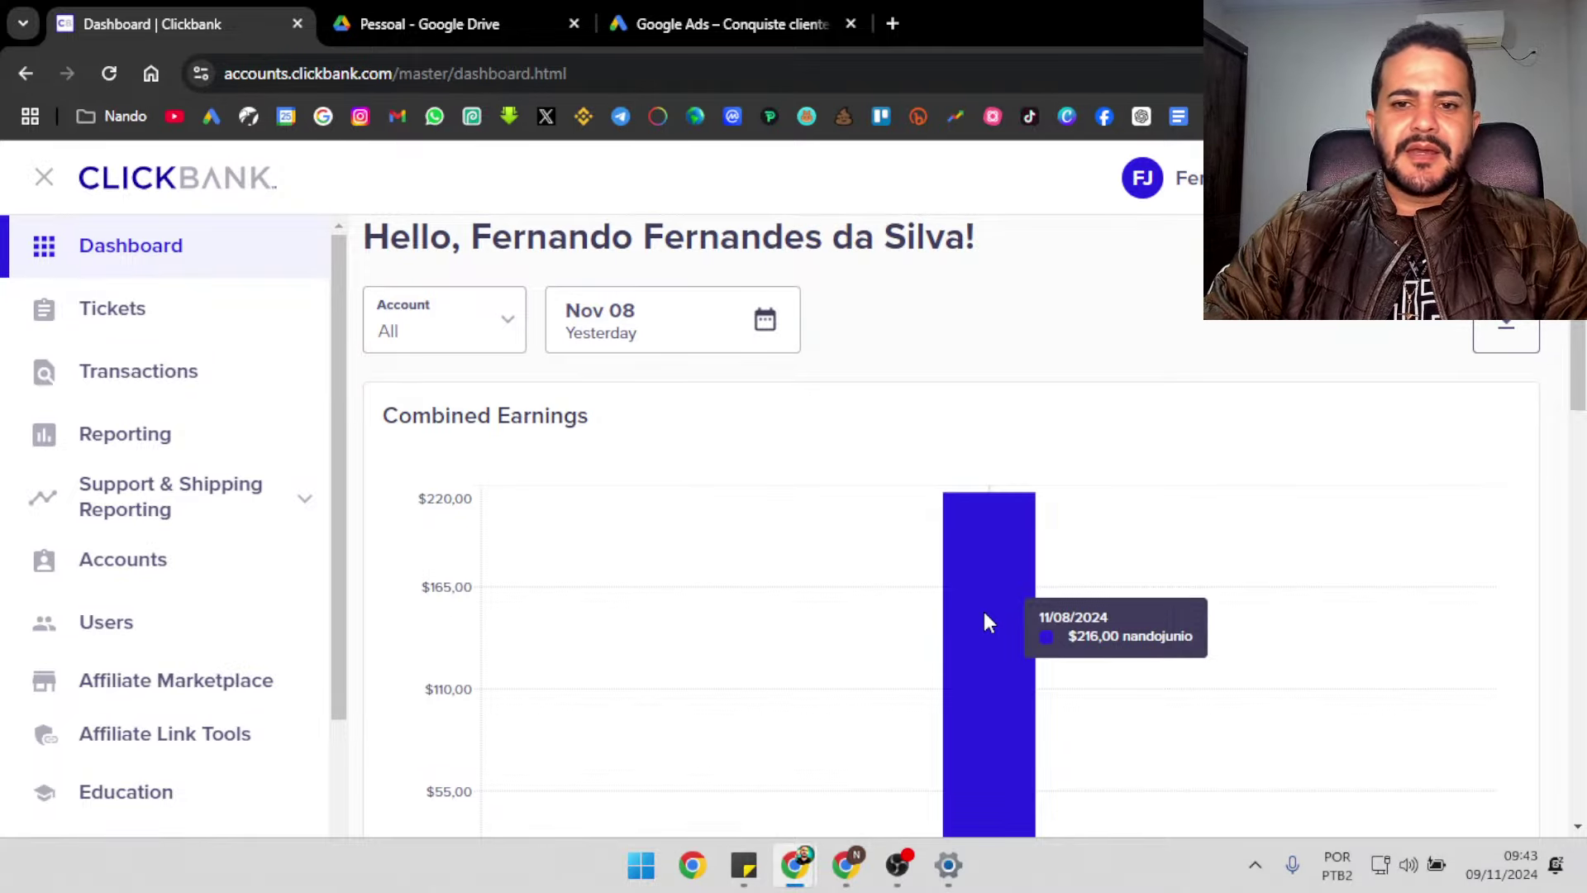
Bring the Google Ads Promoções window to the front from the taskbar
click(850, 876)
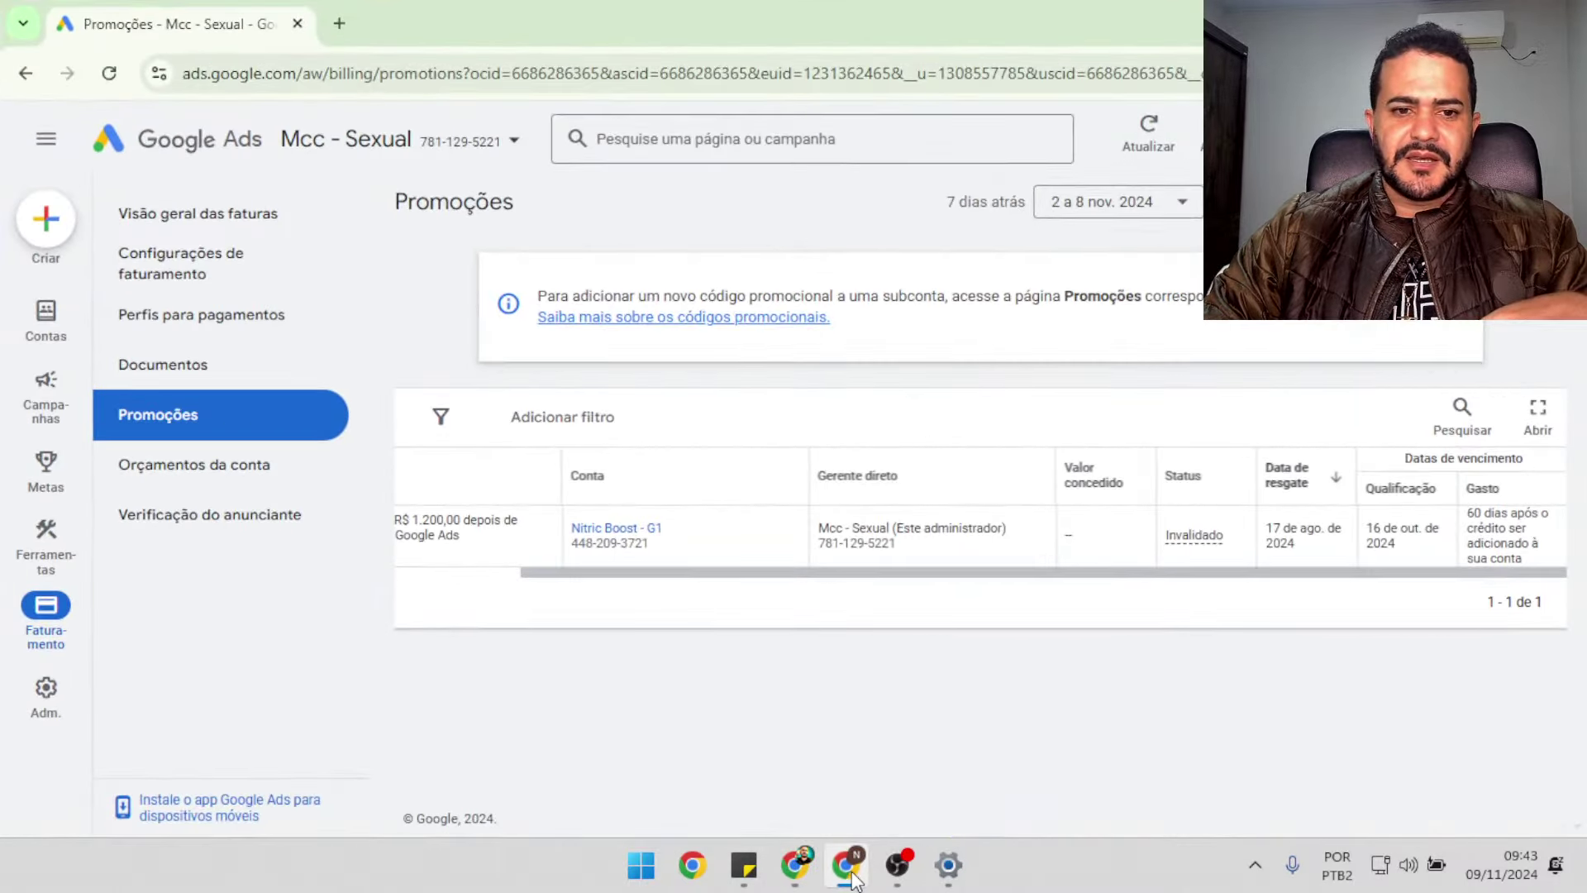
Switch to the 'Google Ads – Conquiste clientes' page and scroll to the R$1.200, R$3.500 and R$7.200 offers
mouse_move(851, 868)
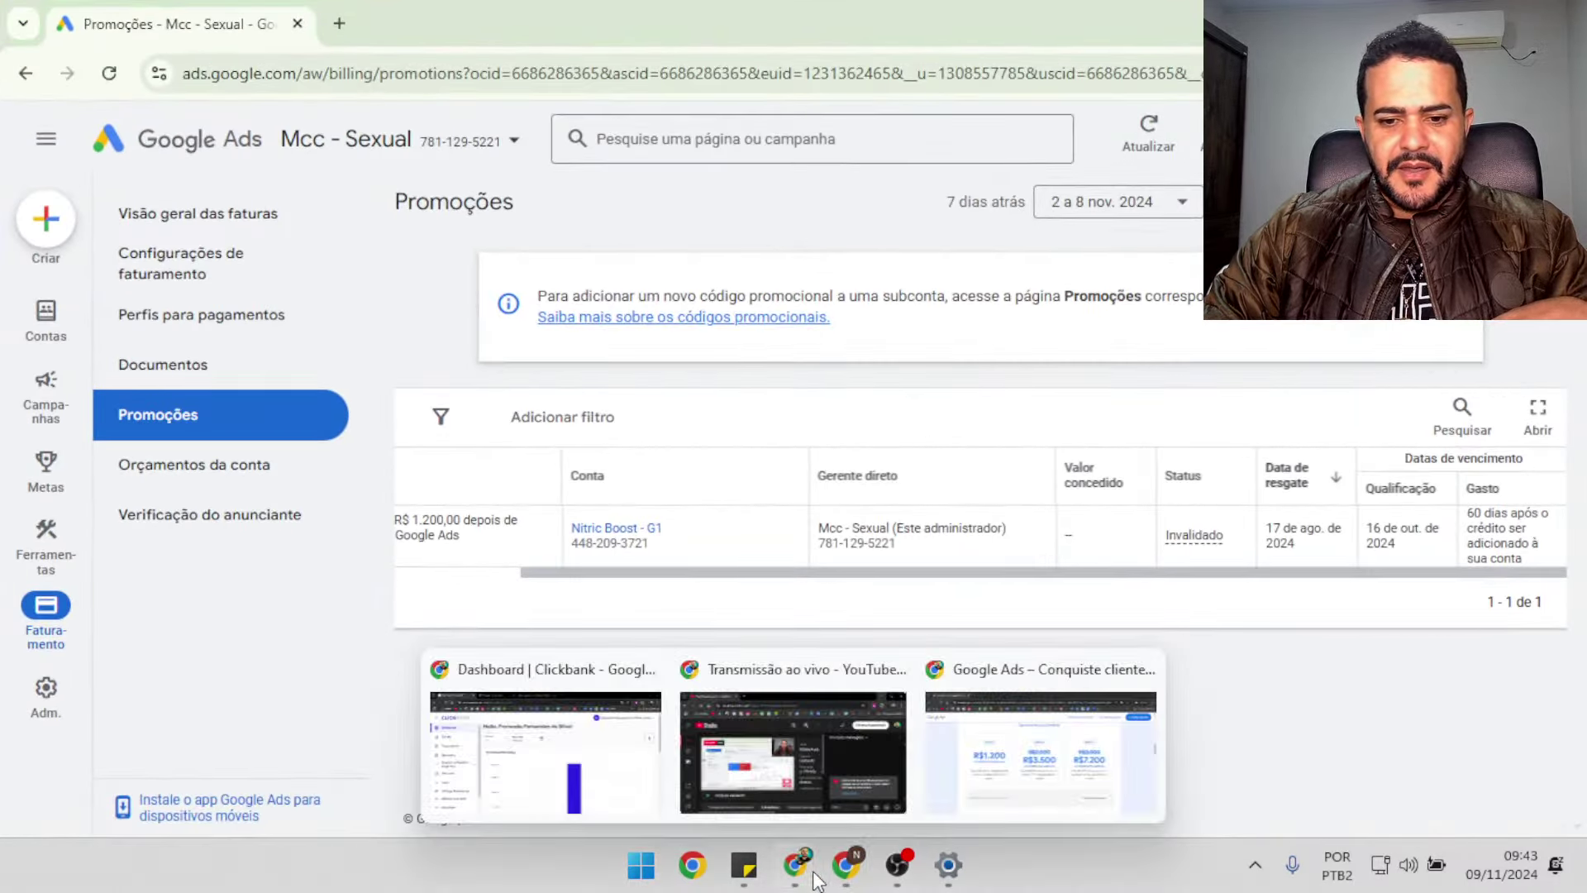
click(983, 787)
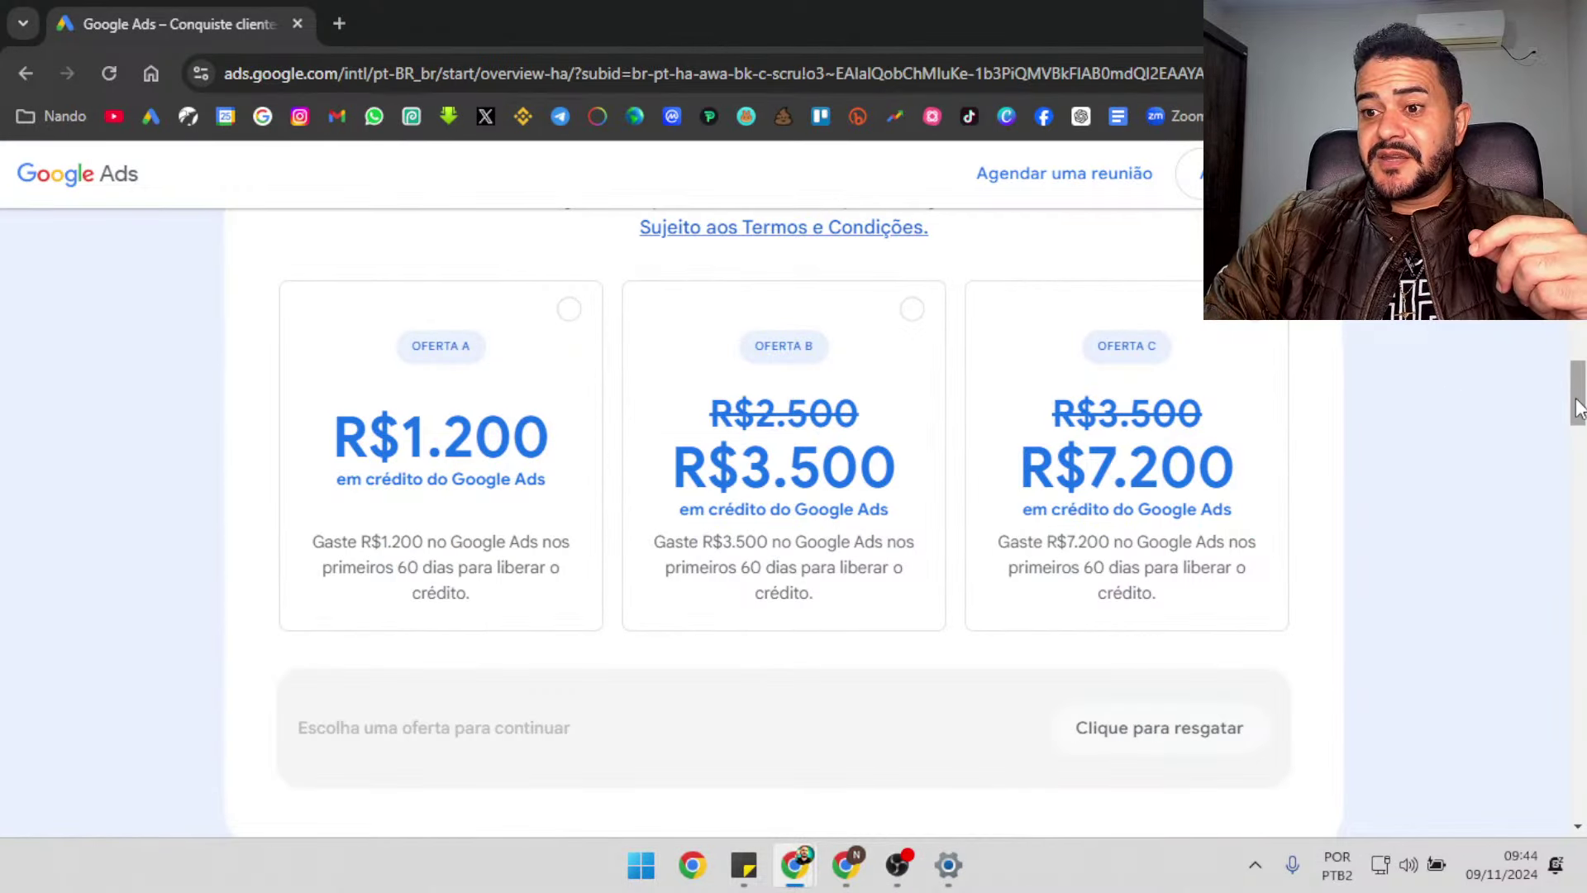
mouse_move(1572, 383)
mouse_down()
mouse_move(1573, 429)
mouse_move(1573, 403)
mouse_up()
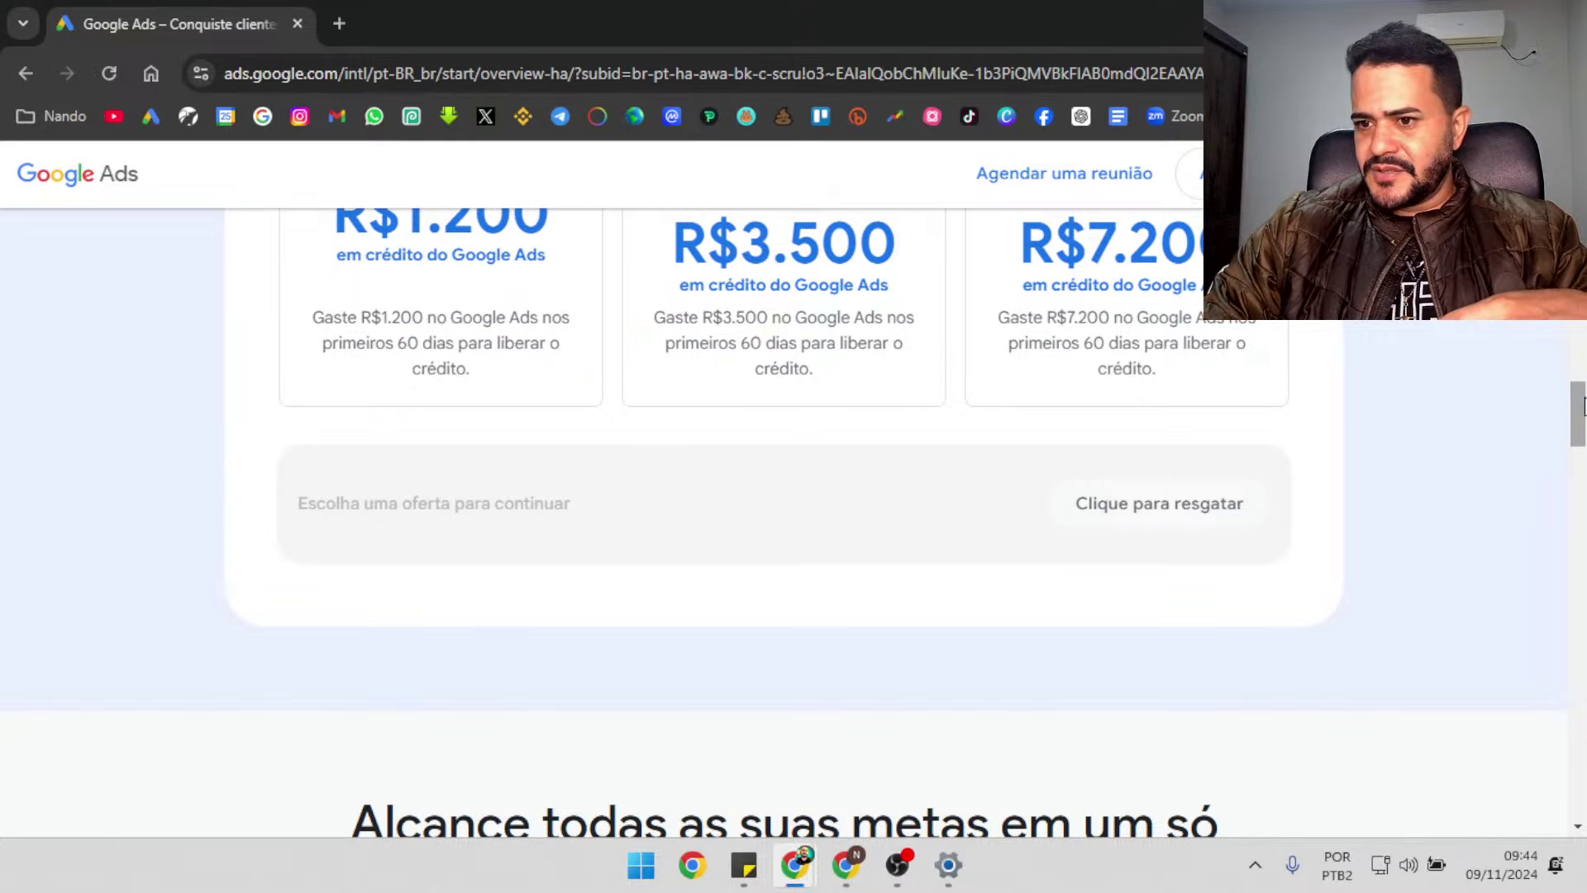
drag(1577, 413, 1529, 385)
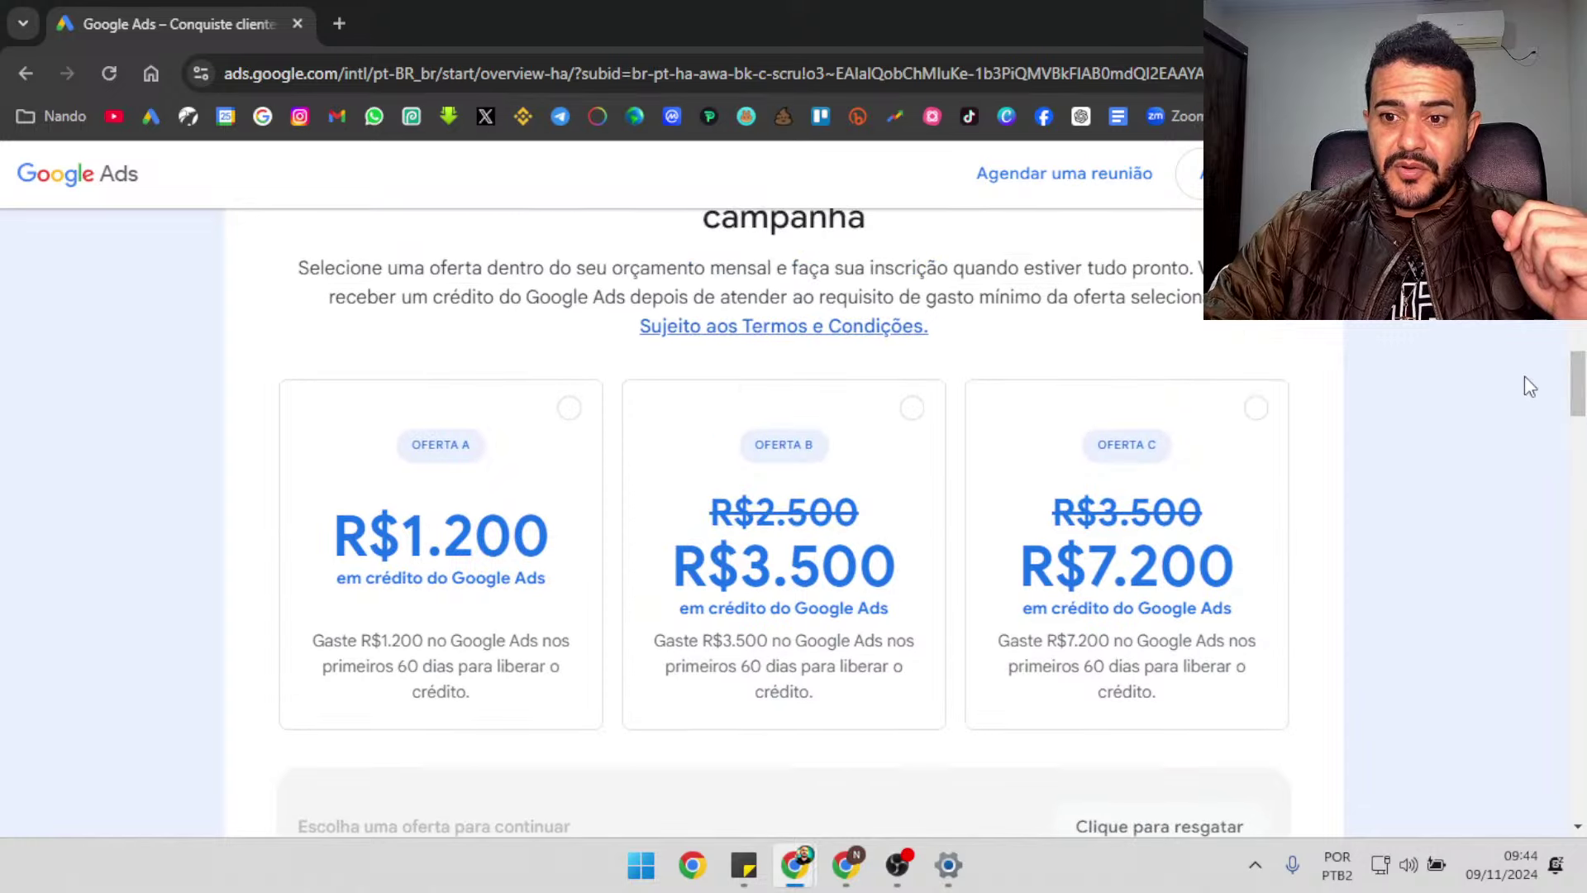
Select Oferta C for R$7.200 credit and follow 'Clique para resgatar' to the sign-in page
click(1255, 410)
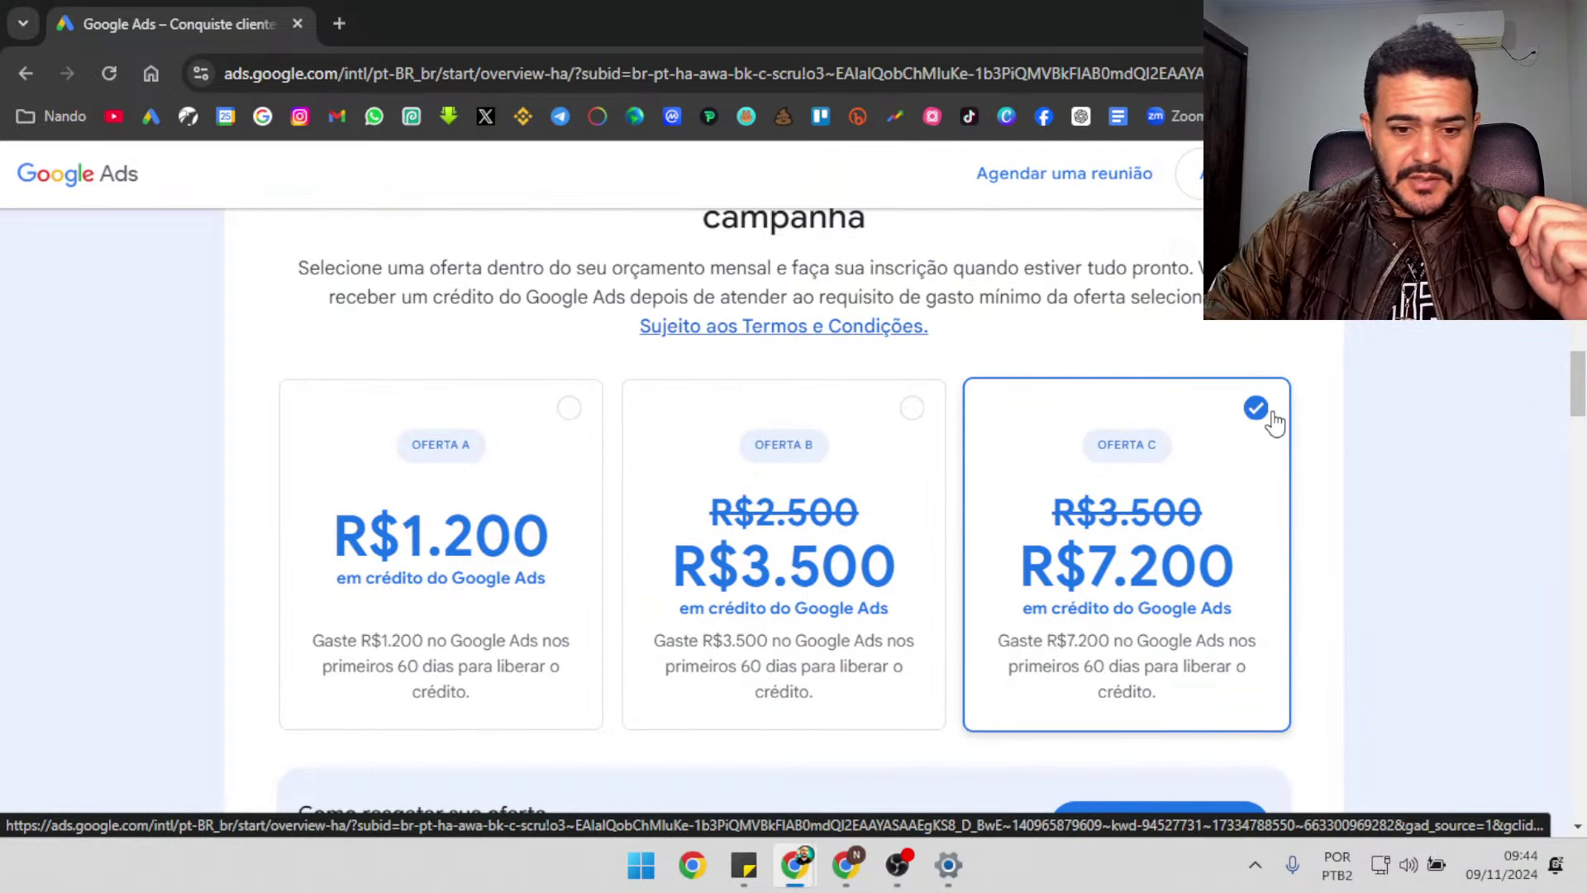
scroll(1273, 422, down, 3)
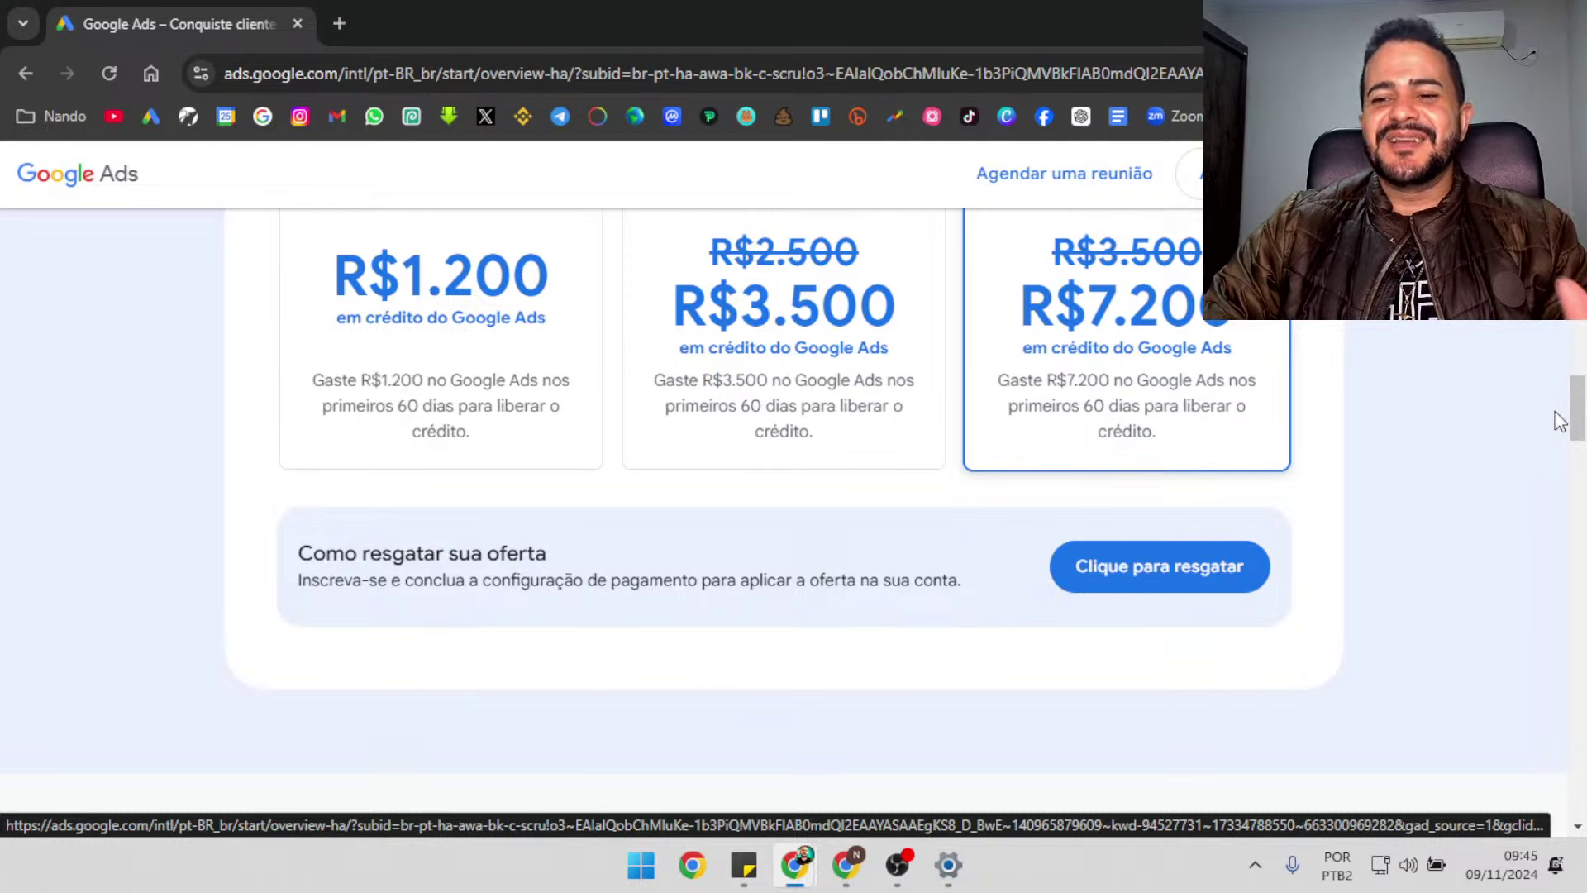
click(1177, 573)
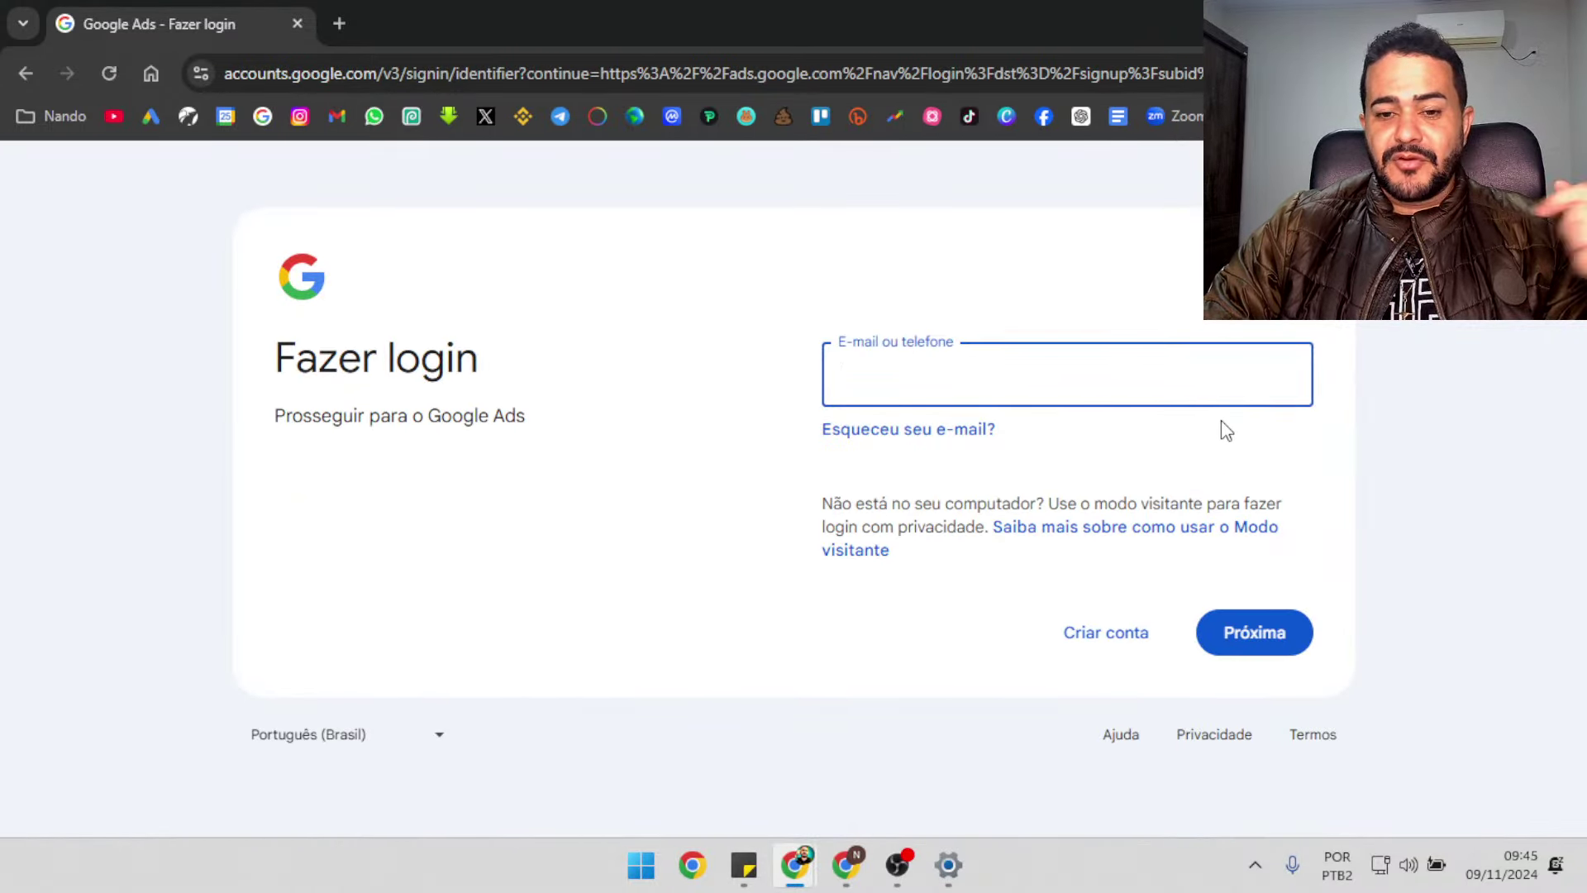
Create a new 'Para trabalho ou empresa' Google account using a new Gmail address
click(1128, 642)
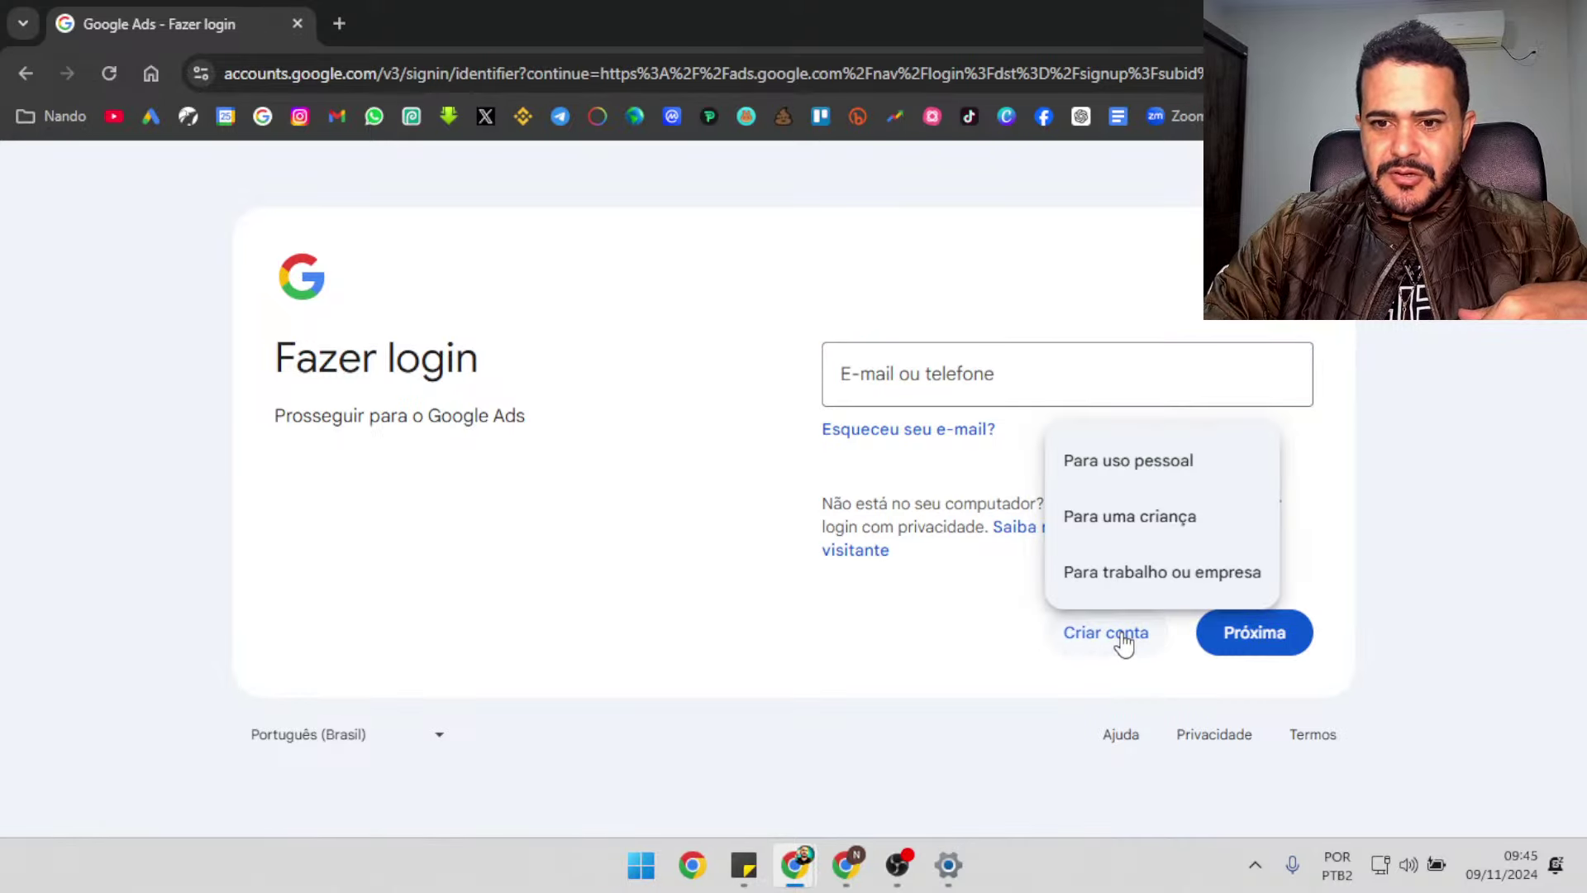
click(1217, 575)
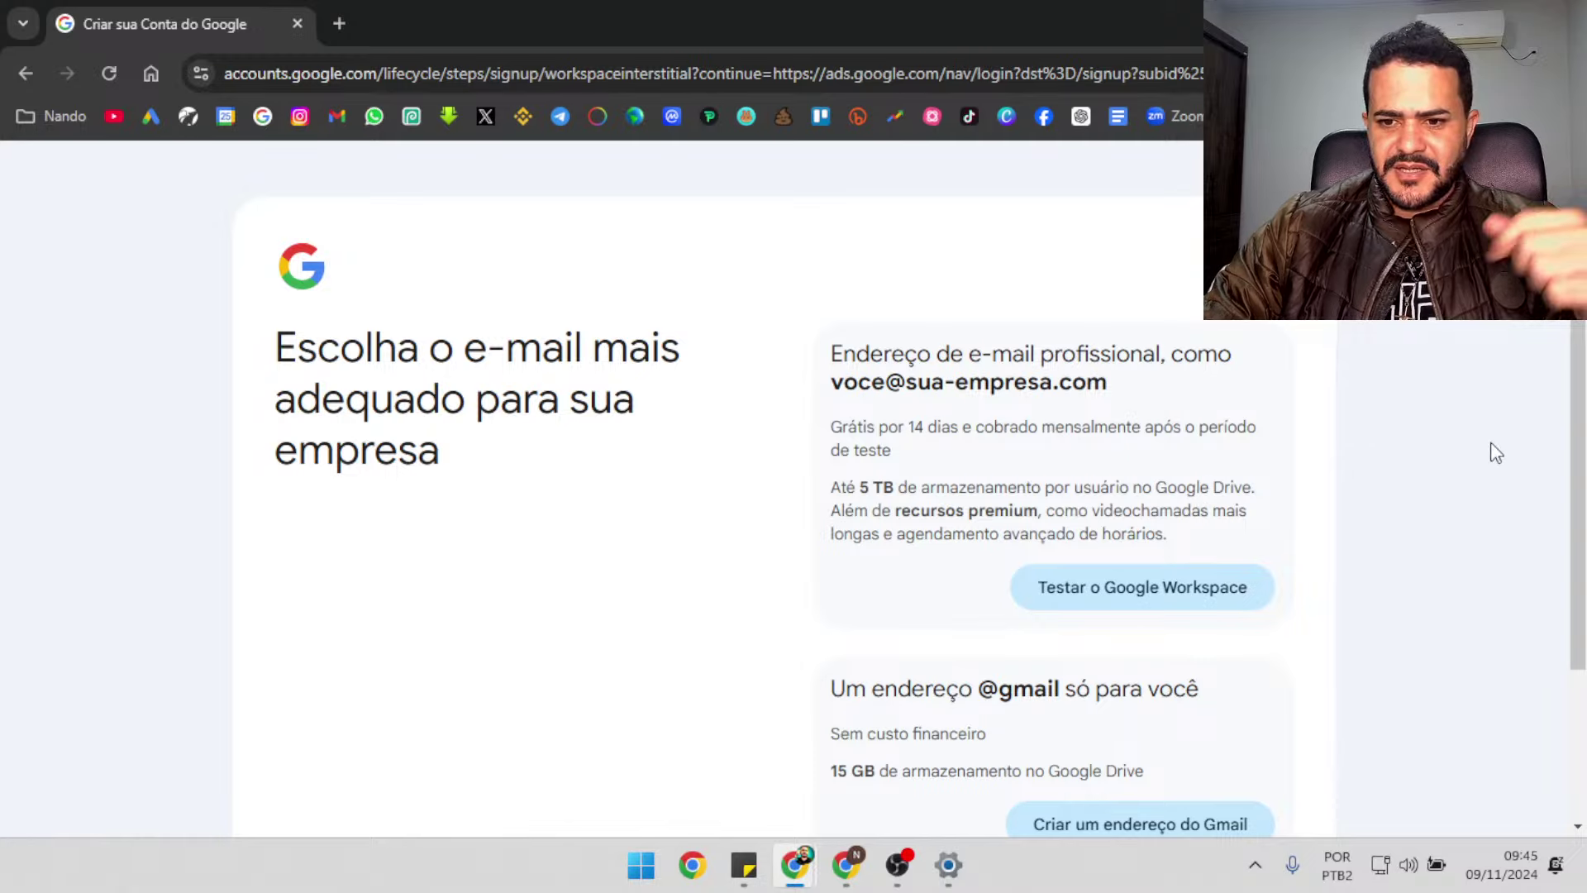
scroll(1496, 452, down, 2)
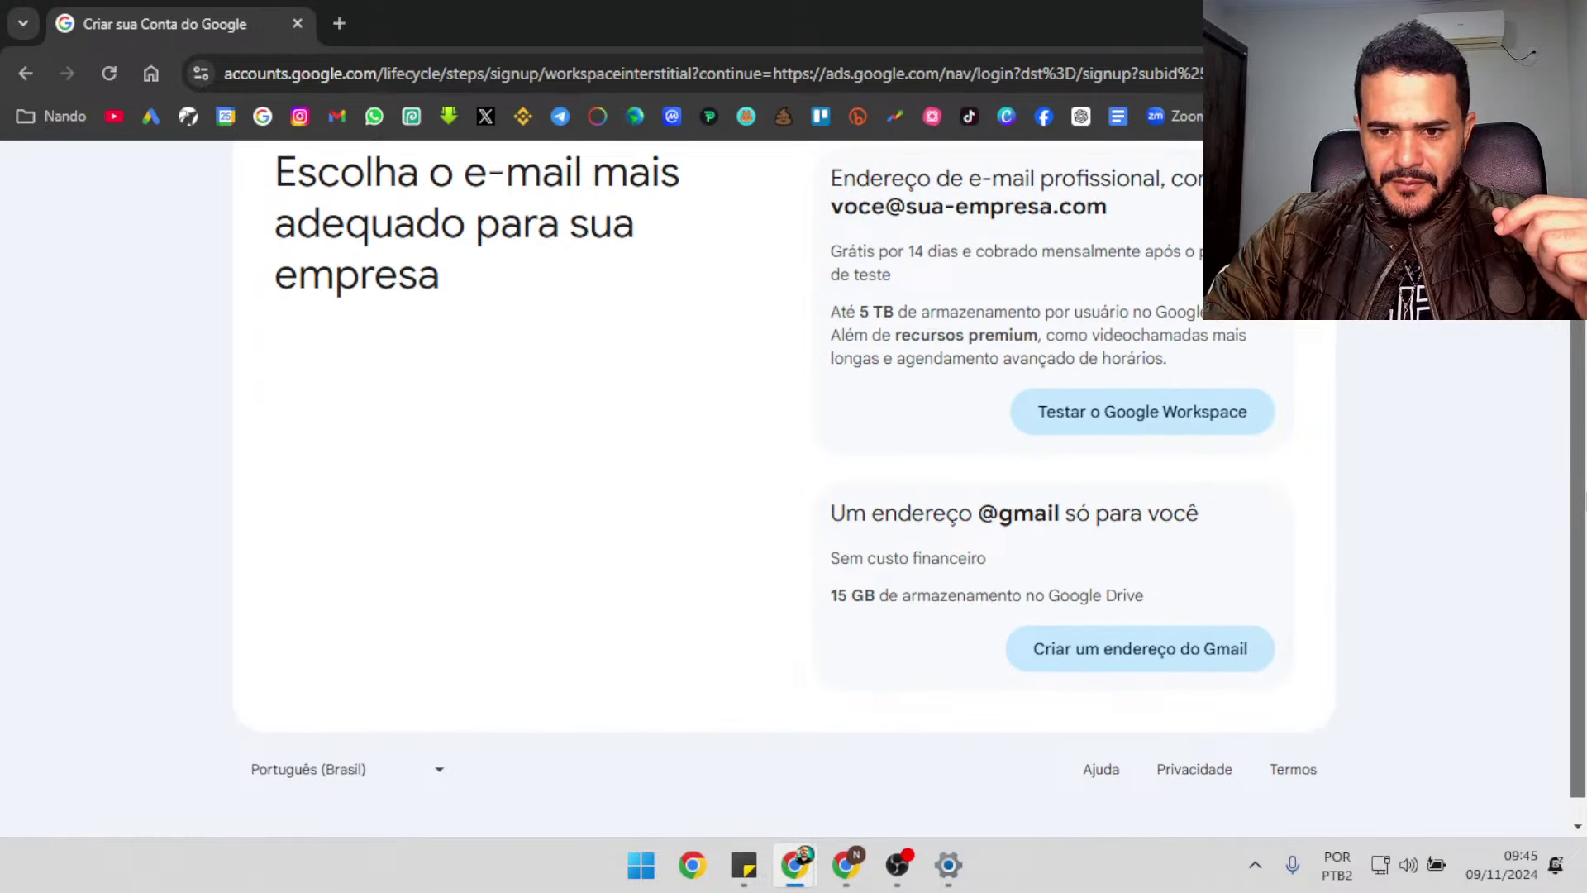
scroll(1109, 549, down, 1)
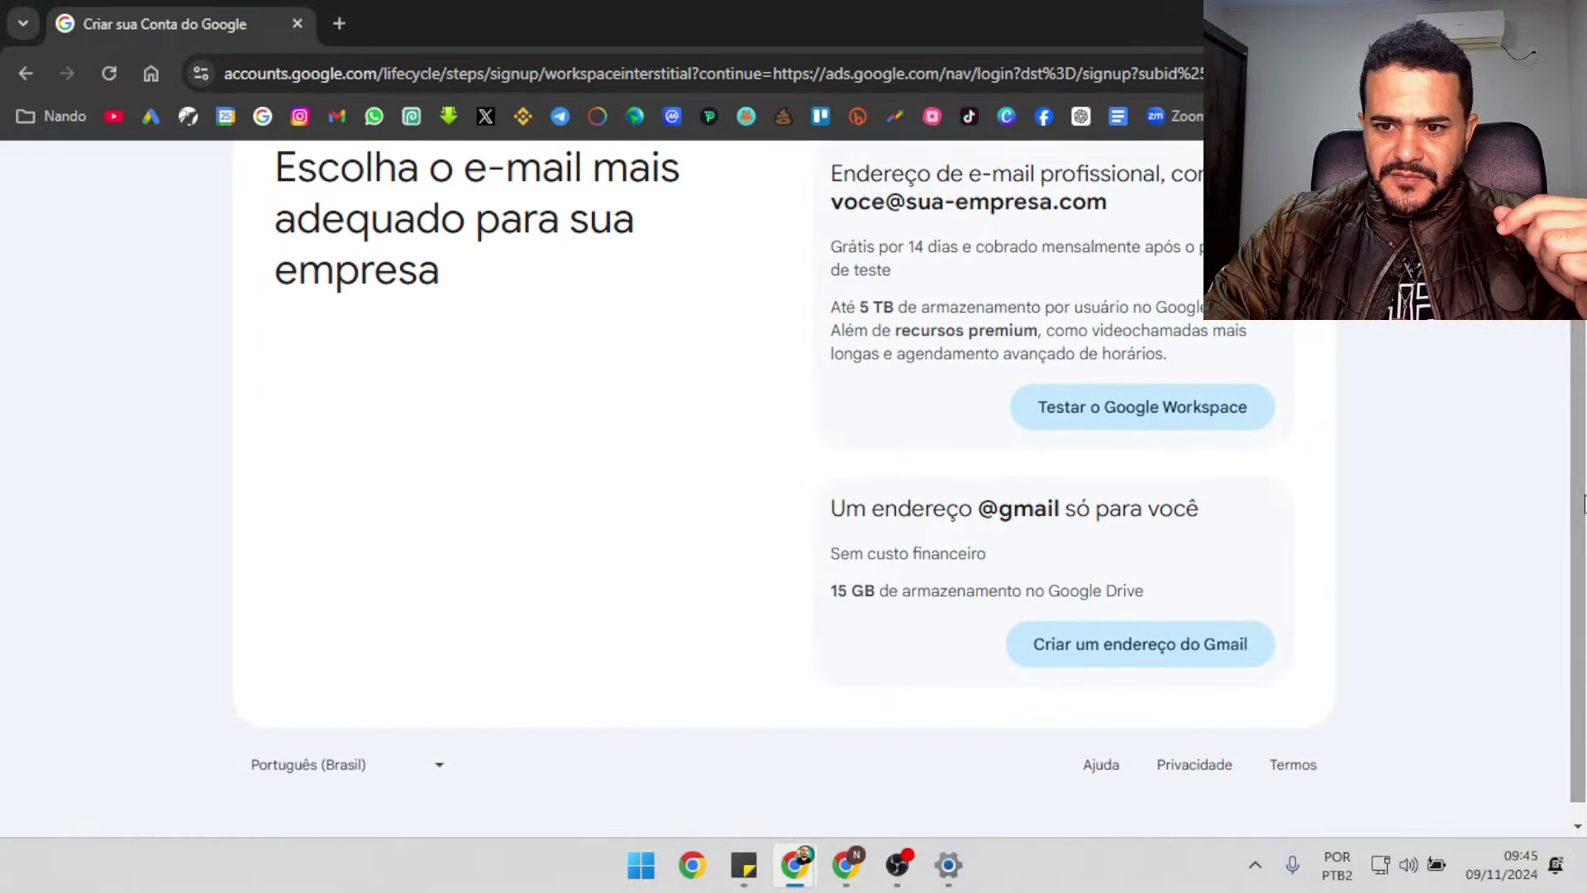
scroll(1578, 611, down, 1)
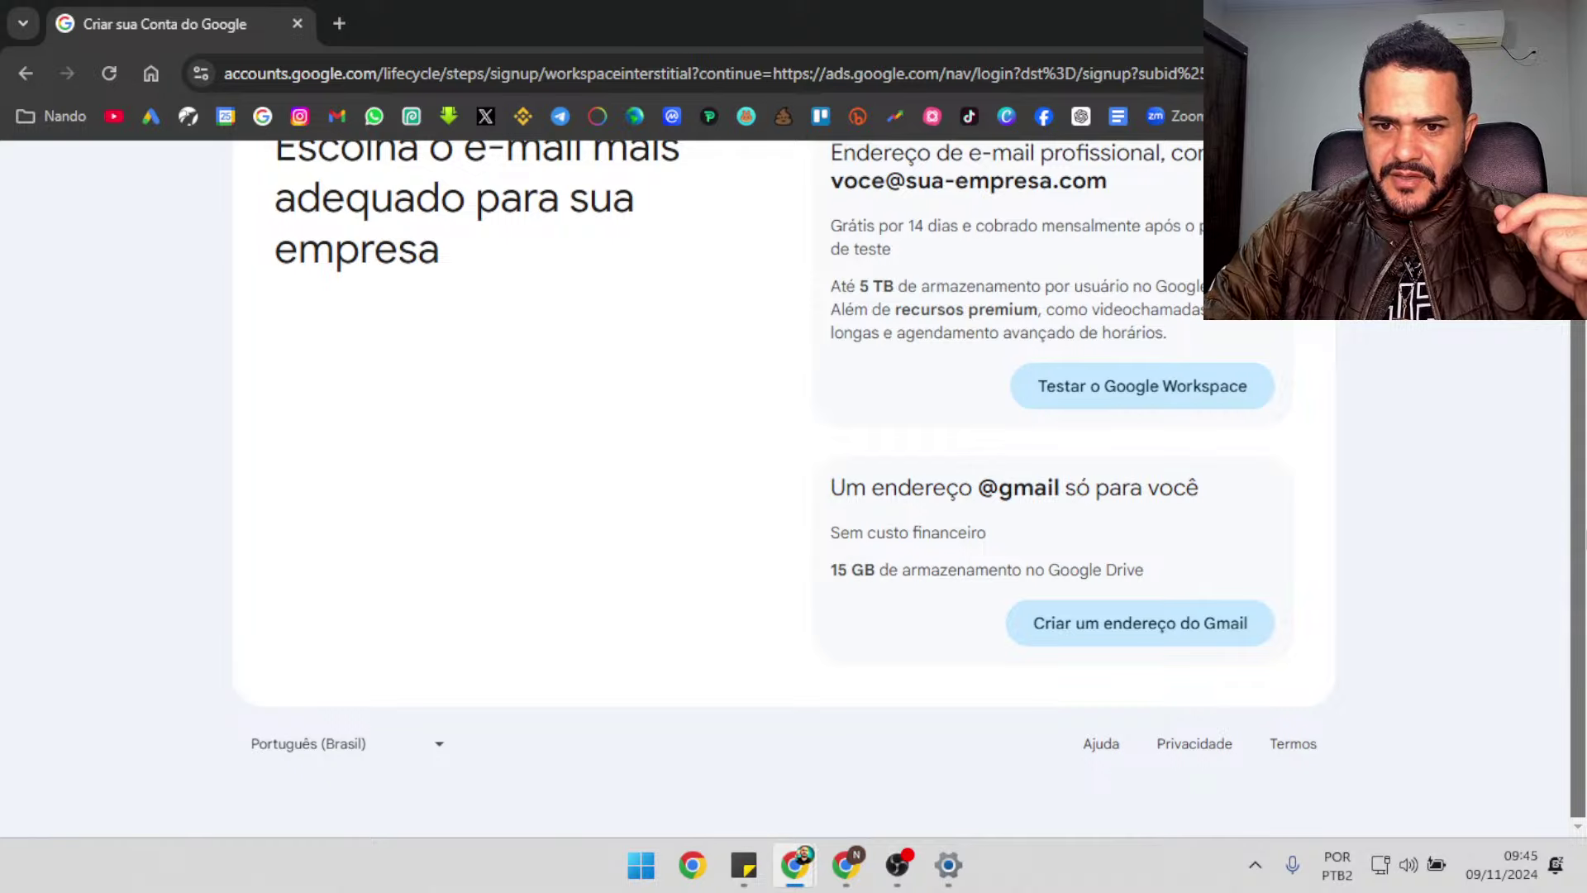
click(1139, 641)
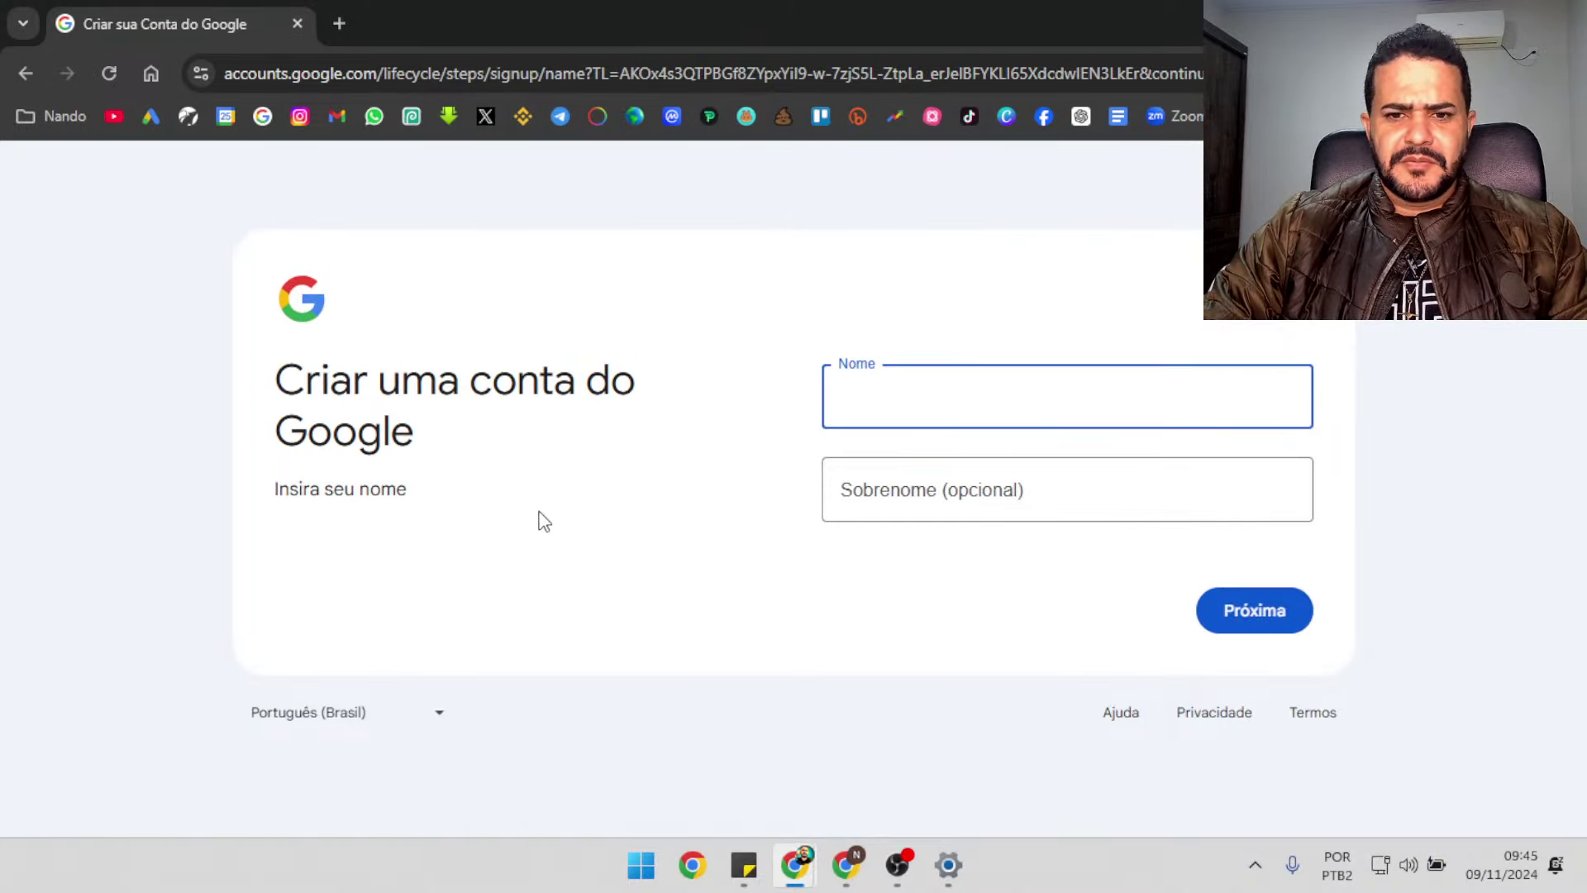
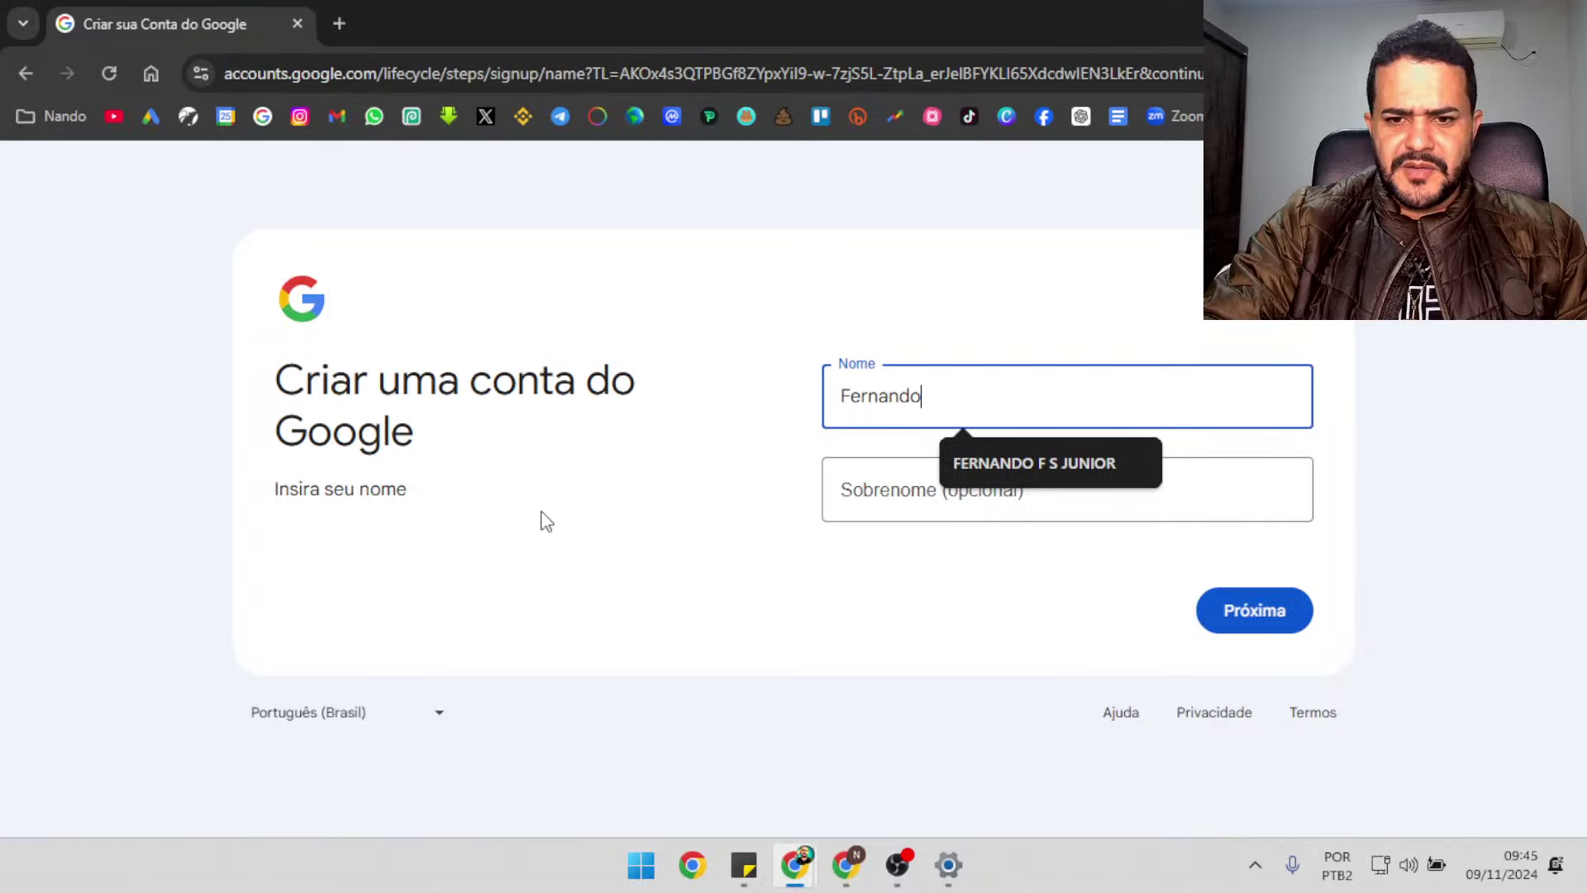
Enter the account holder's first name and surname, trimming an extra word from the first name
click(1000, 461)
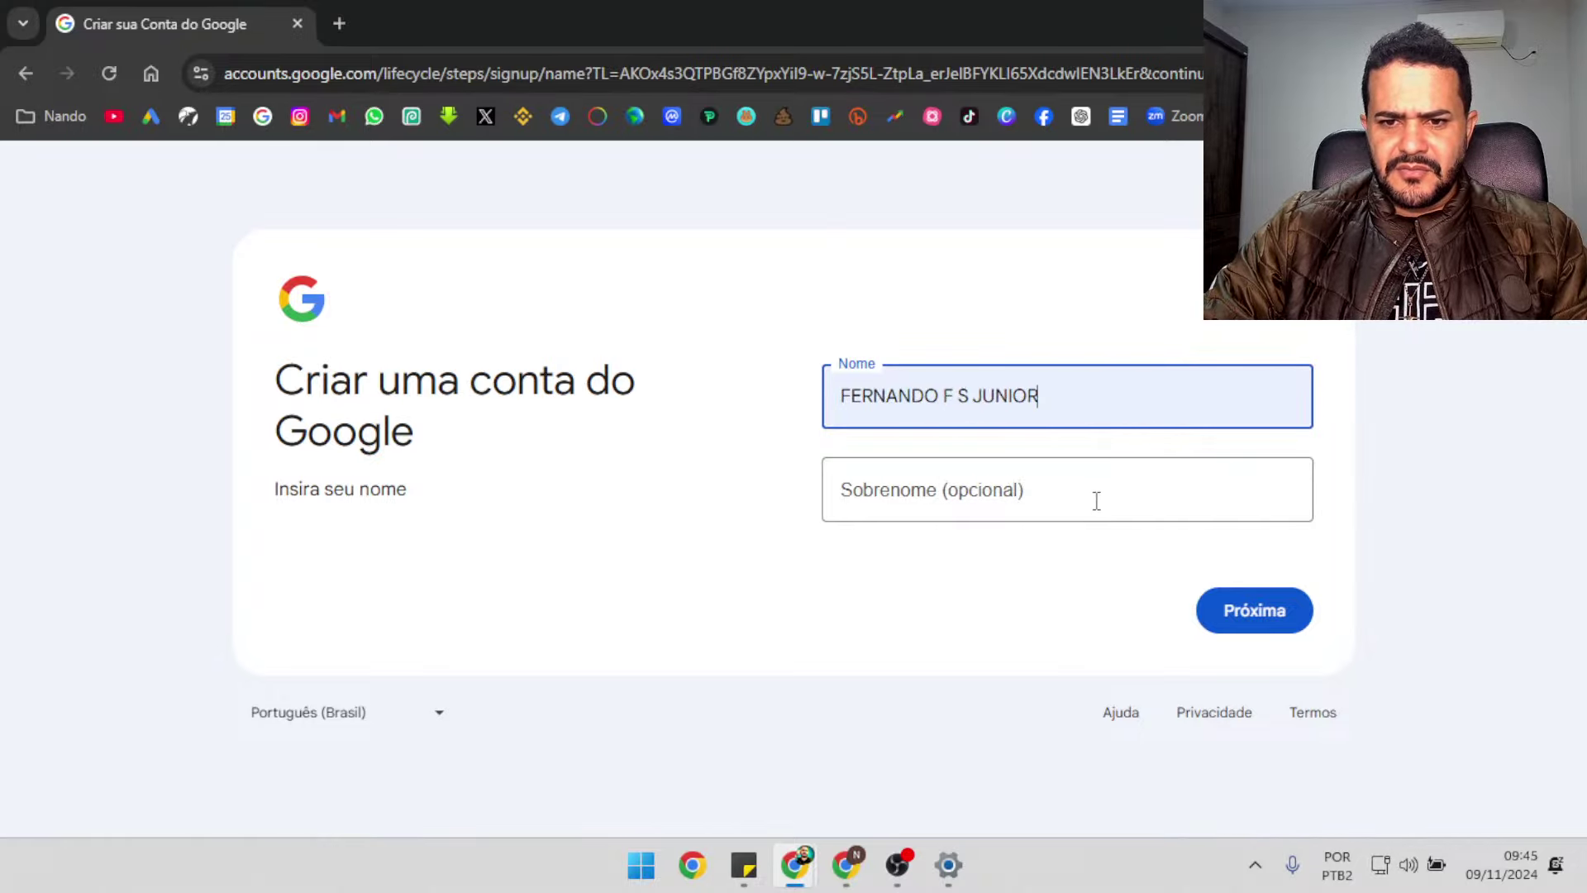
click(1101, 503)
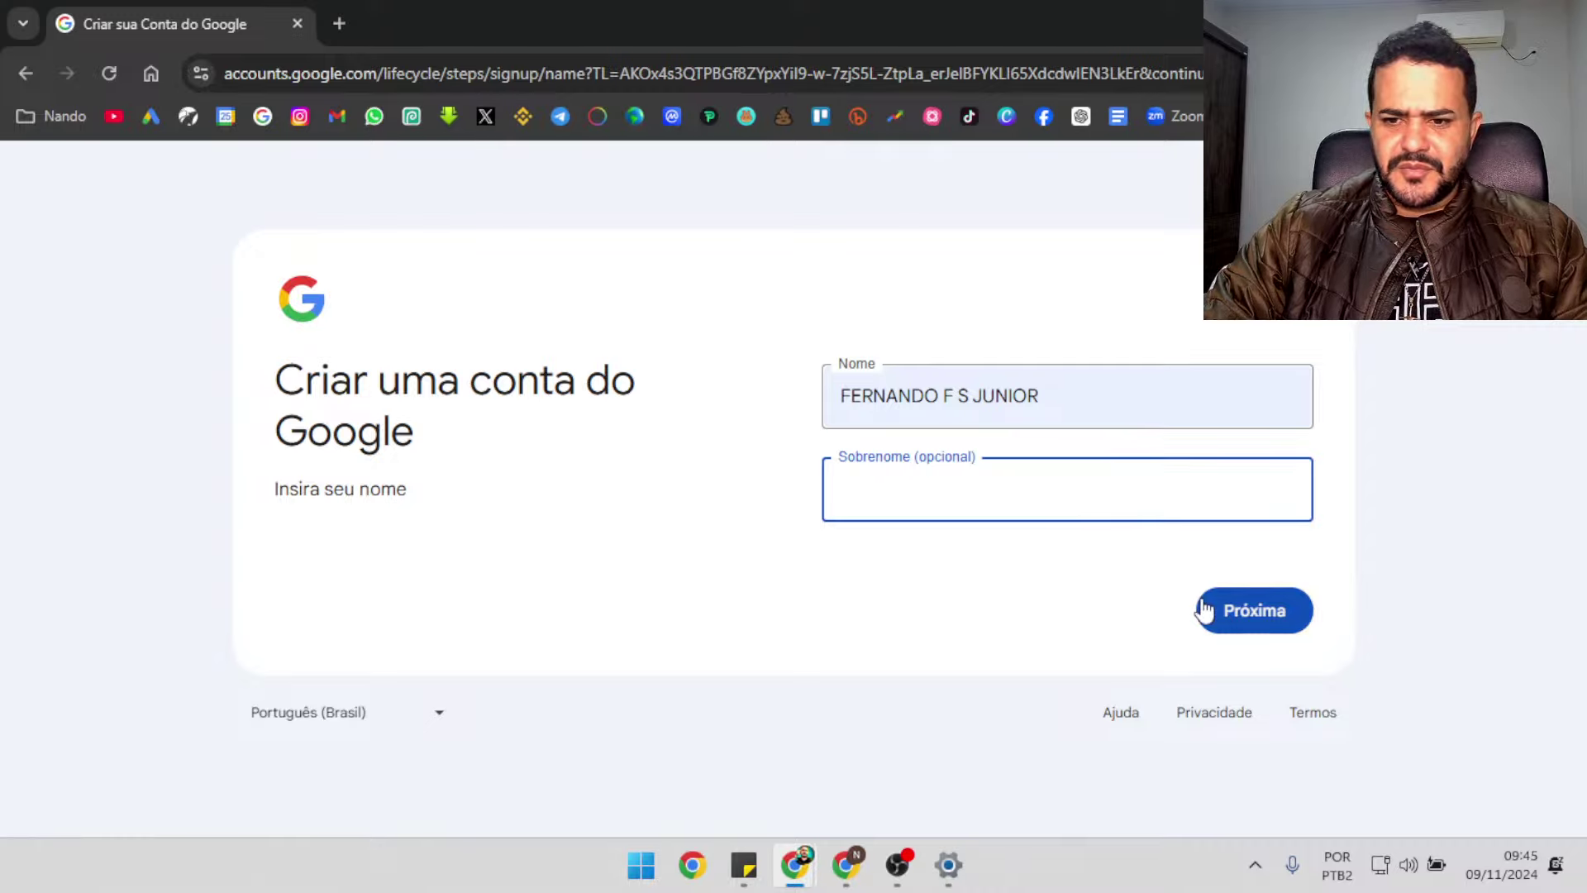
drag(977, 395, 1113, 397)
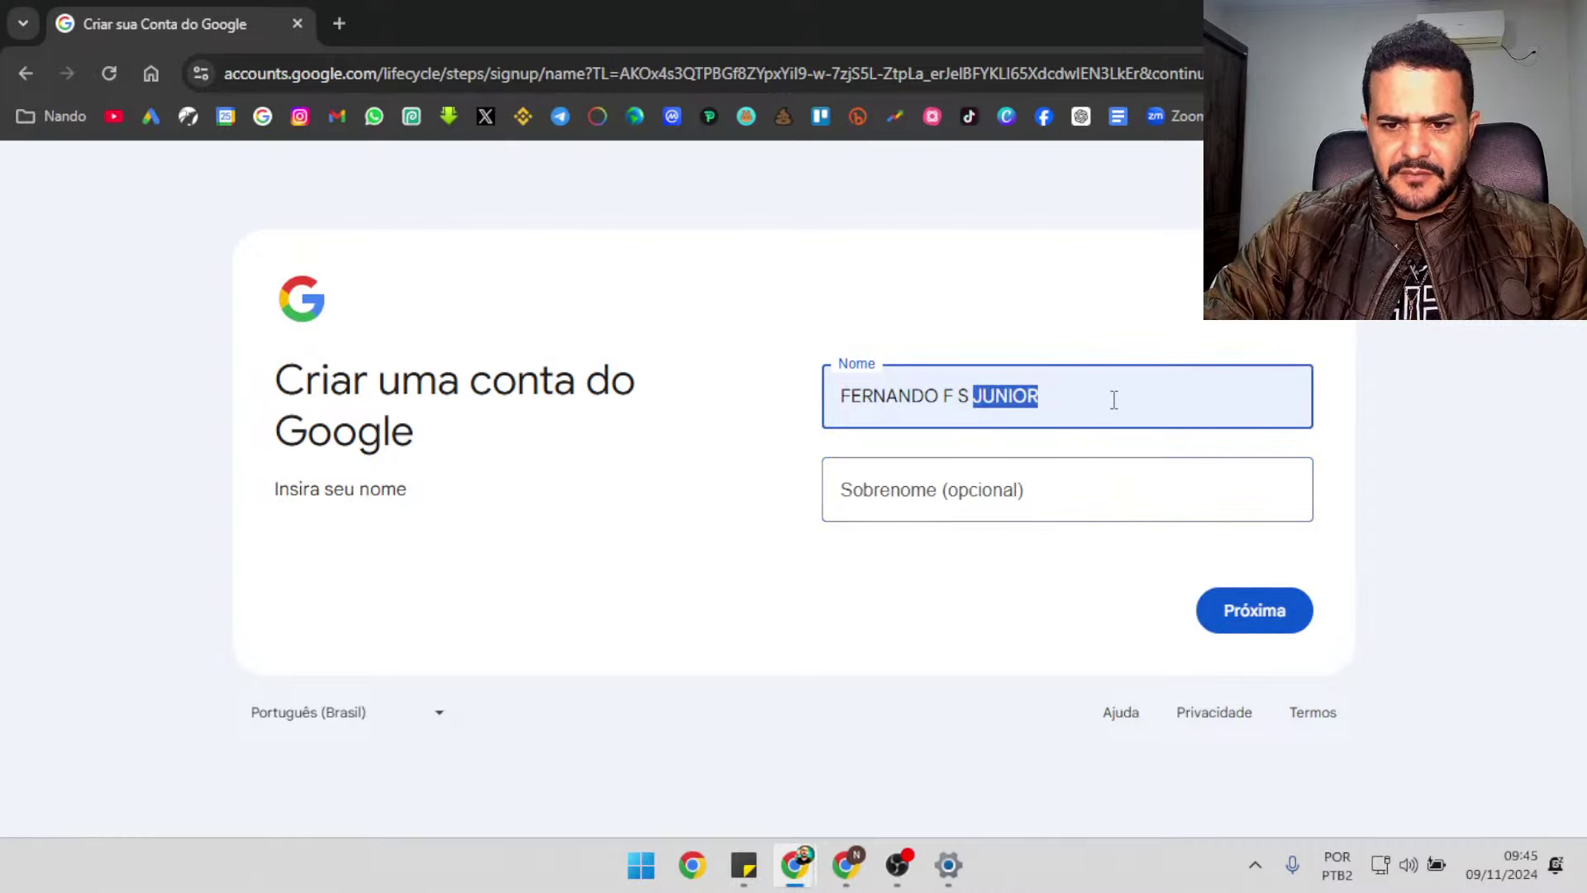
key(BackSpace)
click(925, 493)
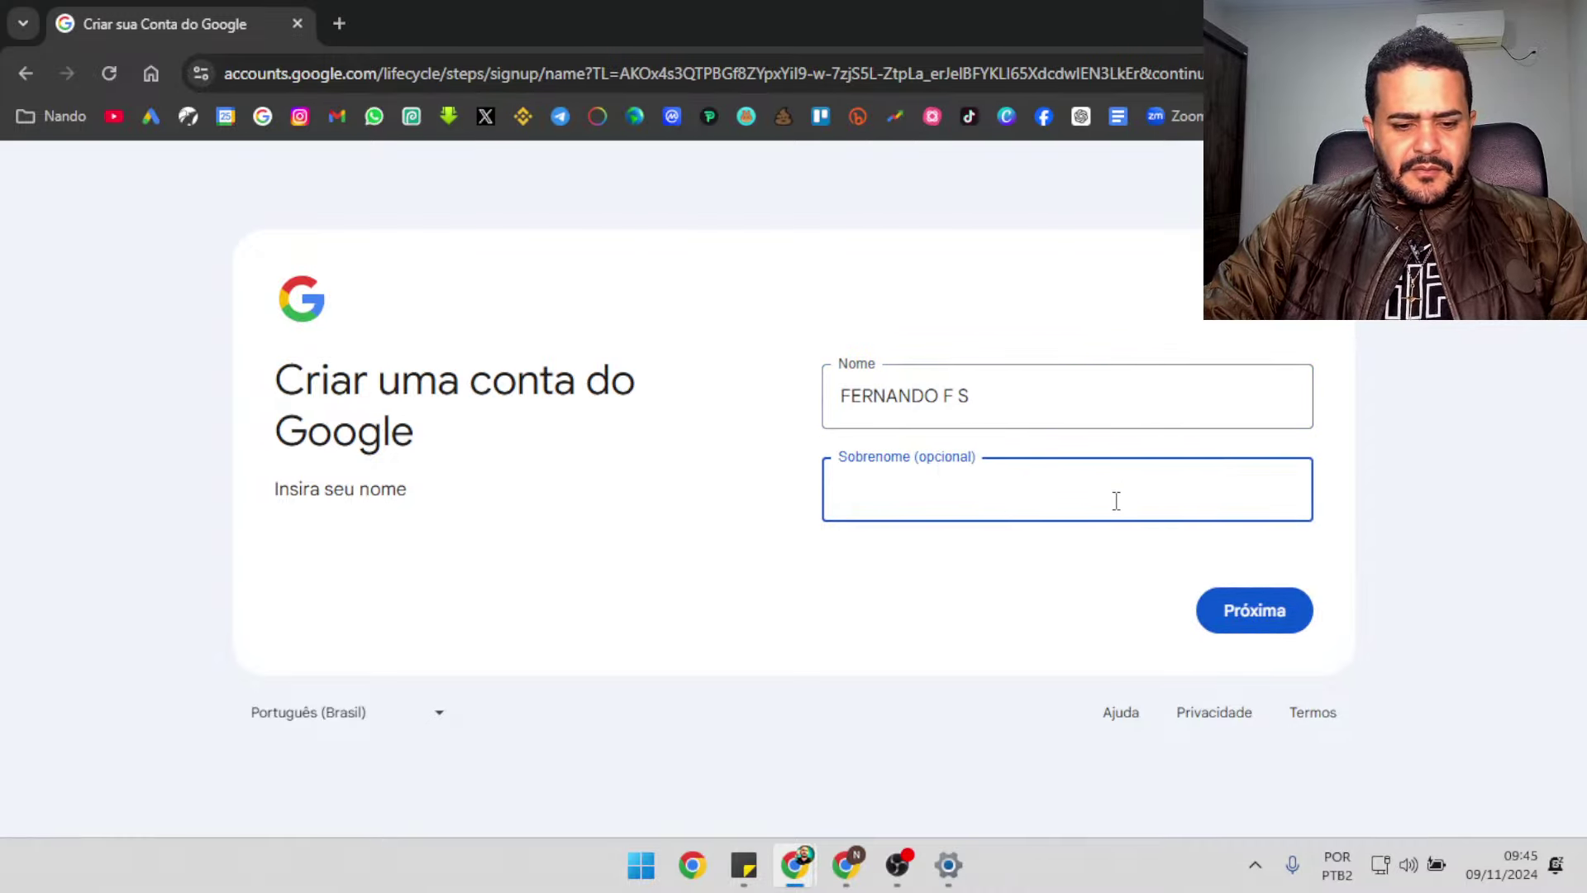
click(1231, 600)
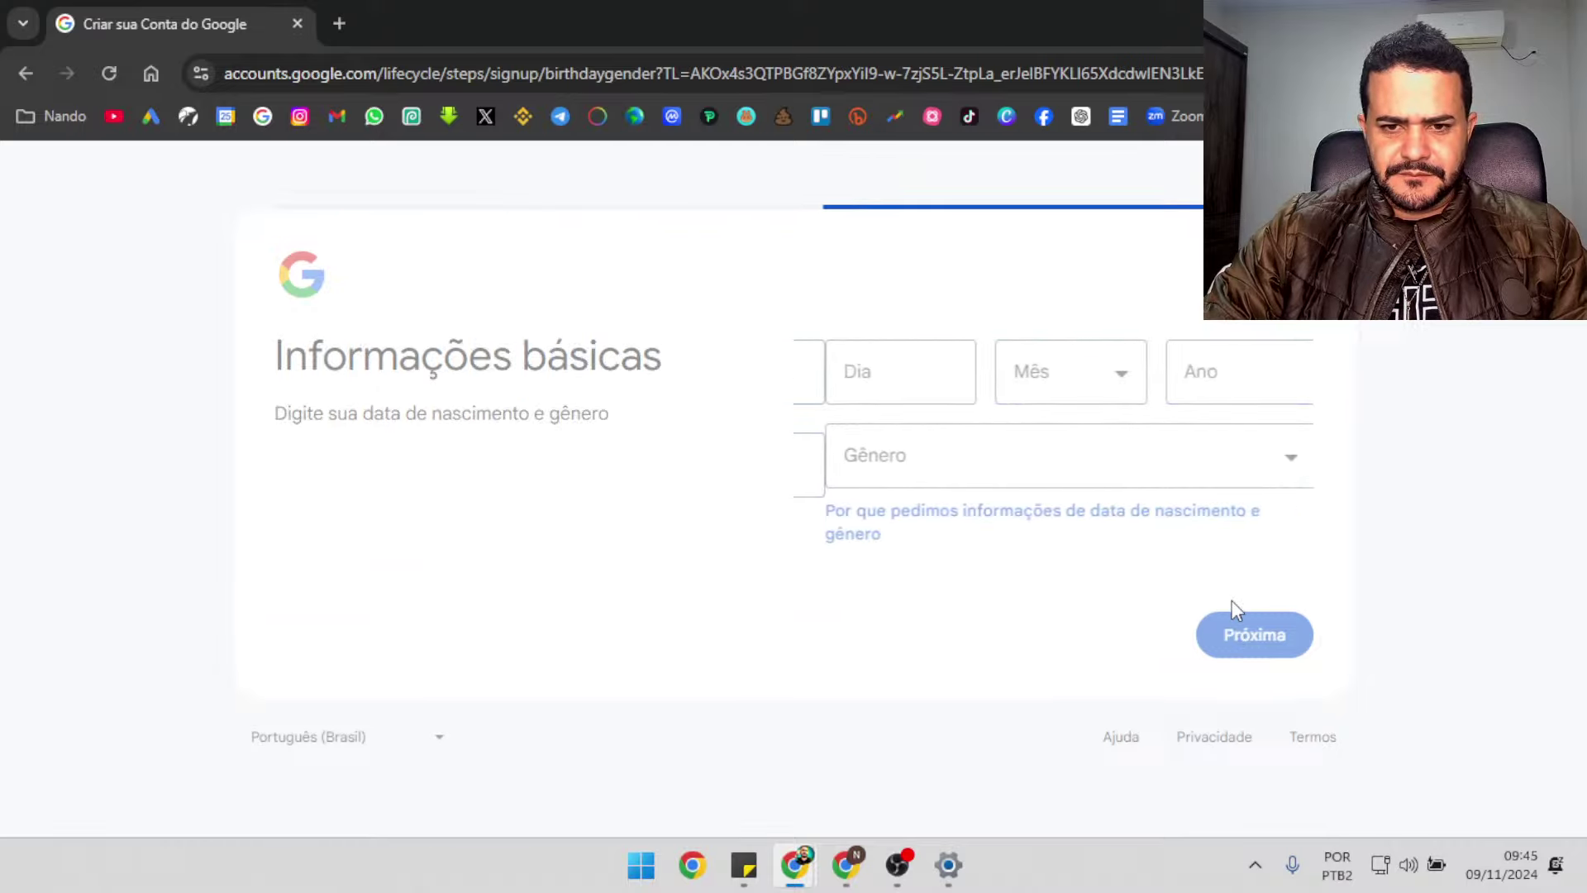
Fill in the birth day, month, year and gender, and continue
click(920, 369)
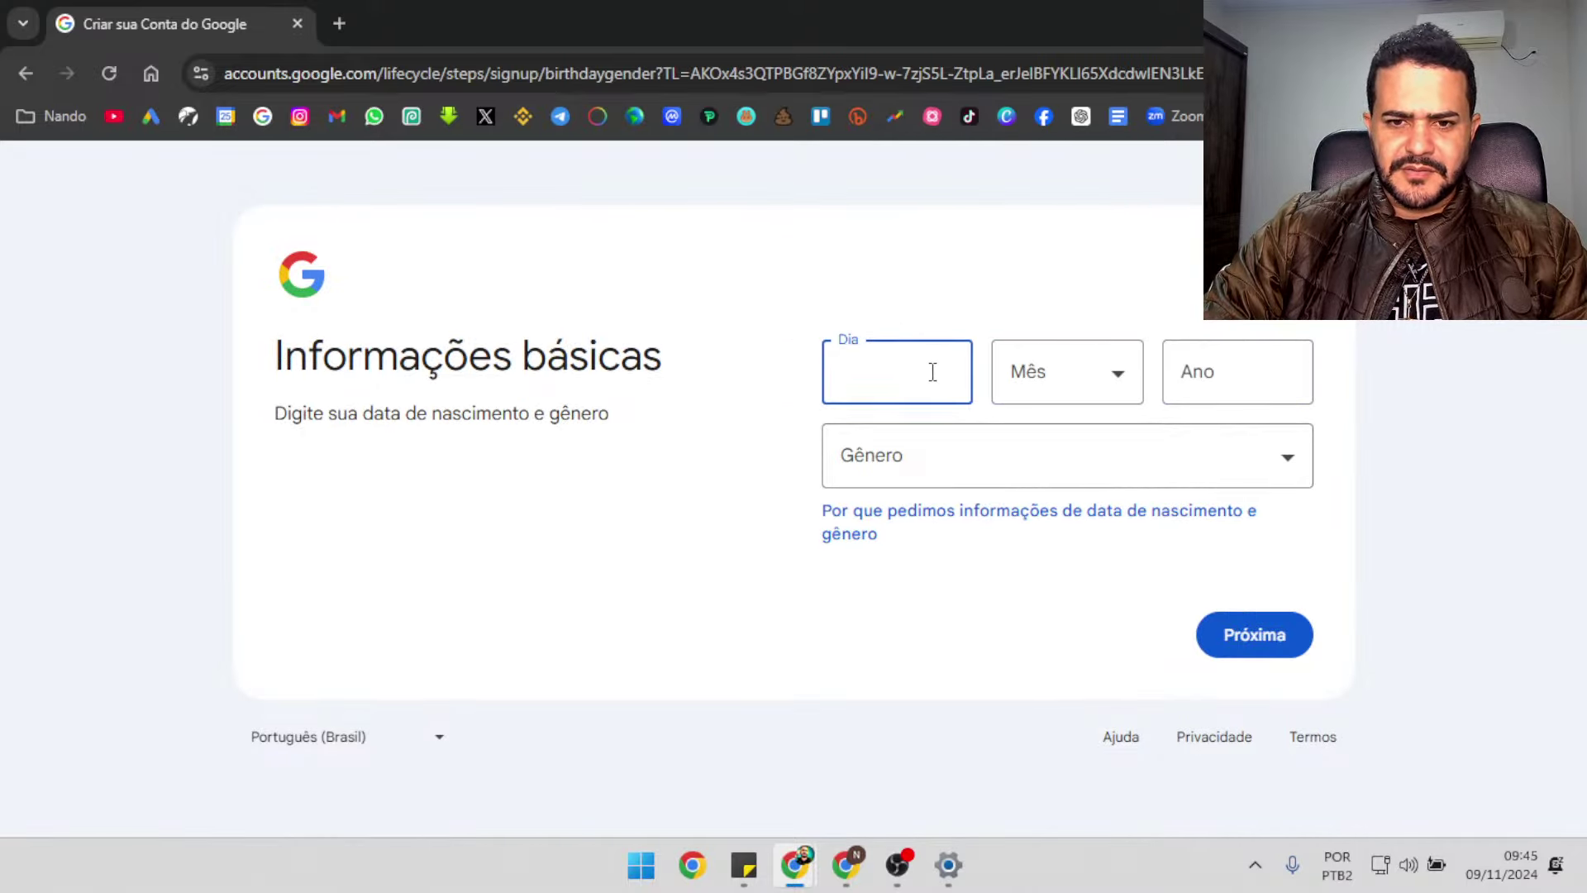
click(1062, 377)
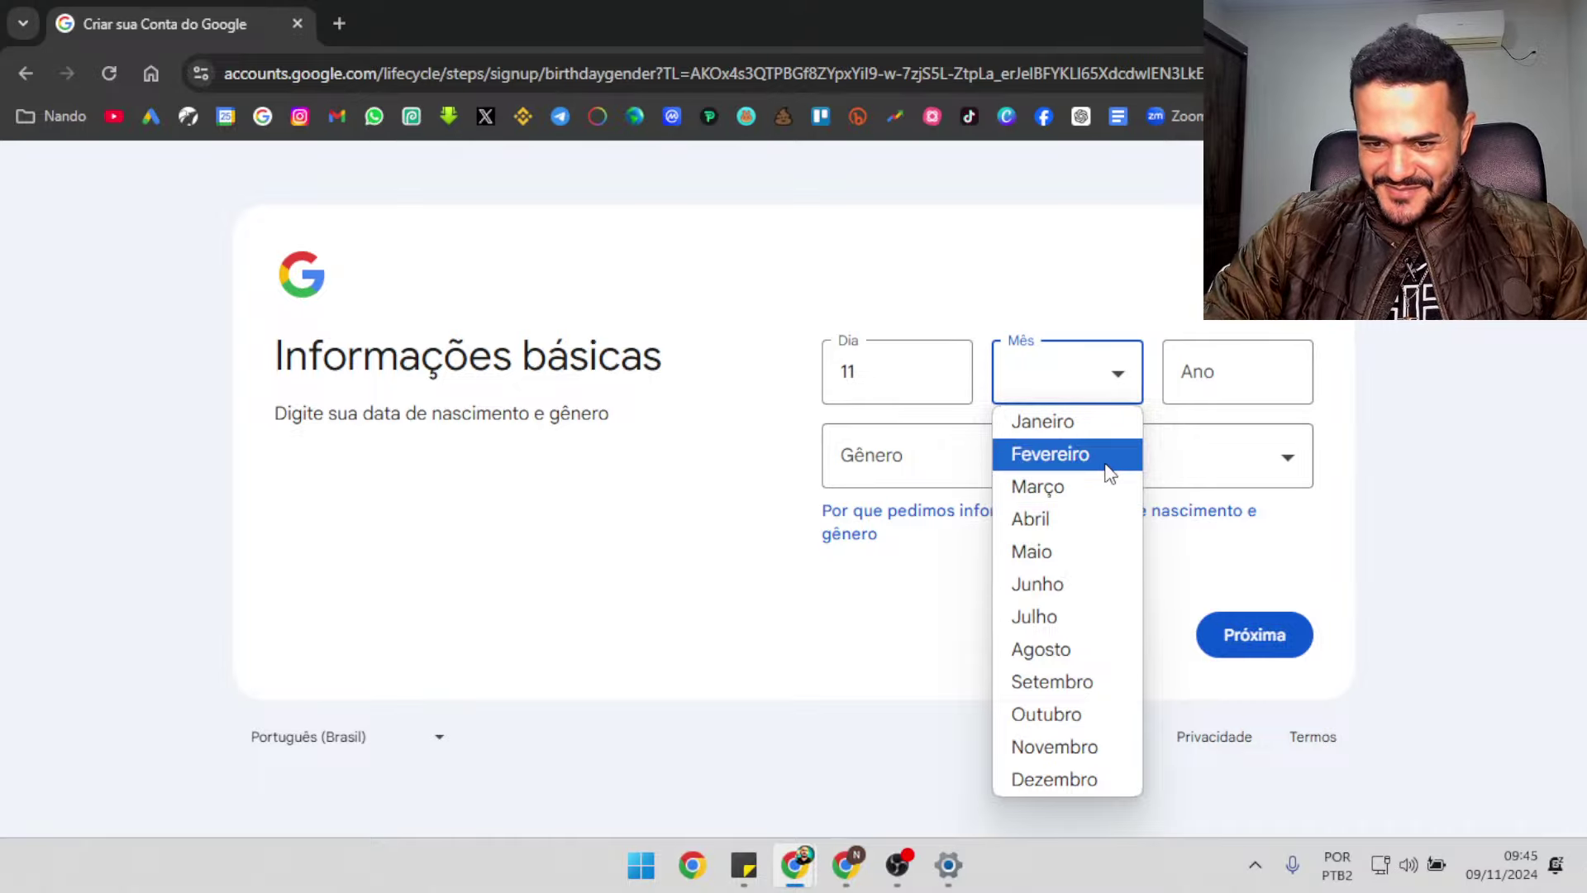
click(1106, 457)
click(1252, 379)
text(1987)
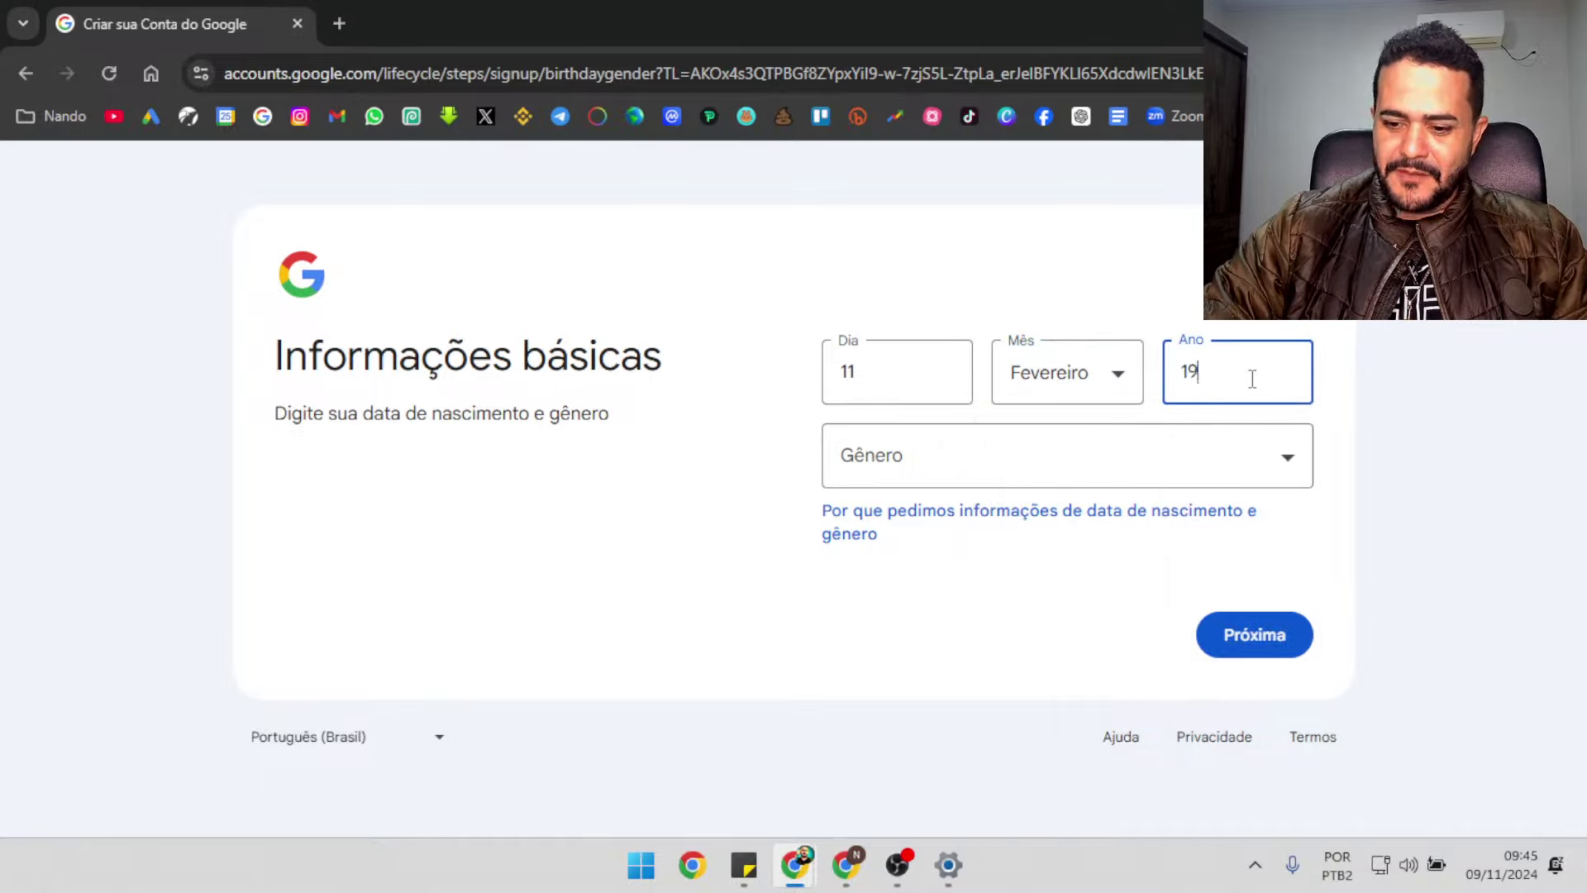
click(1282, 463)
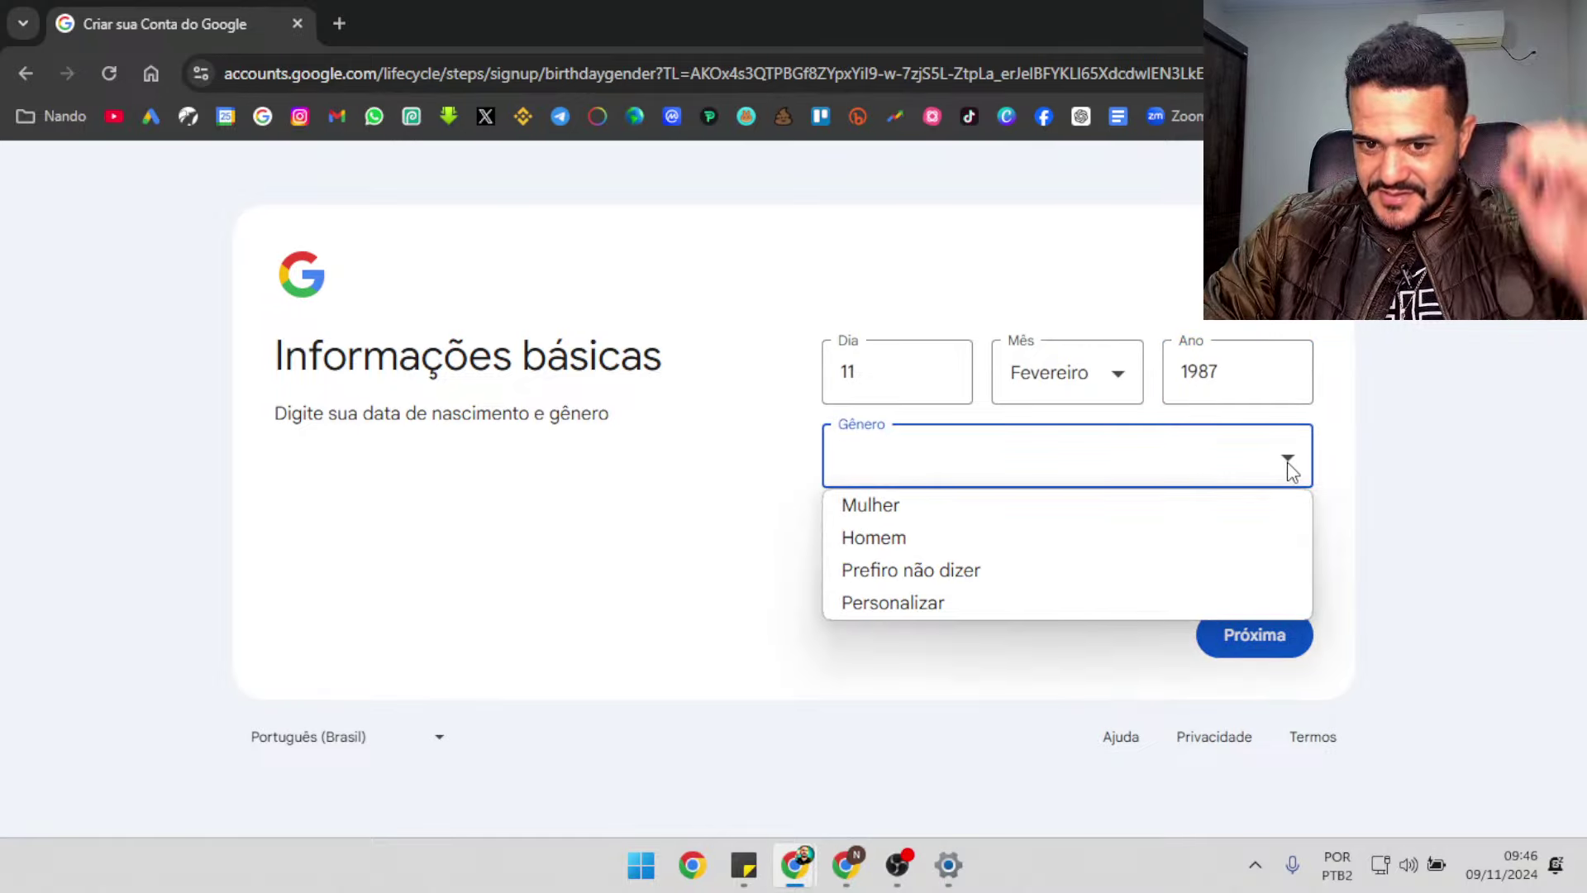
click(1282, 535)
click(1285, 641)
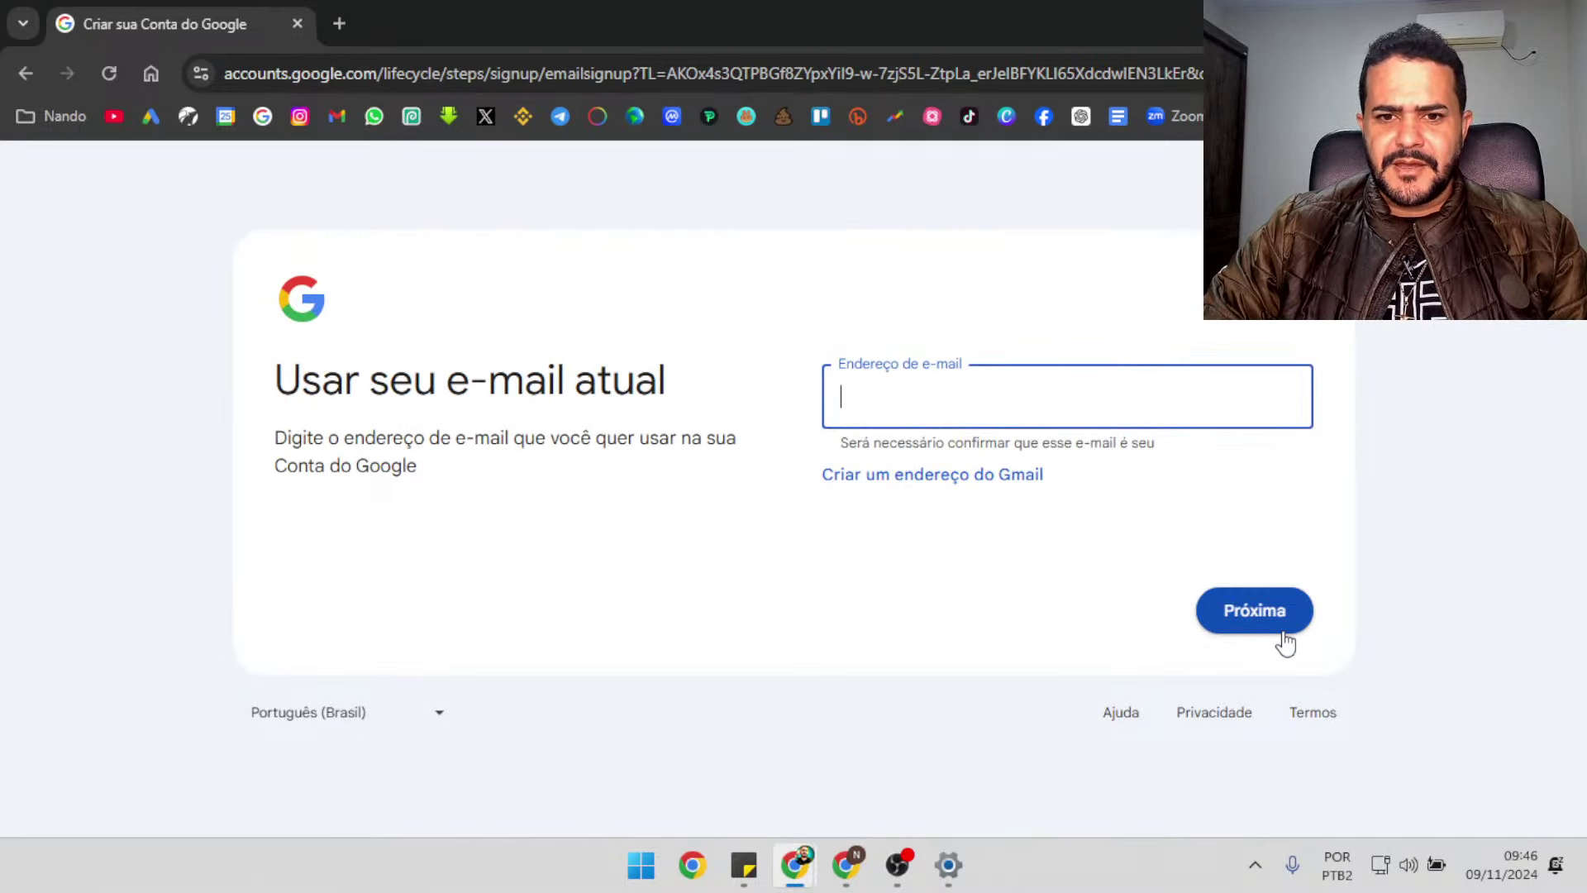
Choose the first suggested Gmail address for the new account
click(955, 477)
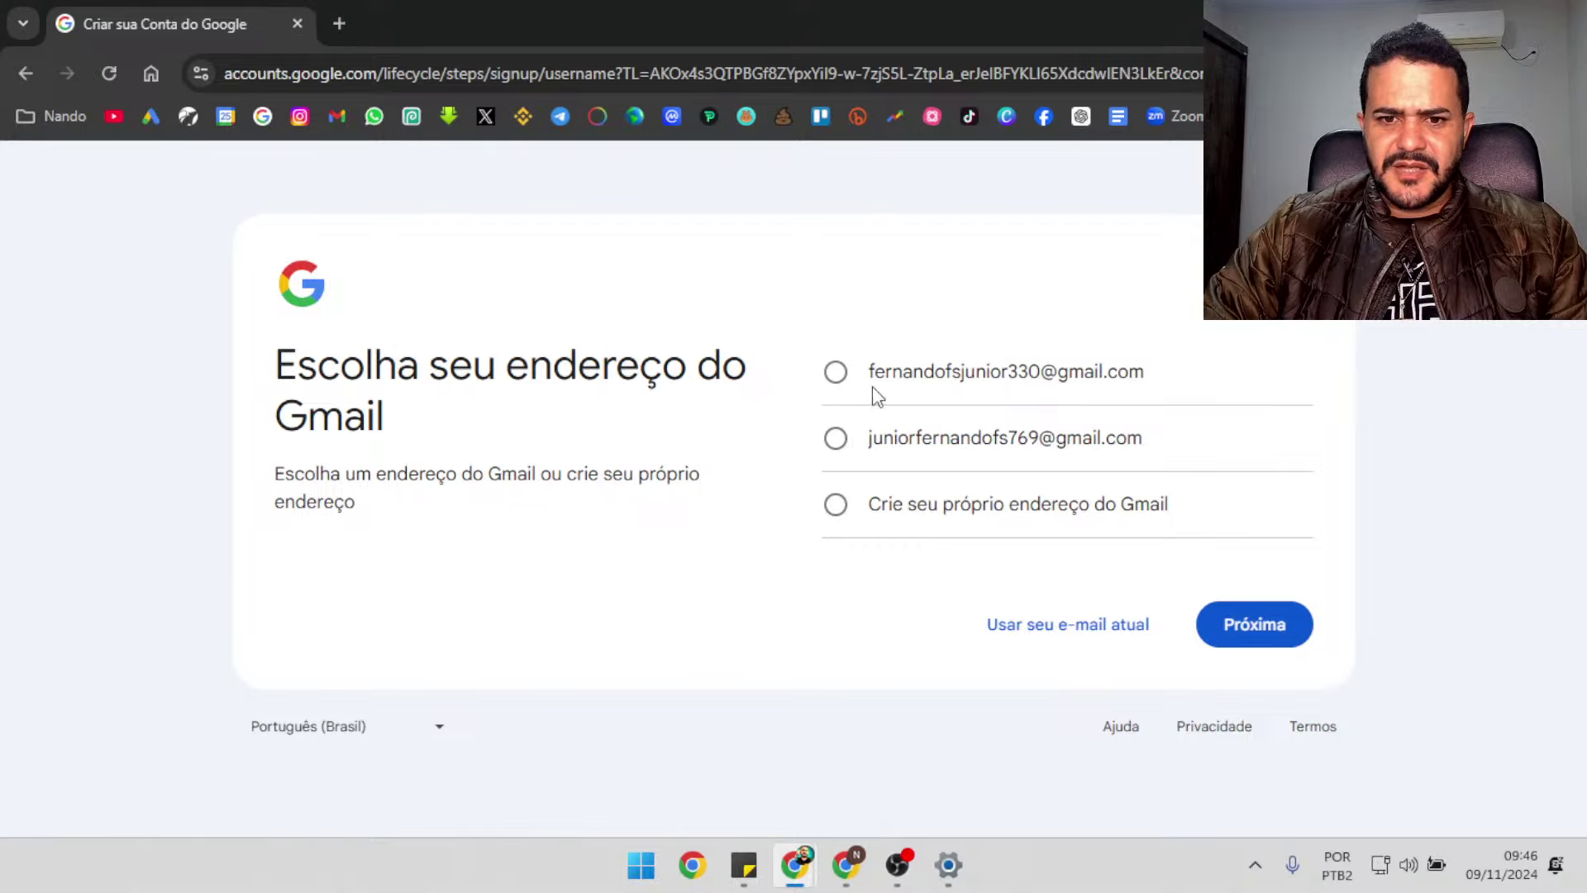
click(840, 376)
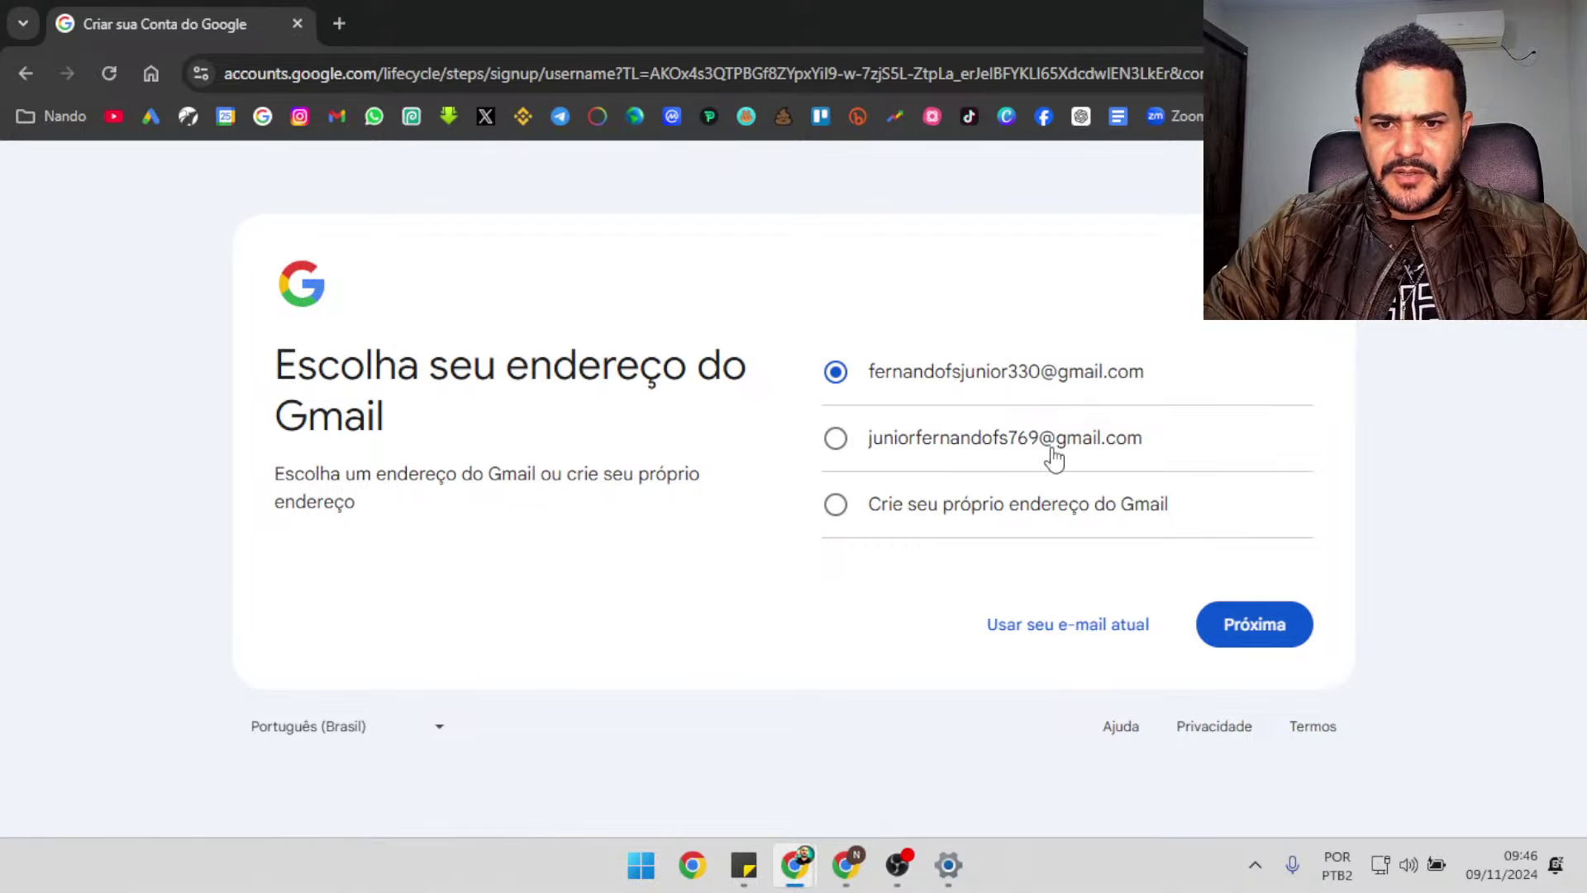
click(1246, 633)
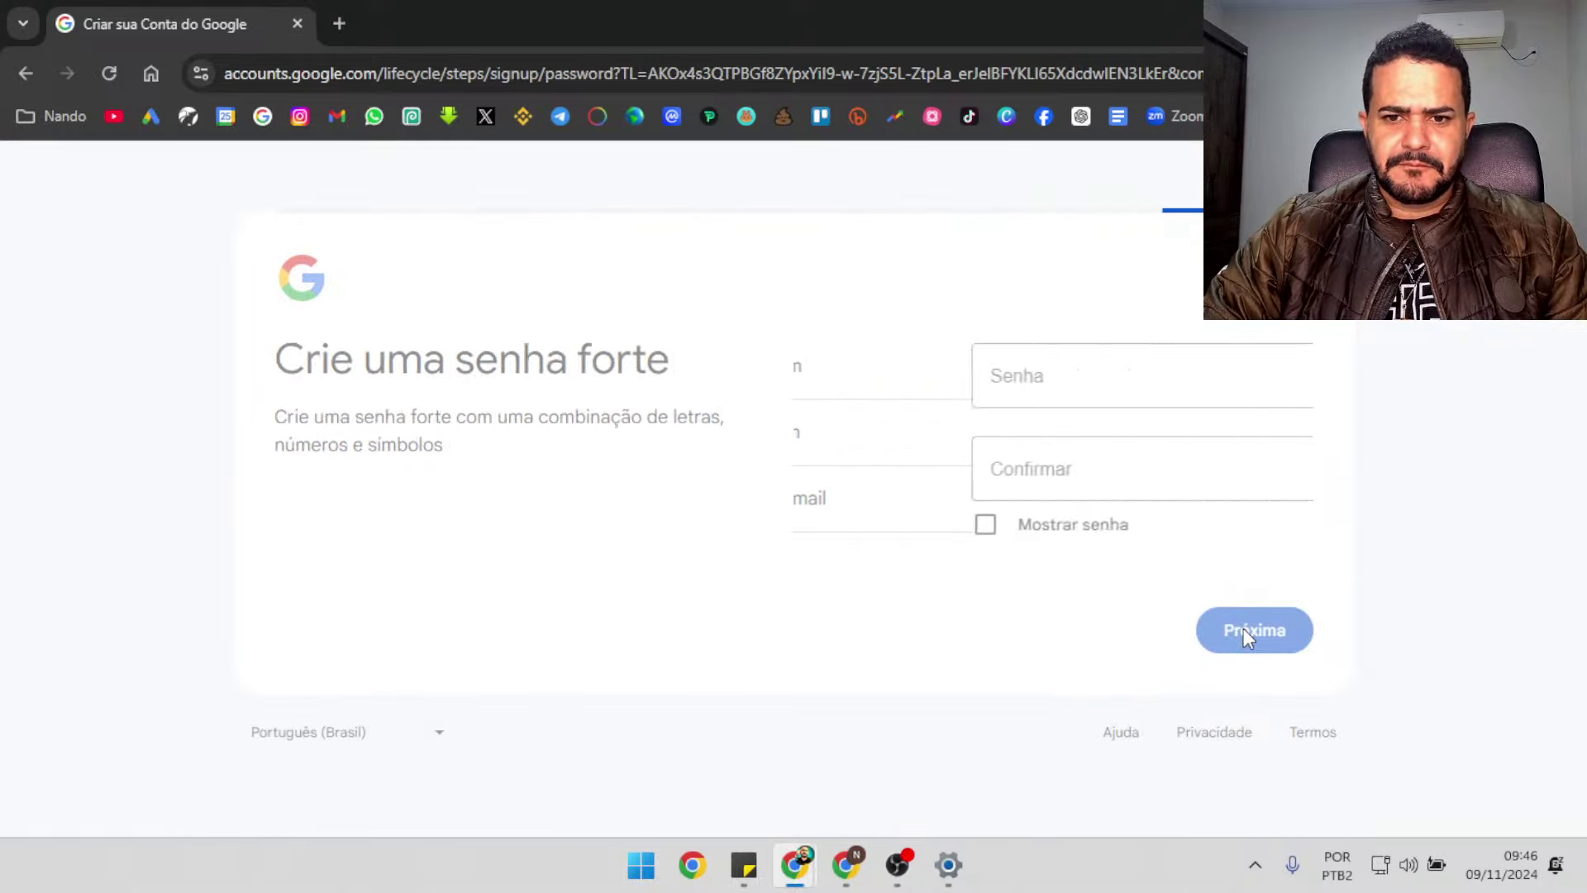
Enter the password and confirmation, retyping them after the mismatch error, and submit
text(••••)
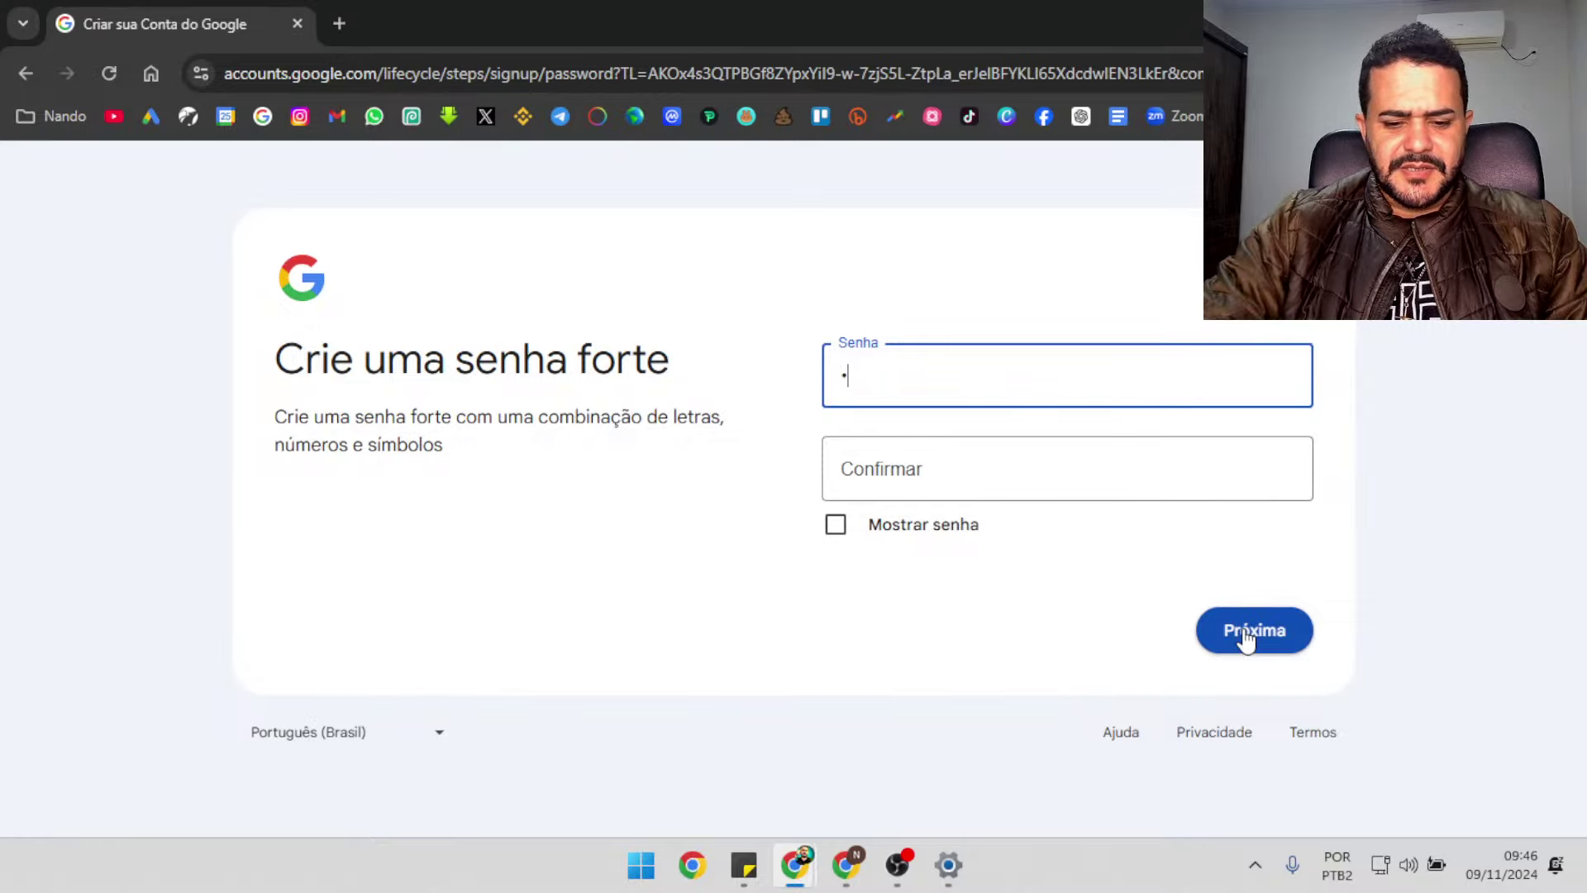
text(••••••)
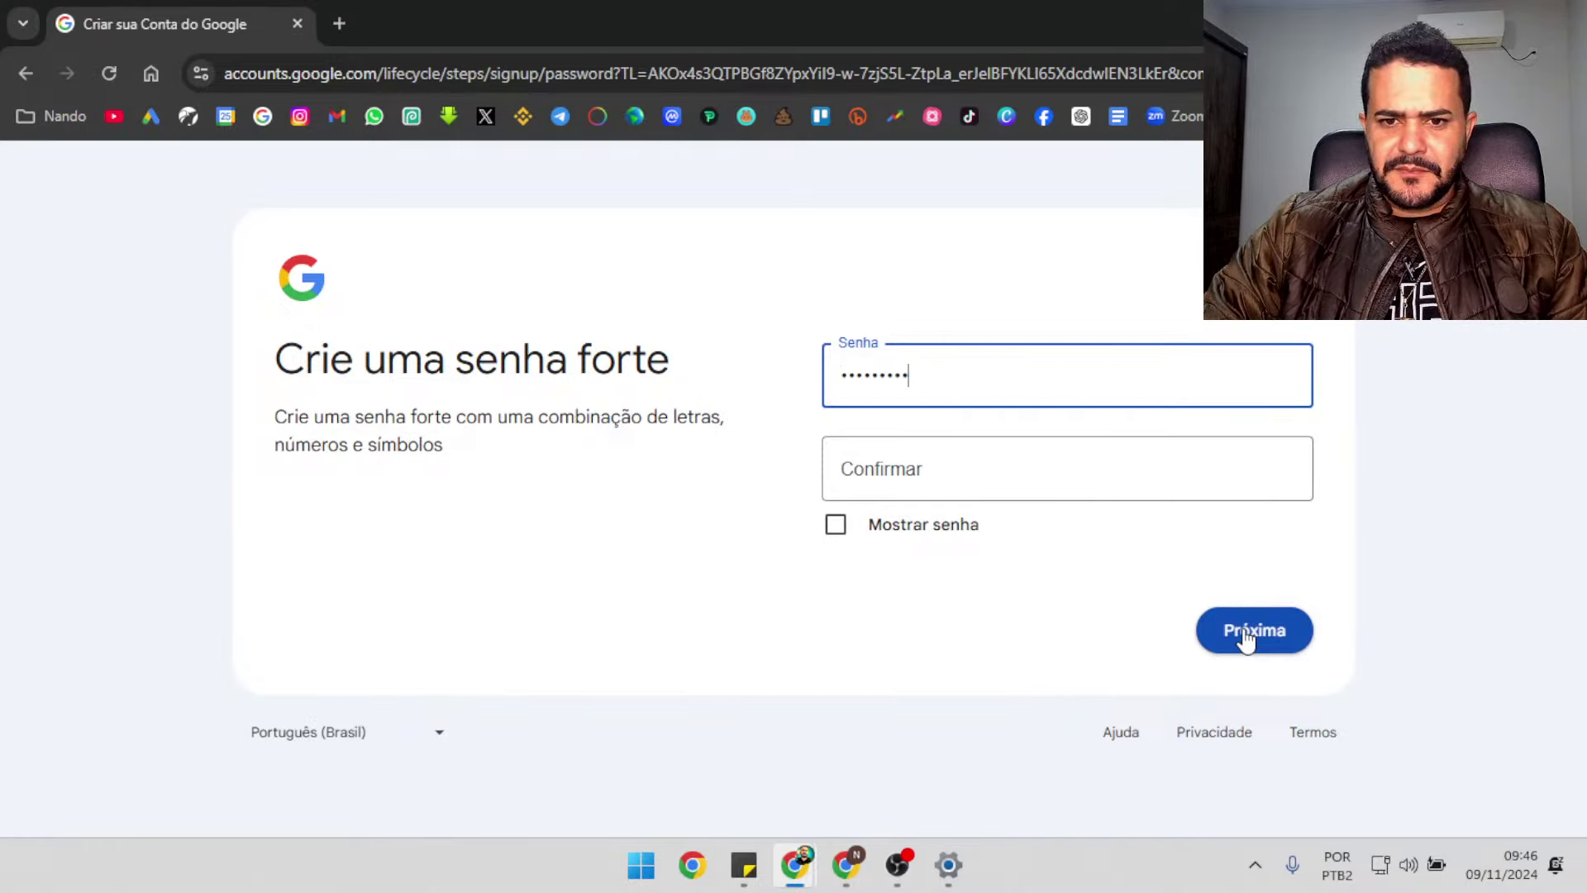
key(Tab)
text(•••)
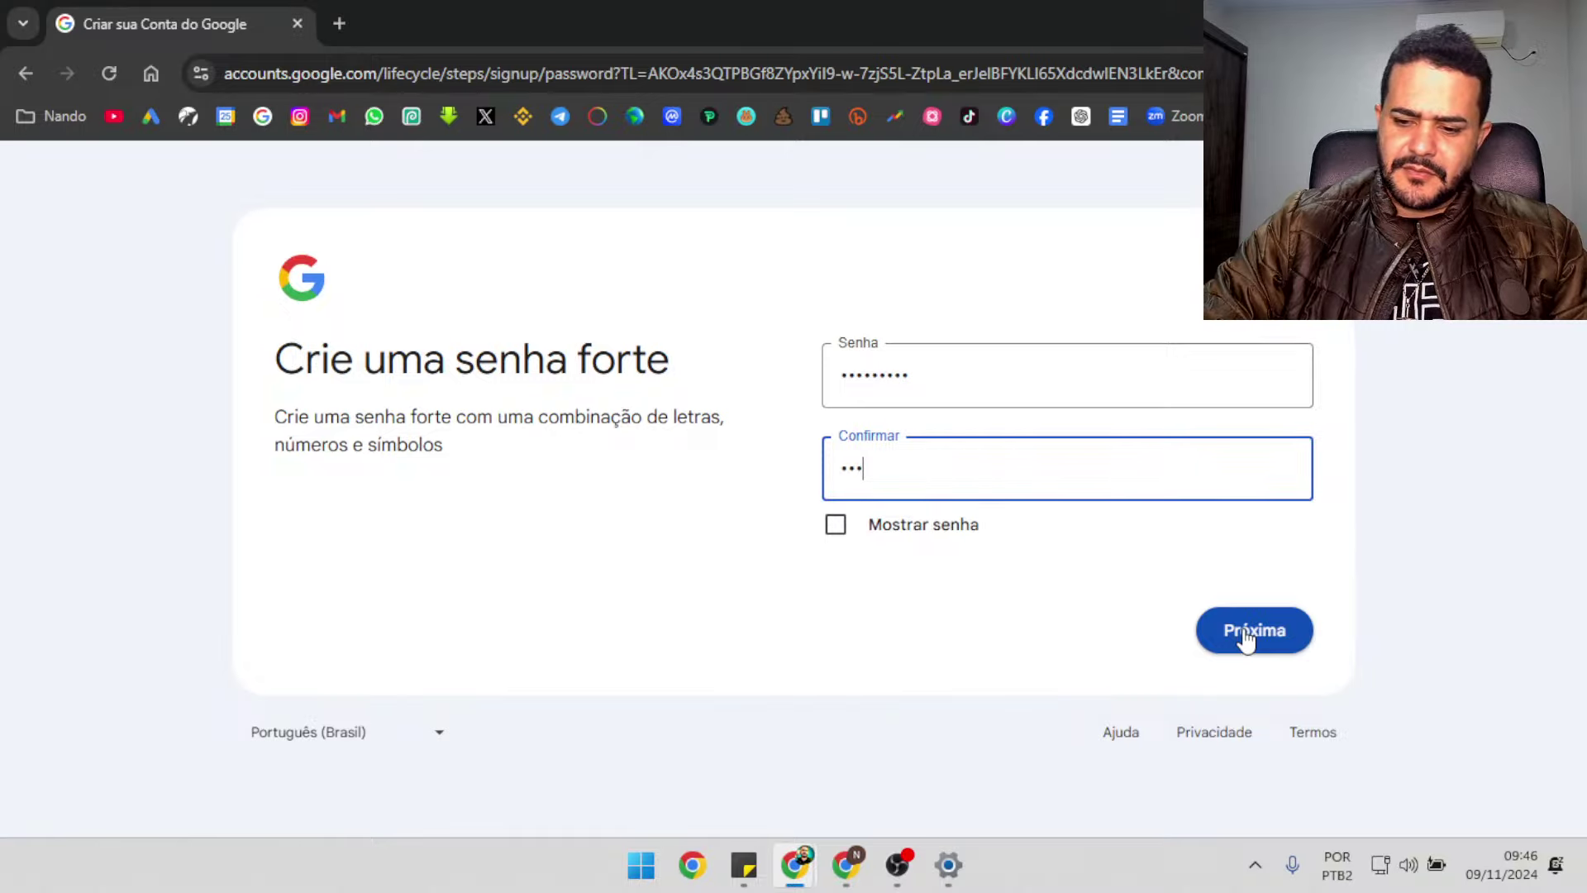
text(••••••)
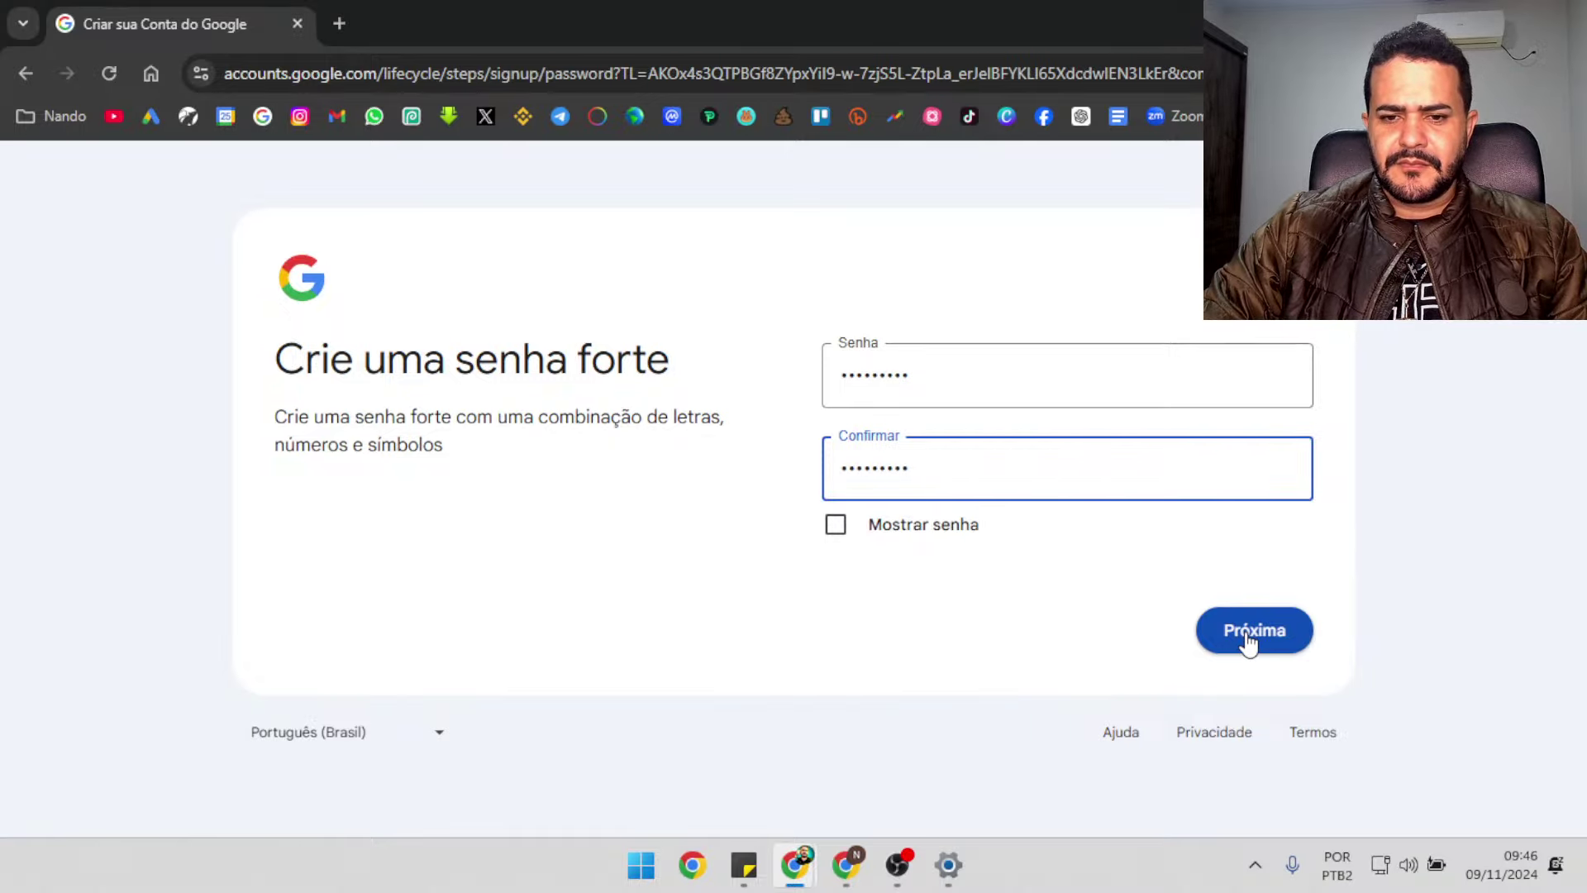
click(1249, 642)
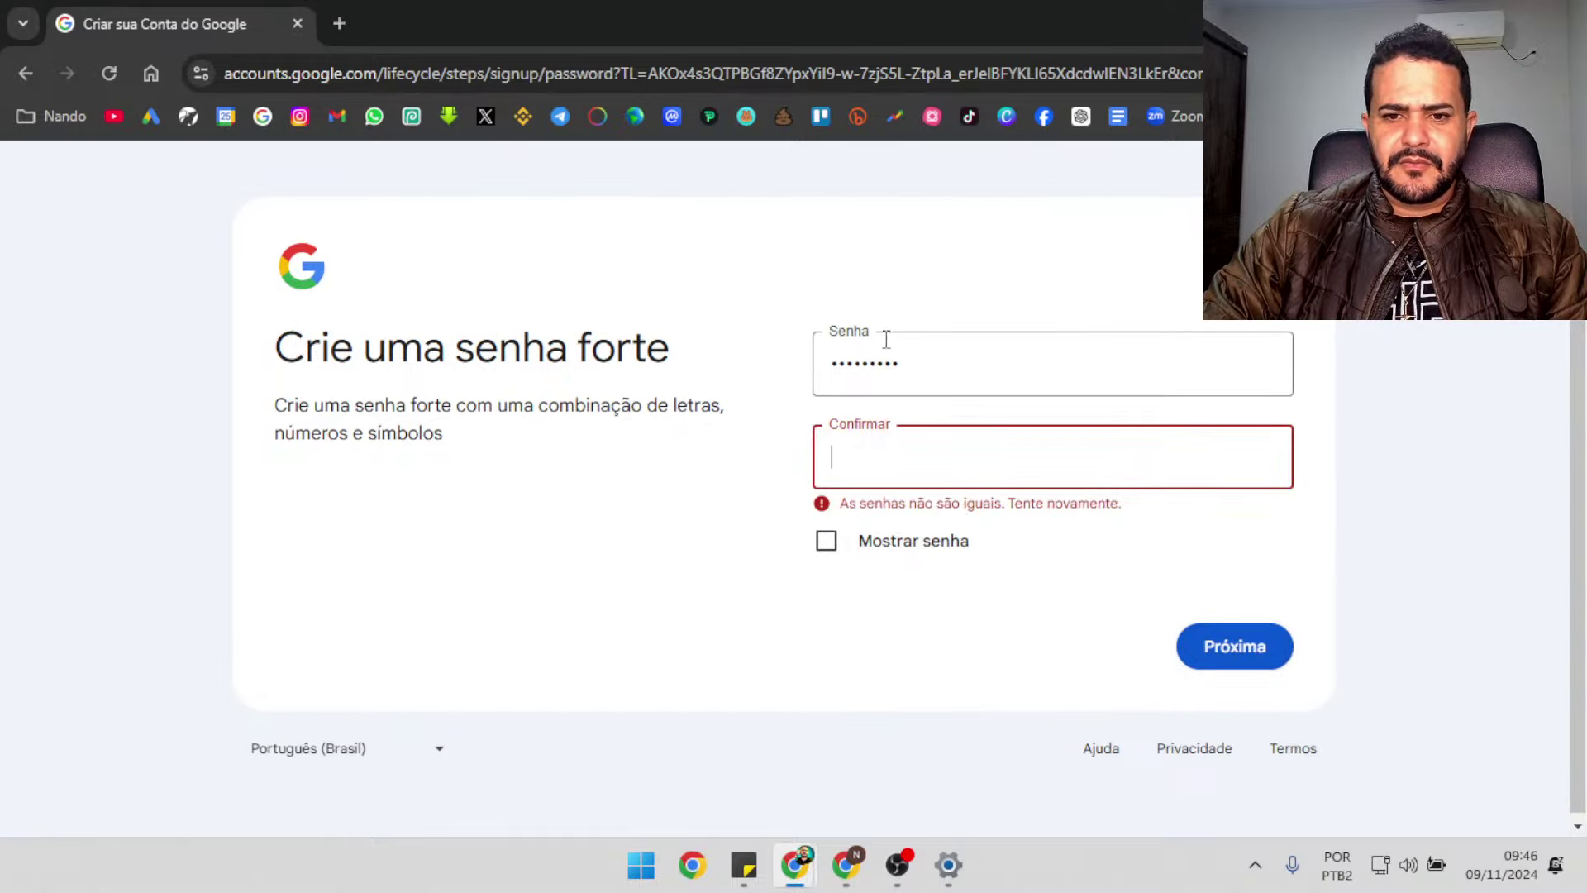
click(920, 347)
key(ctrl+a)
key(BackSpace)
text(•)
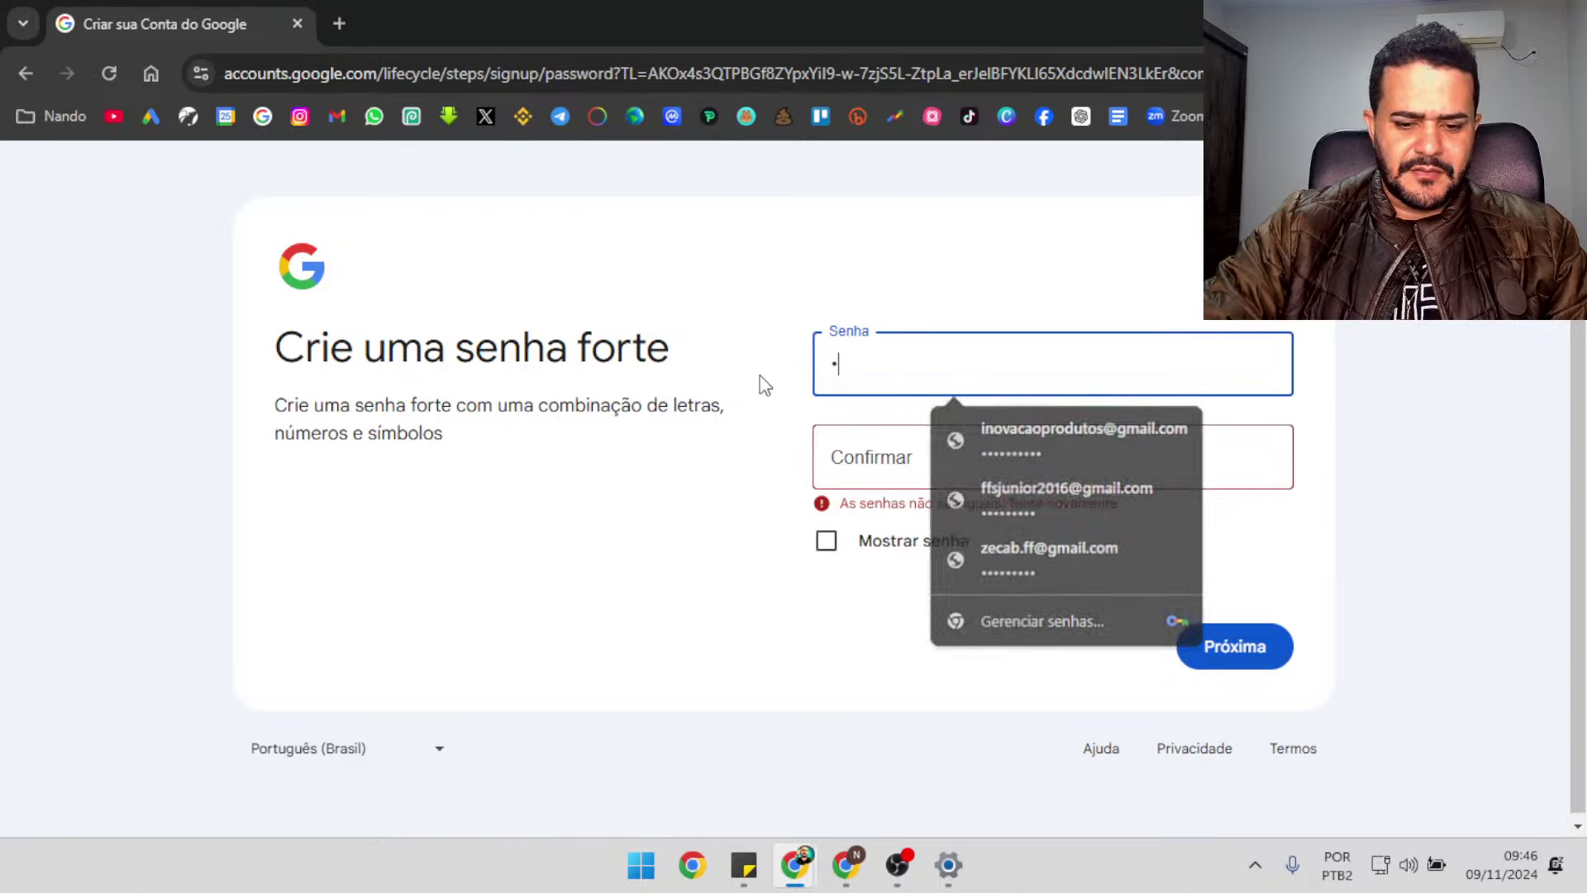
text(•)
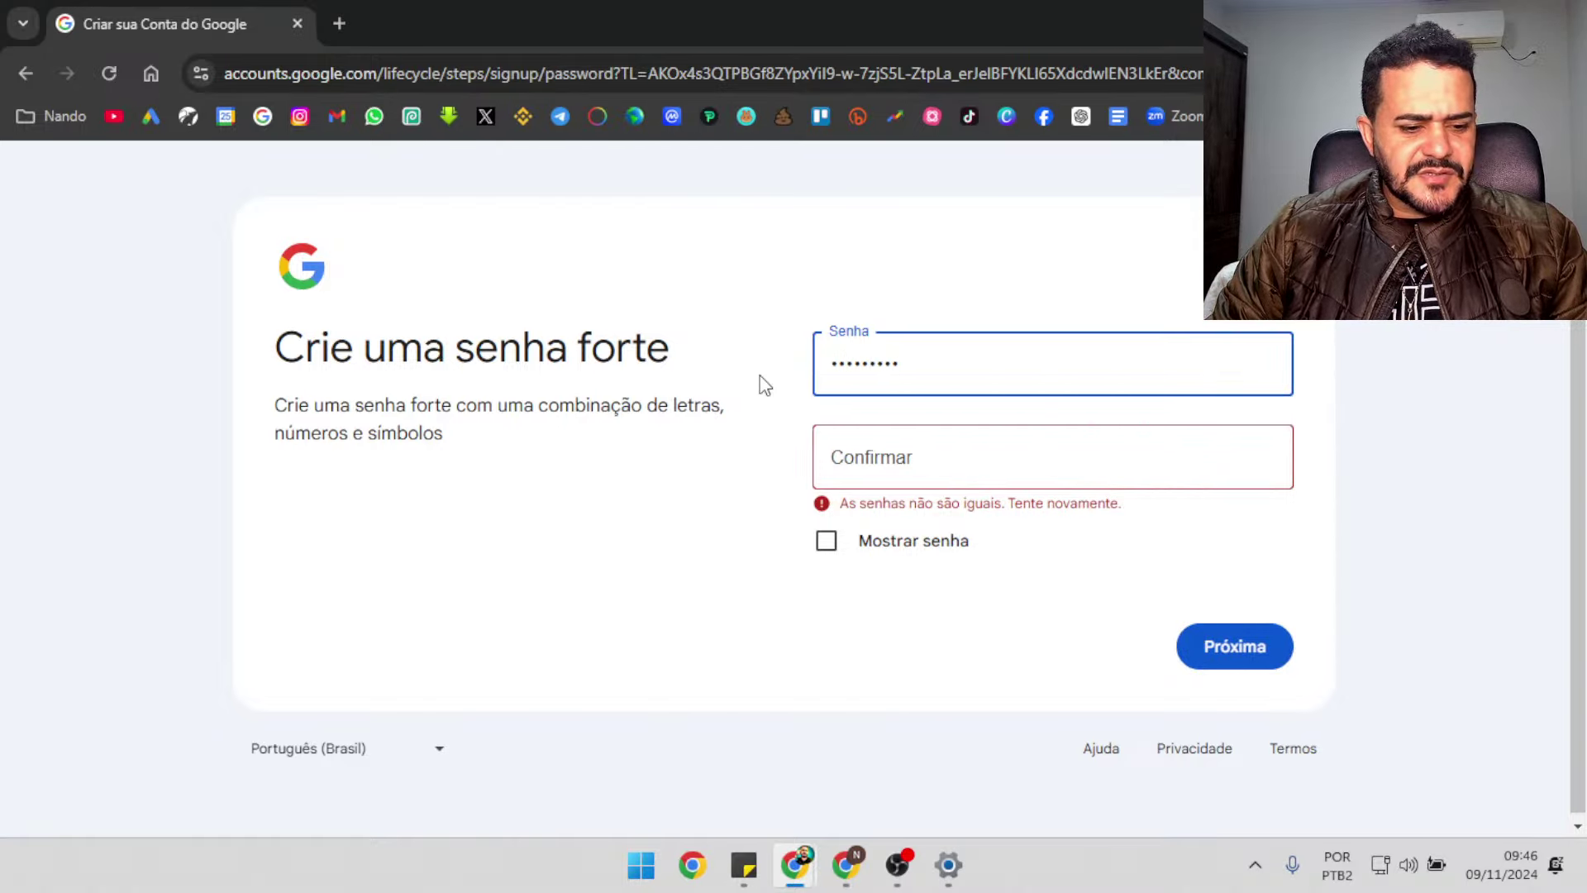
key(Tab)
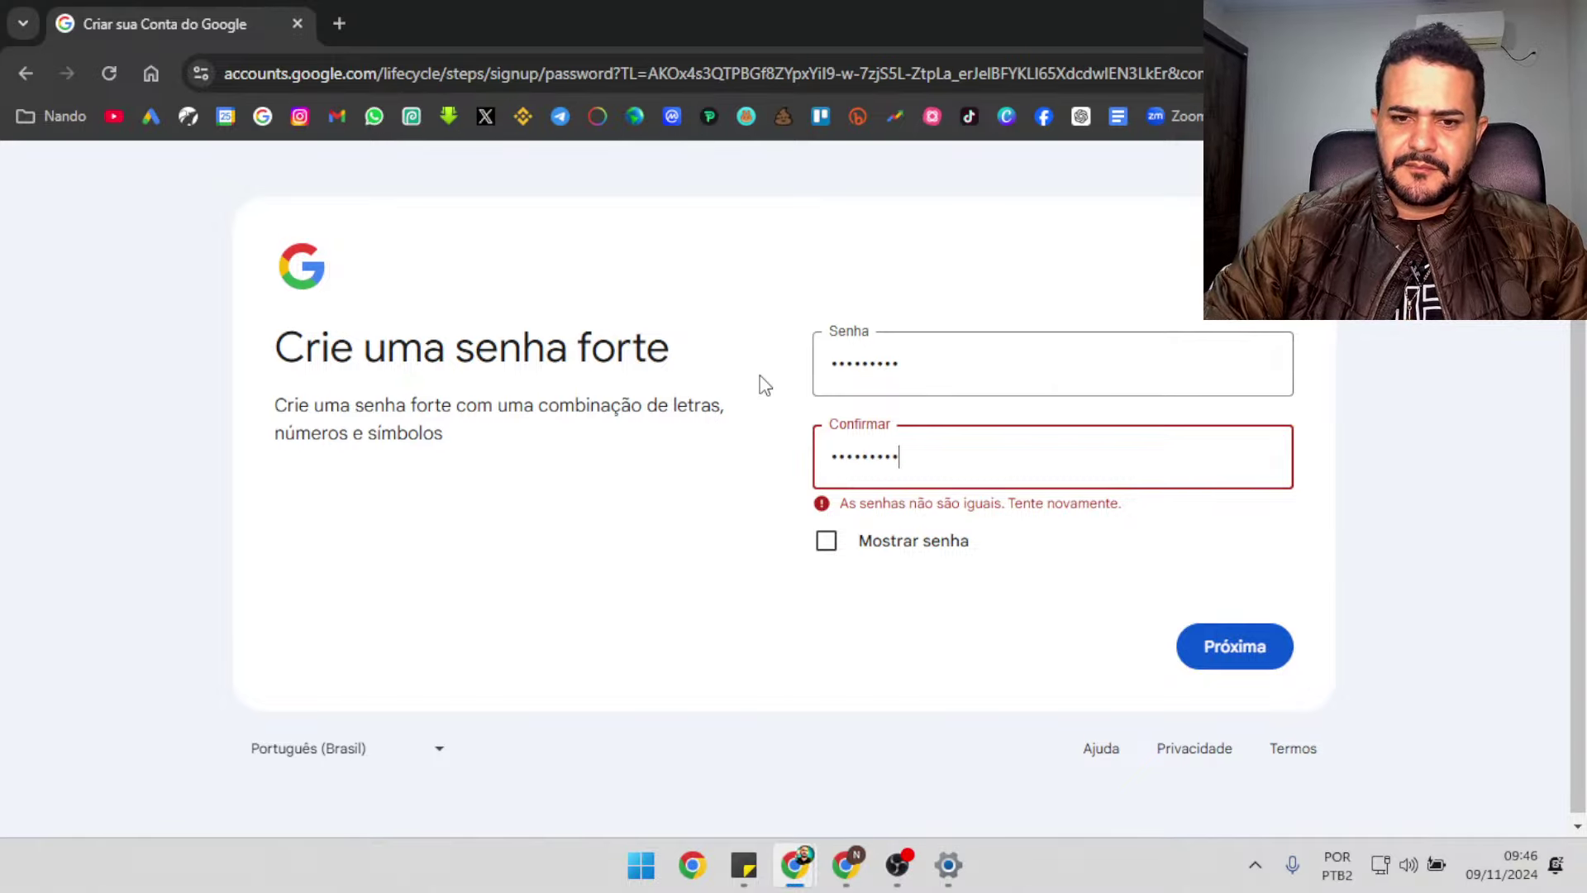
click(1280, 664)
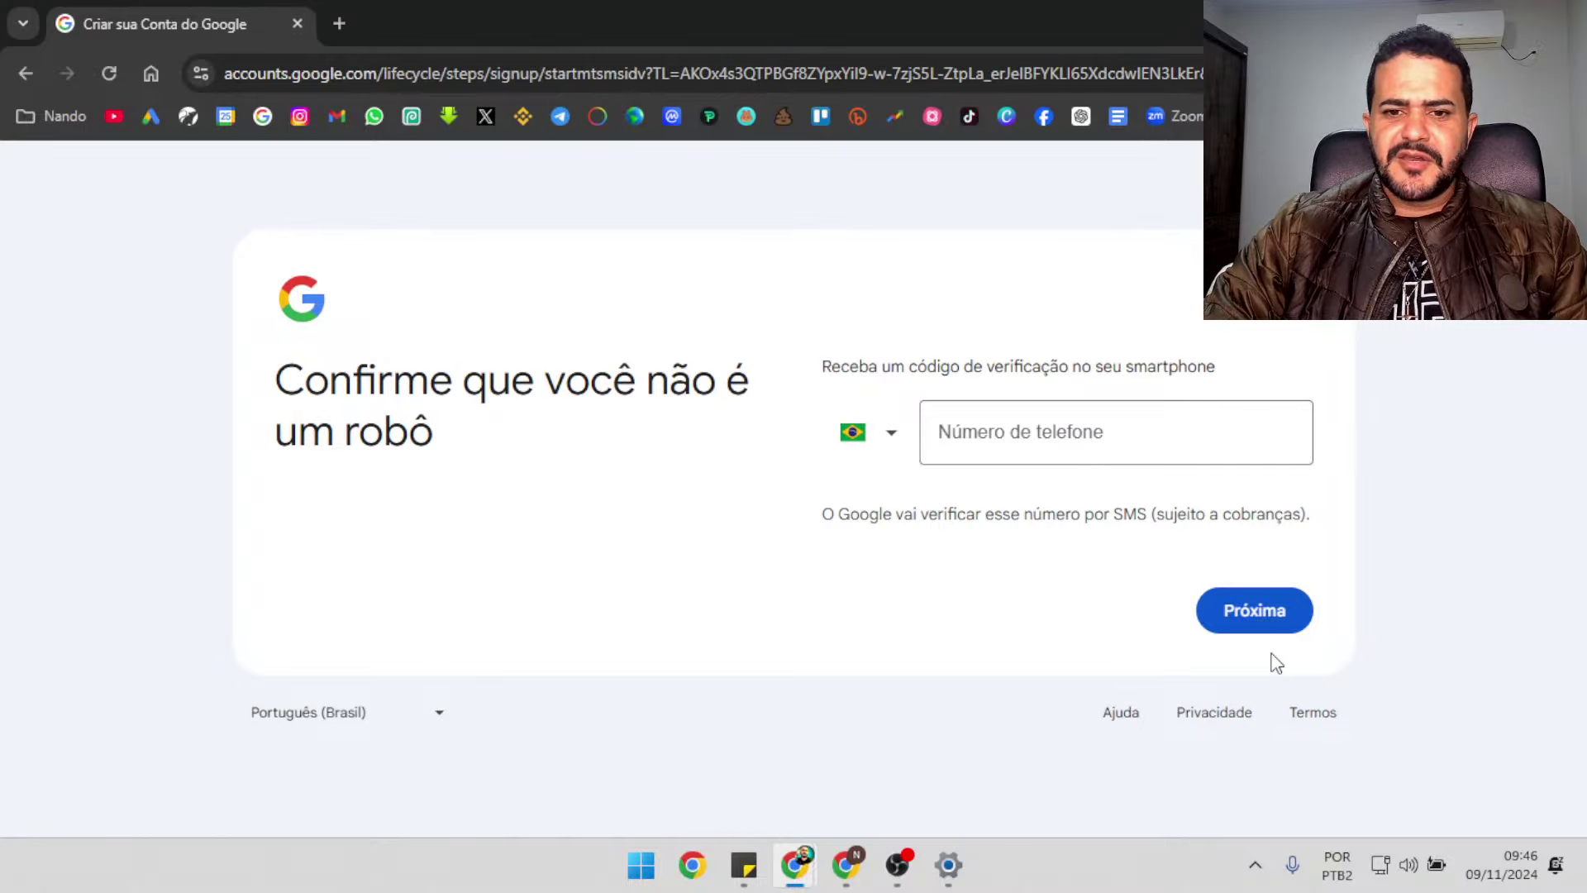
Verify the phone number with the six-digit SMS code
click(1190, 438)
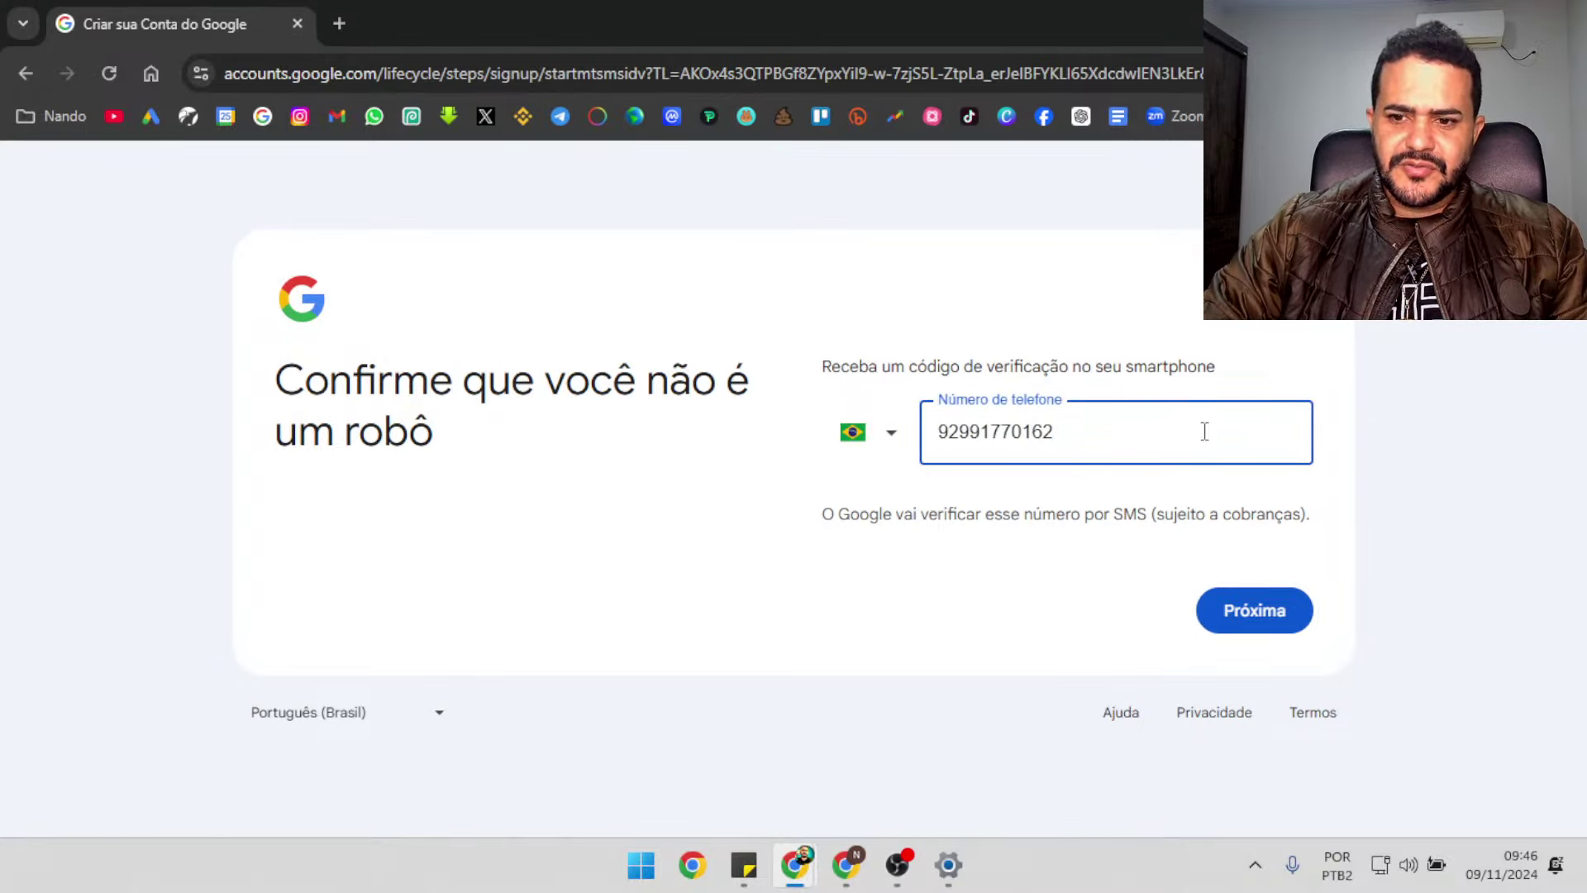
click(1268, 613)
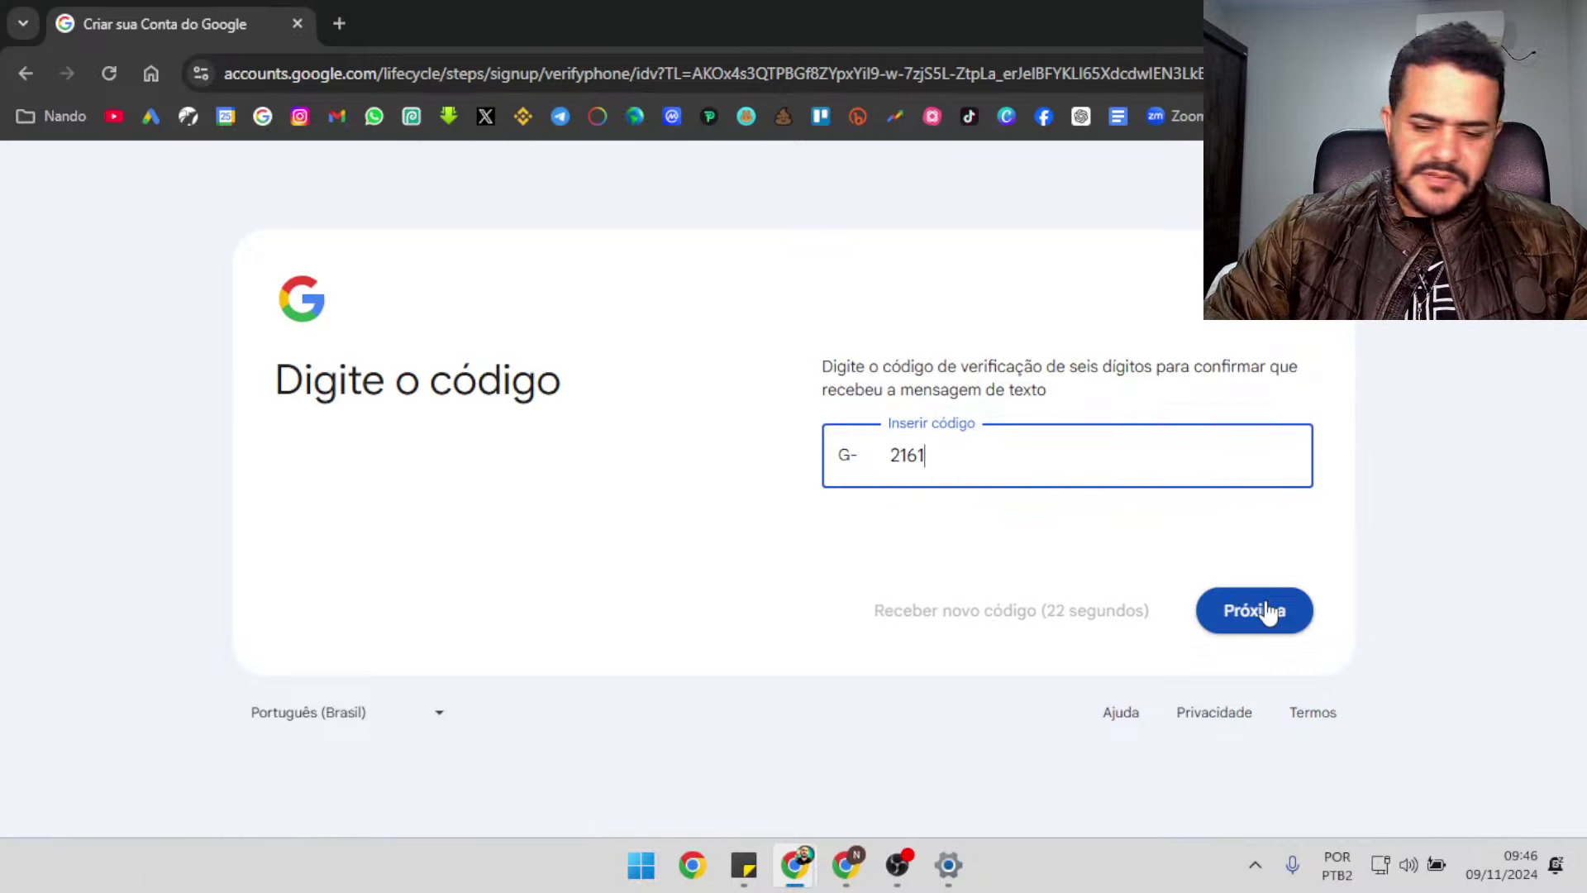
text(78)
click(1269, 614)
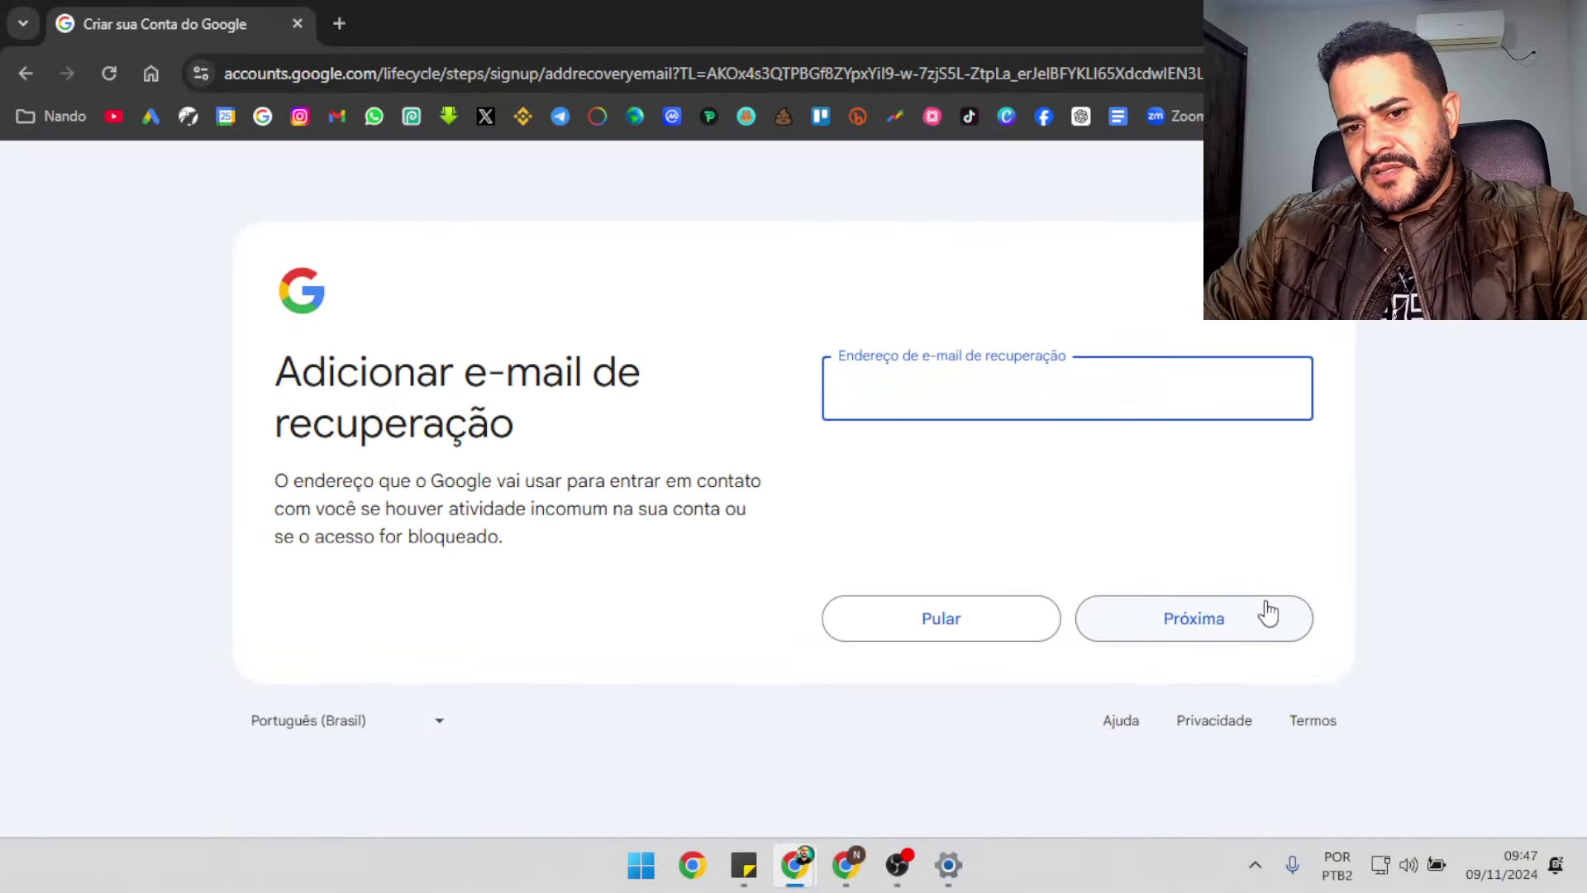
Add the suggested recovery e-mail and confirm the reviewed account information
text(NANDO)
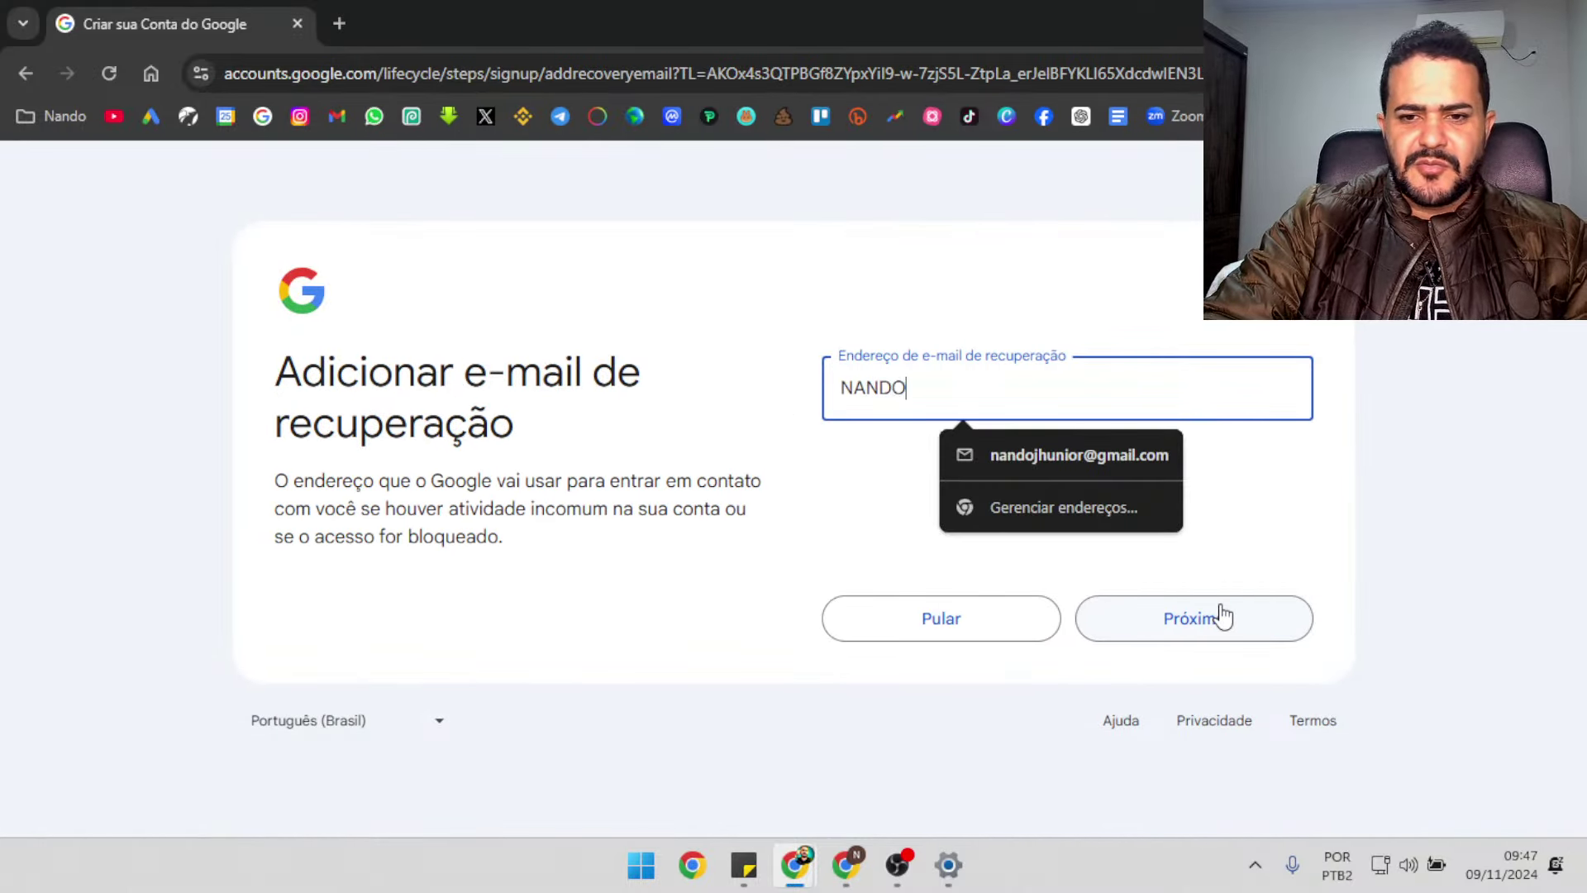
click(1150, 458)
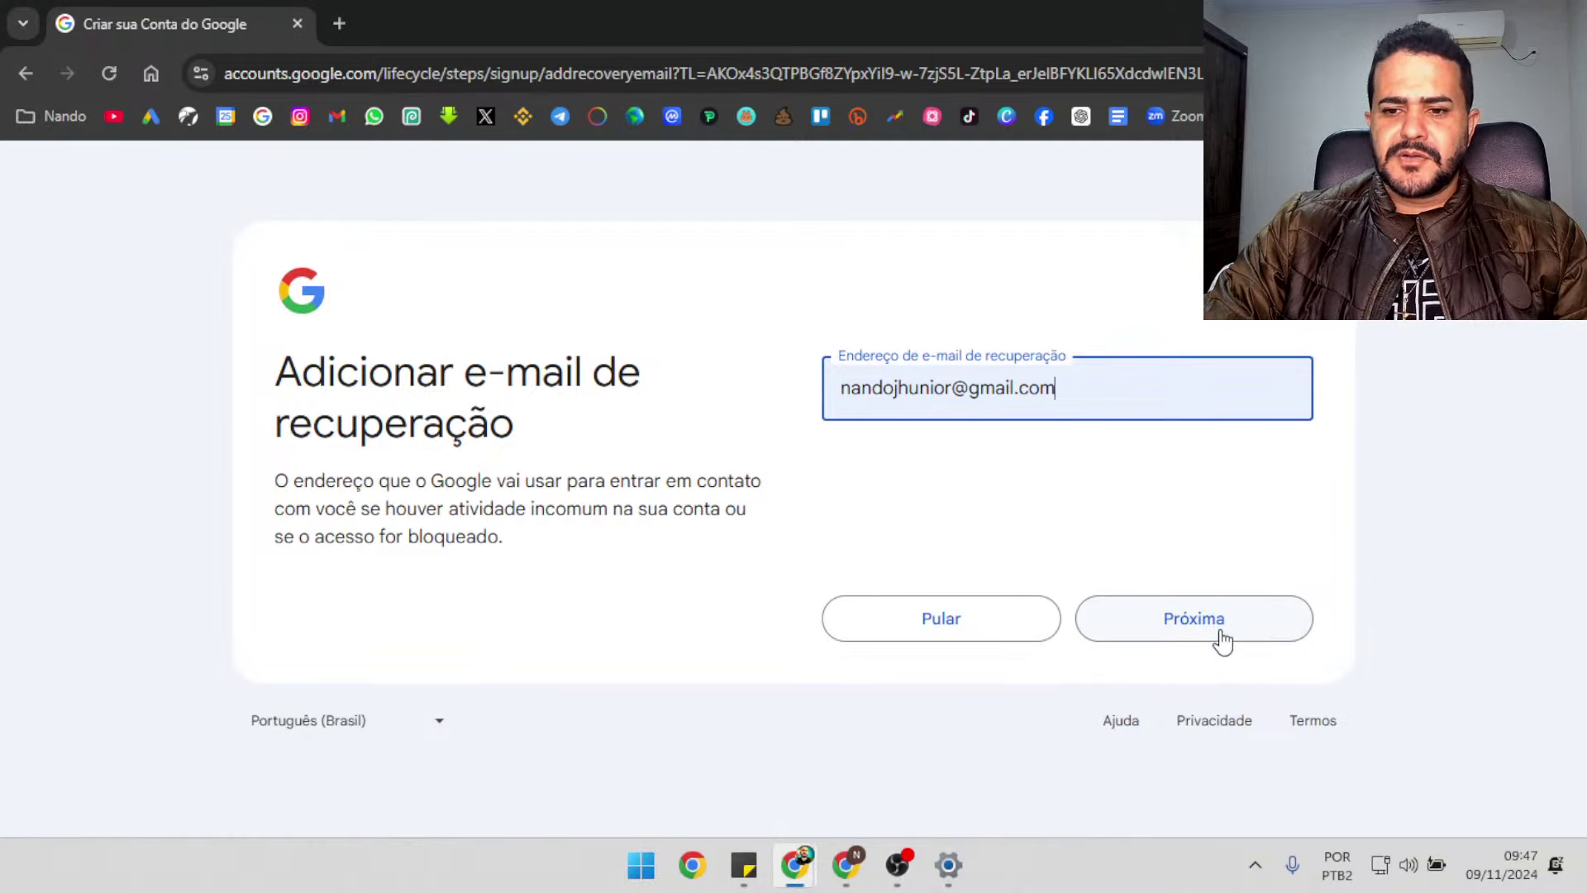
click(1218, 635)
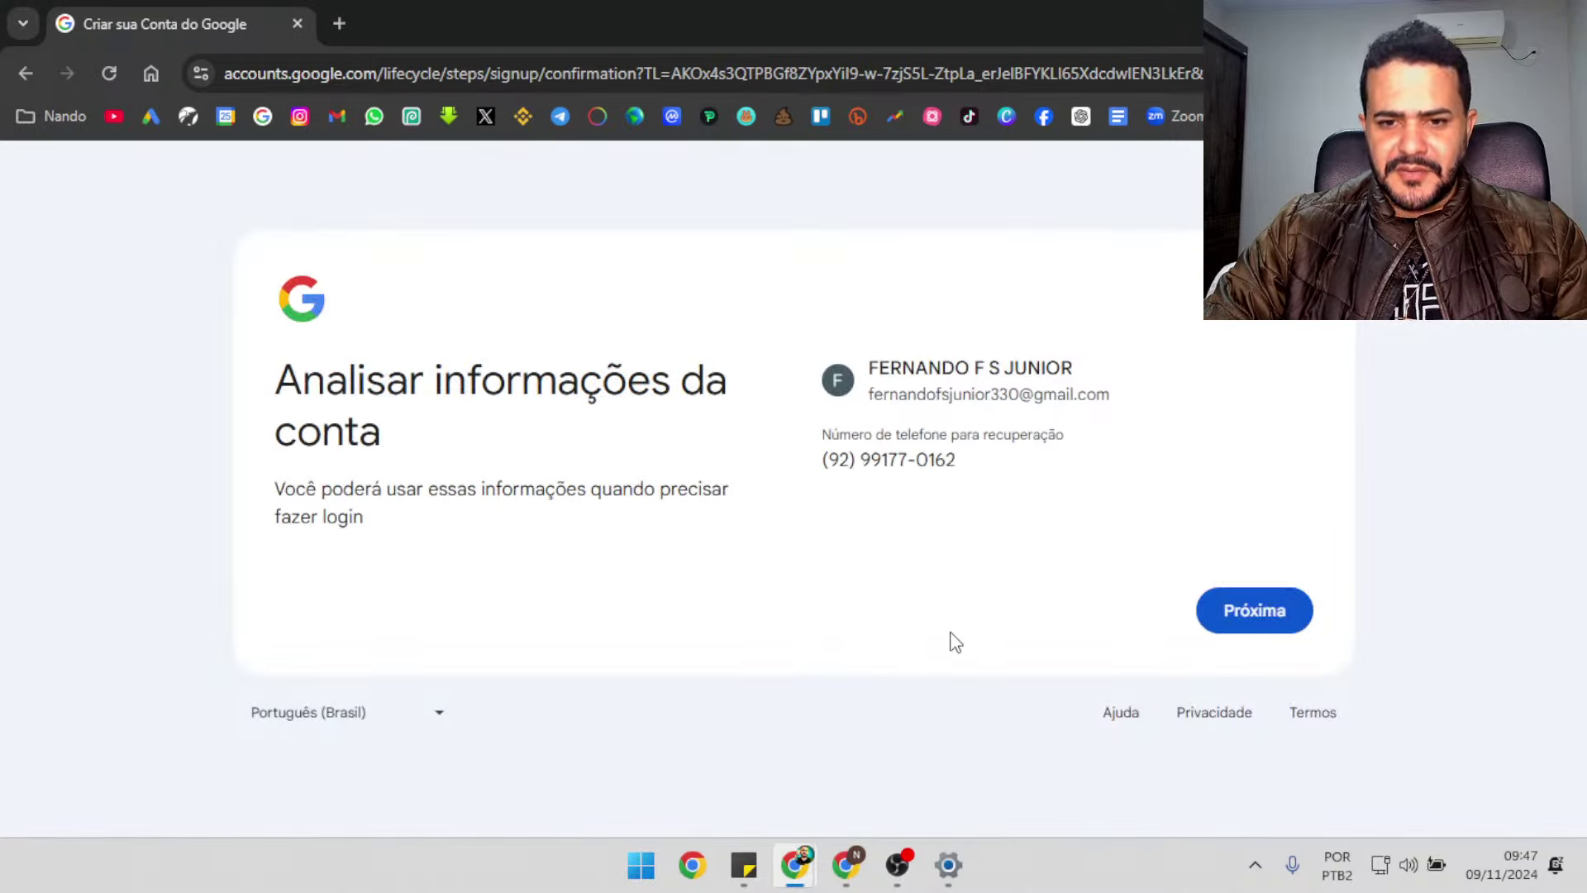
click(1266, 630)
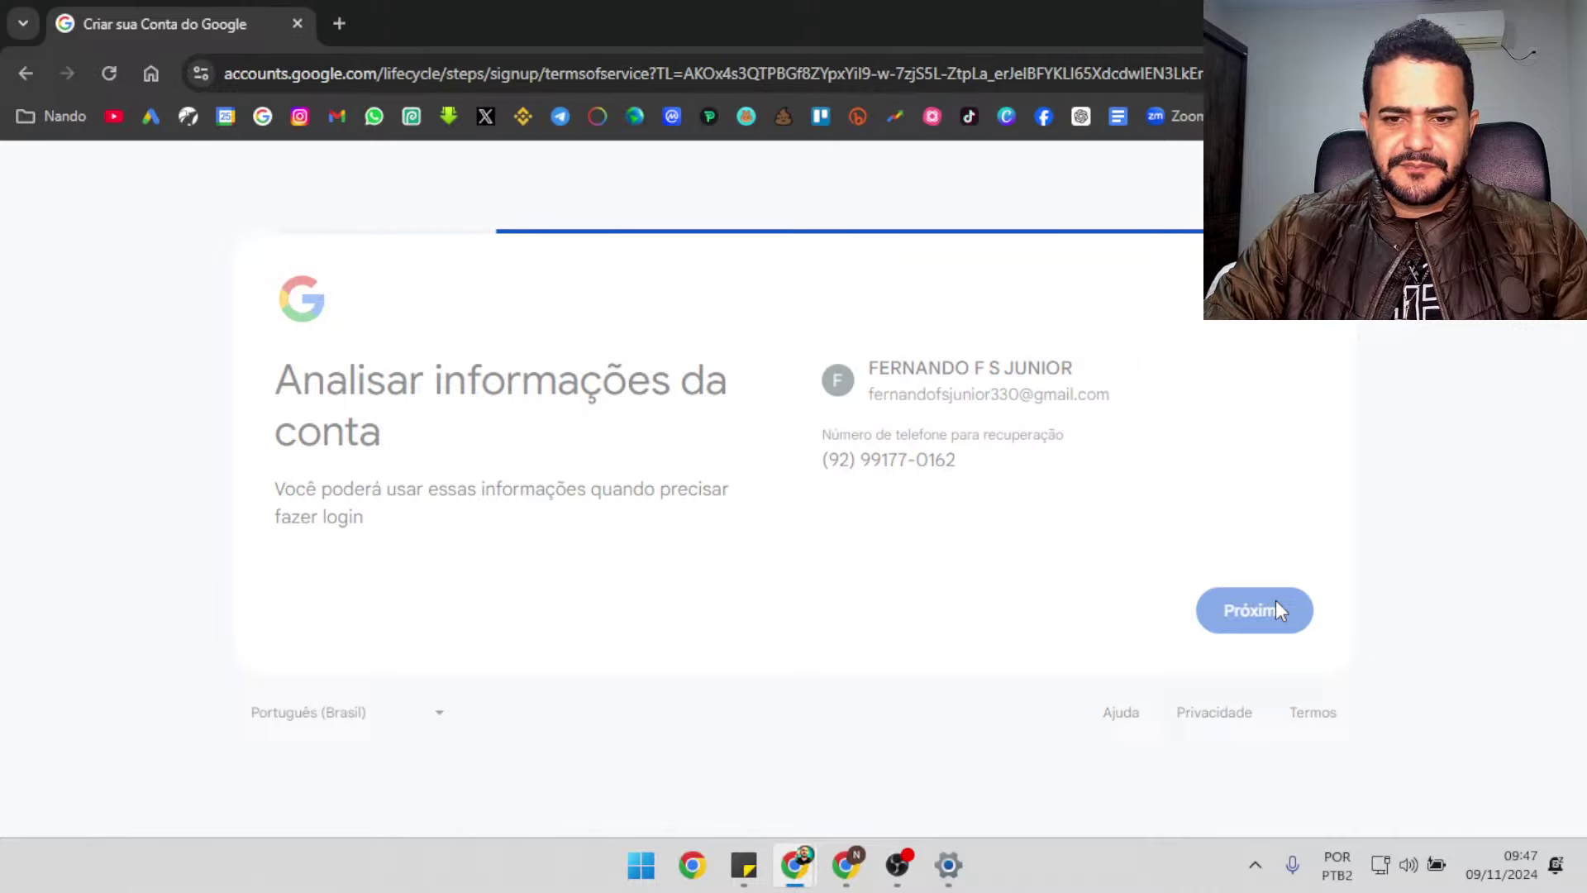
Accept the Terms of Service and personal data processing, then create the account
scroll(1280, 609, down, 15)
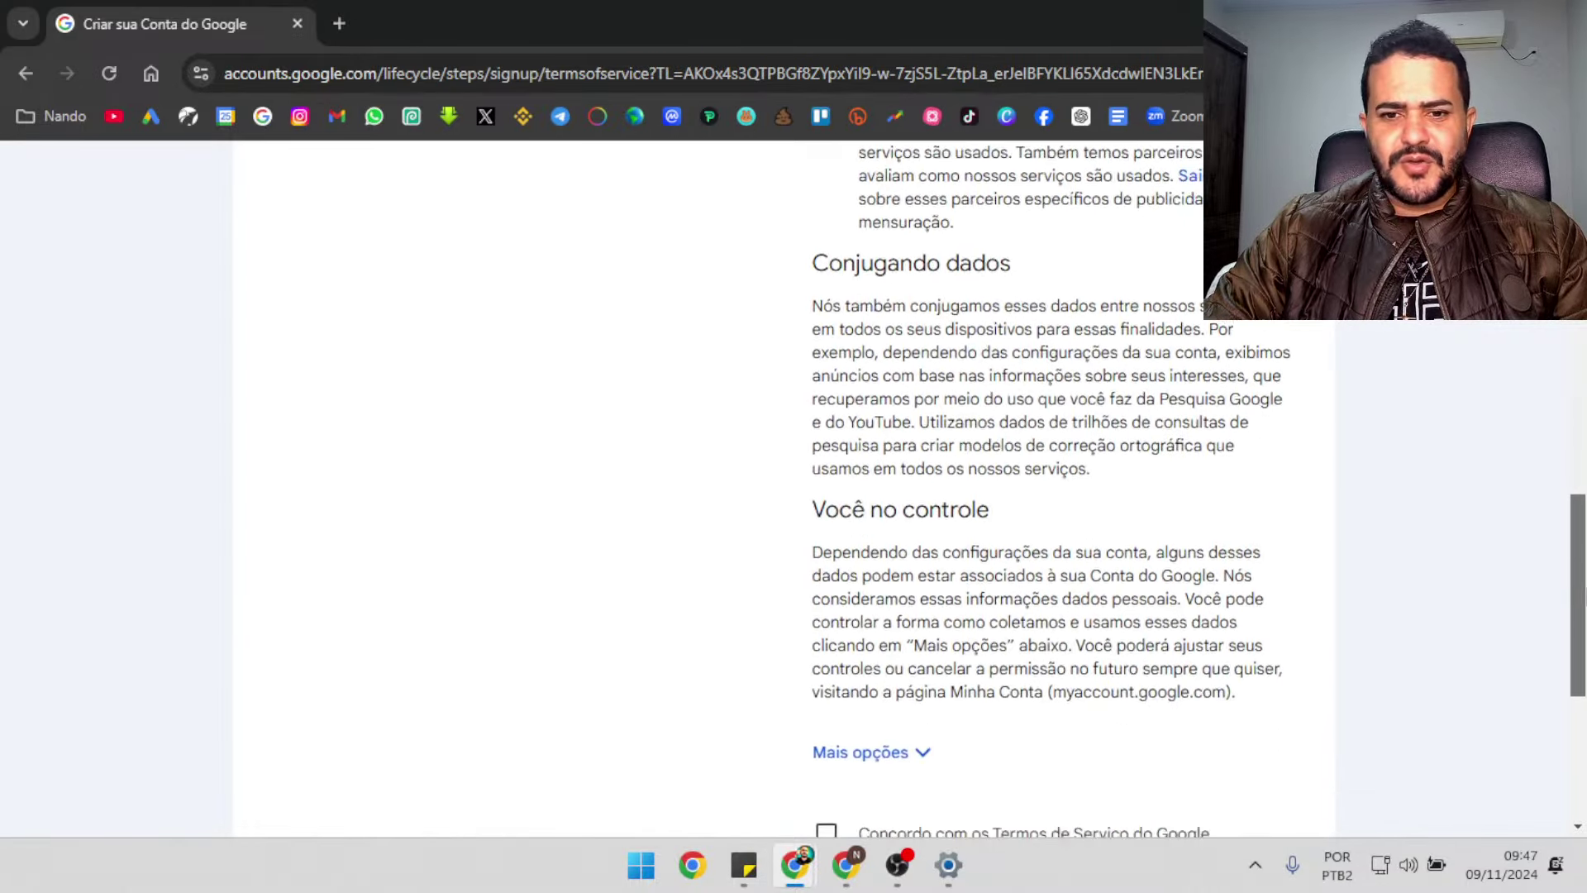
click(826, 457)
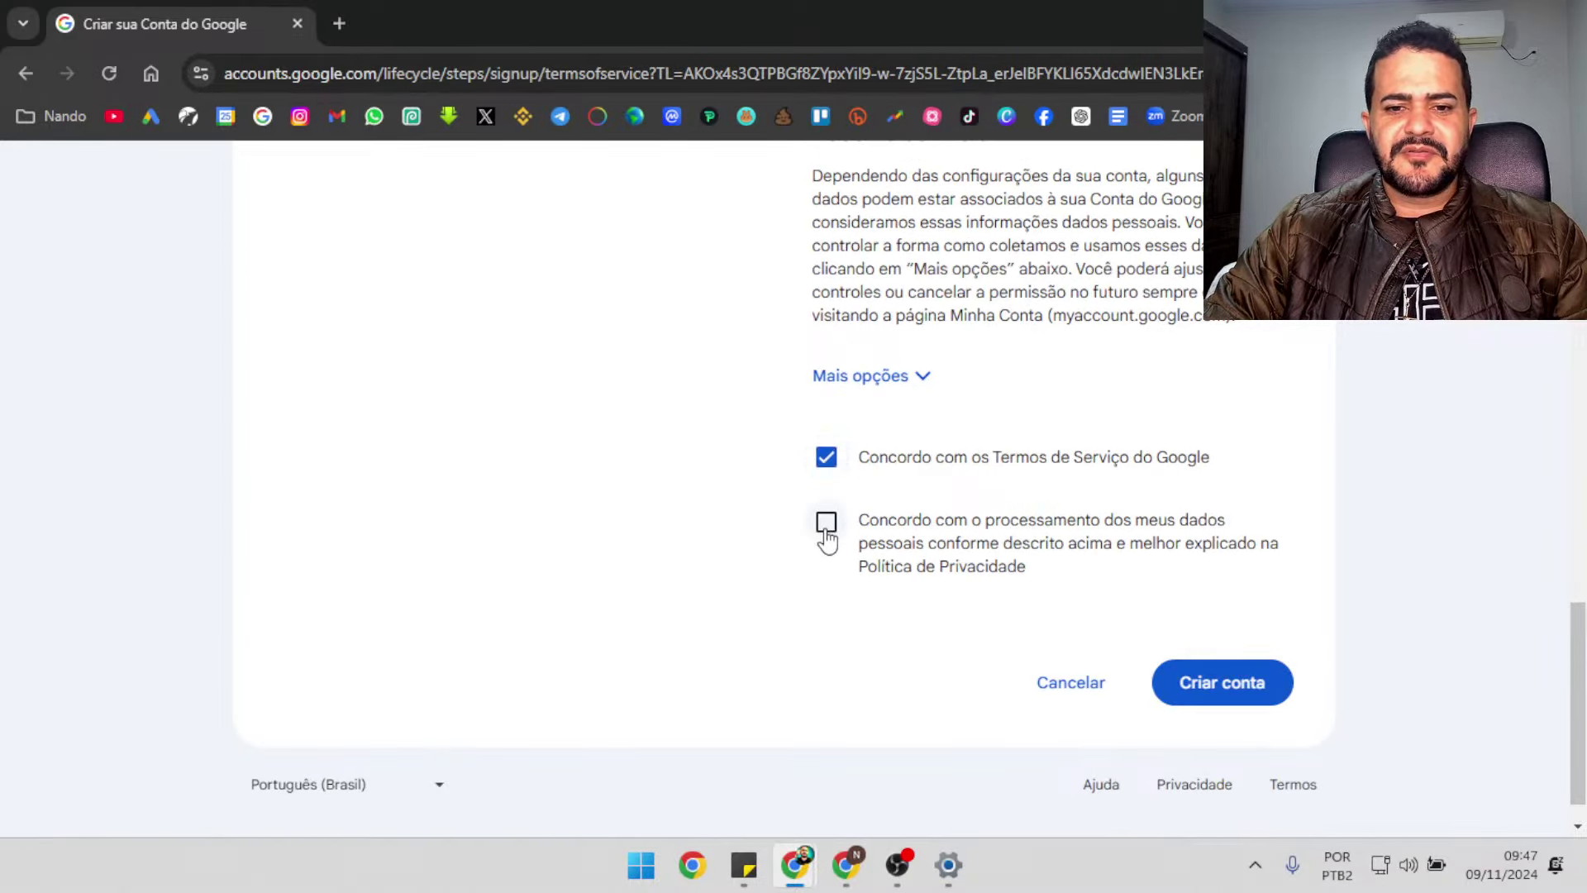
click(826, 525)
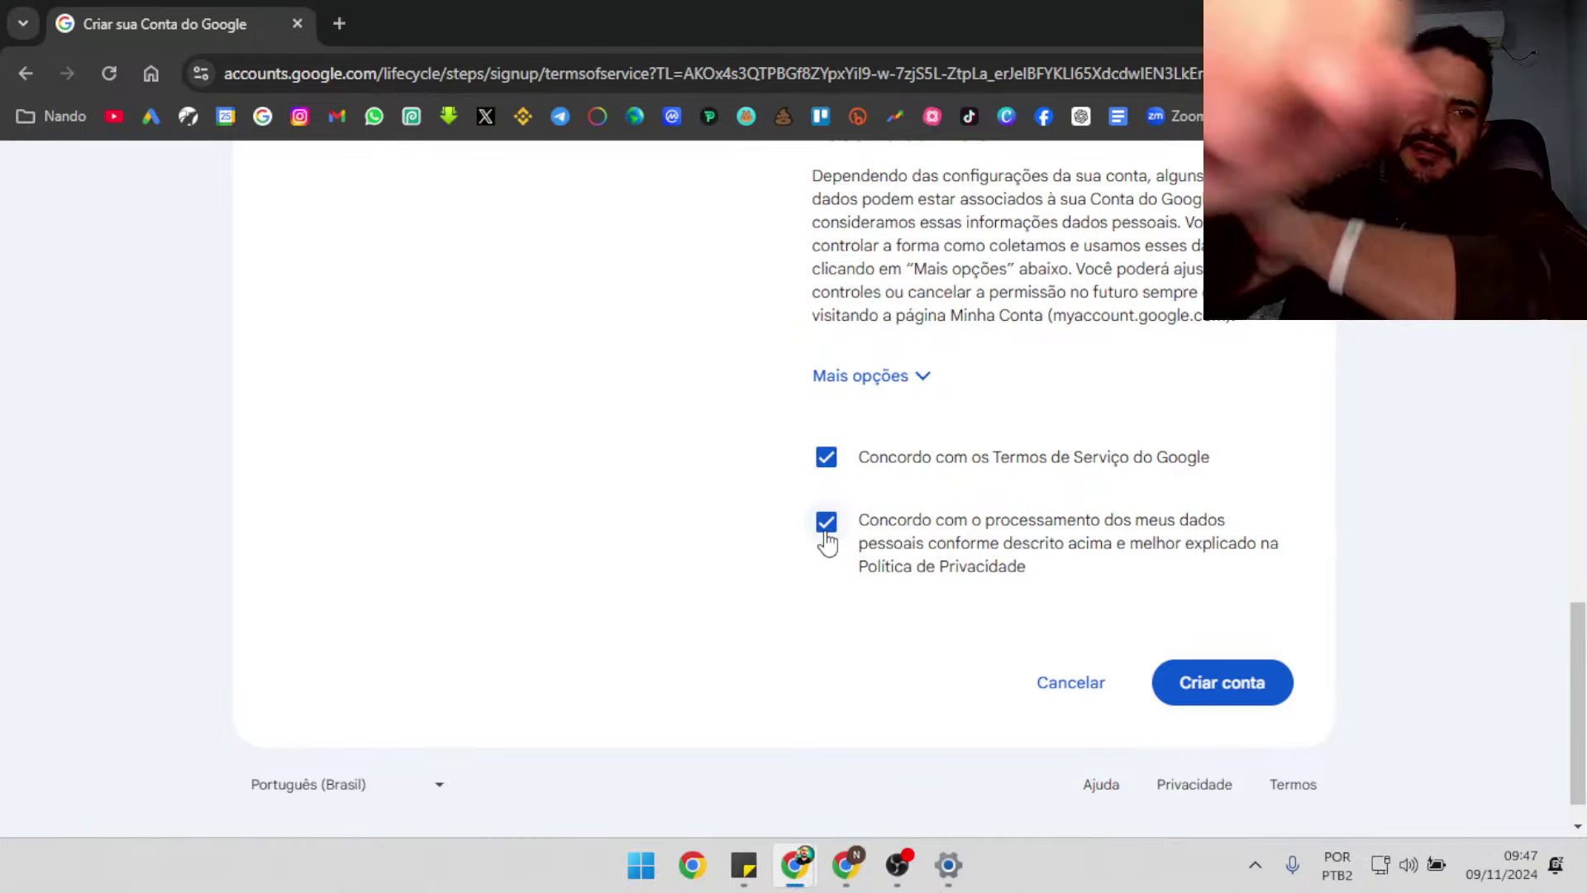
click(1281, 680)
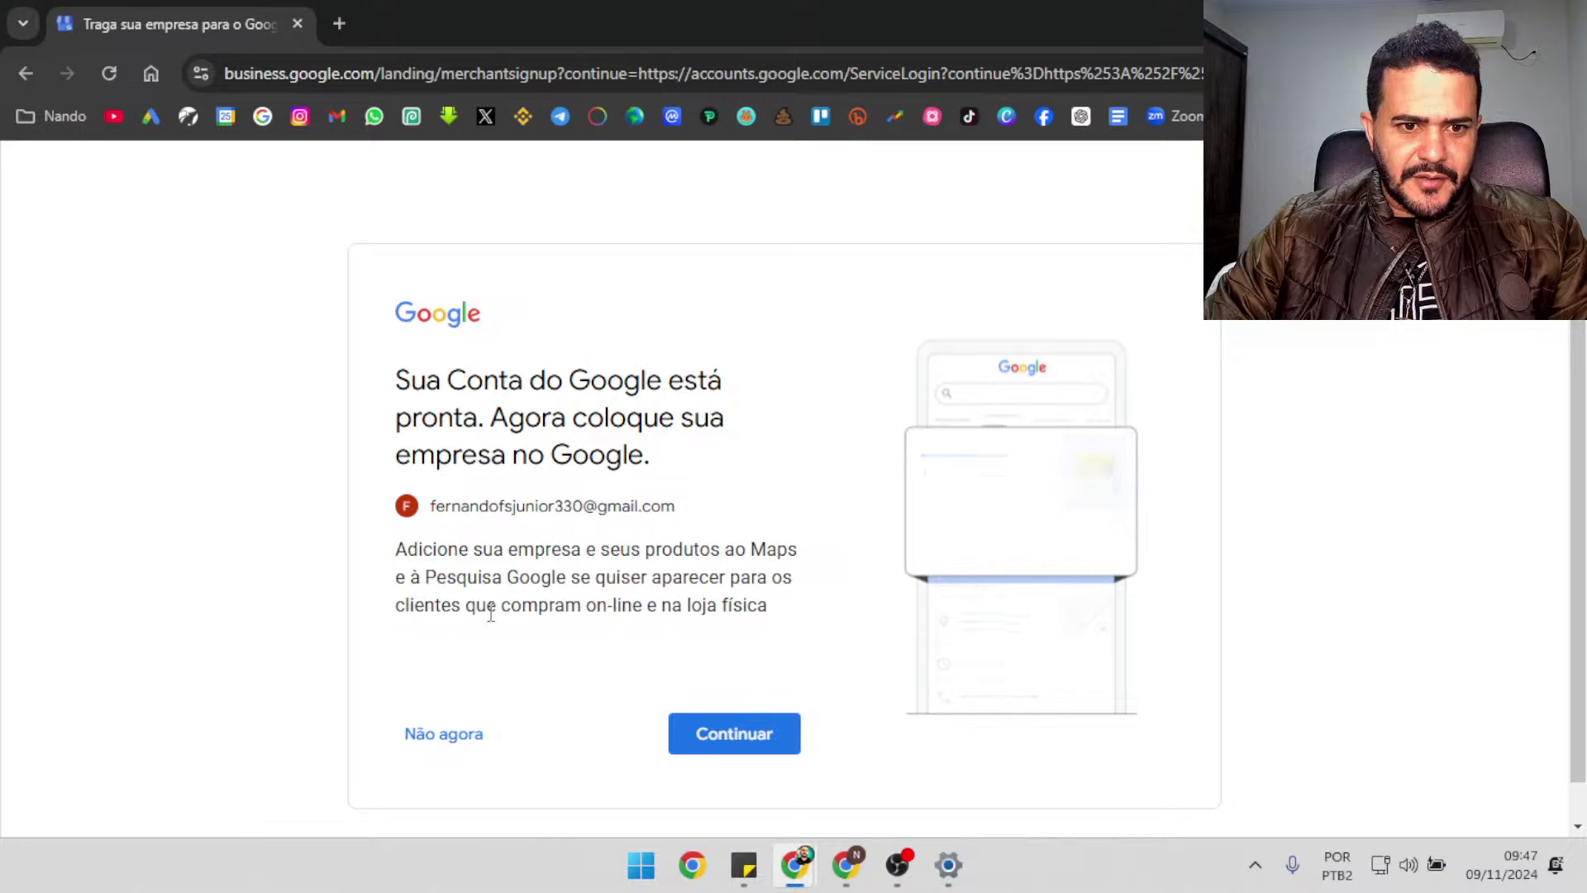
Skip adding a business to Google and begin the first campaign setup
click(451, 744)
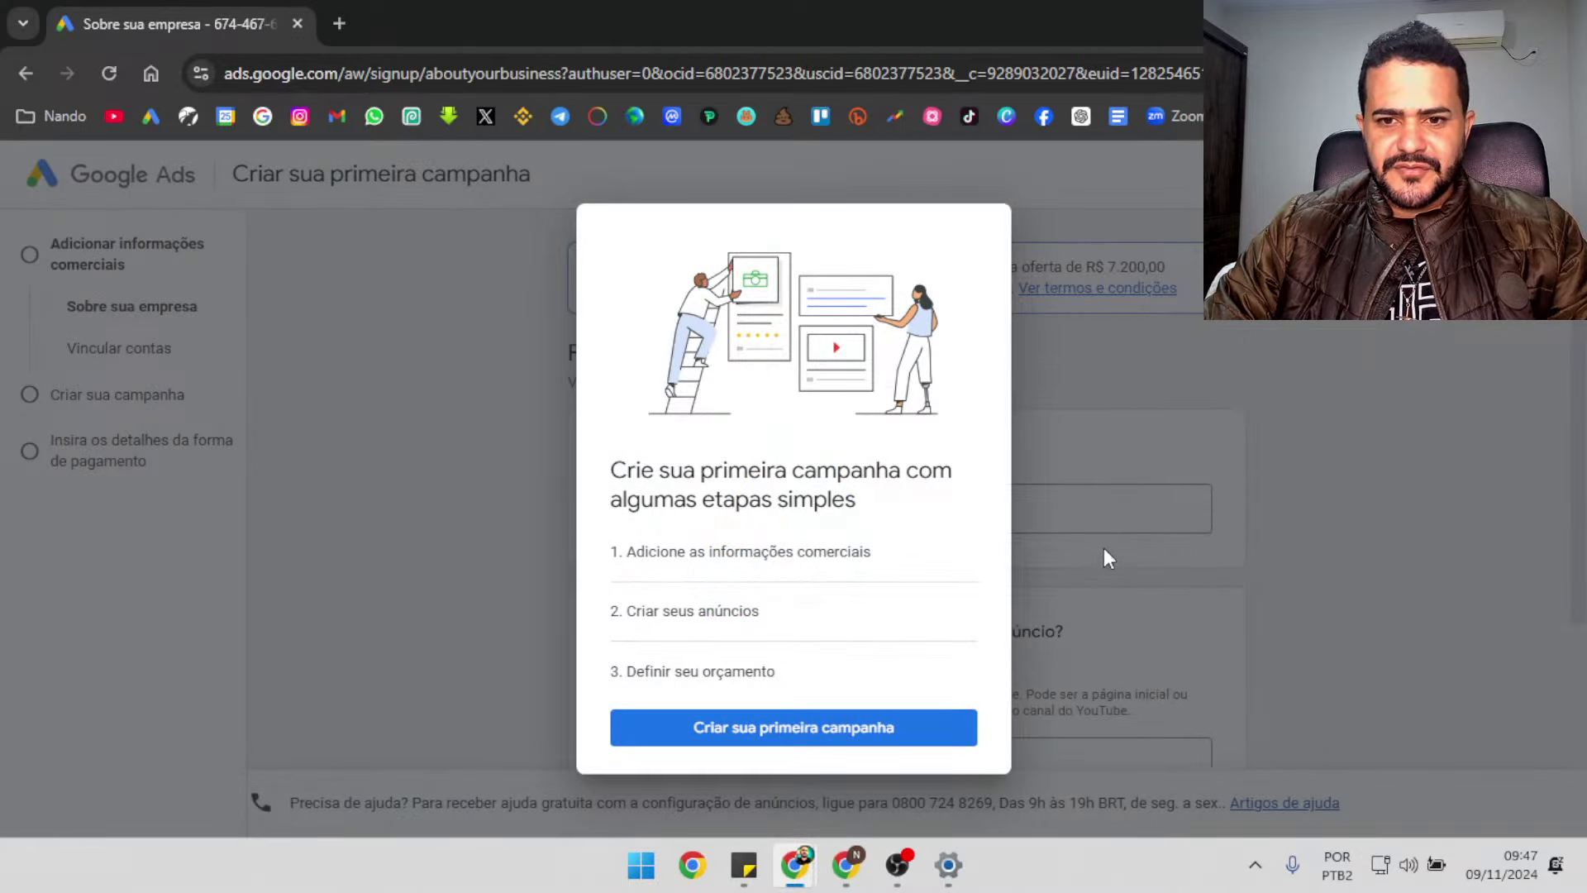
click(793, 728)
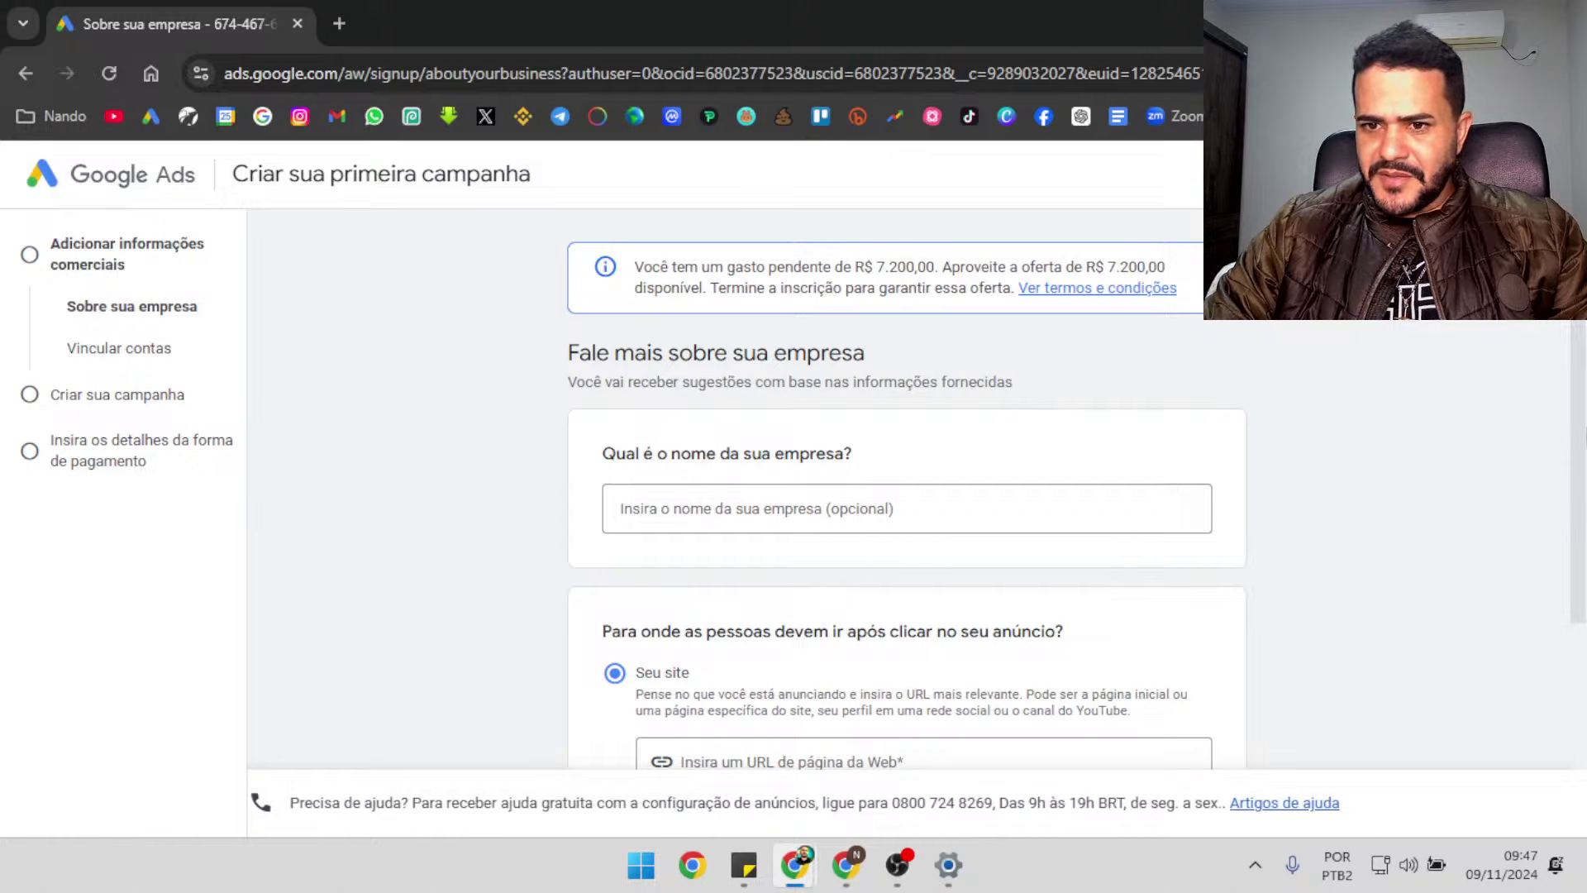
scroll(907, 495, down, 5)
scroll(906, 496, up, 4)
scroll(906, 496, down, 5)
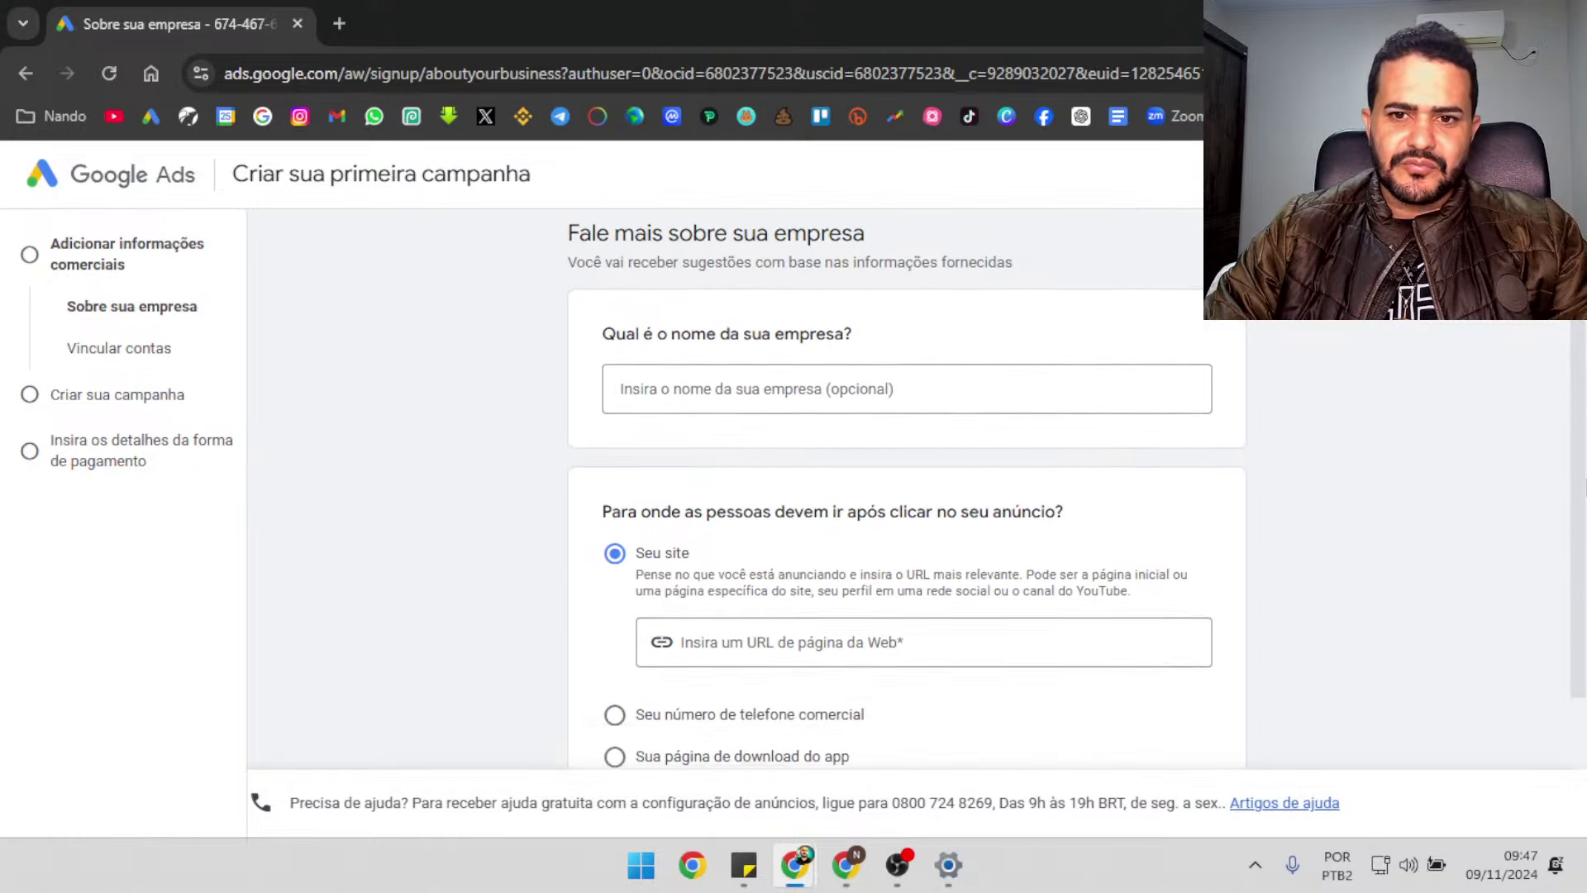
scroll(907, 496, up, 3)
scroll(1280, 761, up, 2)
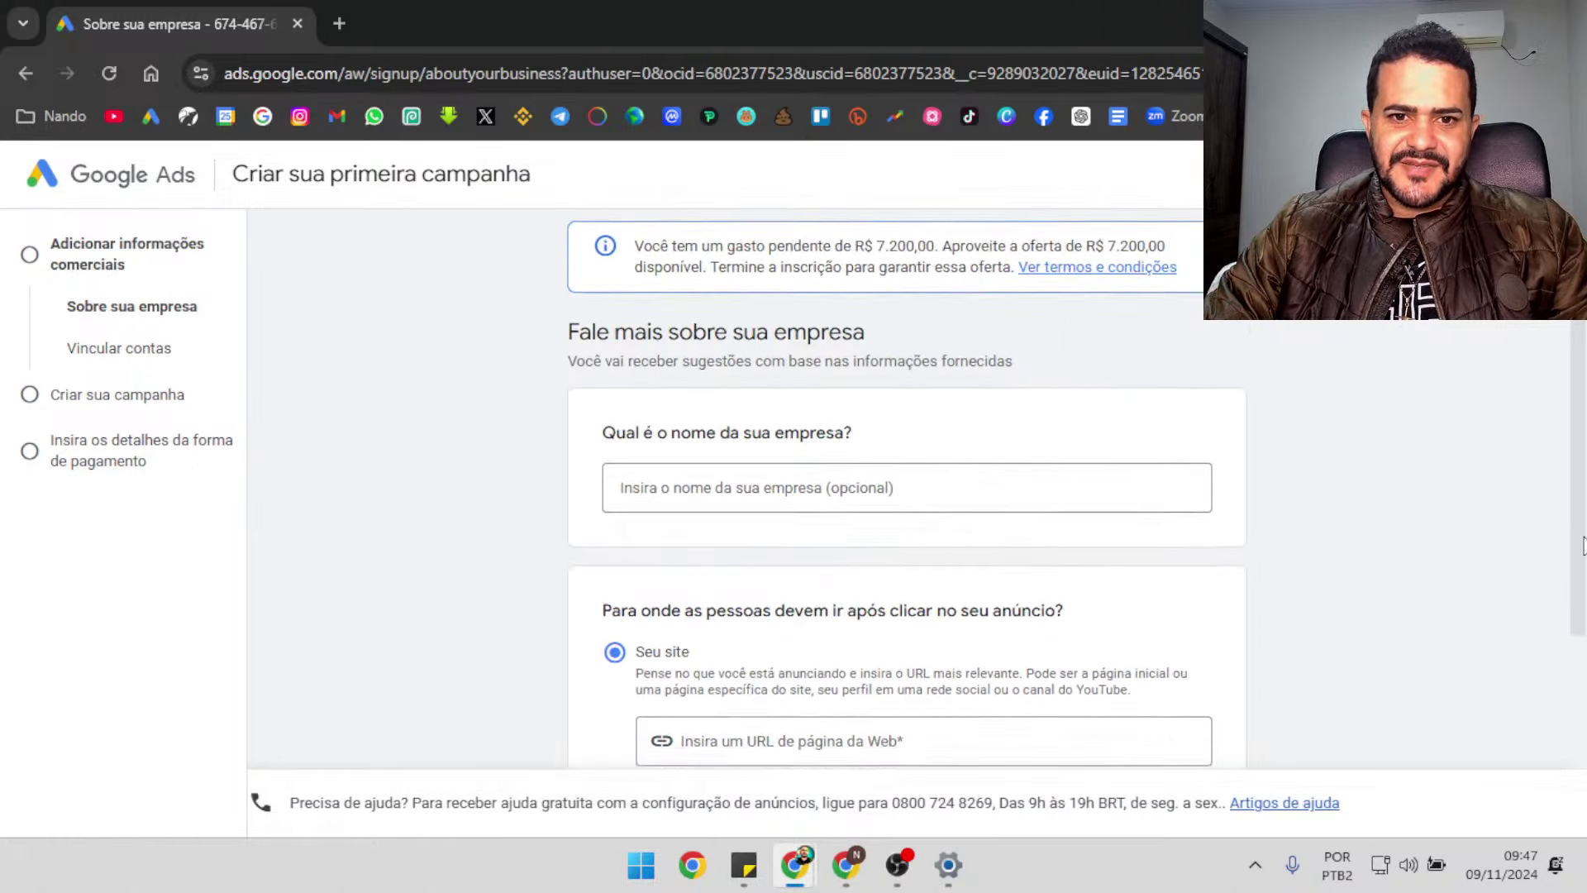
scroll(1280, 760, down, 5)
scroll(907, 496, up, 3)
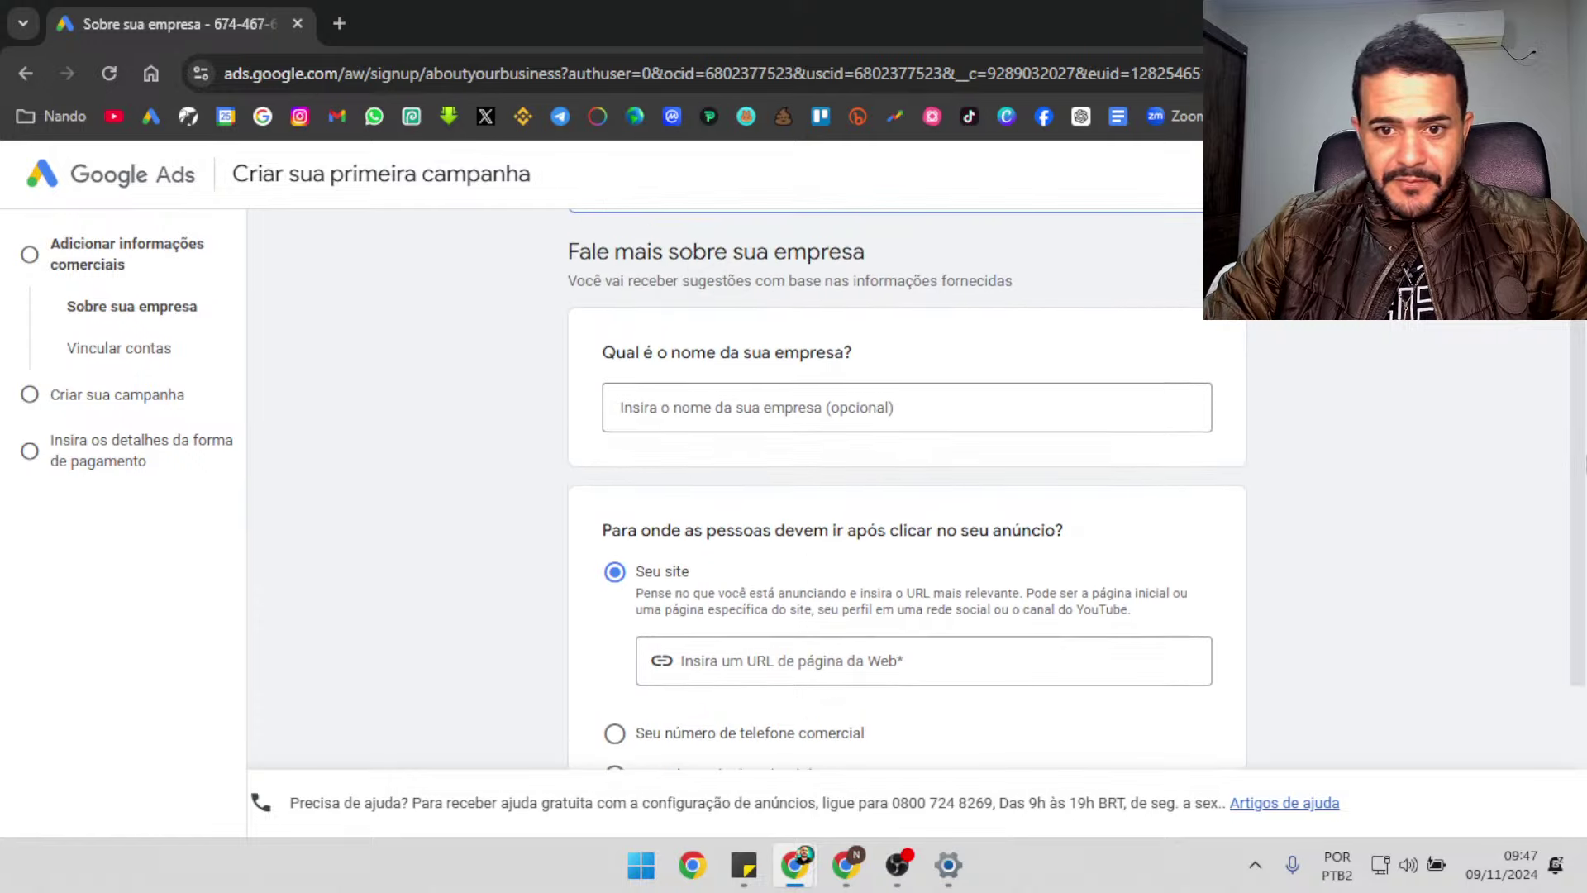
Enter the business website URL and submit the business details
click(1019, 404)
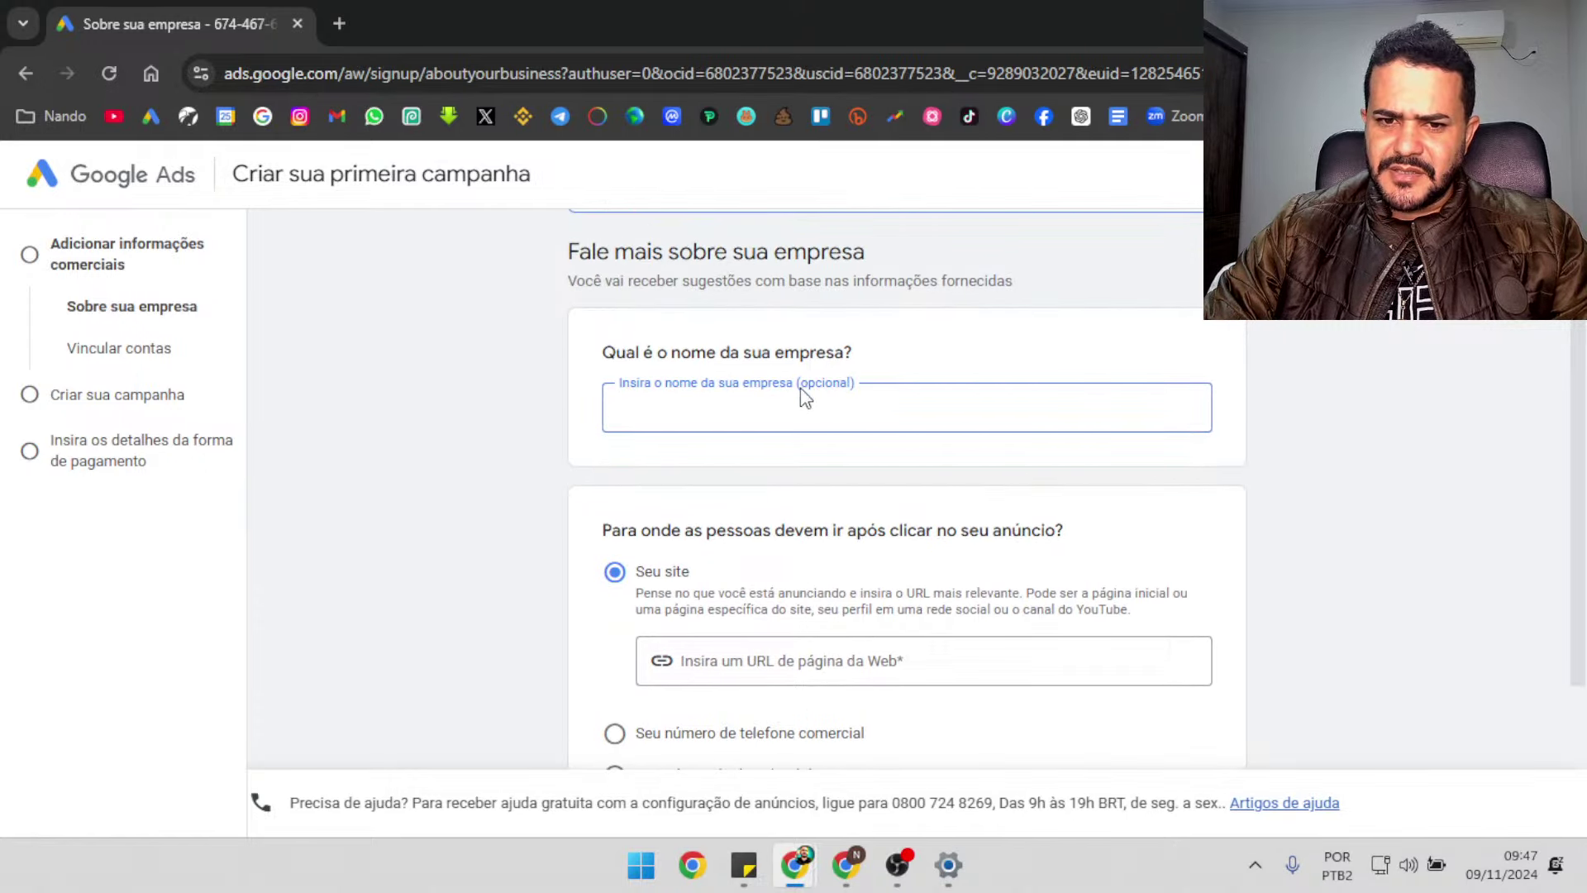
scroll(918, 381, down, 1)
scroll(1583, 463, down, 1)
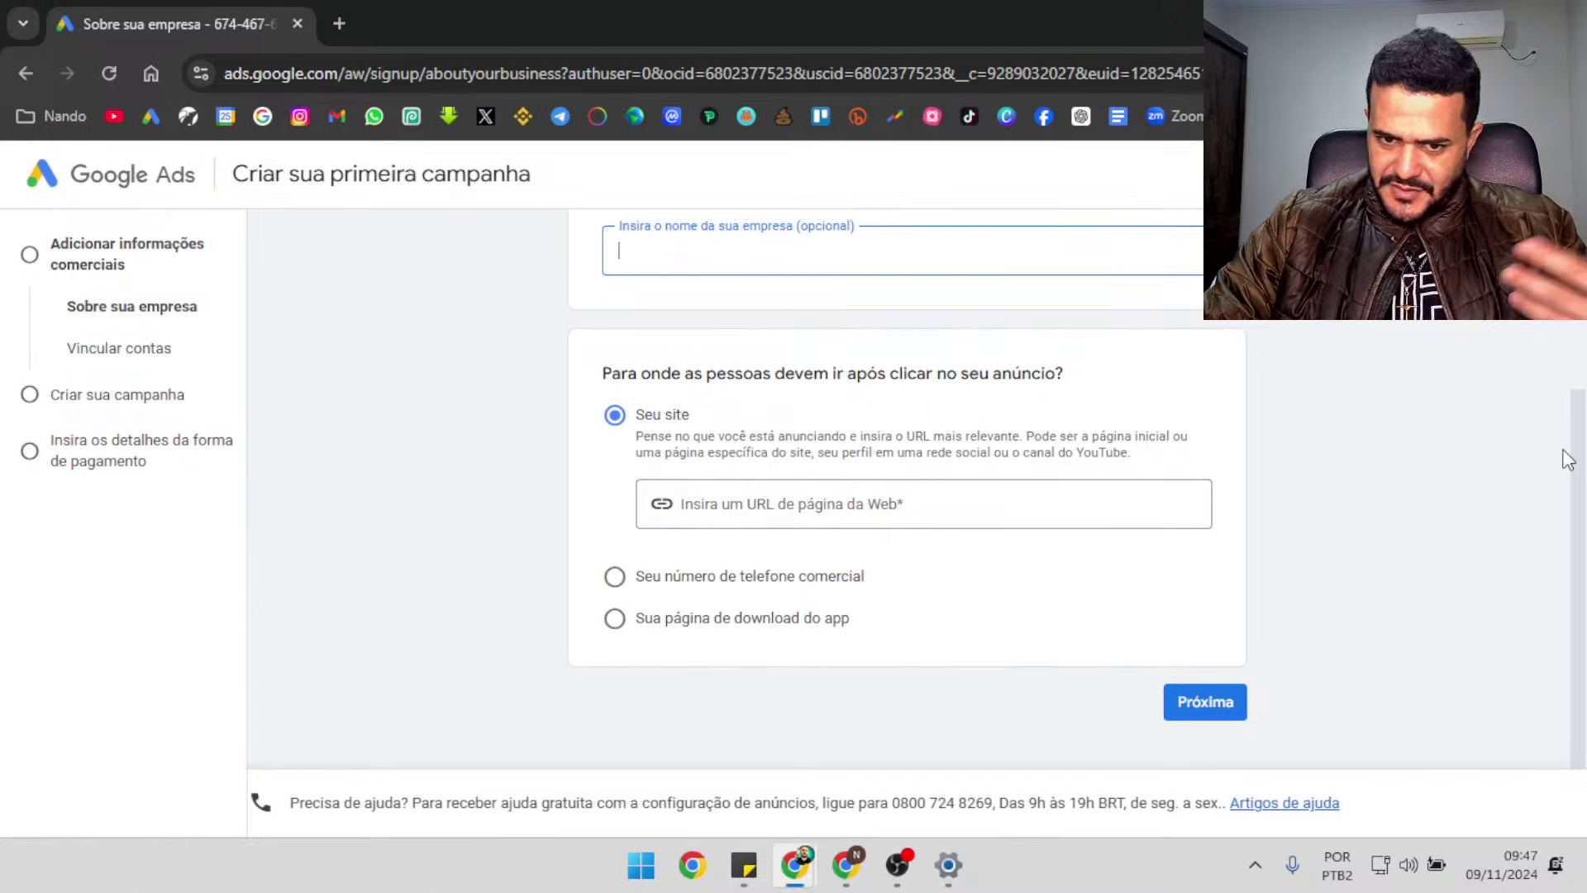
click(735, 501)
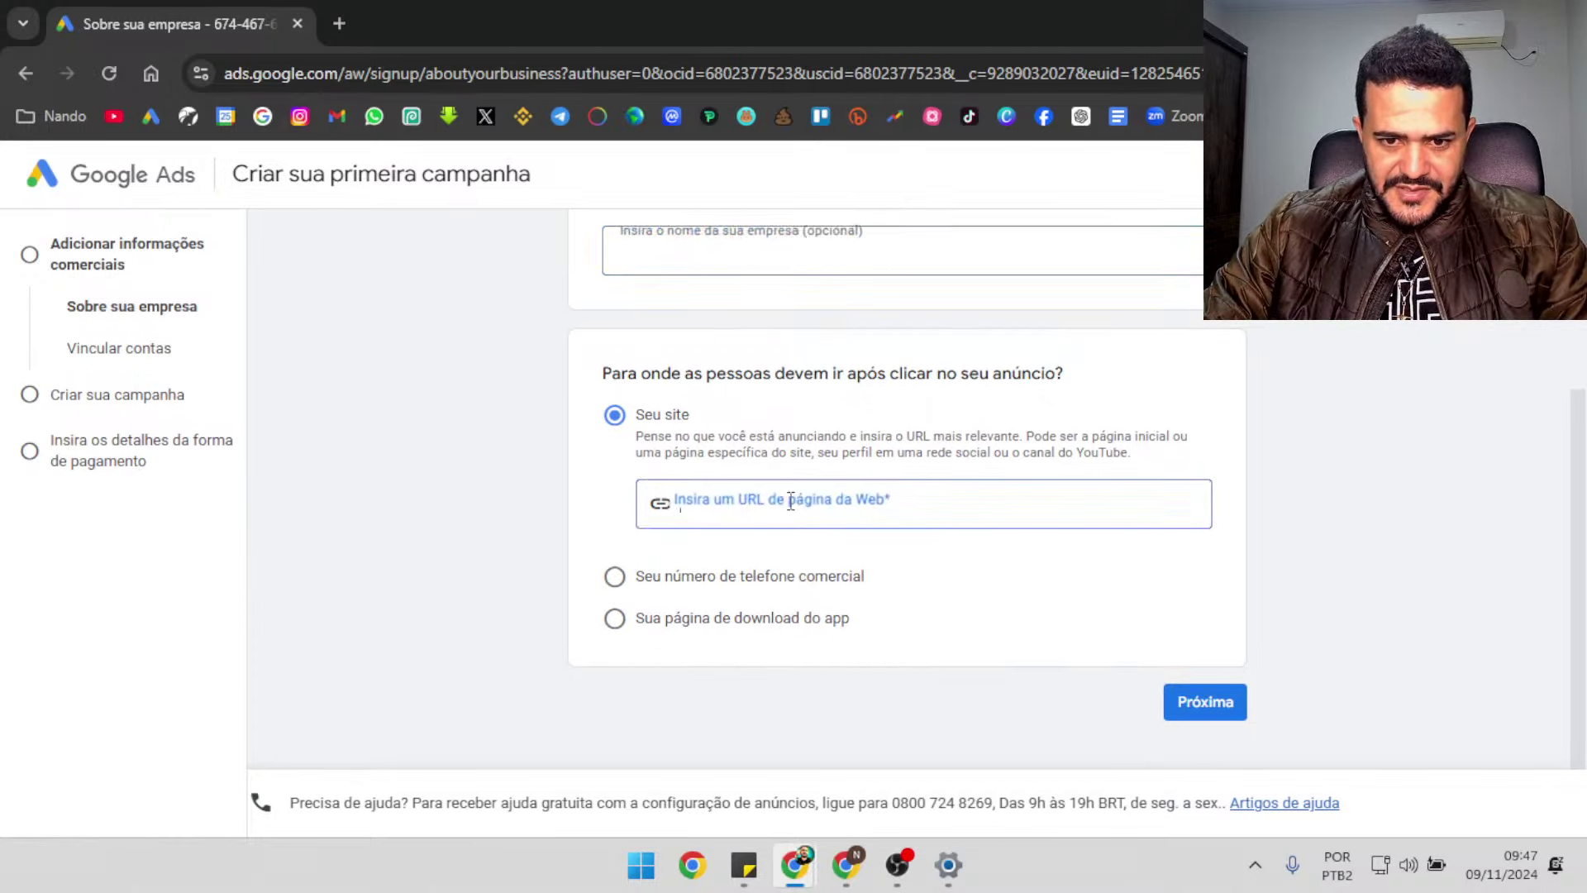
text(NANDO)
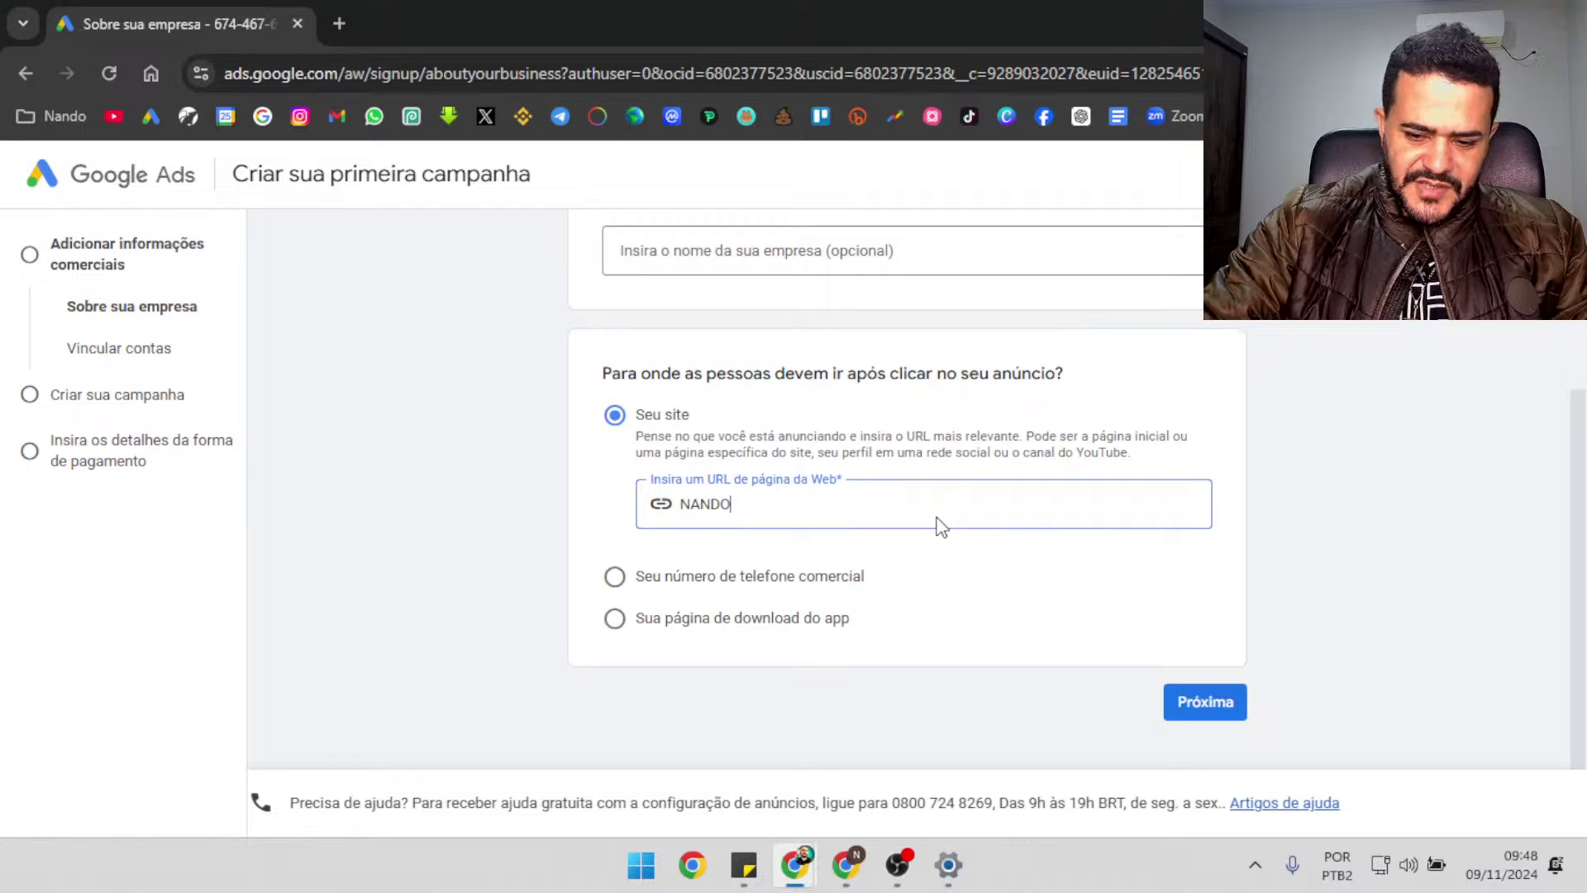
text(JHUNIOR.COM)
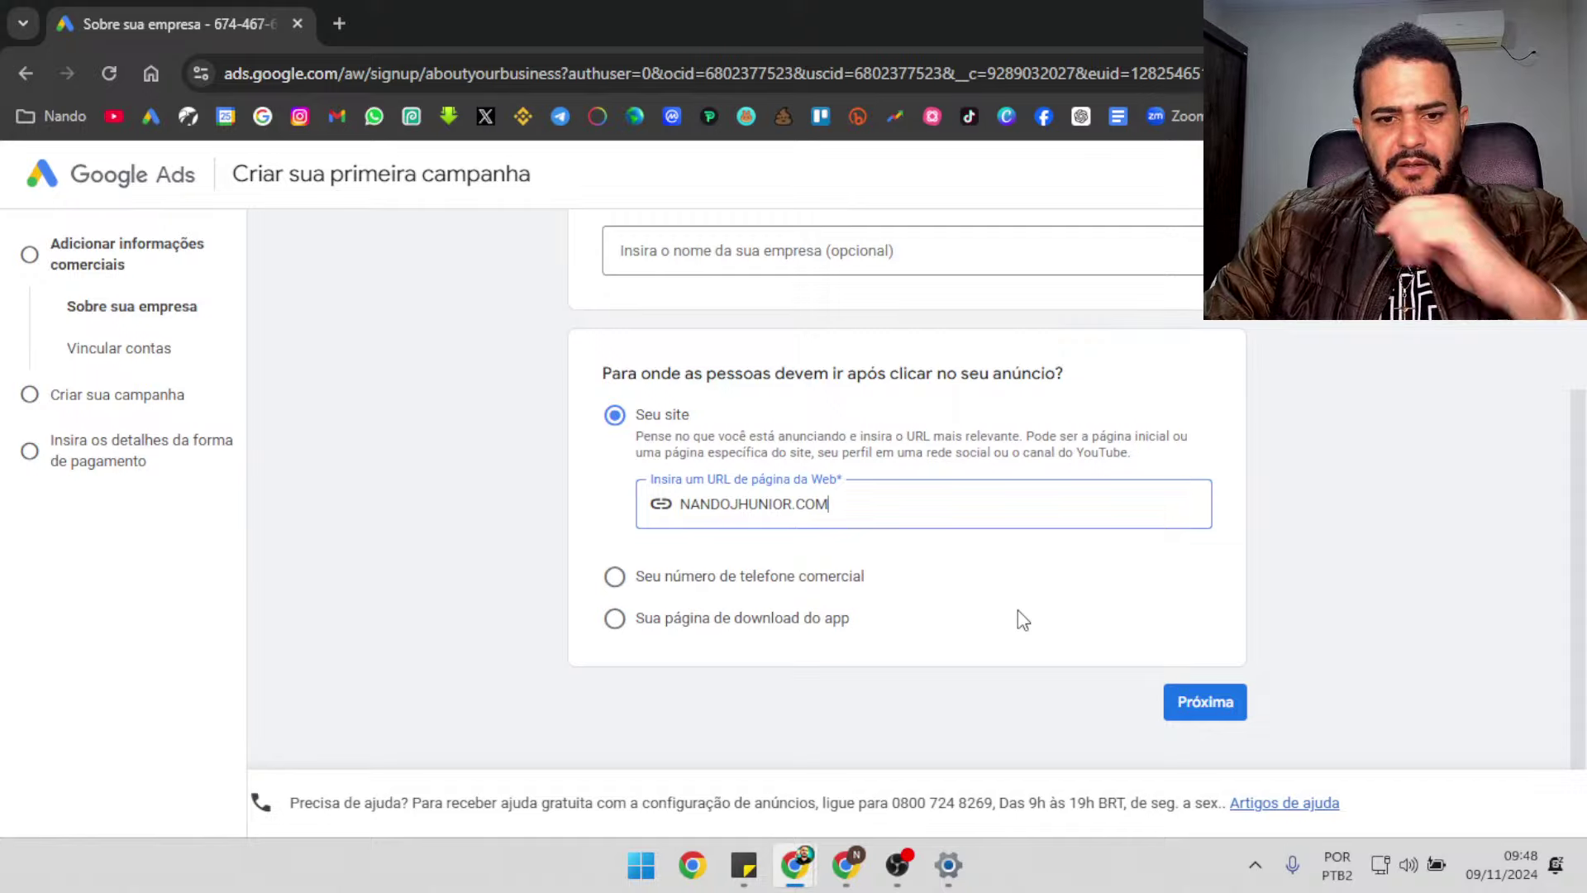
click(1188, 725)
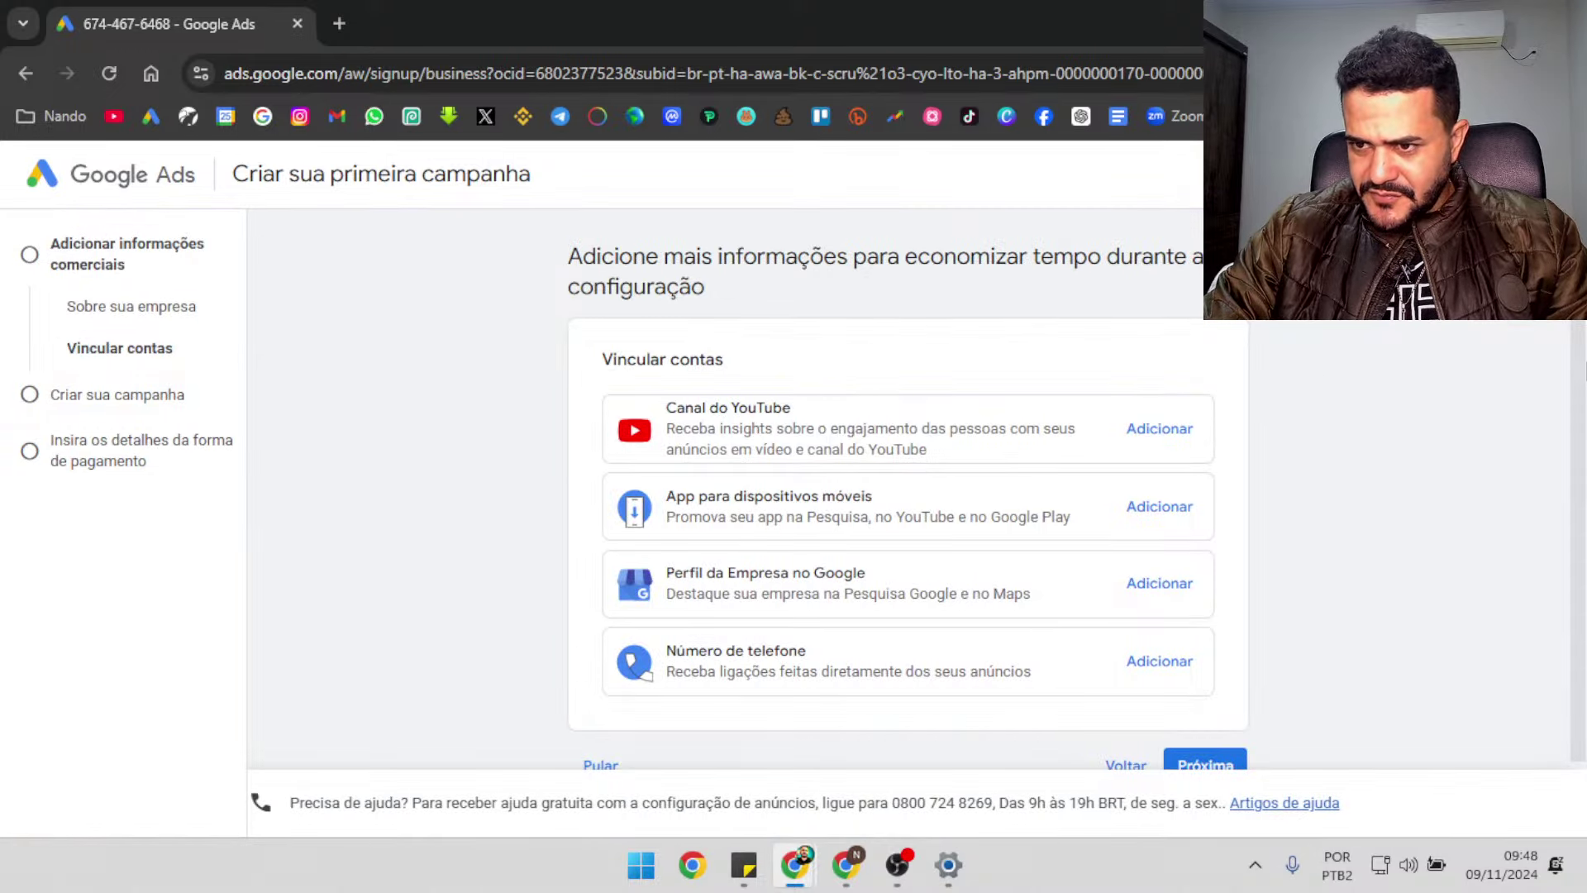
Skip account linking, set up only the account, and confirm Brasil, Rio Branco time zone and BRL
scroll(909, 496, down, 1)
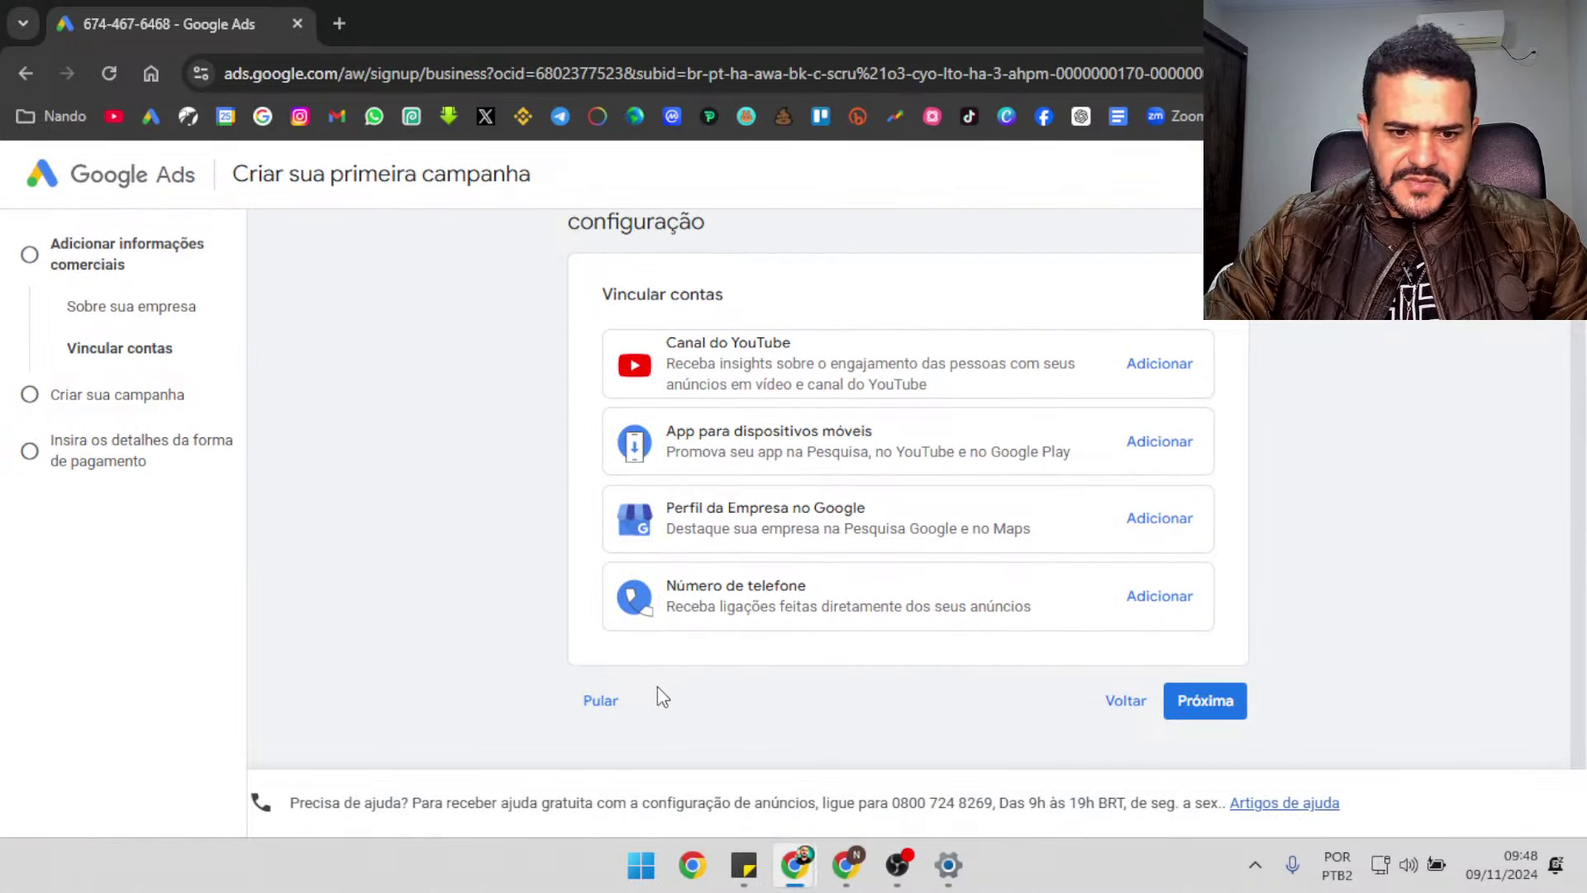
click(619, 701)
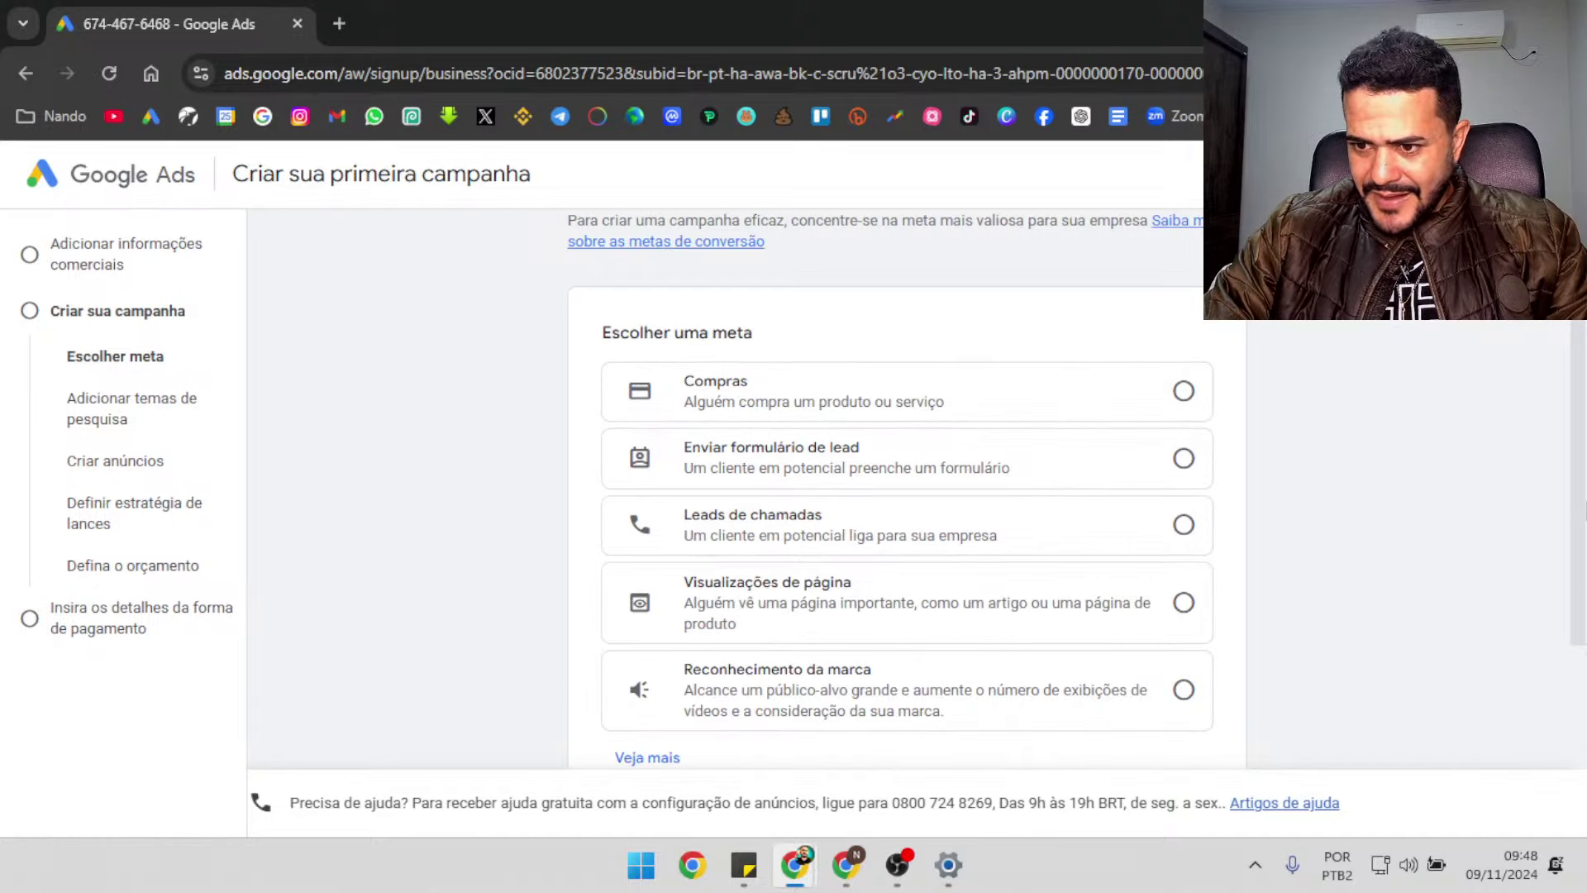
scroll(910, 496, down, 3)
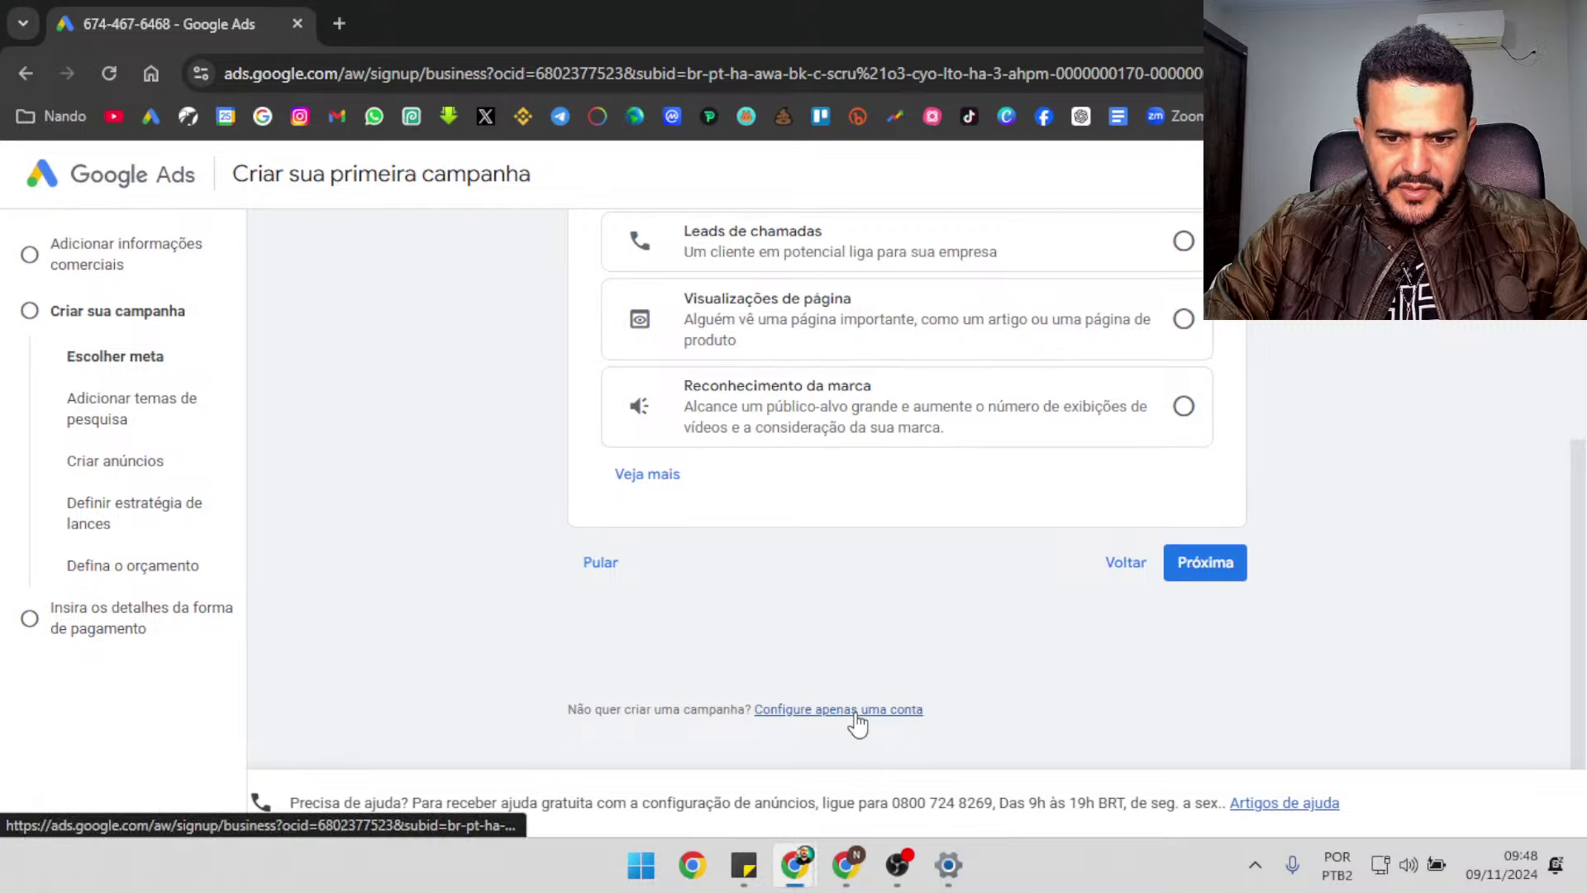
click(856, 716)
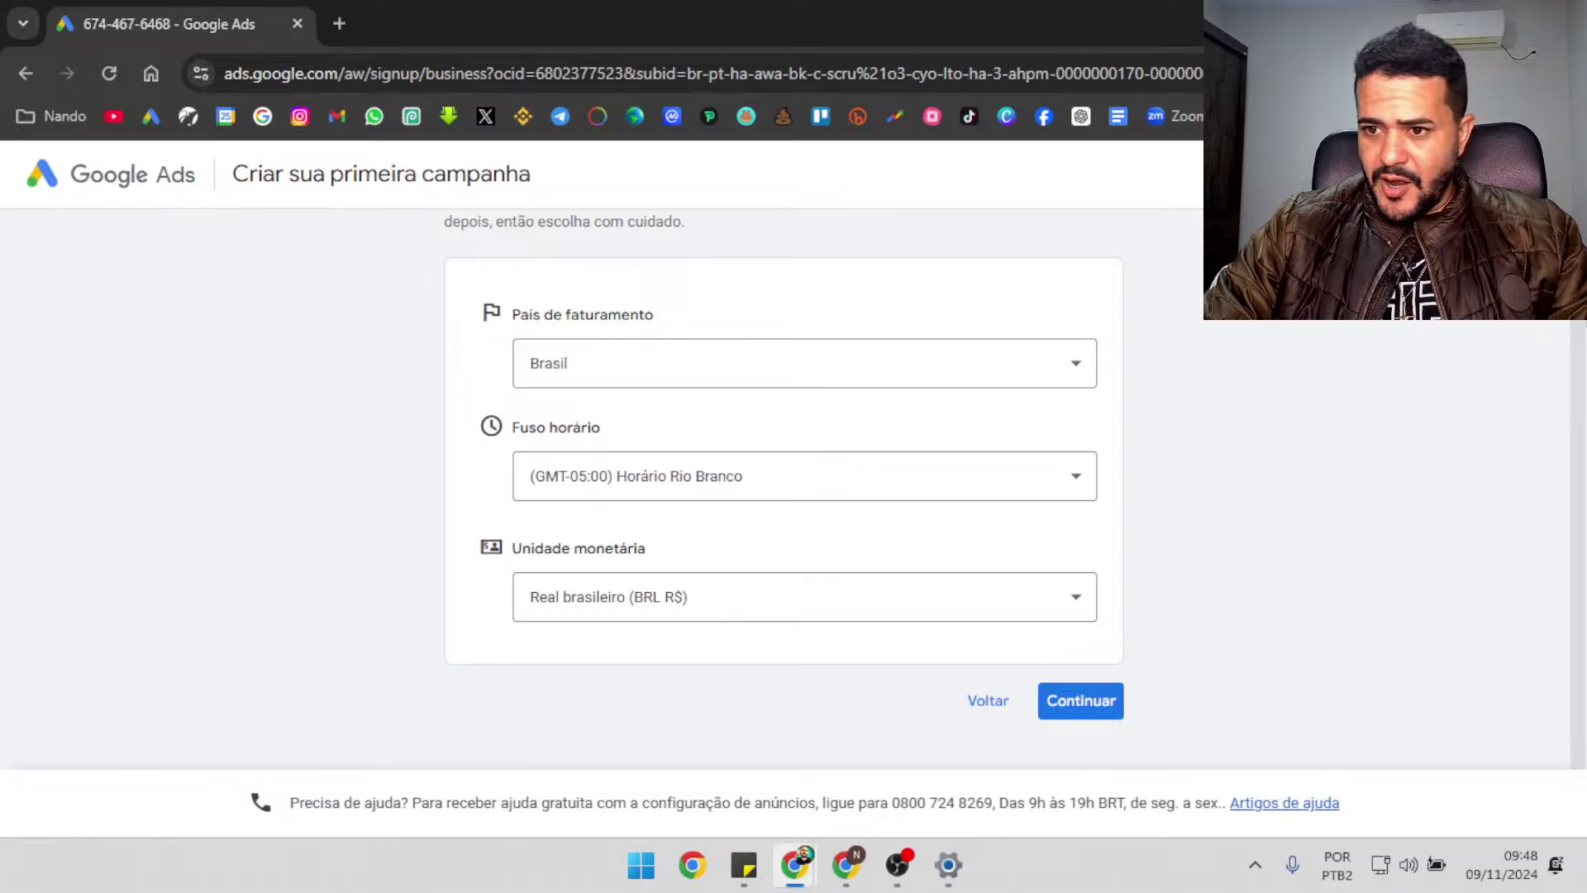
click(1102, 703)
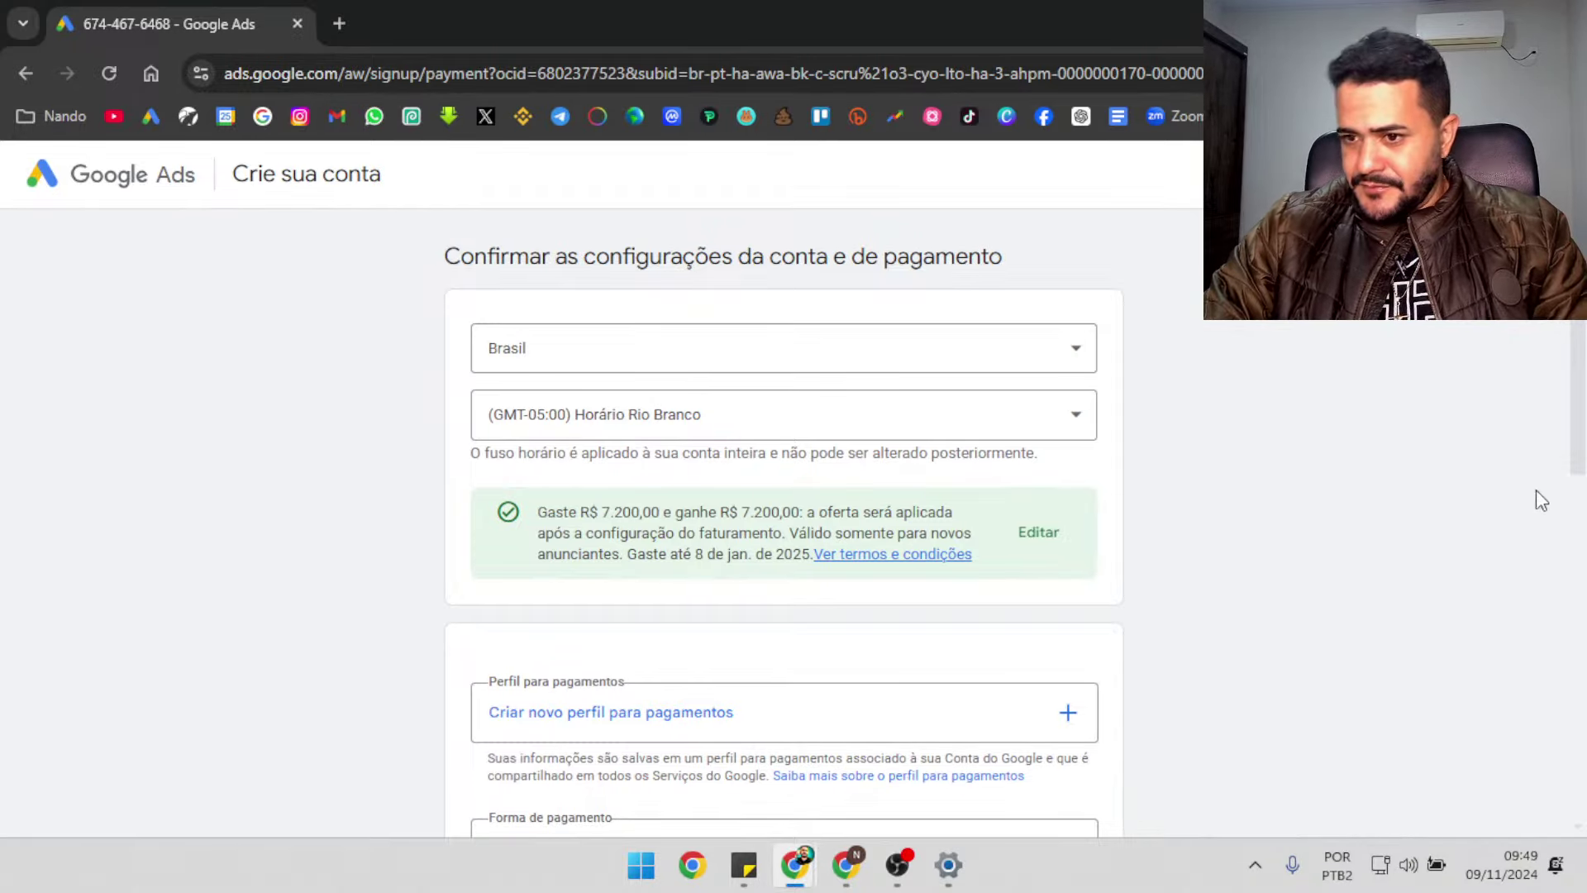
scroll(1536, 490, down, 1)
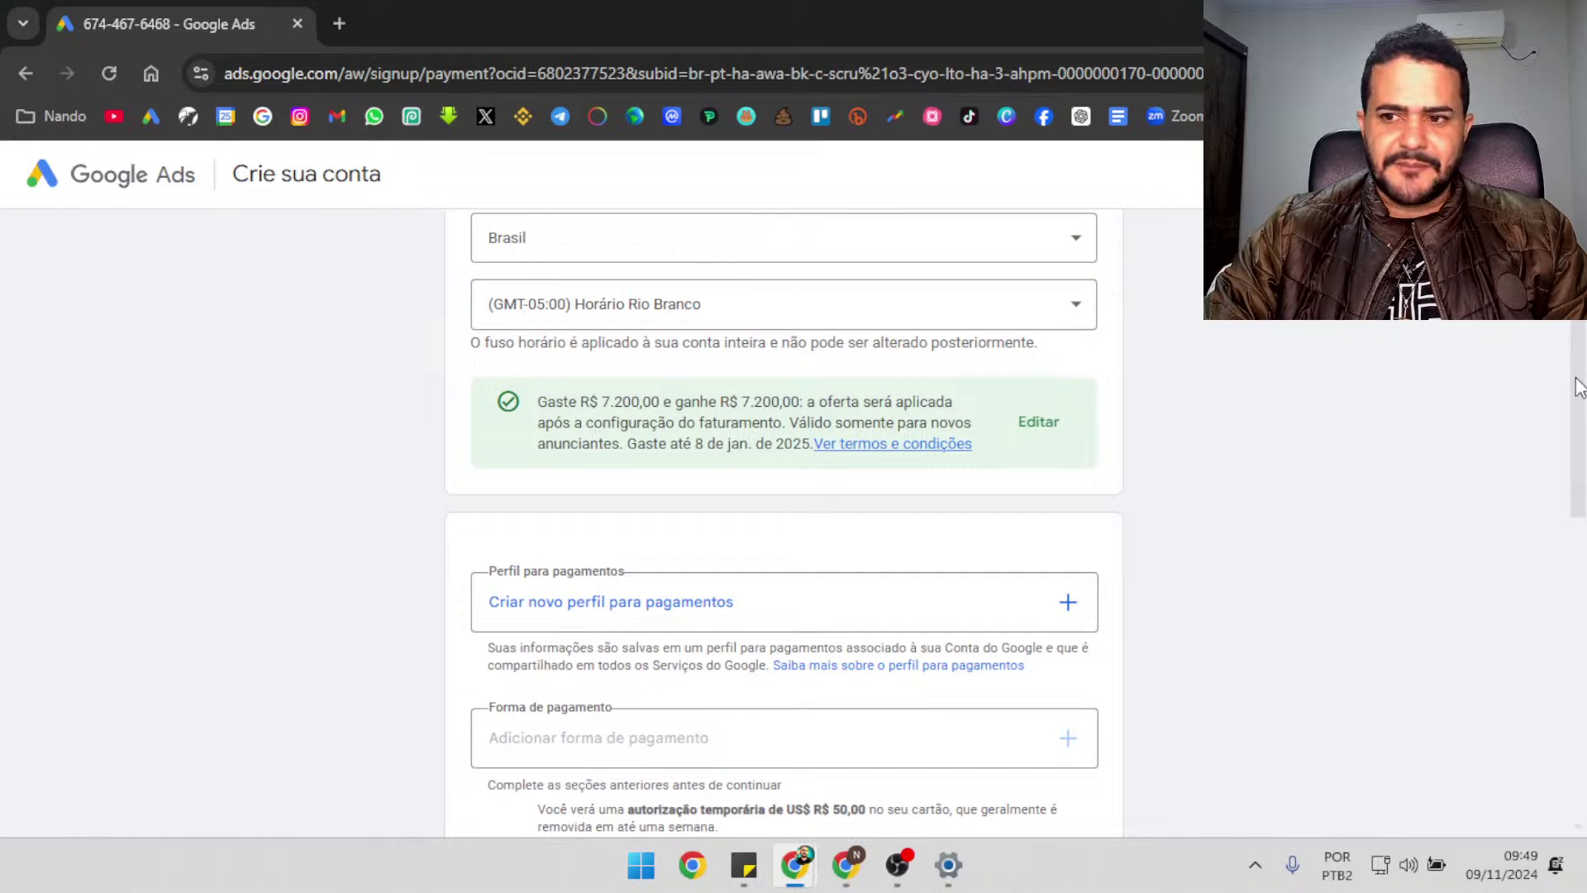
scroll(1578, 387, down, 2)
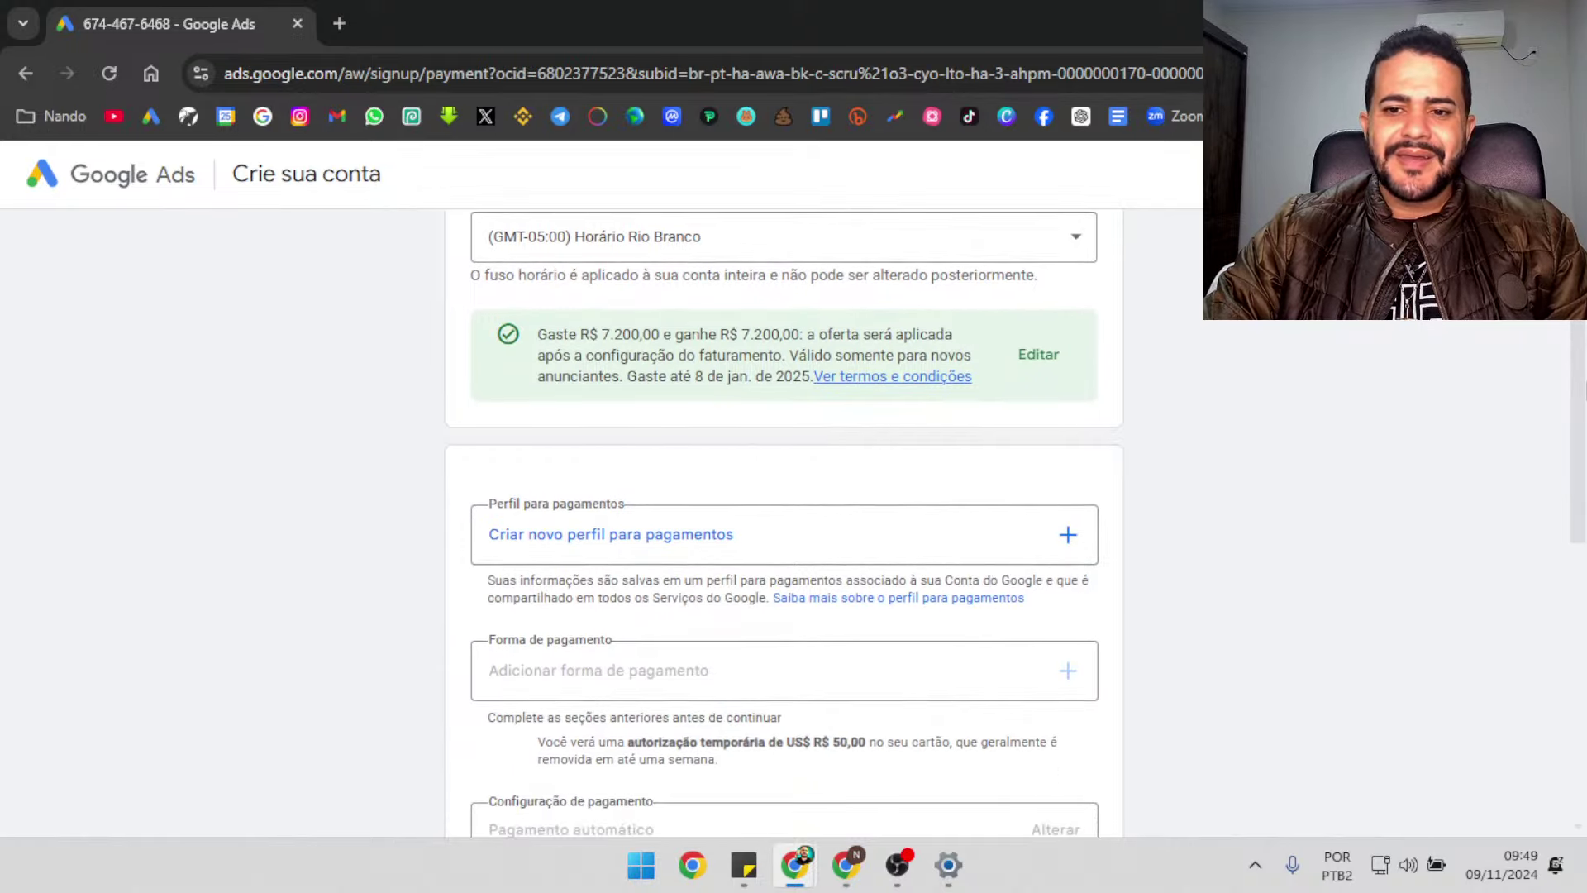
scroll(1579, 396, down, 1)
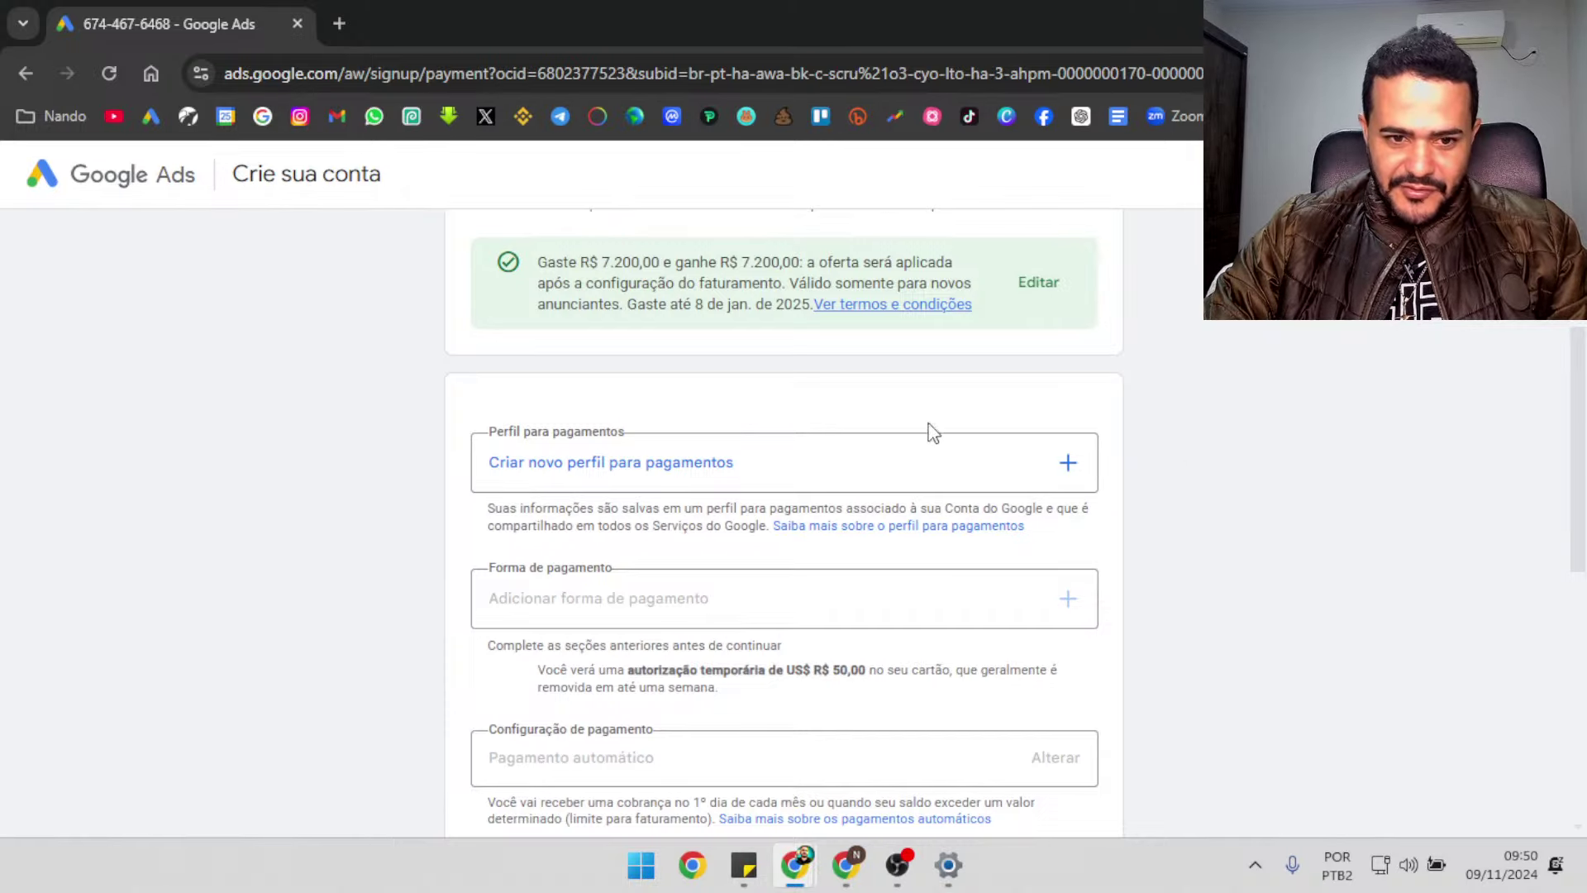
Start a new payment profile at the CNPJ field, then switch to the ClickBank window
click(1069, 465)
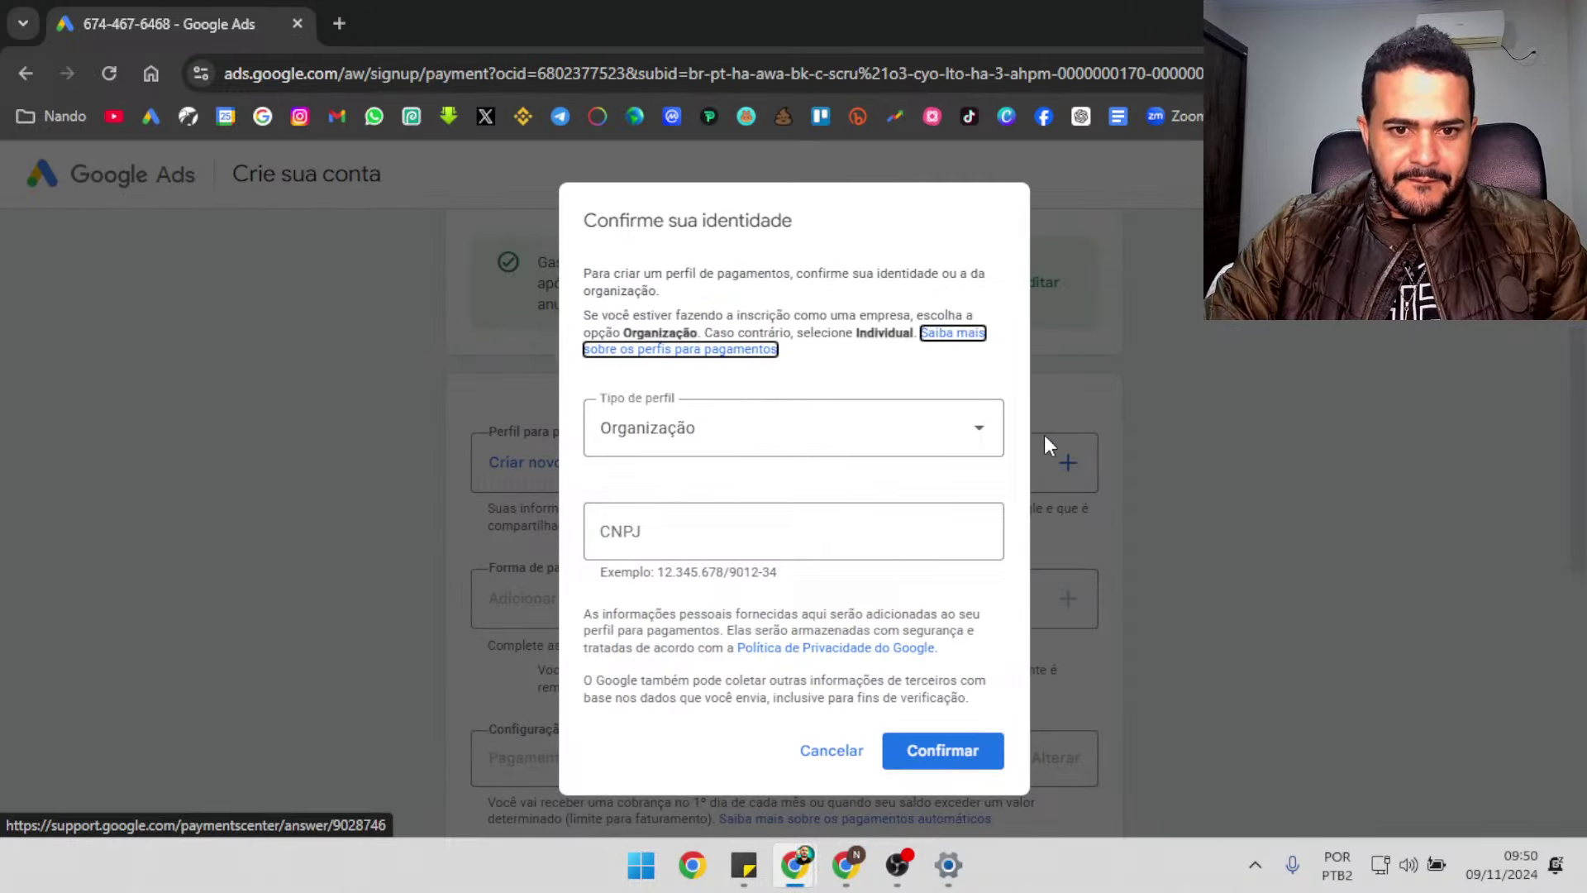
click(883, 515)
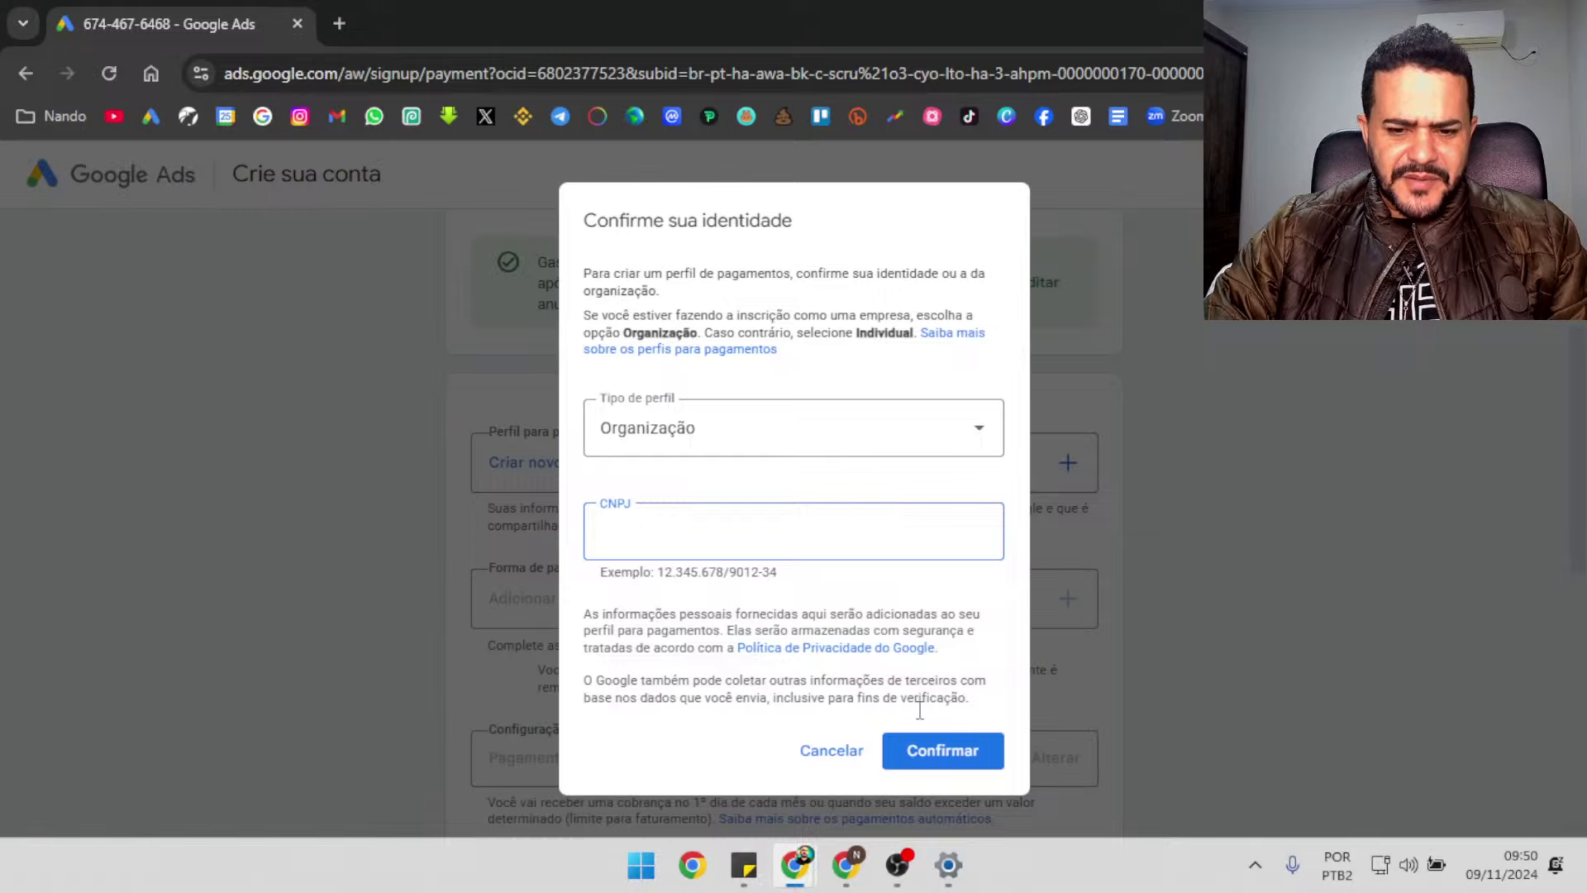
mouse_move(795, 866)
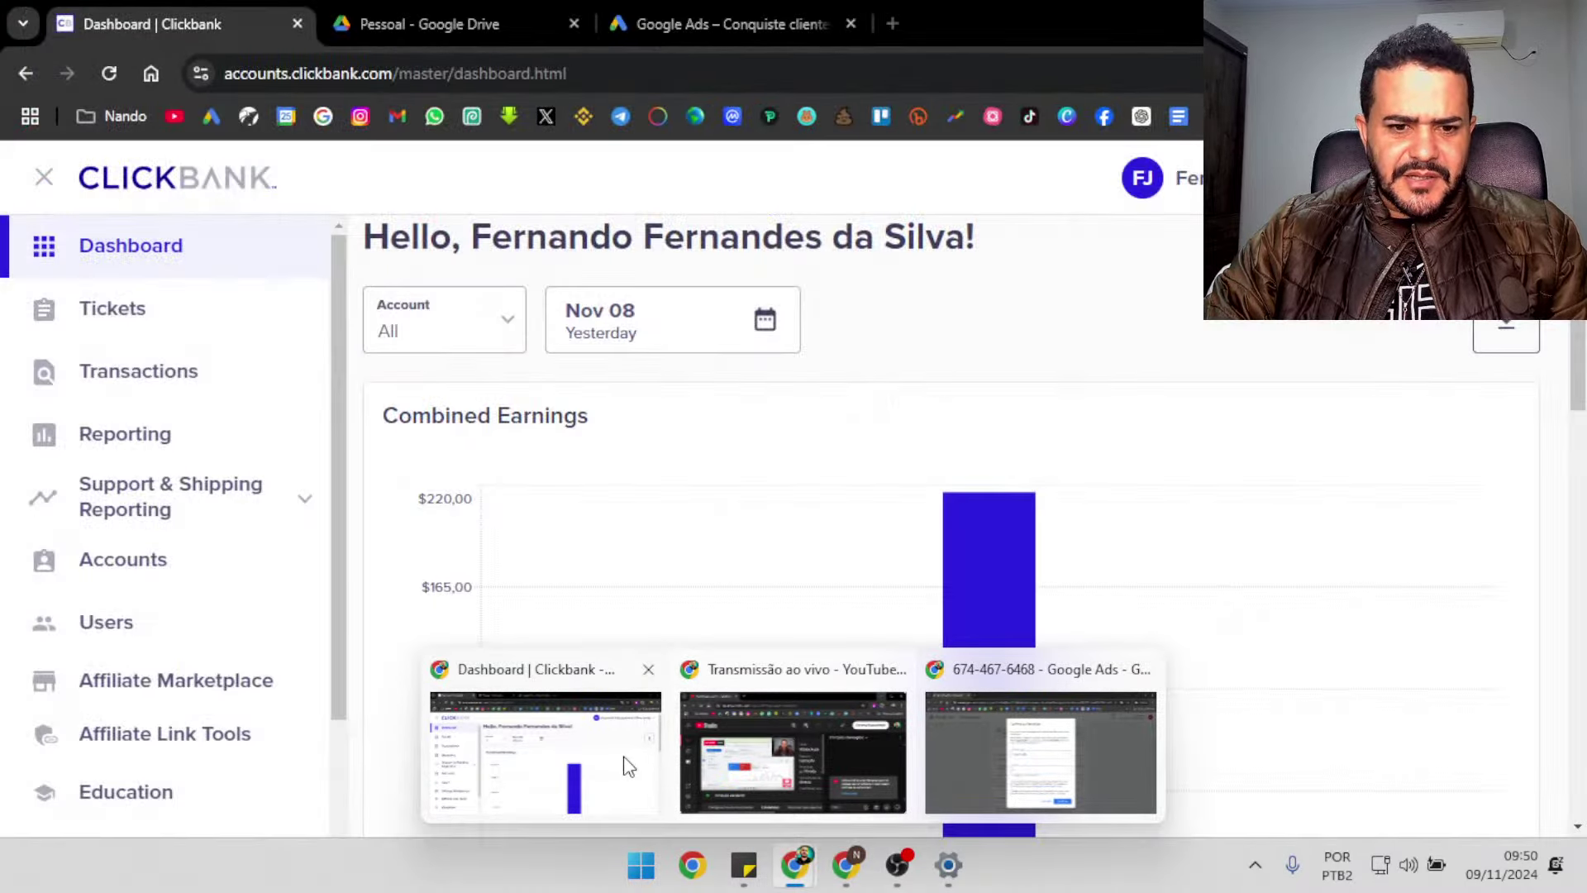
click(623, 761)
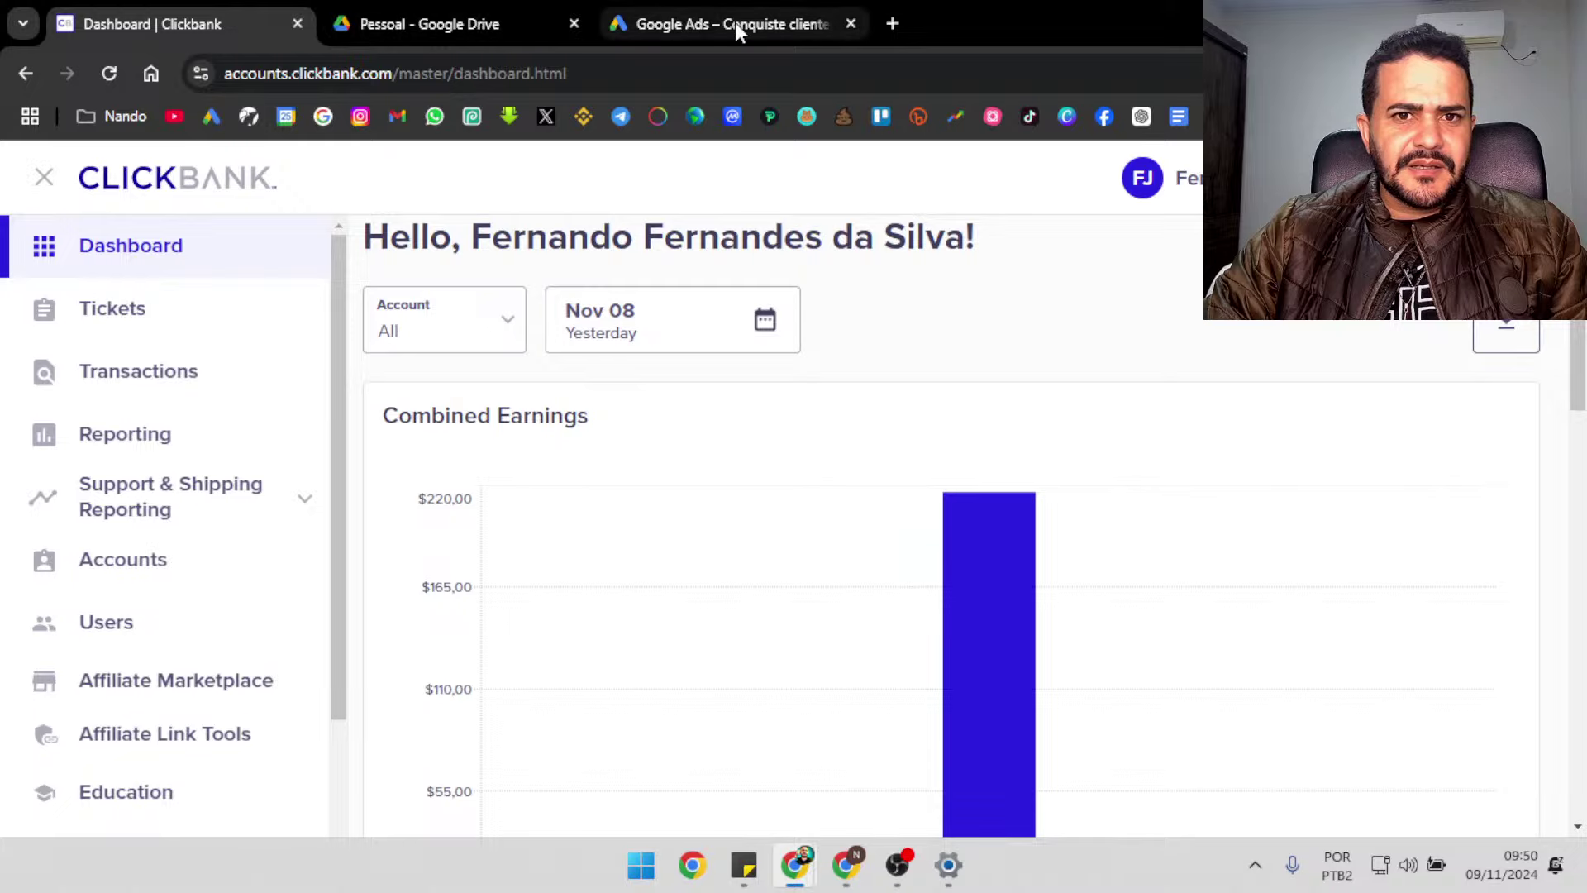
Select the CNPJ on the CCMEI certificate in Drive, then focus the Google Ads CNPJ field
click(339, 23)
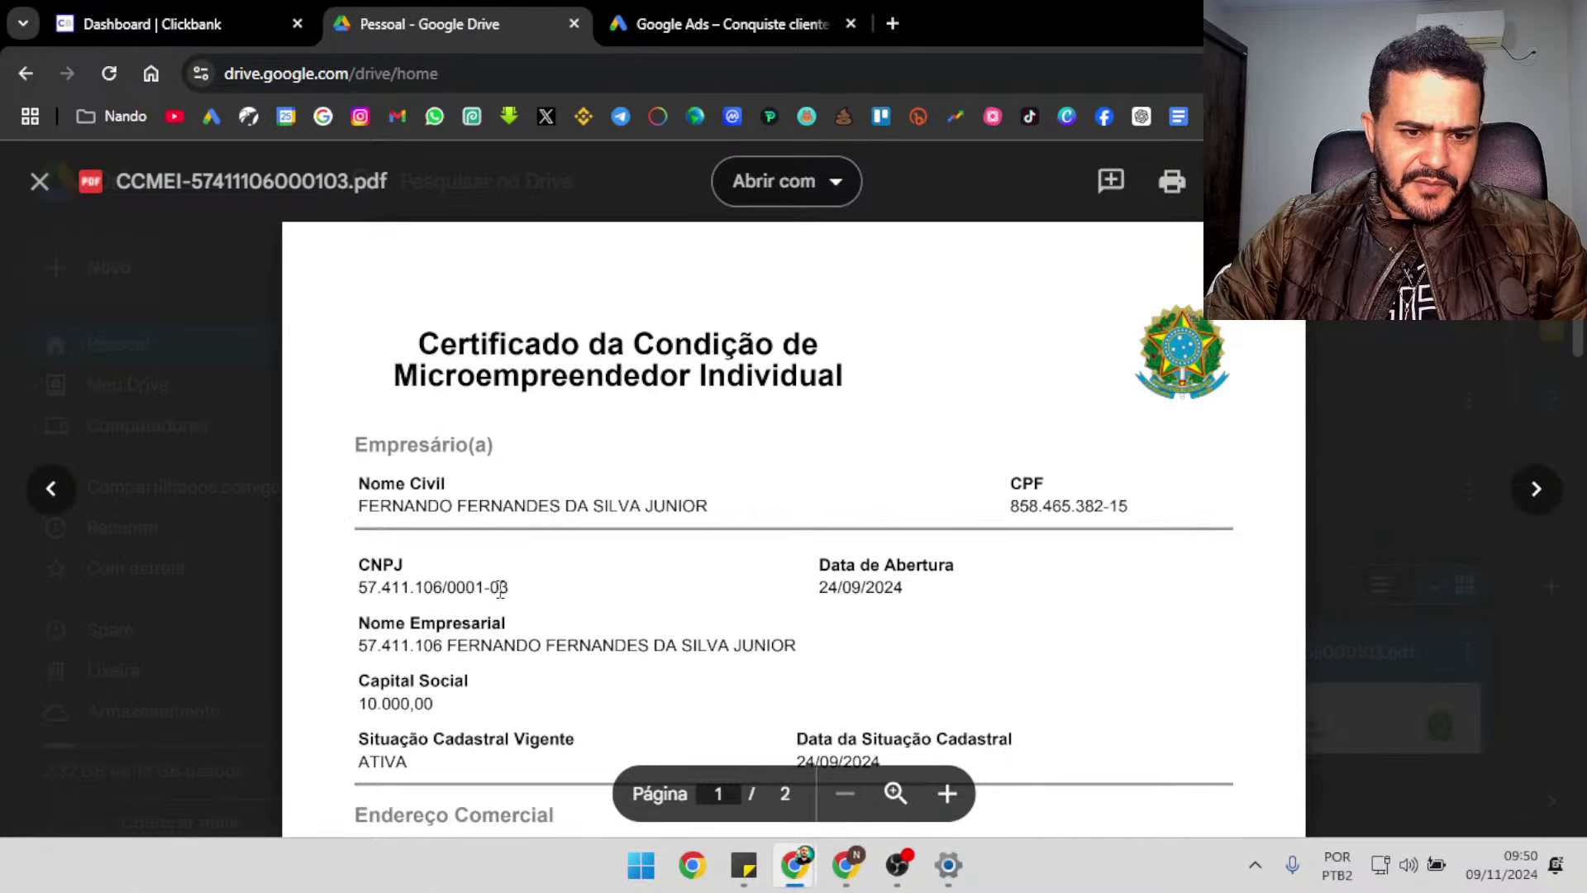
drag(500, 589, 359, 588)
mouse_move(950, 868)
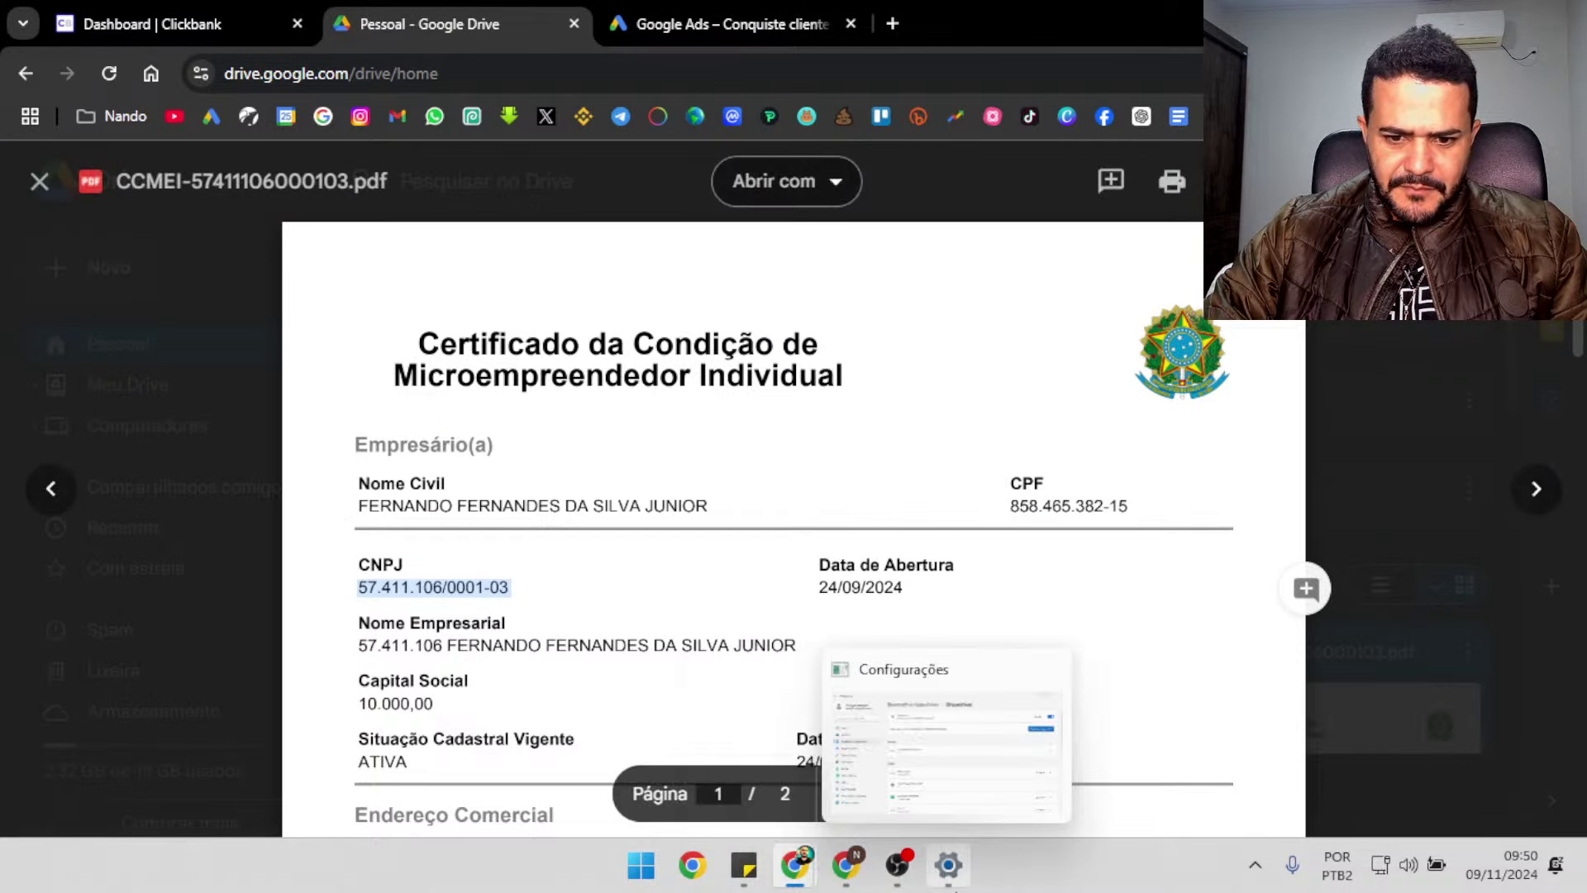
click(846, 881)
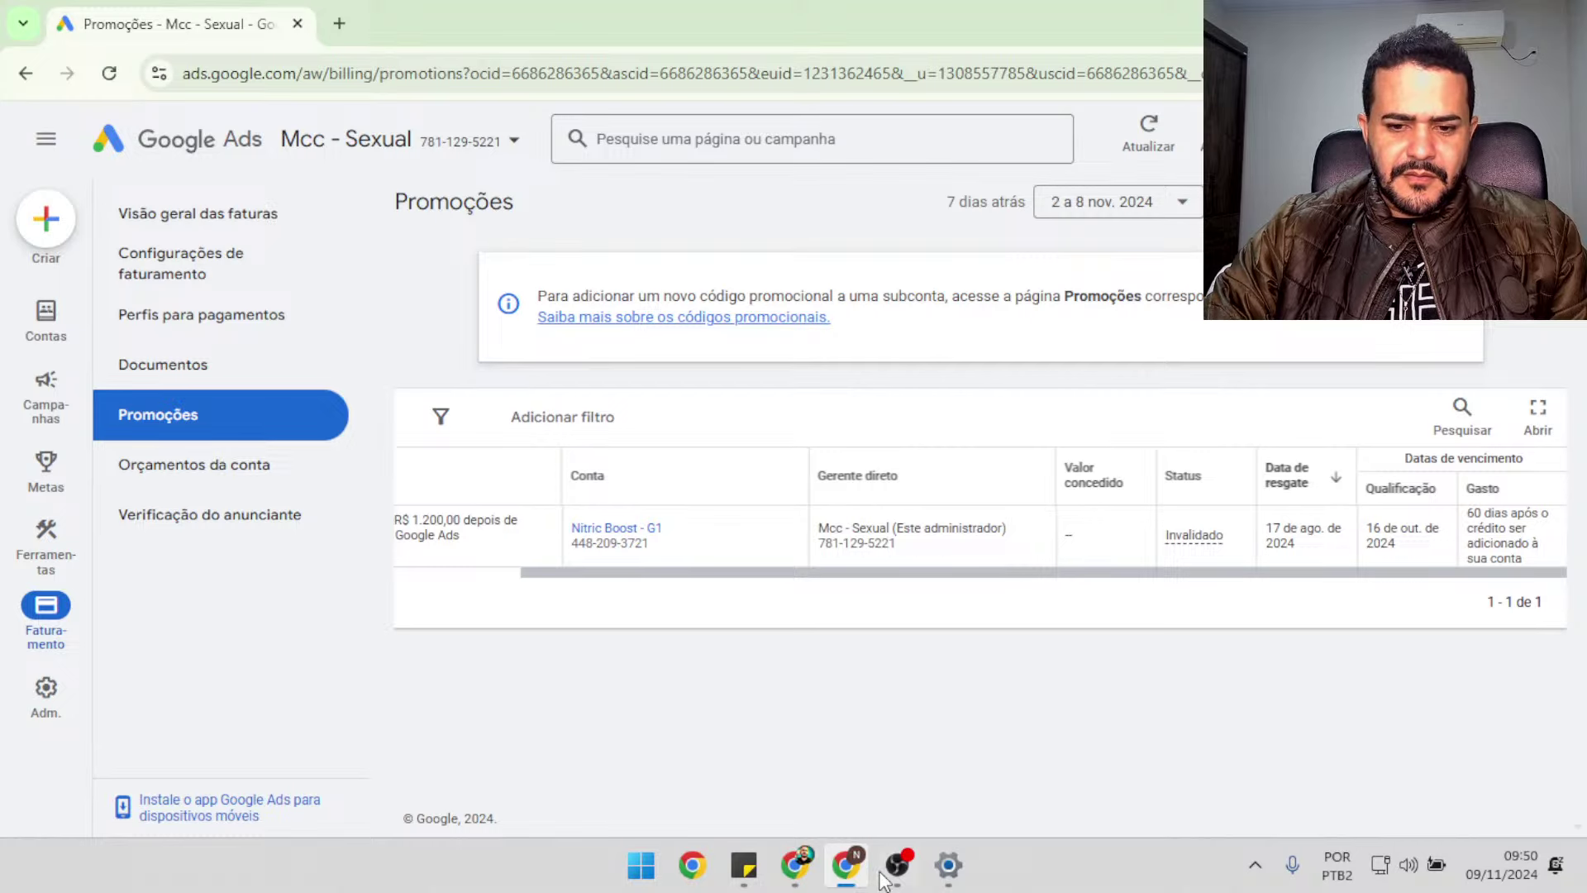
mouse_move(794, 868)
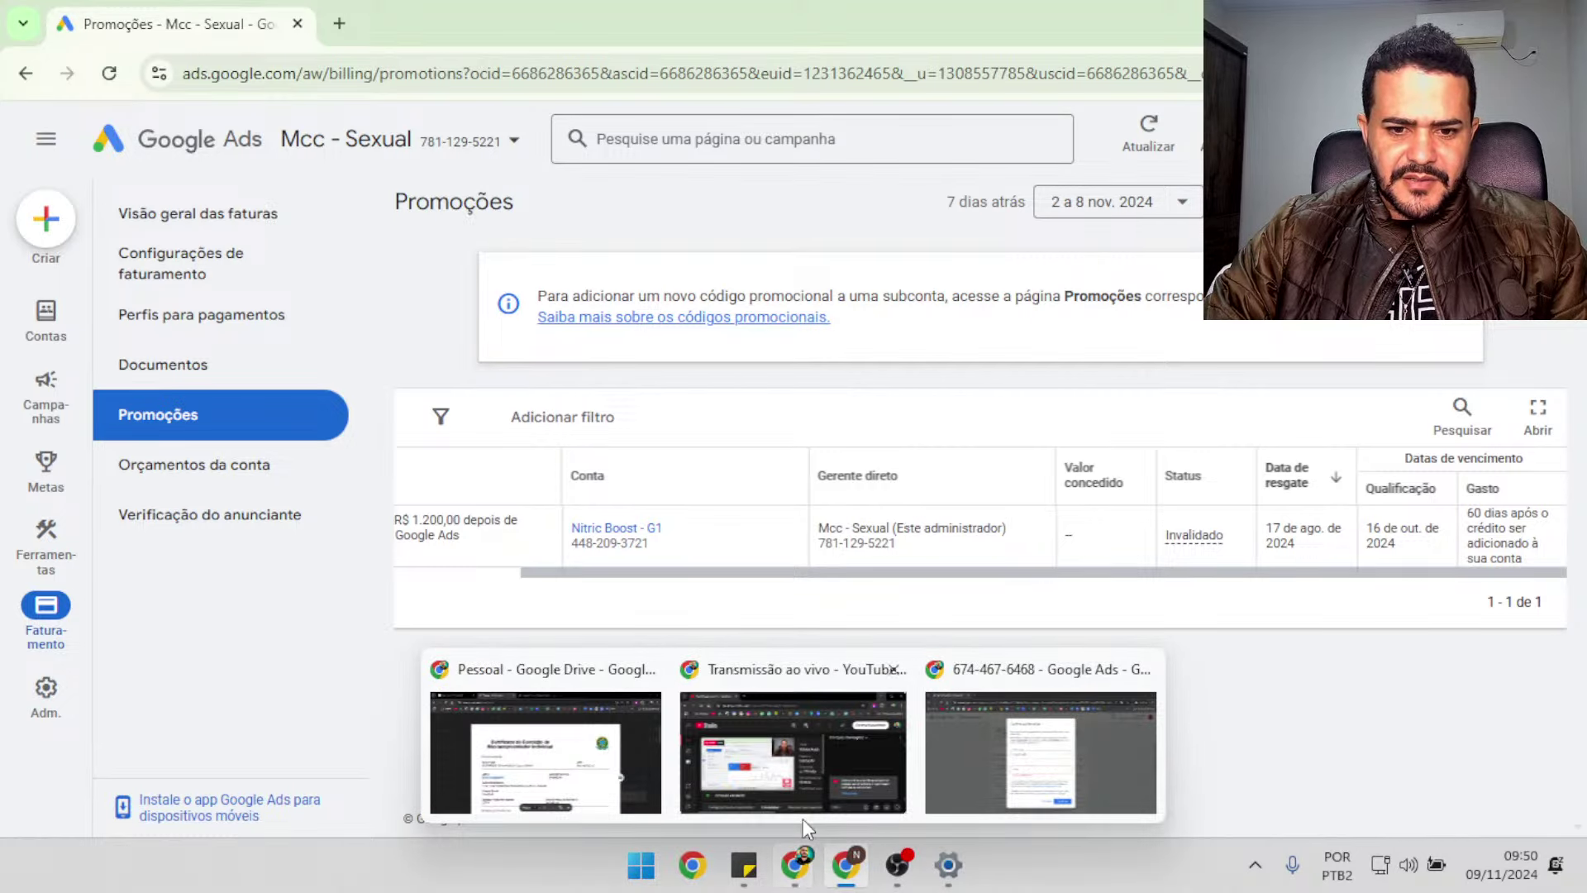
click(985, 781)
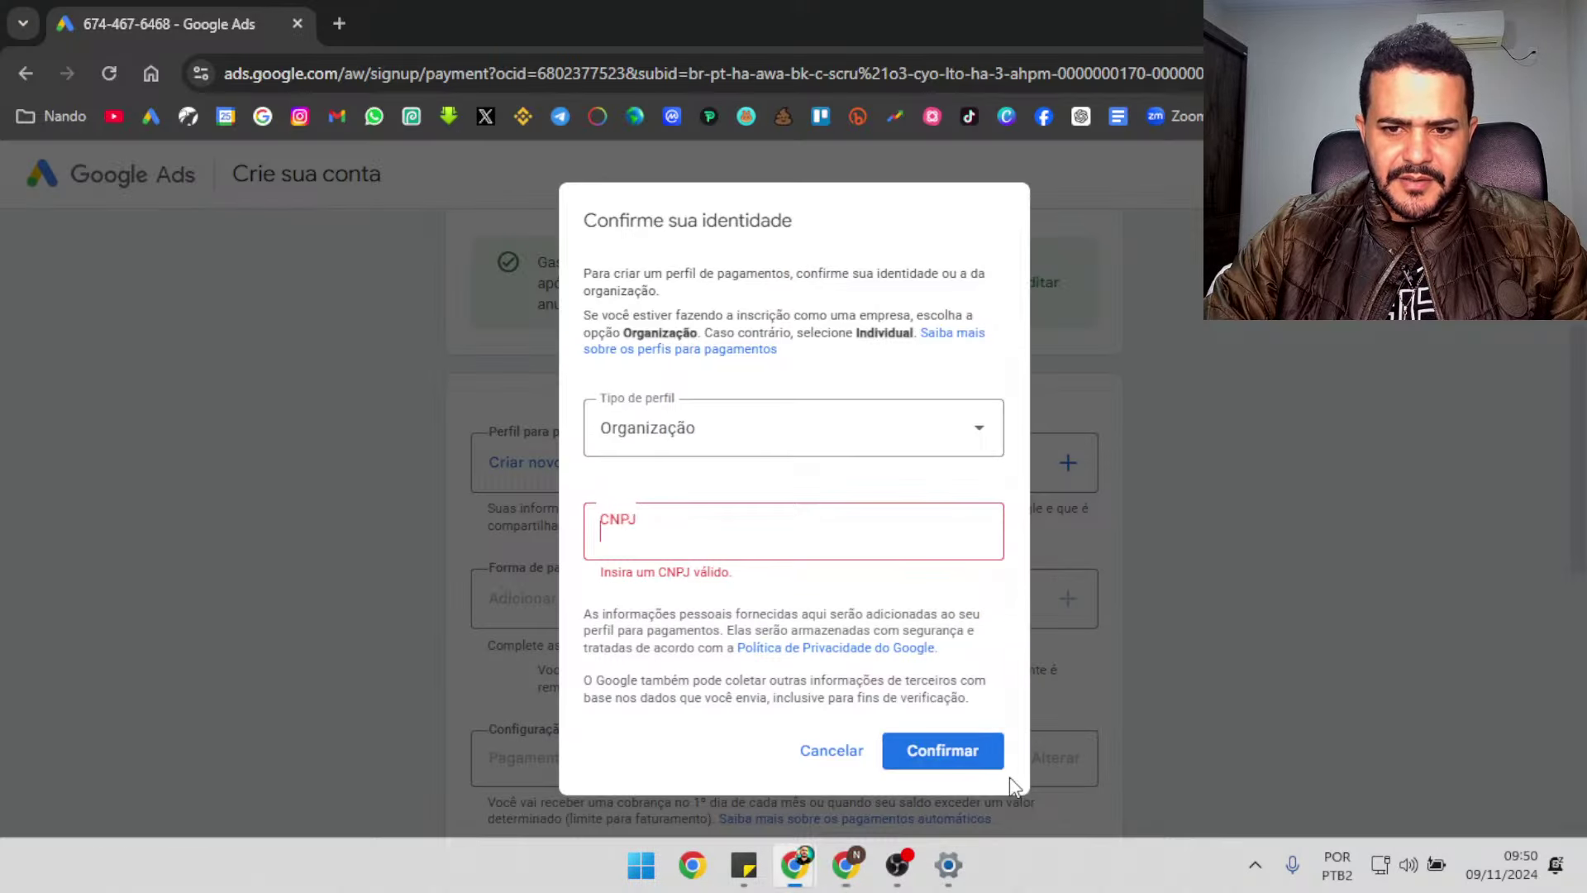
click(752, 553)
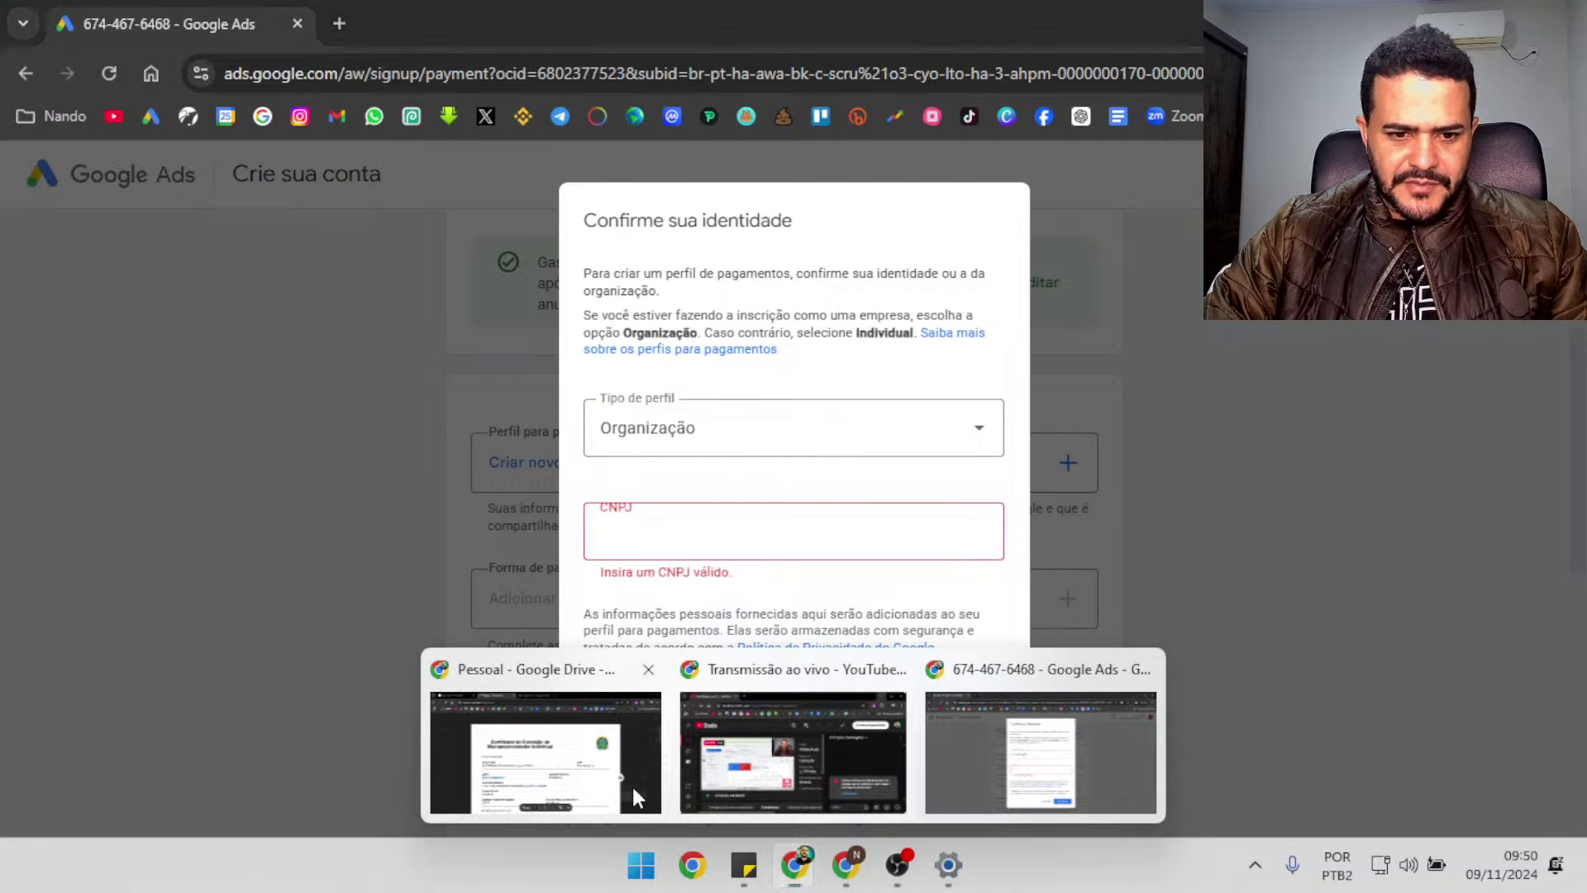
Copy the selected CNPJ from the certificate PDF and enlarge the certificate view
click(632, 787)
right_click(462, 578)
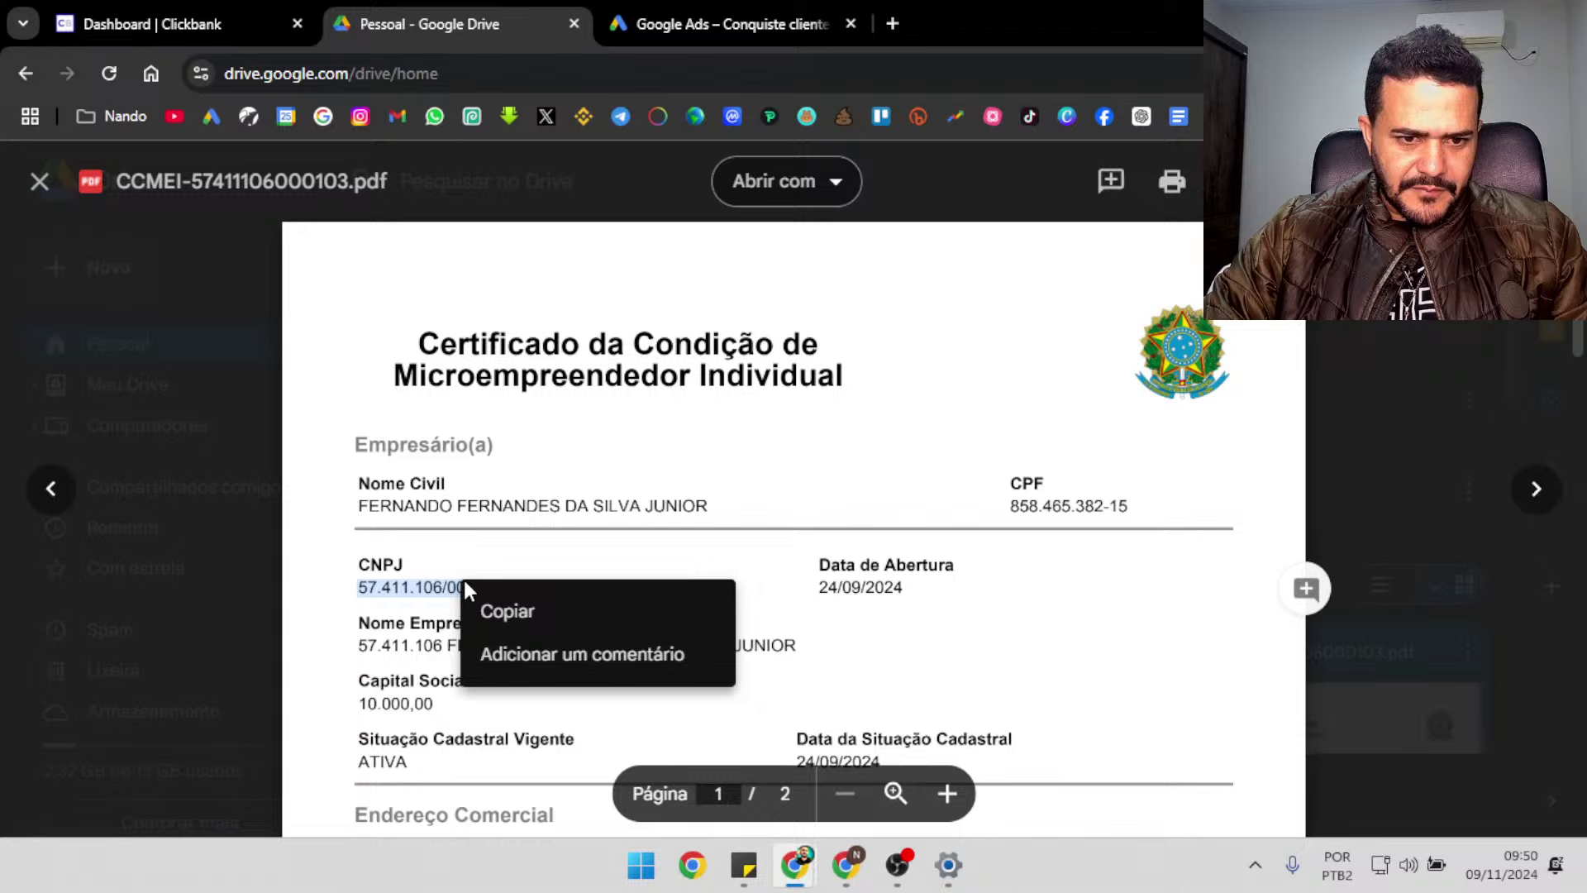
click(508, 611)
click(840, 884)
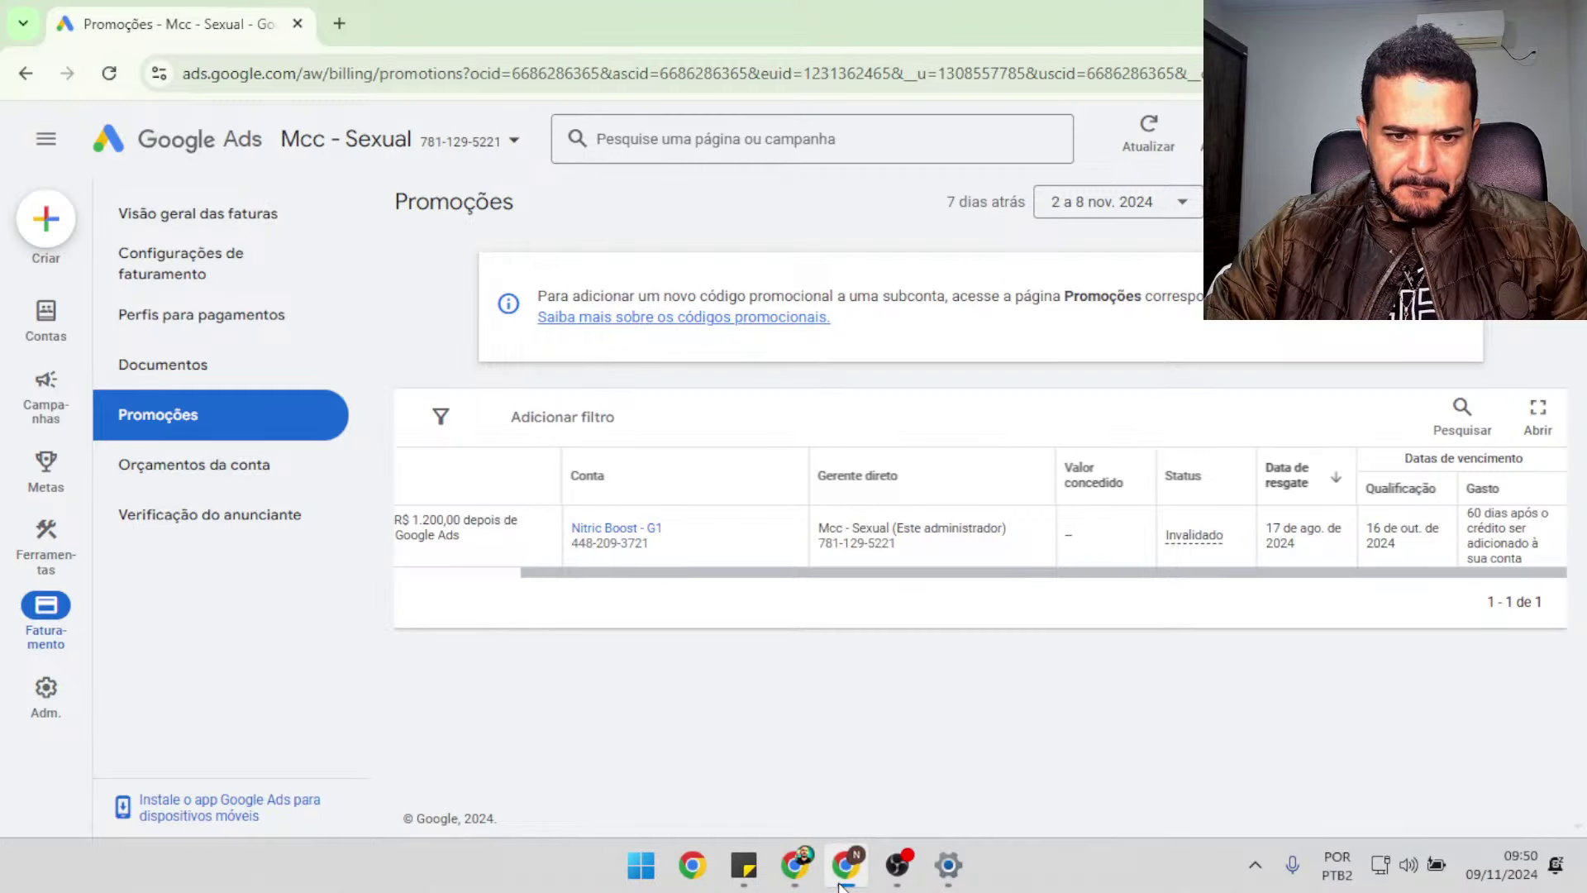
mouse_move(794, 868)
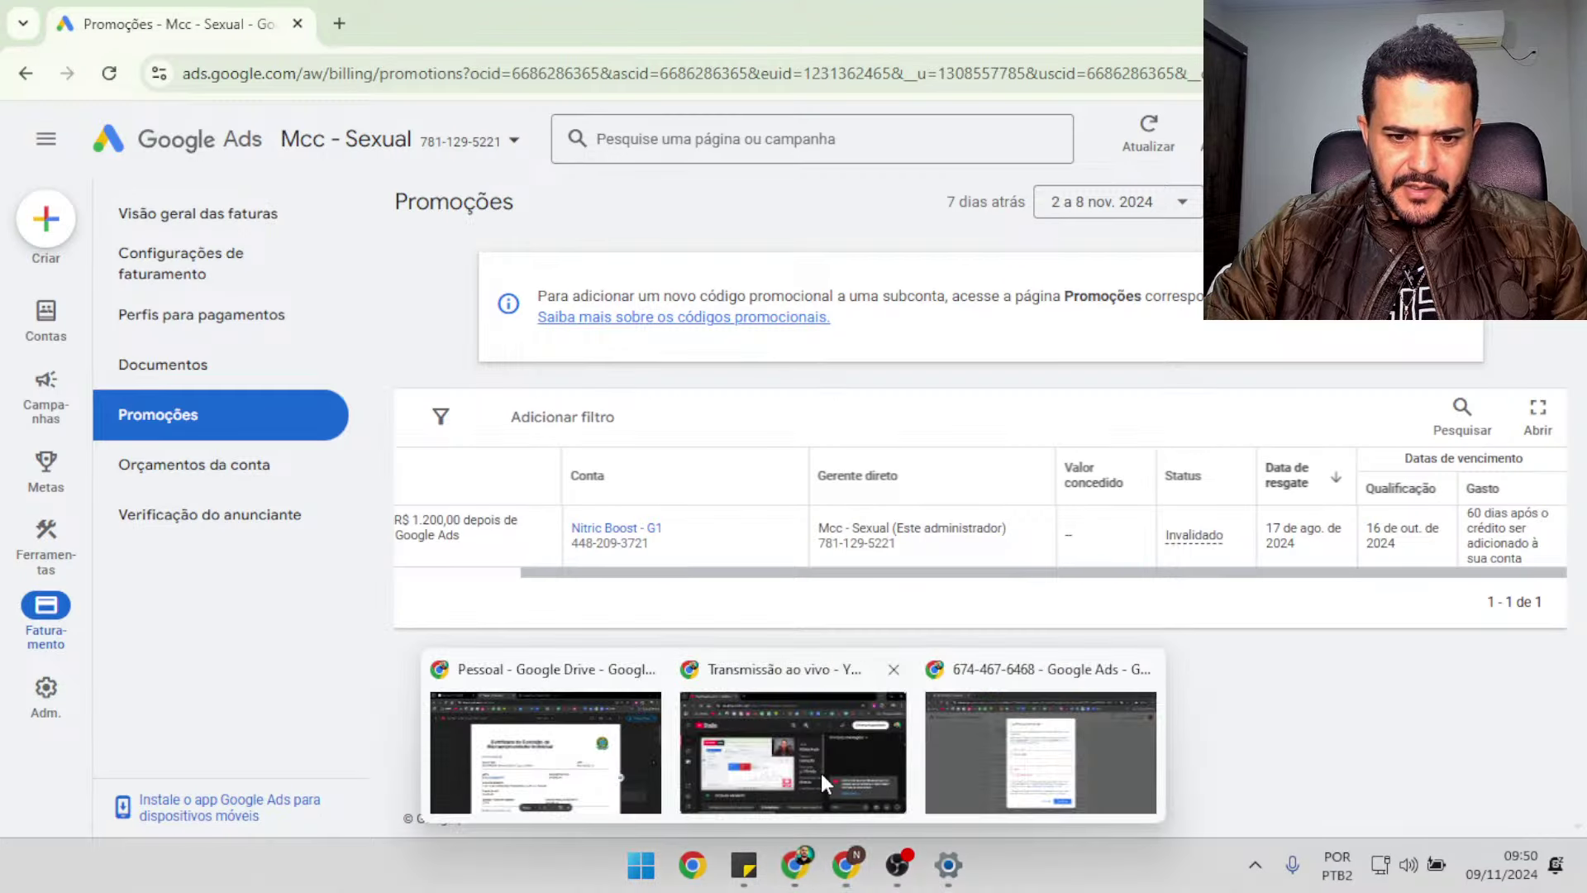
click(981, 747)
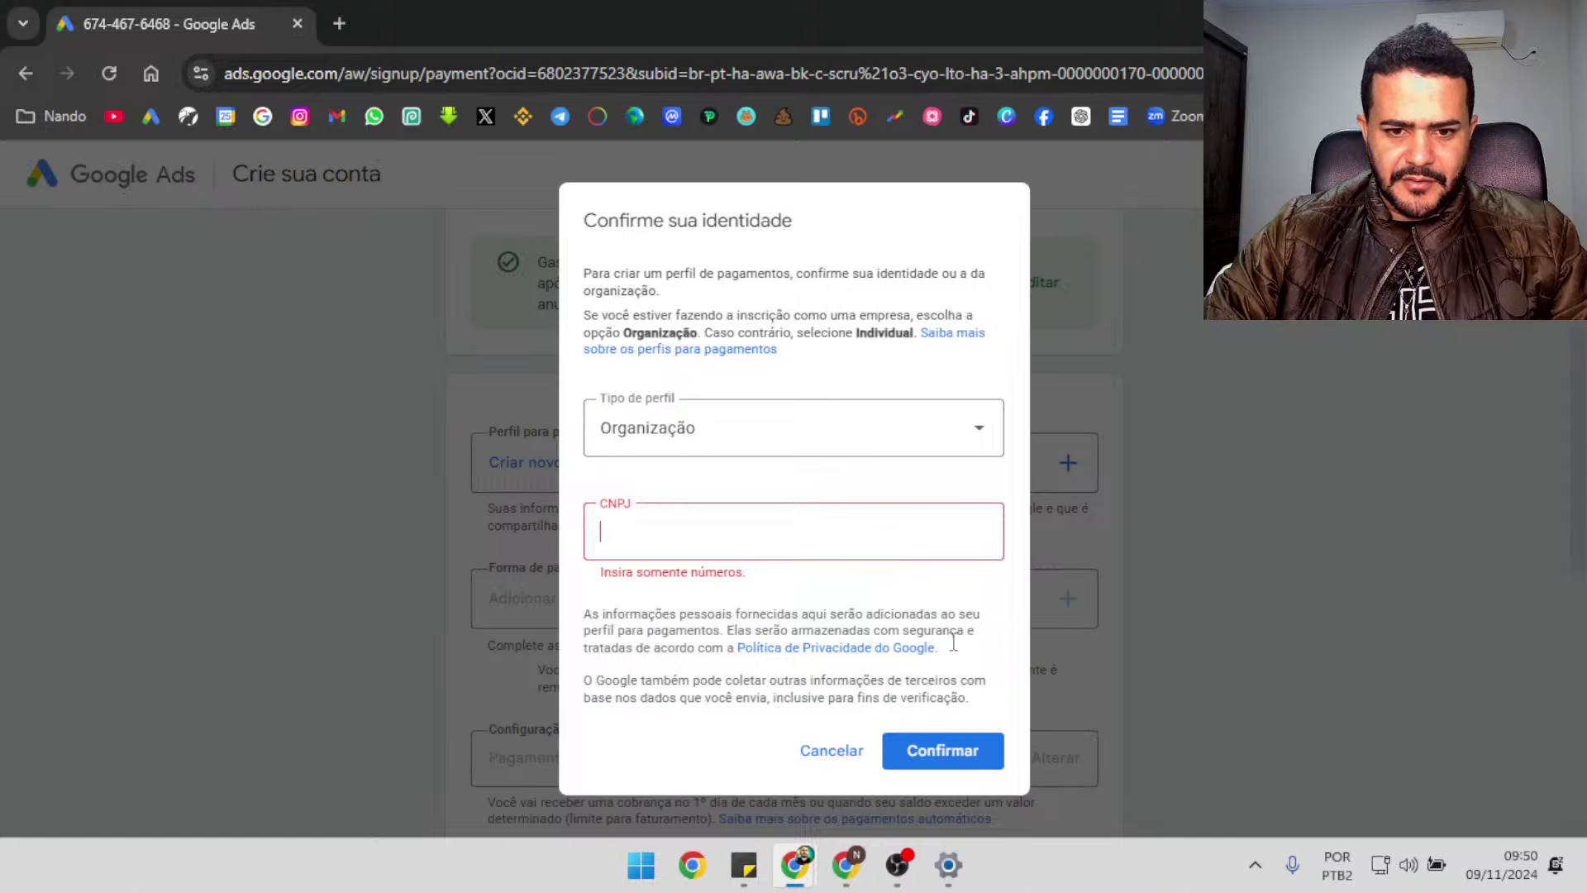
mouse_move(802, 876)
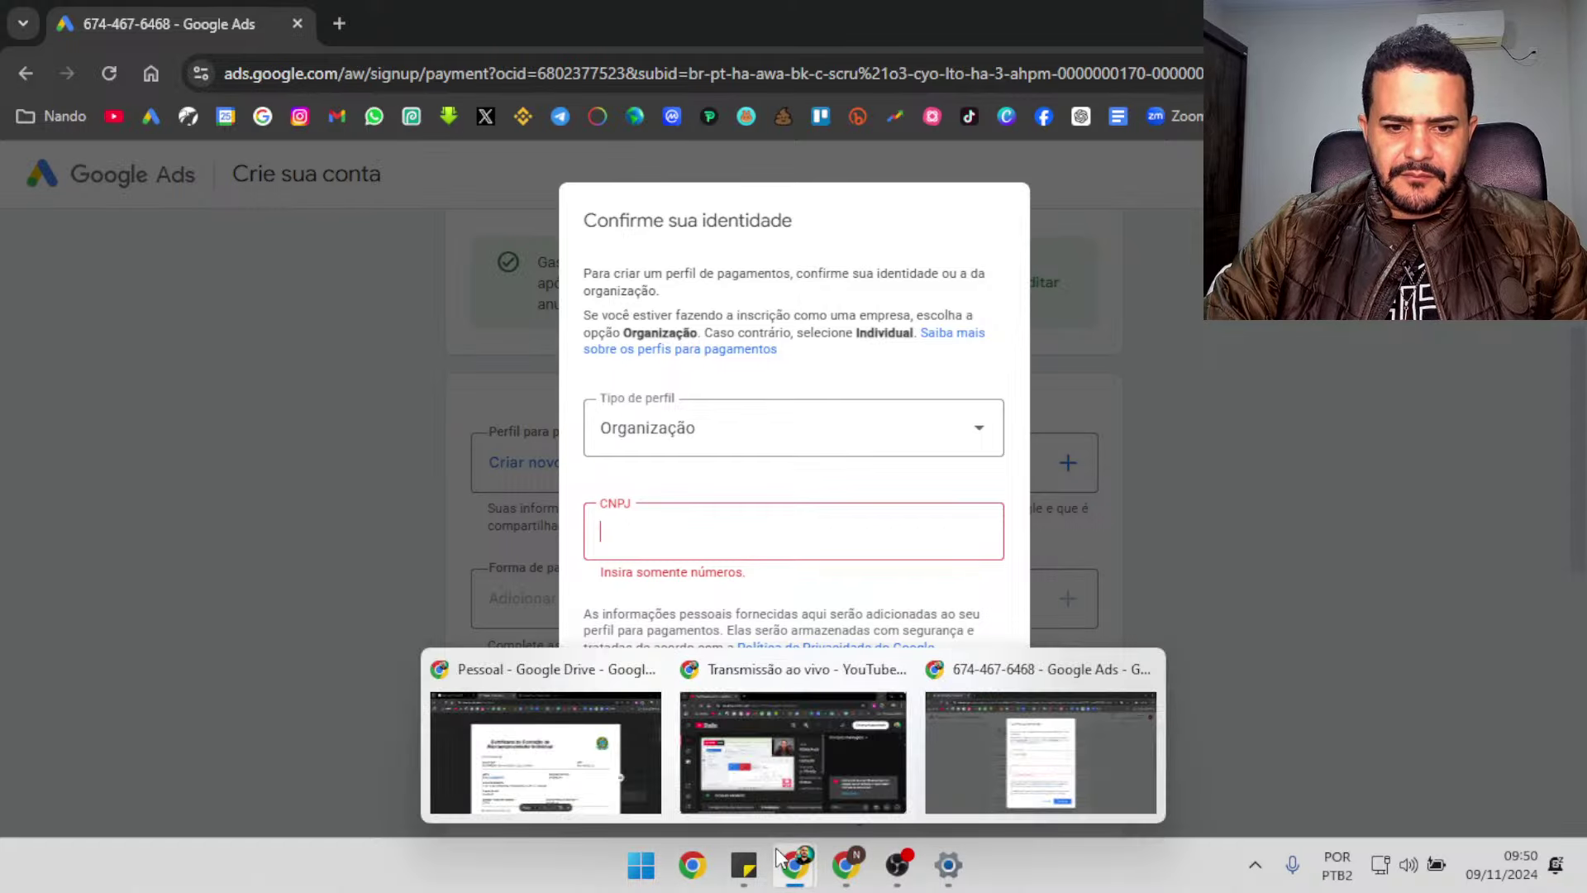
click(590, 763)
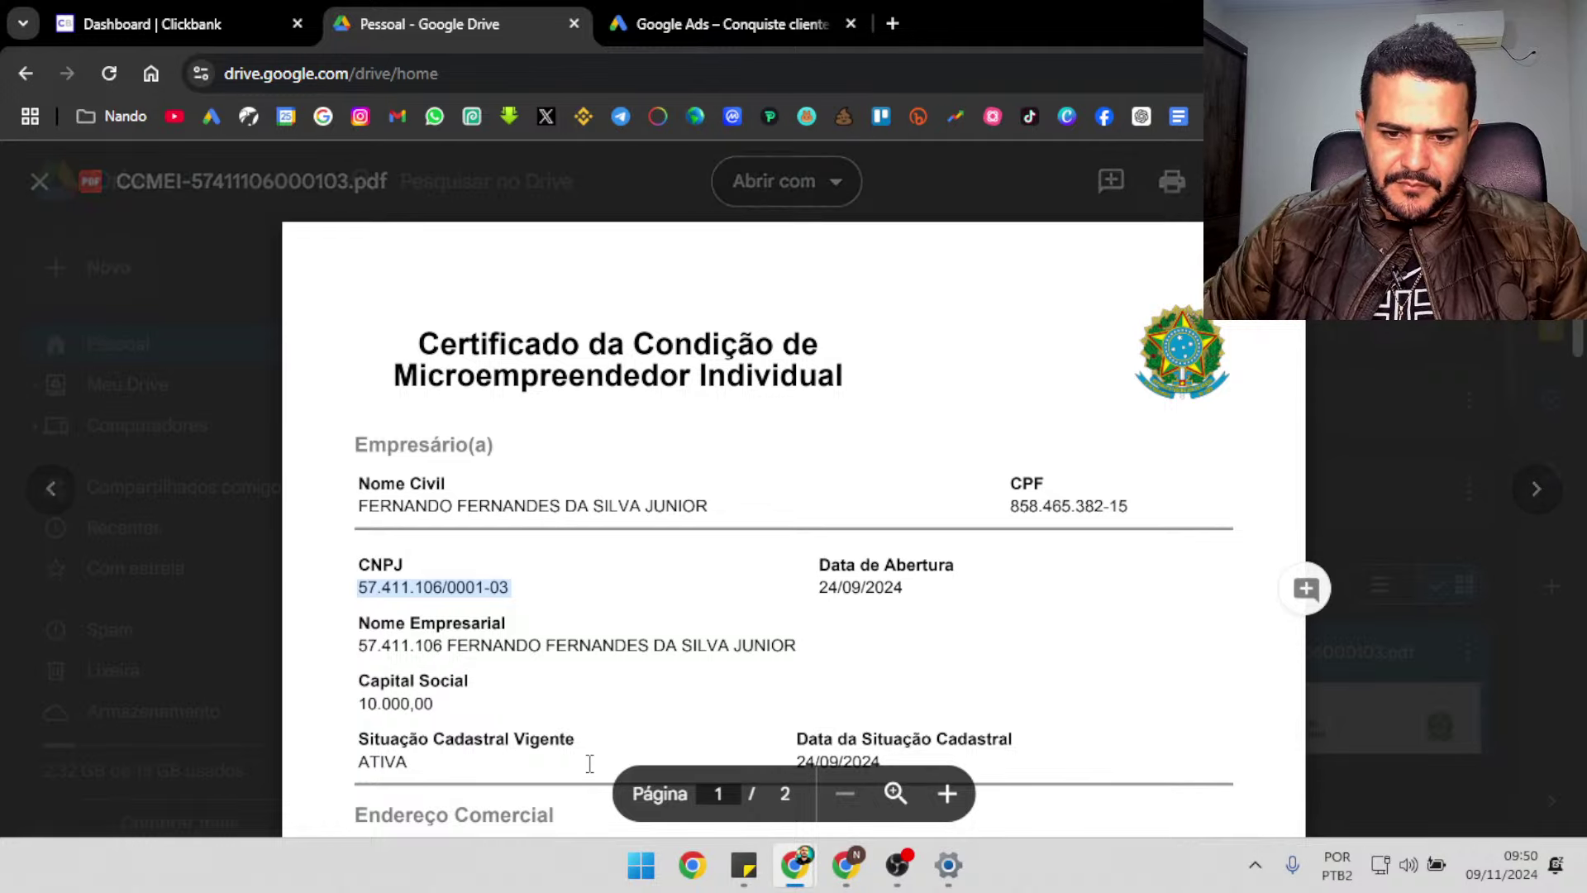
key(ctrl+plus)
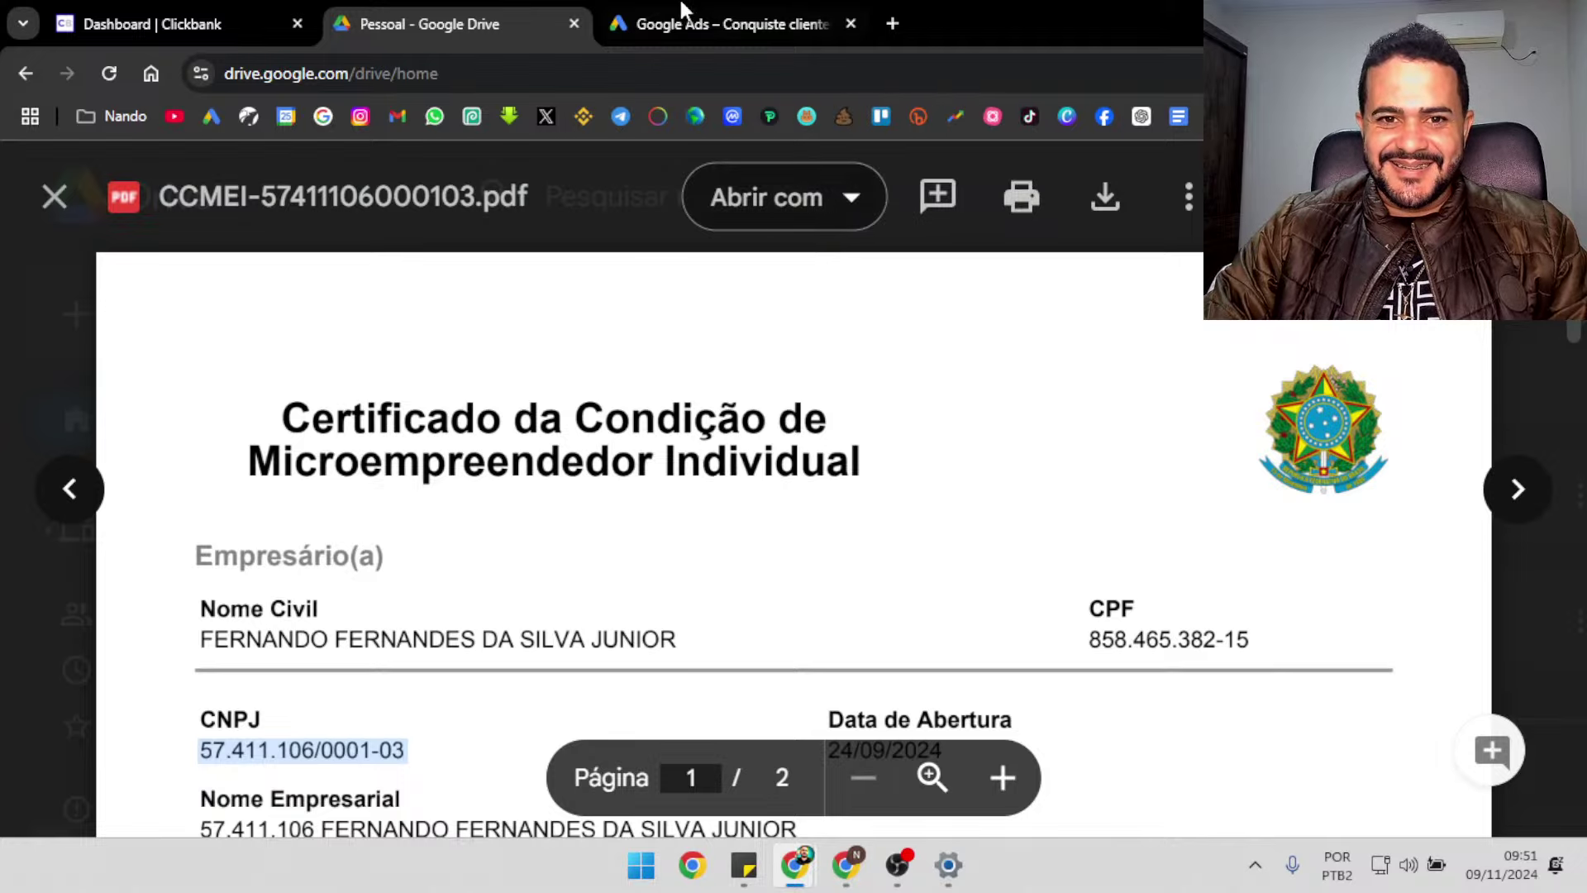
Bring the Google Ads Organização identity confirmation dialog back into view
click(848, 878)
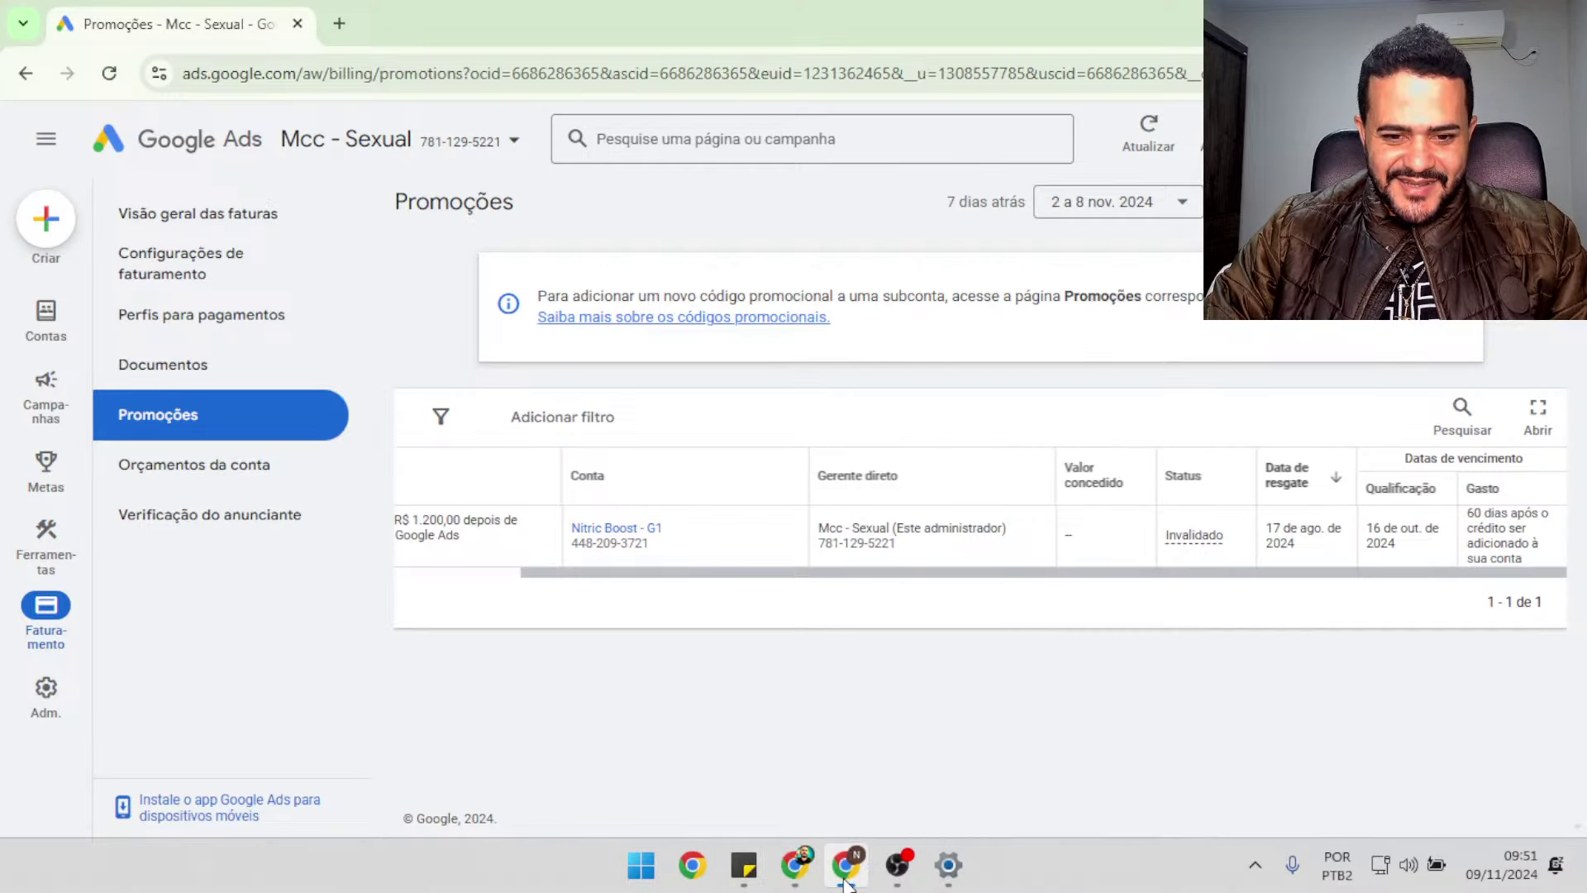
click(842, 881)
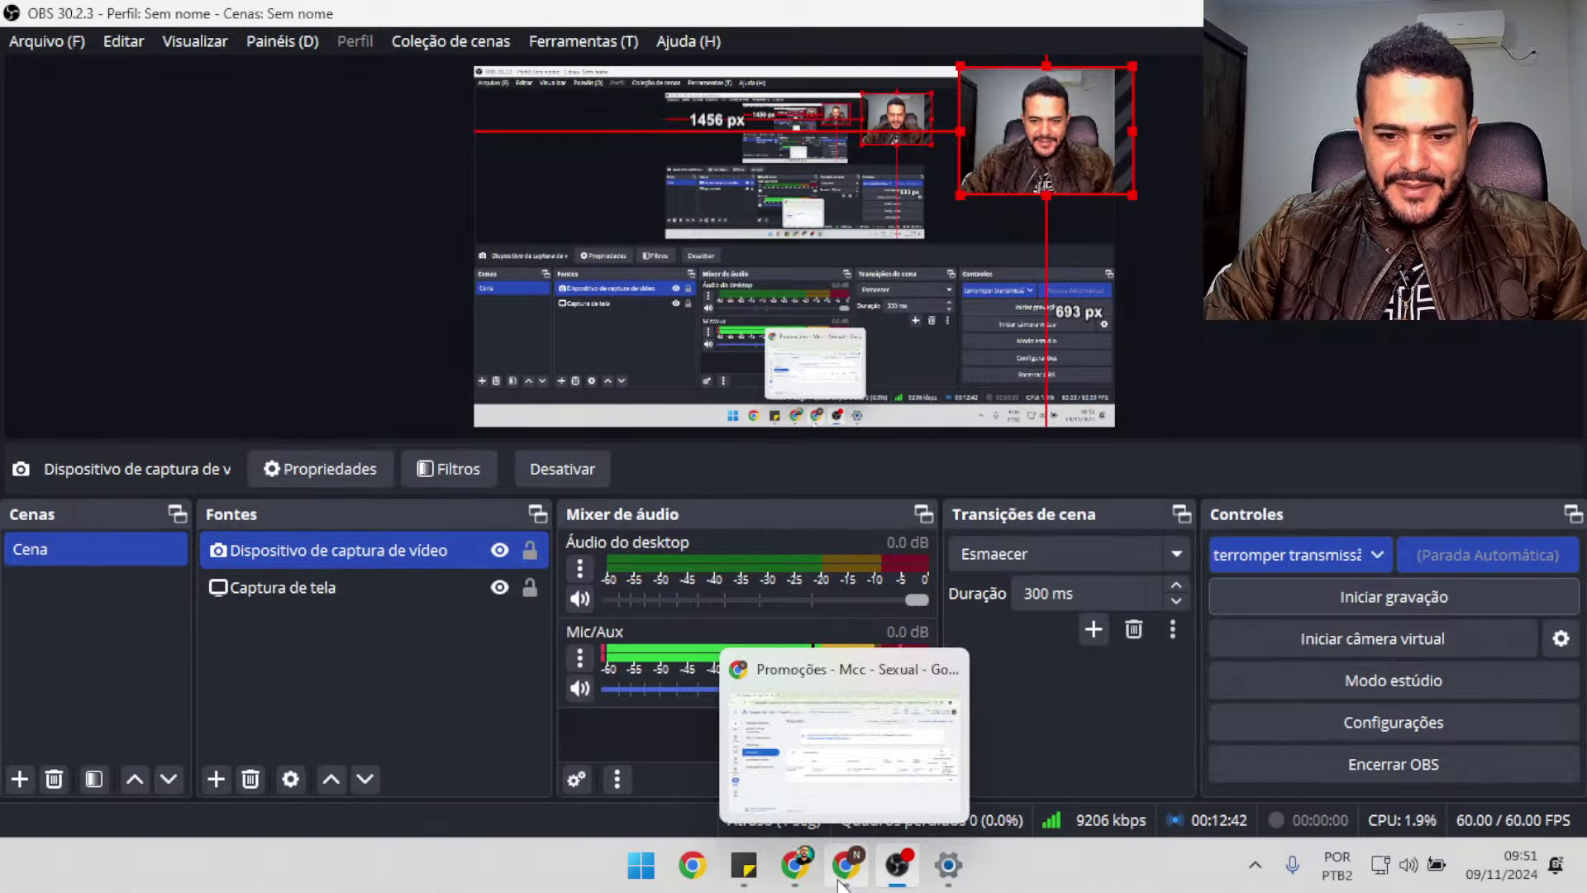
click(842, 879)
mouse_move(795, 867)
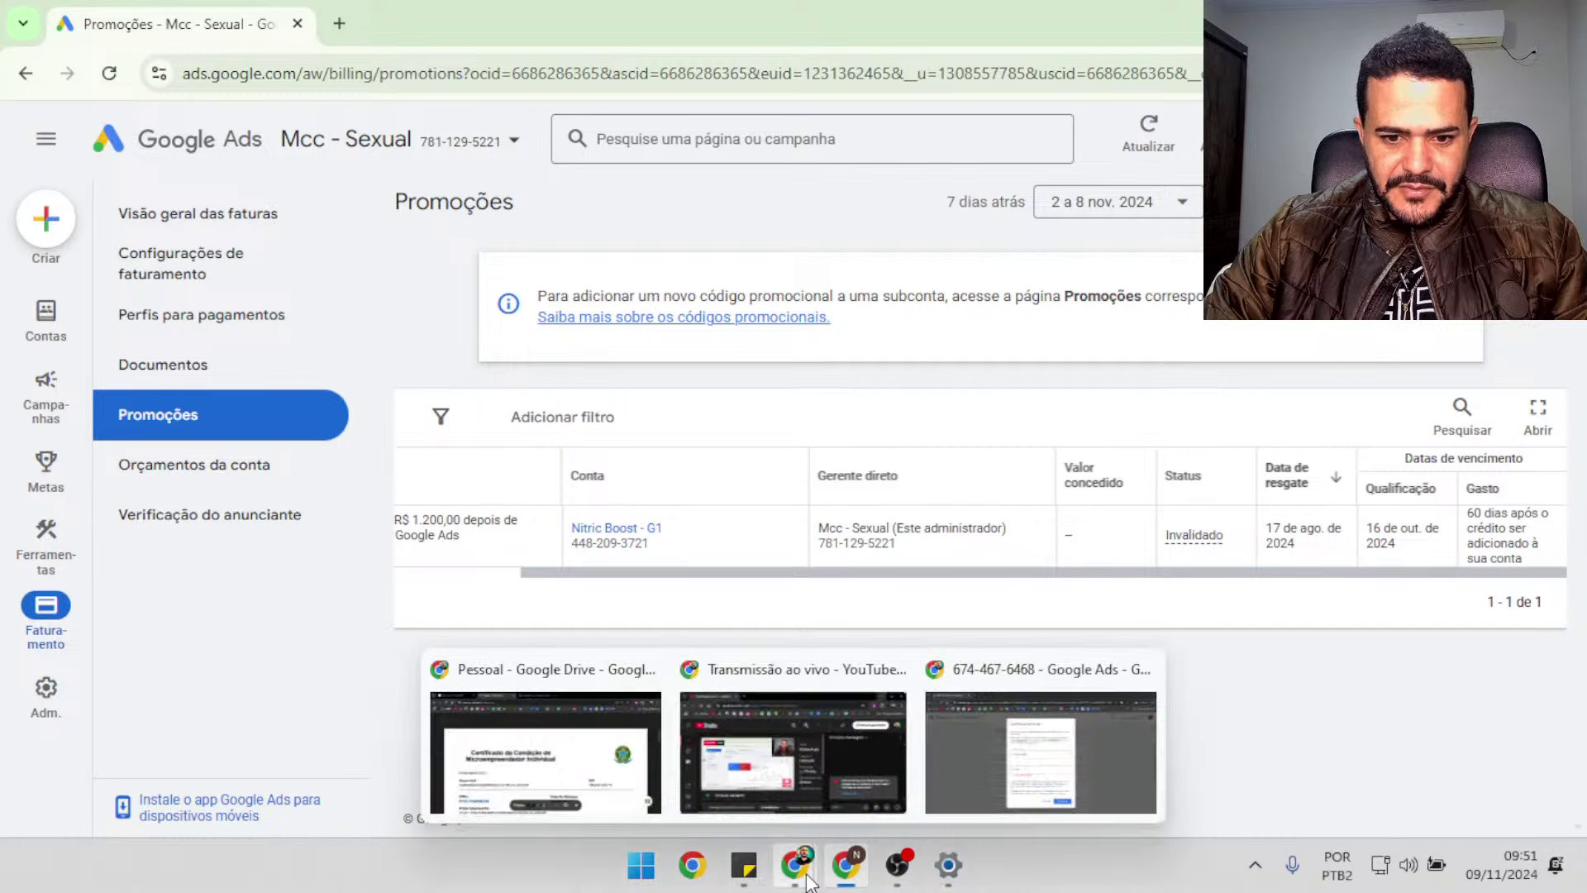
click(1000, 790)
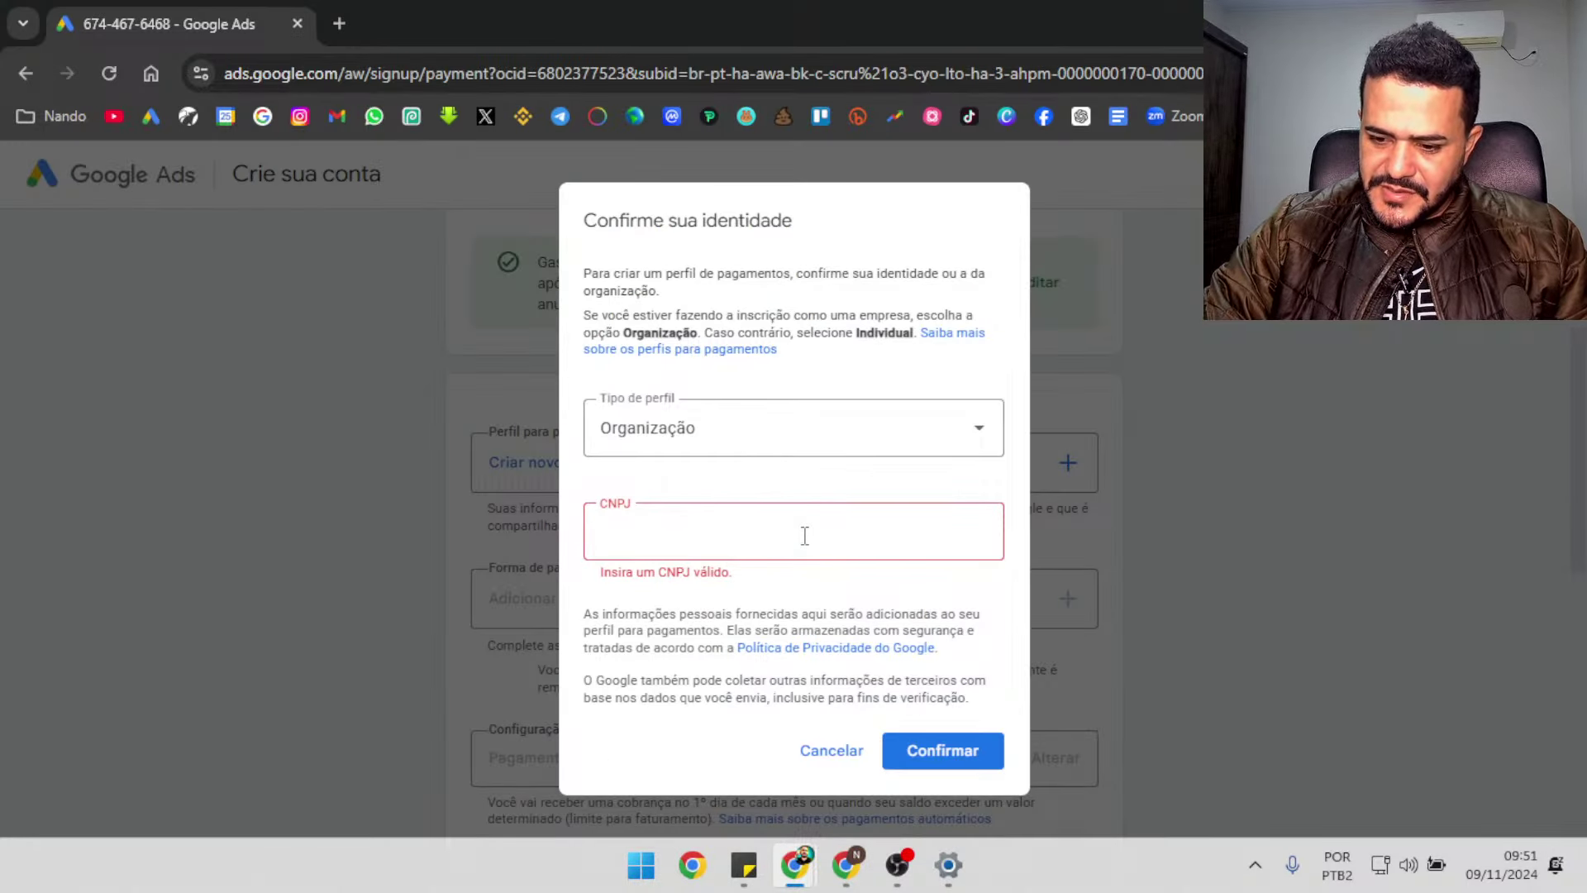
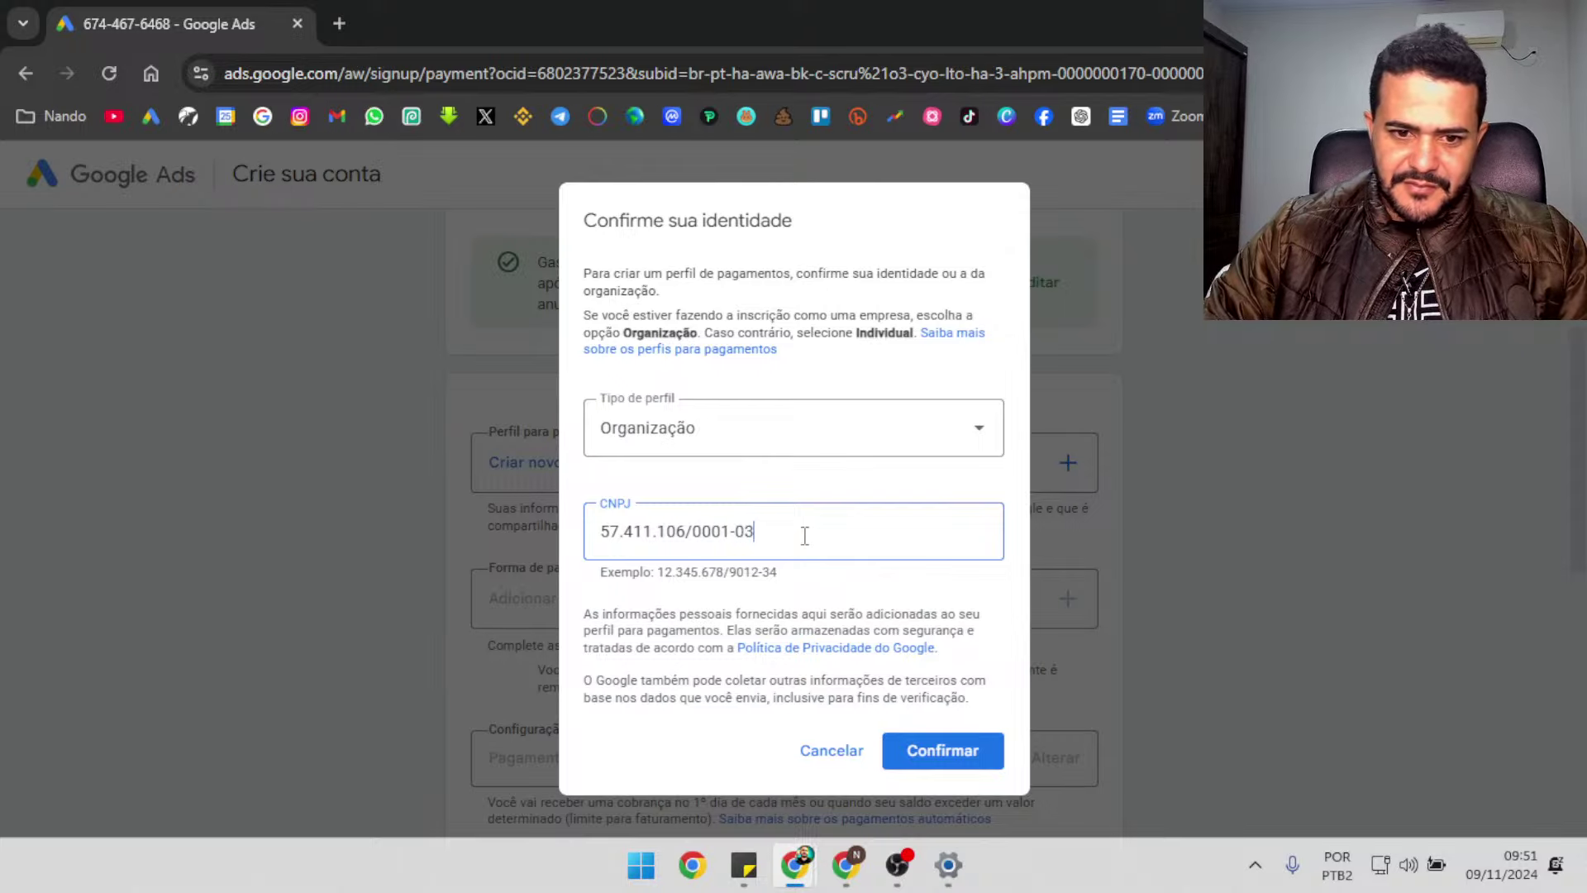
Enter the company's CNPJ with Organização as the profile type and confirm the identity
click(980, 765)
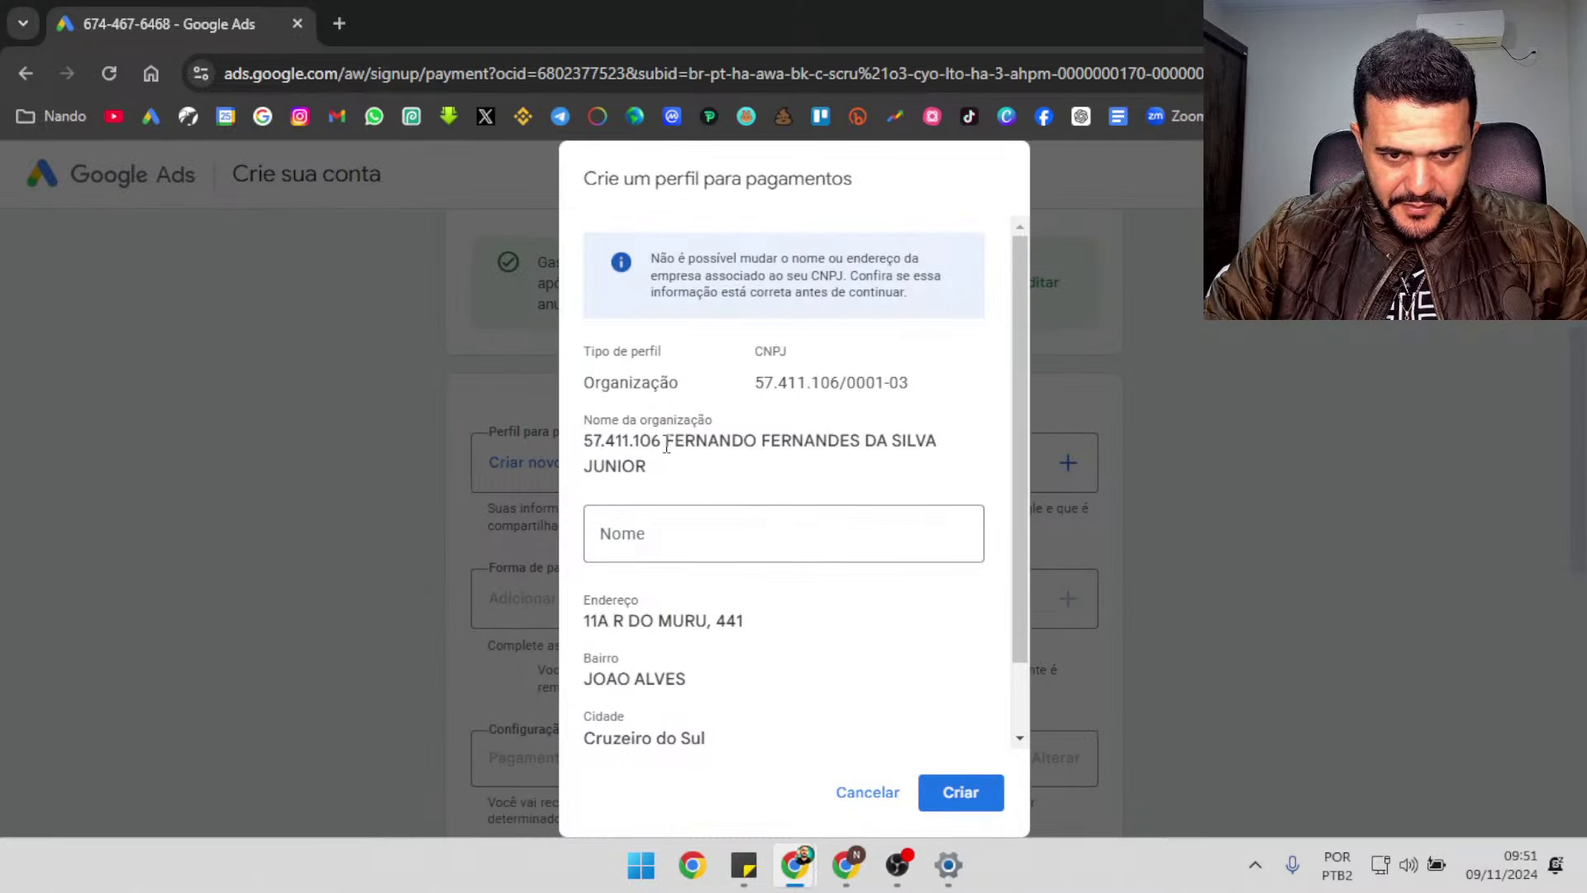
Paste the registered organization name into the Nome field and create the payments profile
drag(666, 443, 724, 494)
key(ctrl+c)
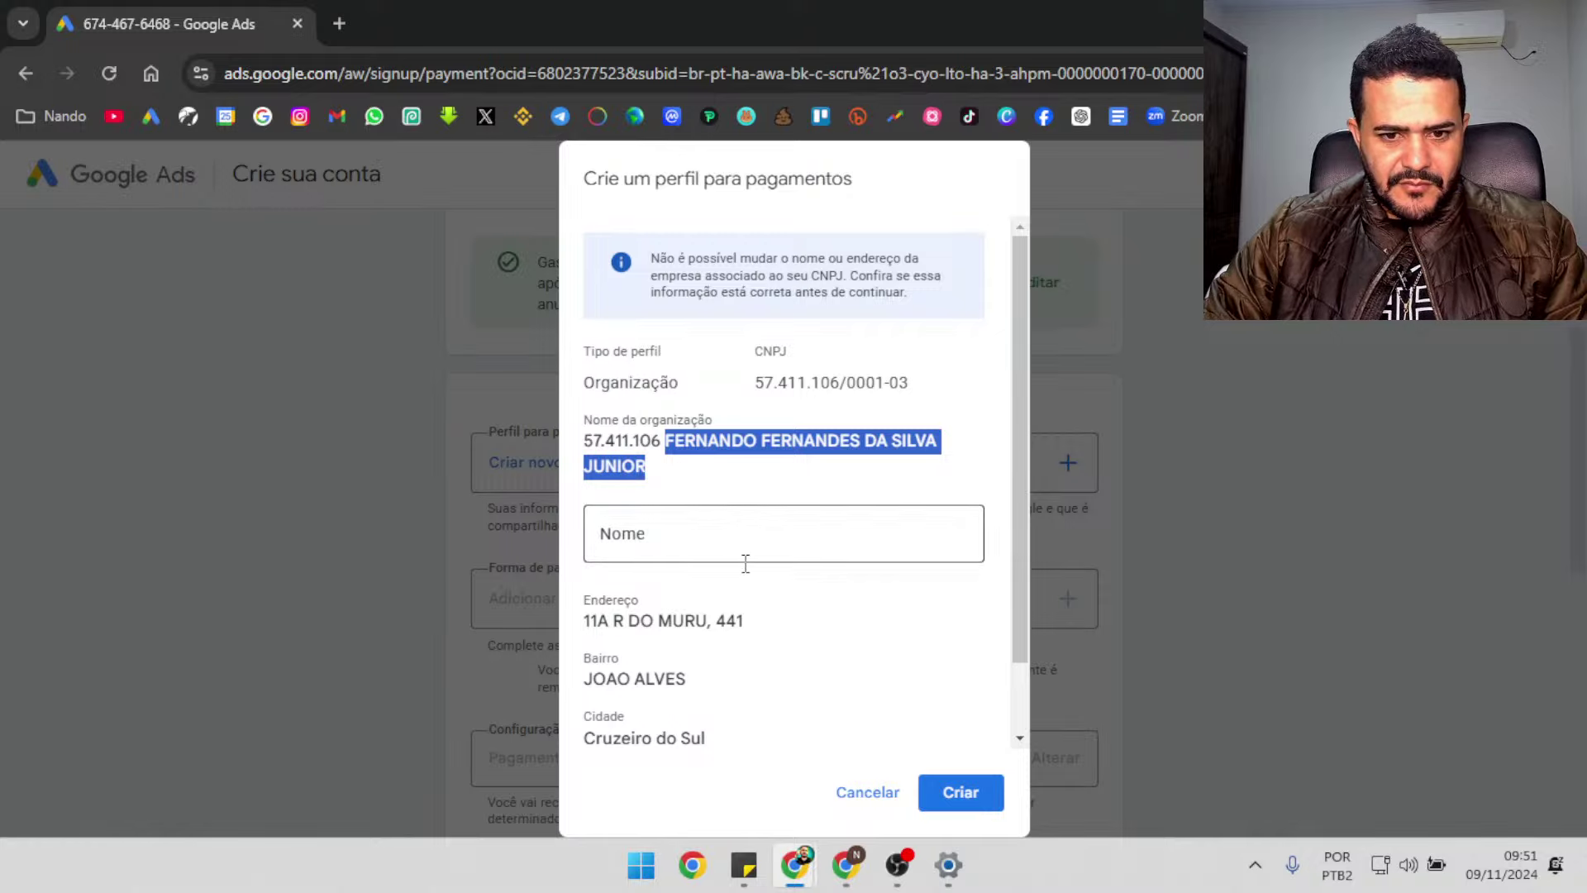
click(756, 533)
key(ctrl+v)
drag(1014, 473, 1014, 594)
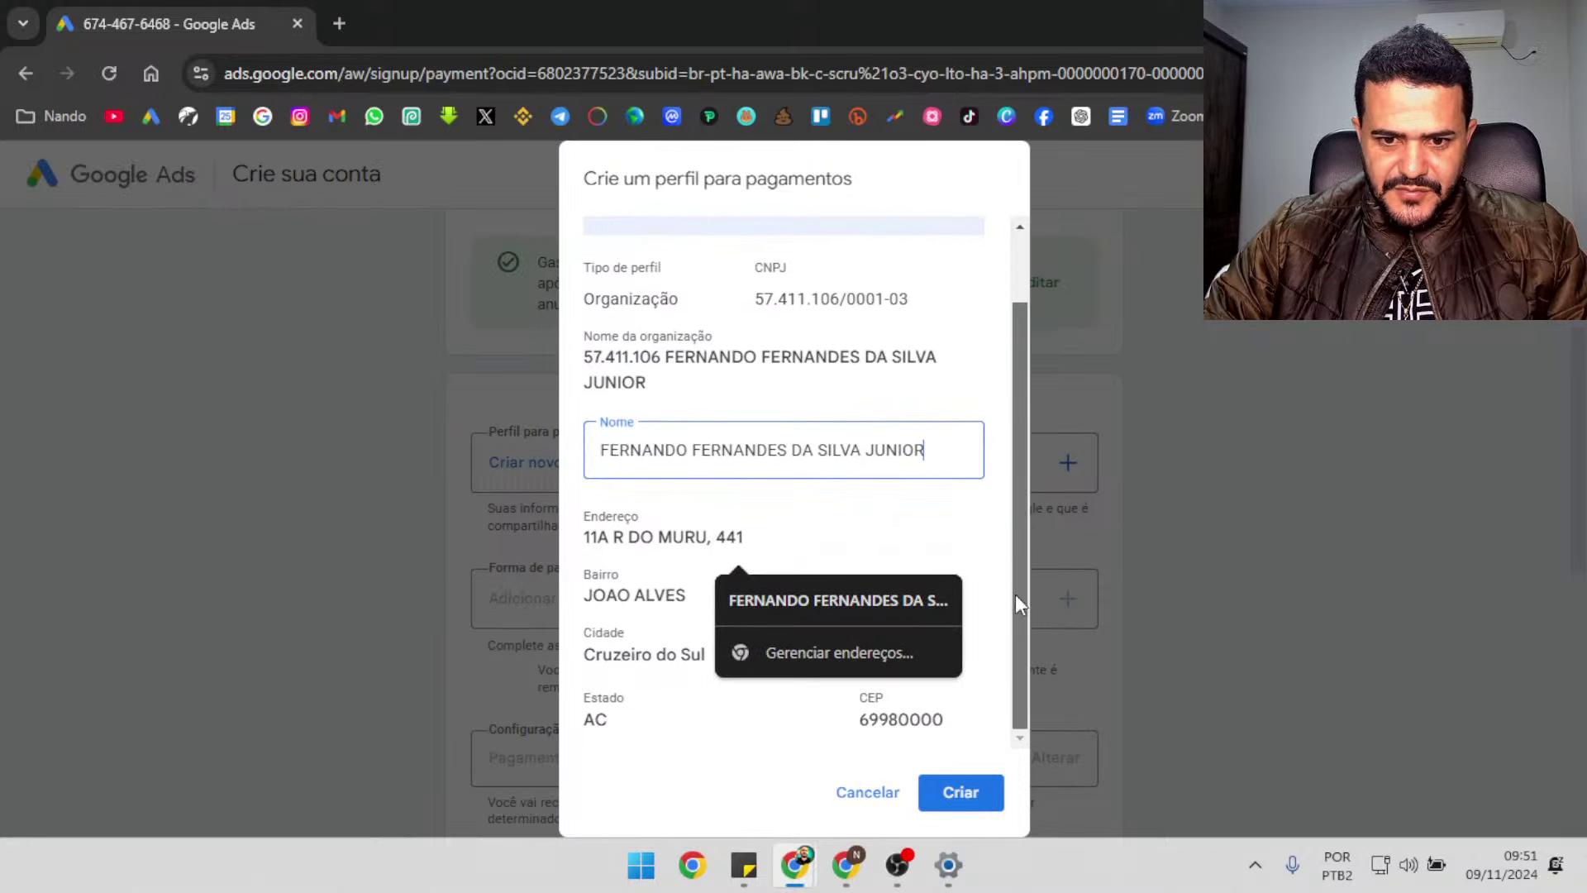
click(965, 799)
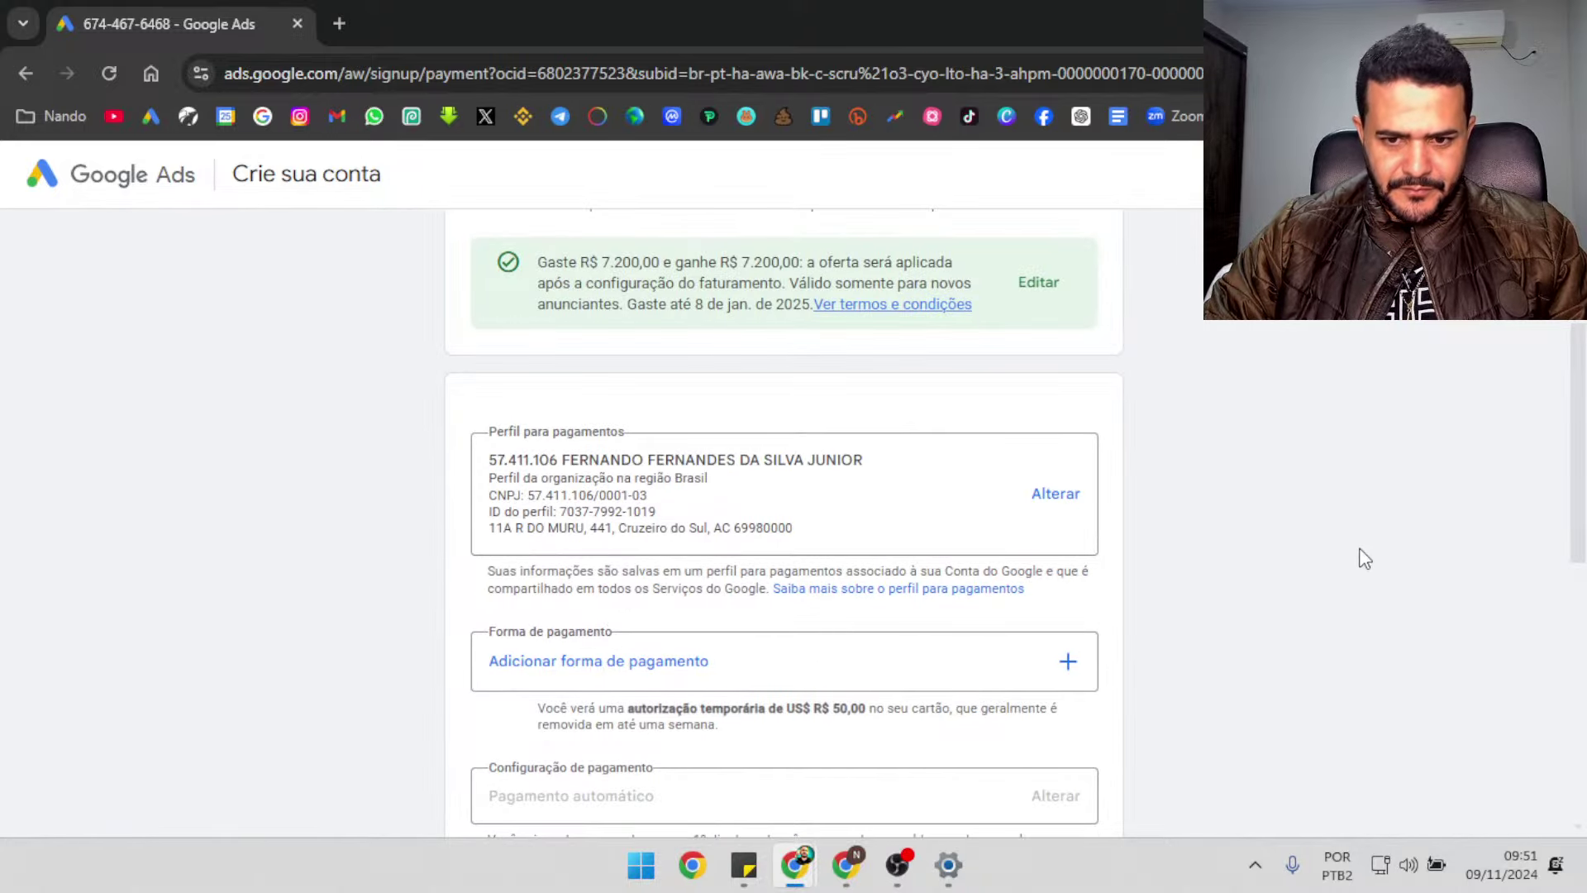
Review the payment method choices, then select Pix as the account's payment method
scroll(783, 521, down, 2)
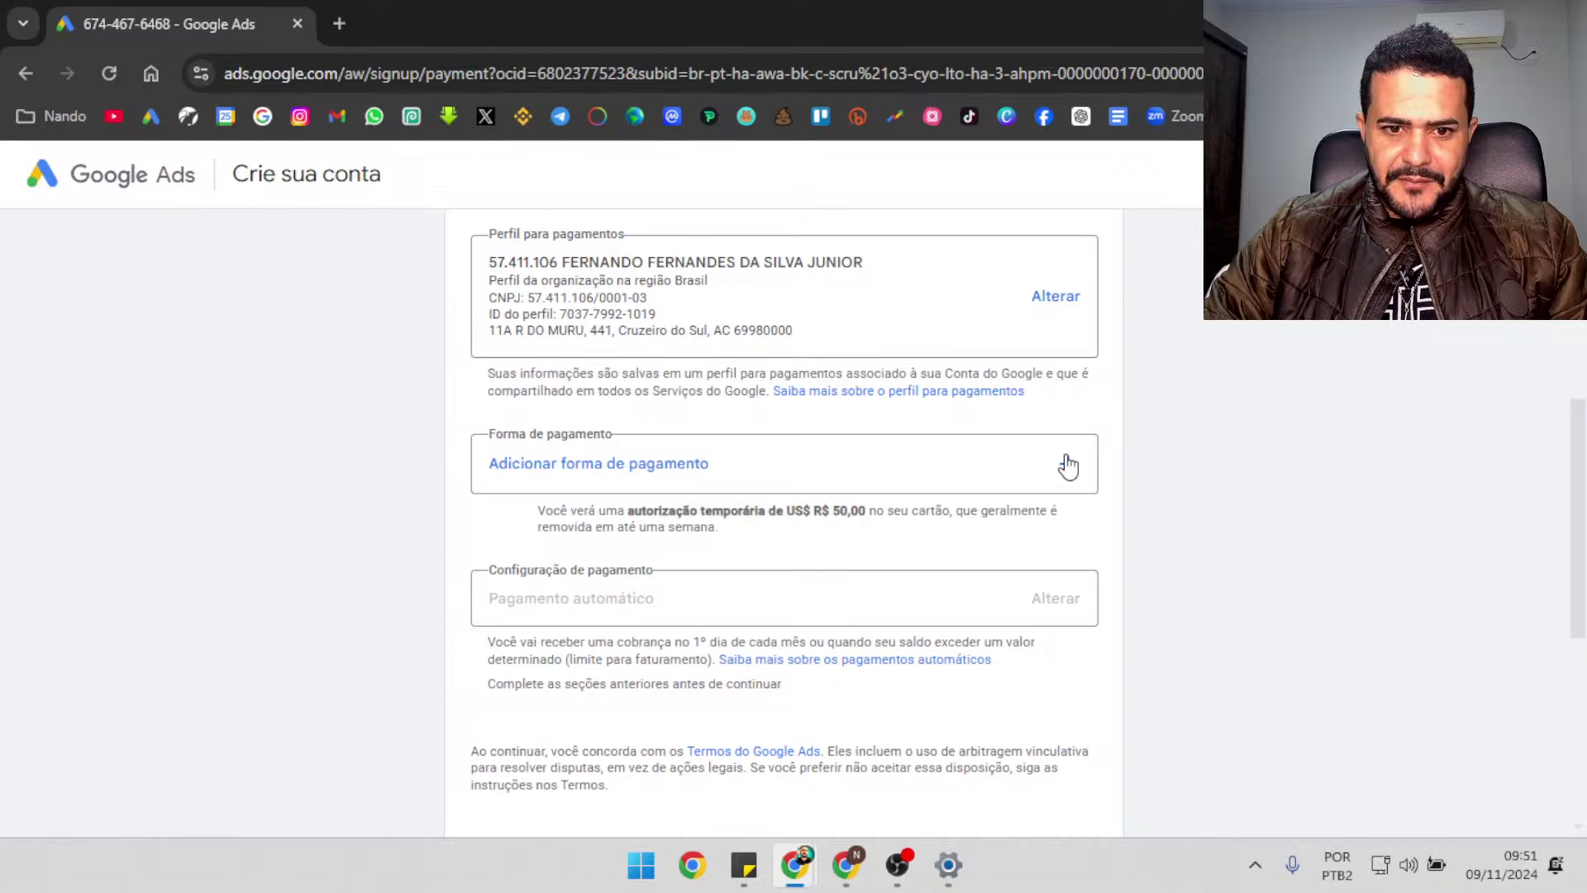
click(1063, 456)
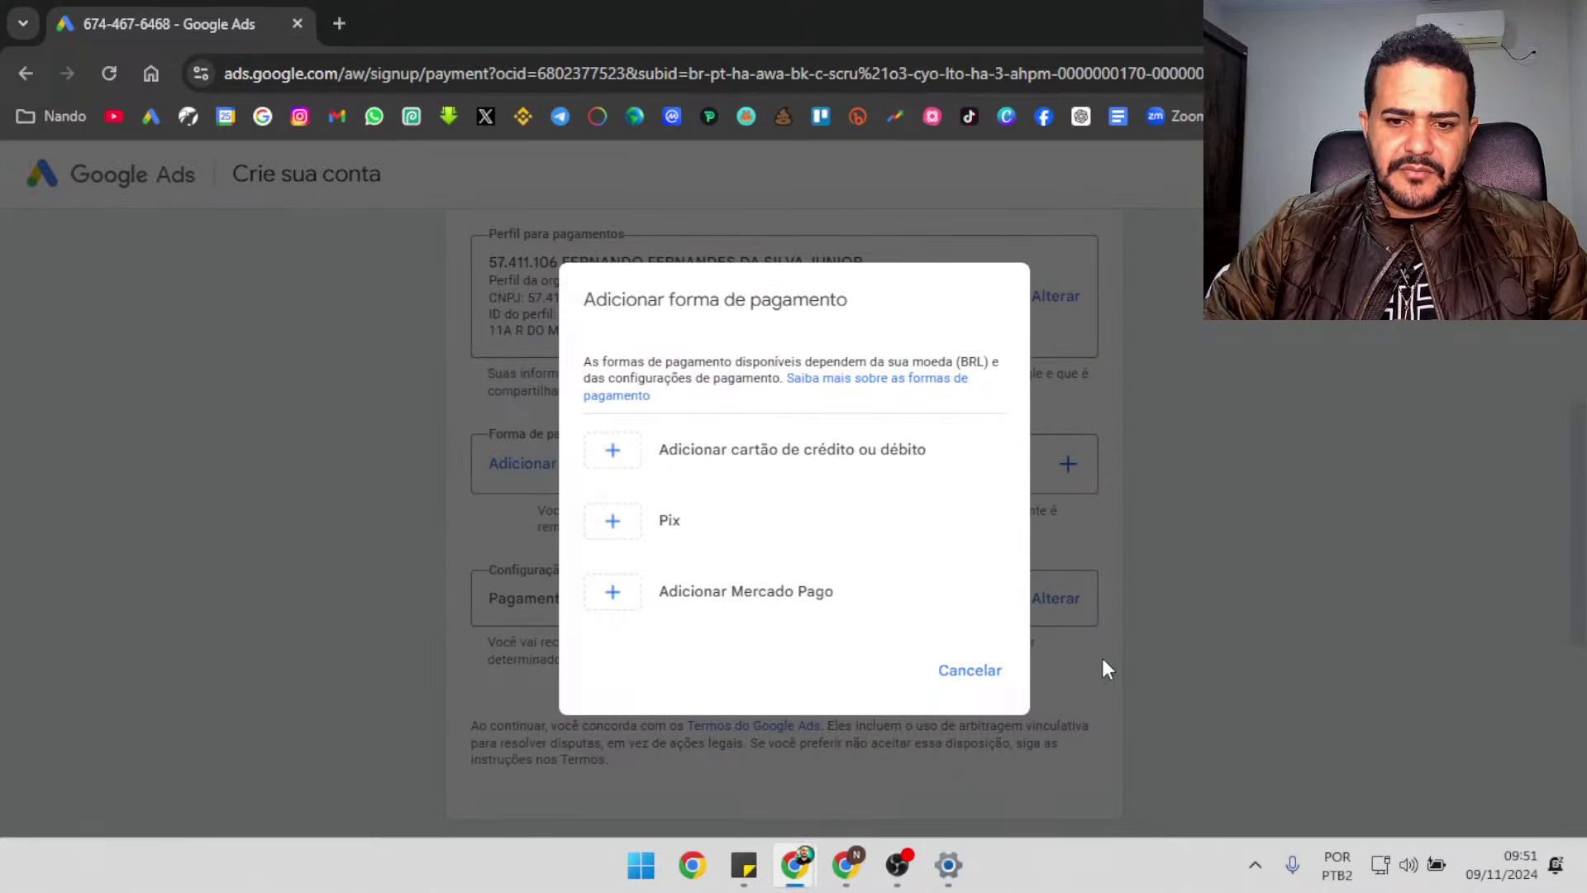
click(993, 676)
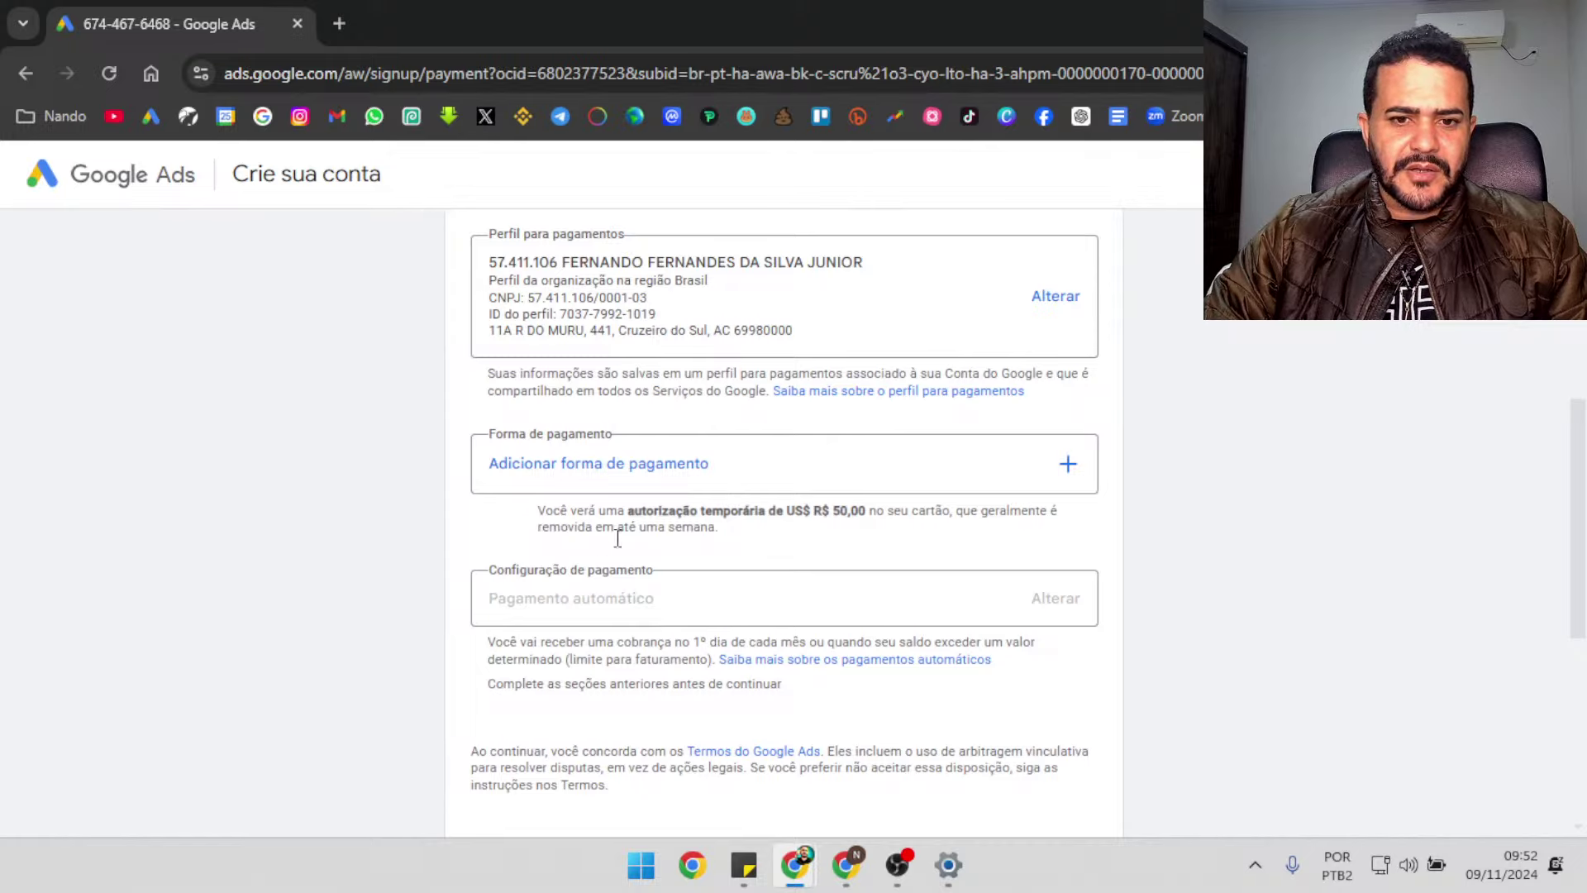
click(1071, 470)
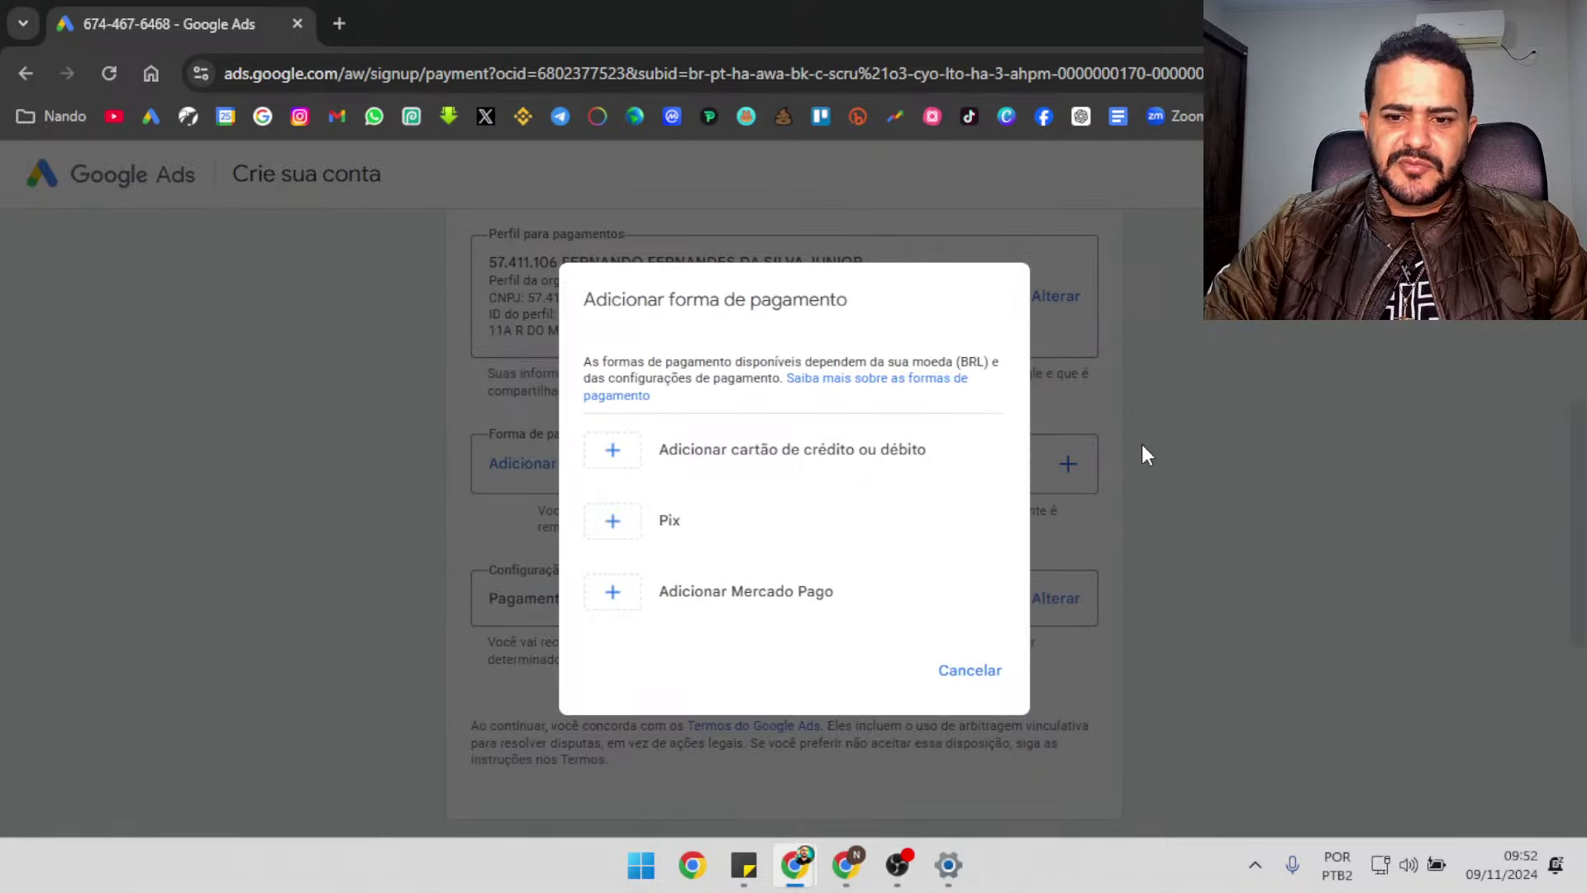
click(975, 672)
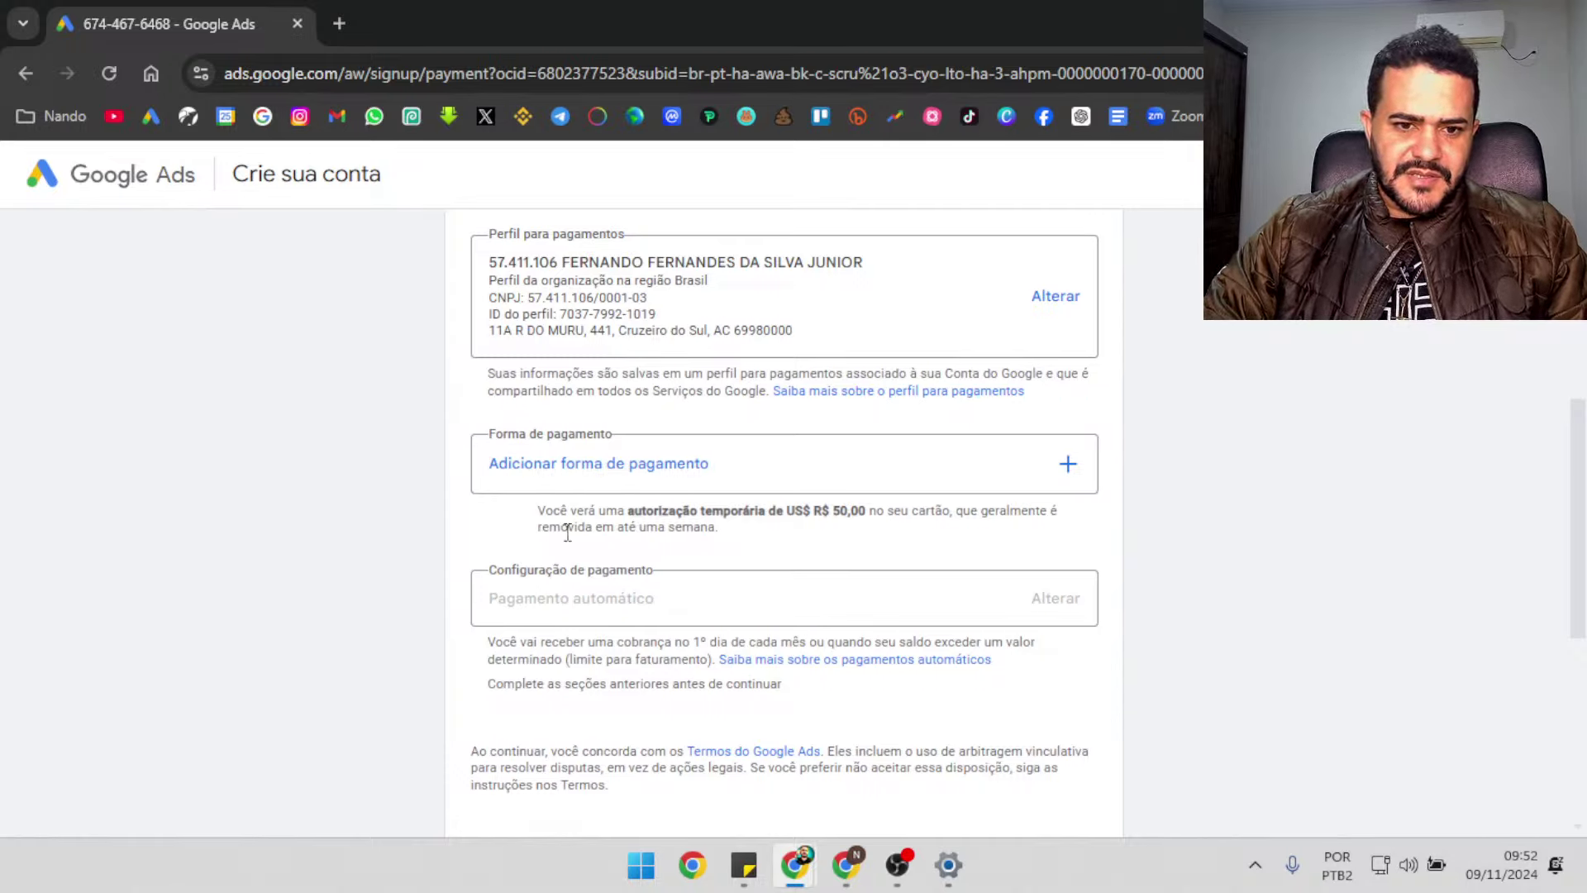
double_click(819, 509)
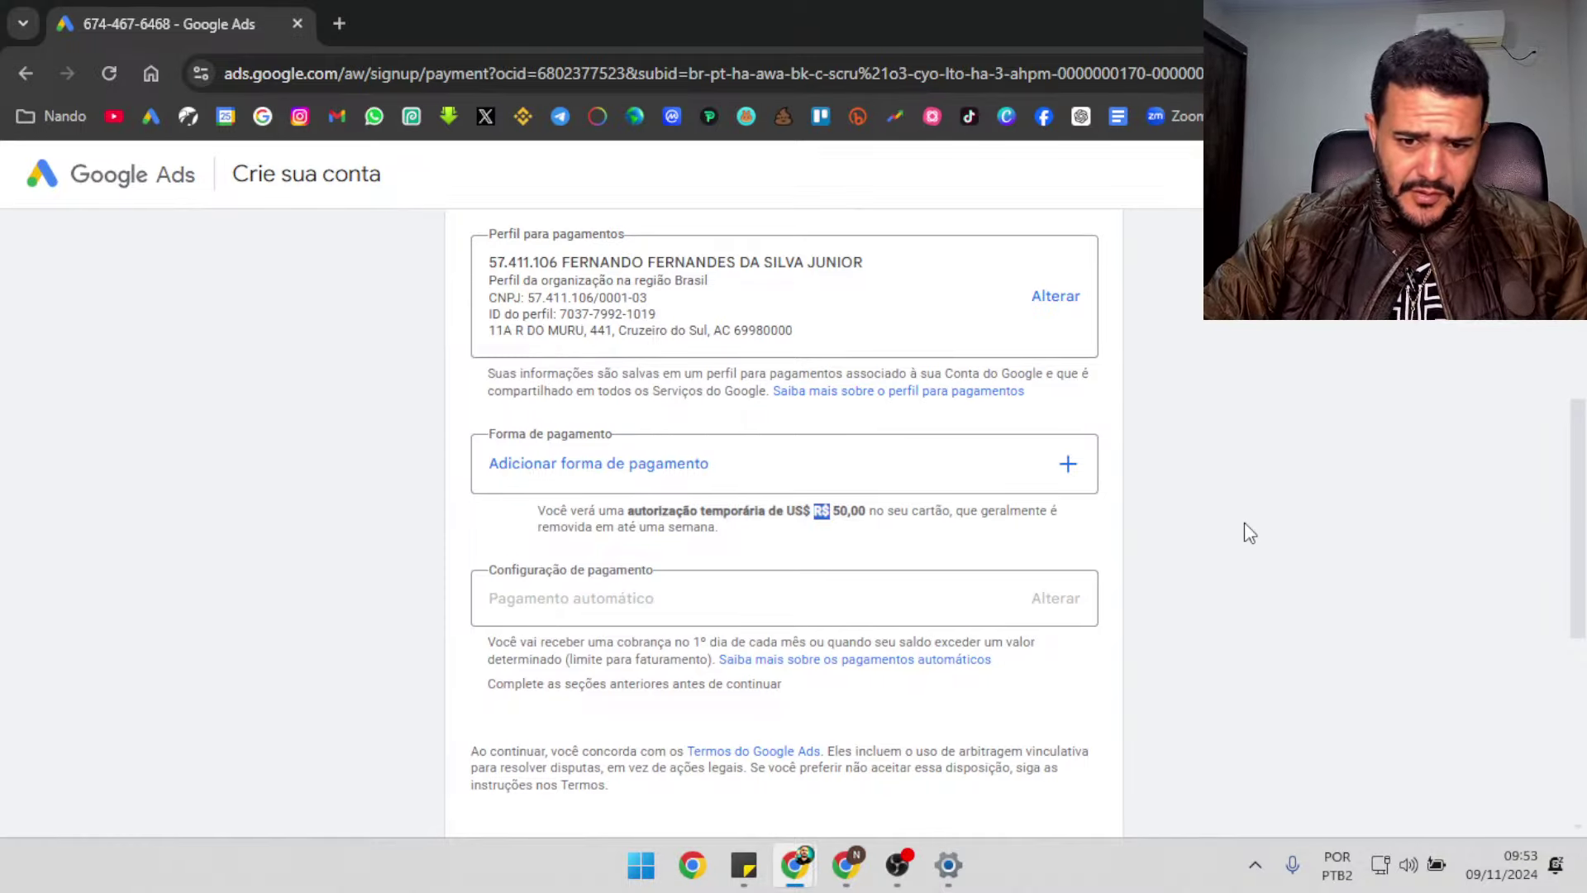
click(1066, 466)
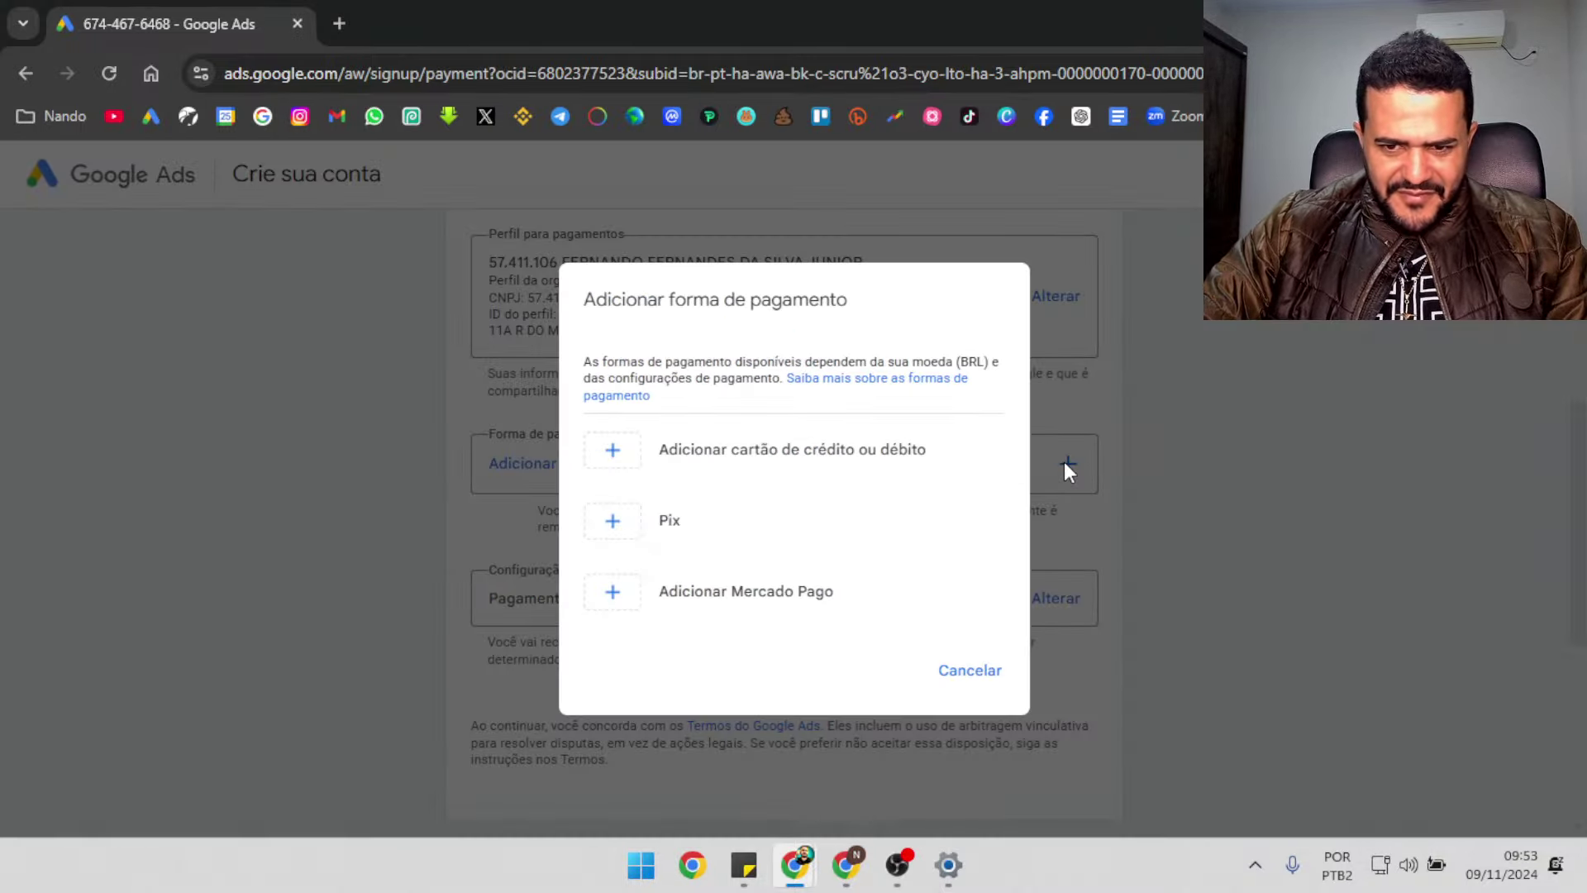
click(682, 527)
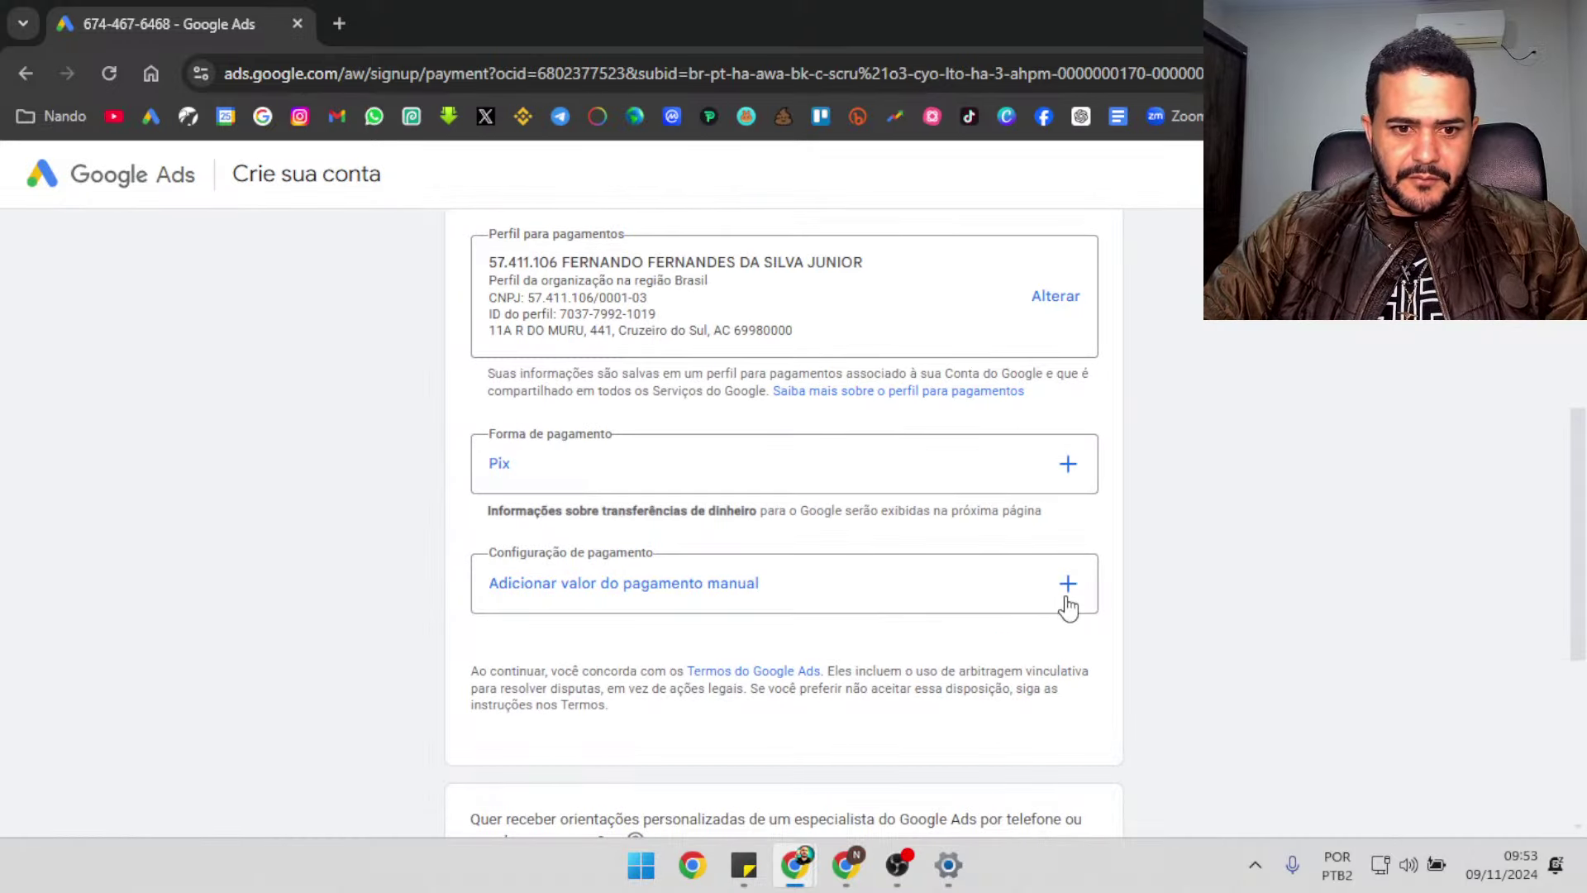
Enter 40 as the Valor do pagamento manual and save it
click(1058, 585)
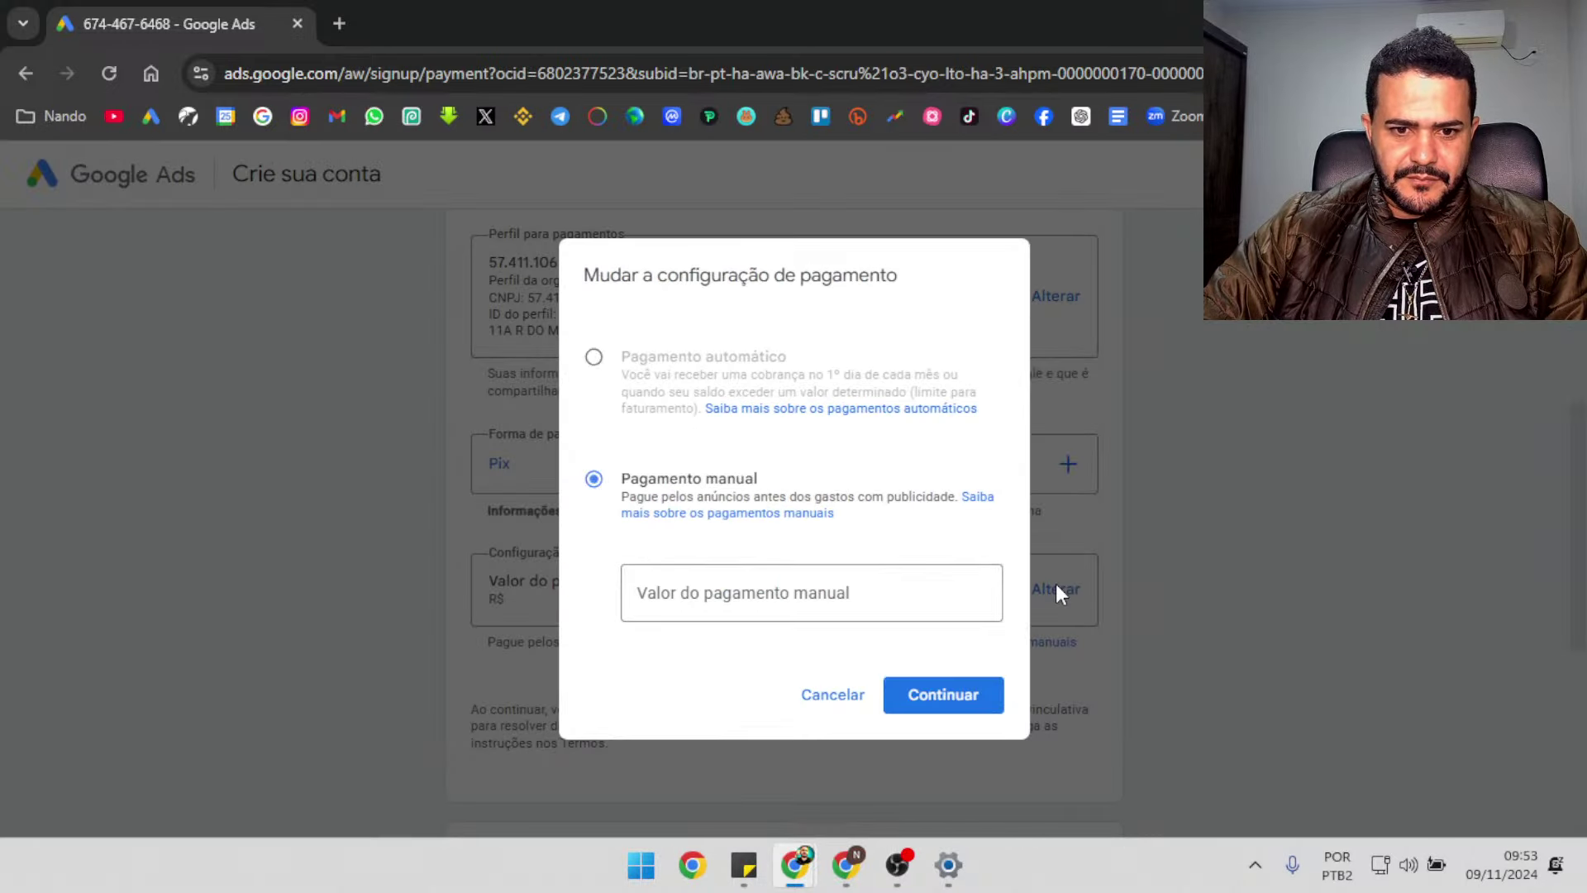
click(880, 615)
text(40)
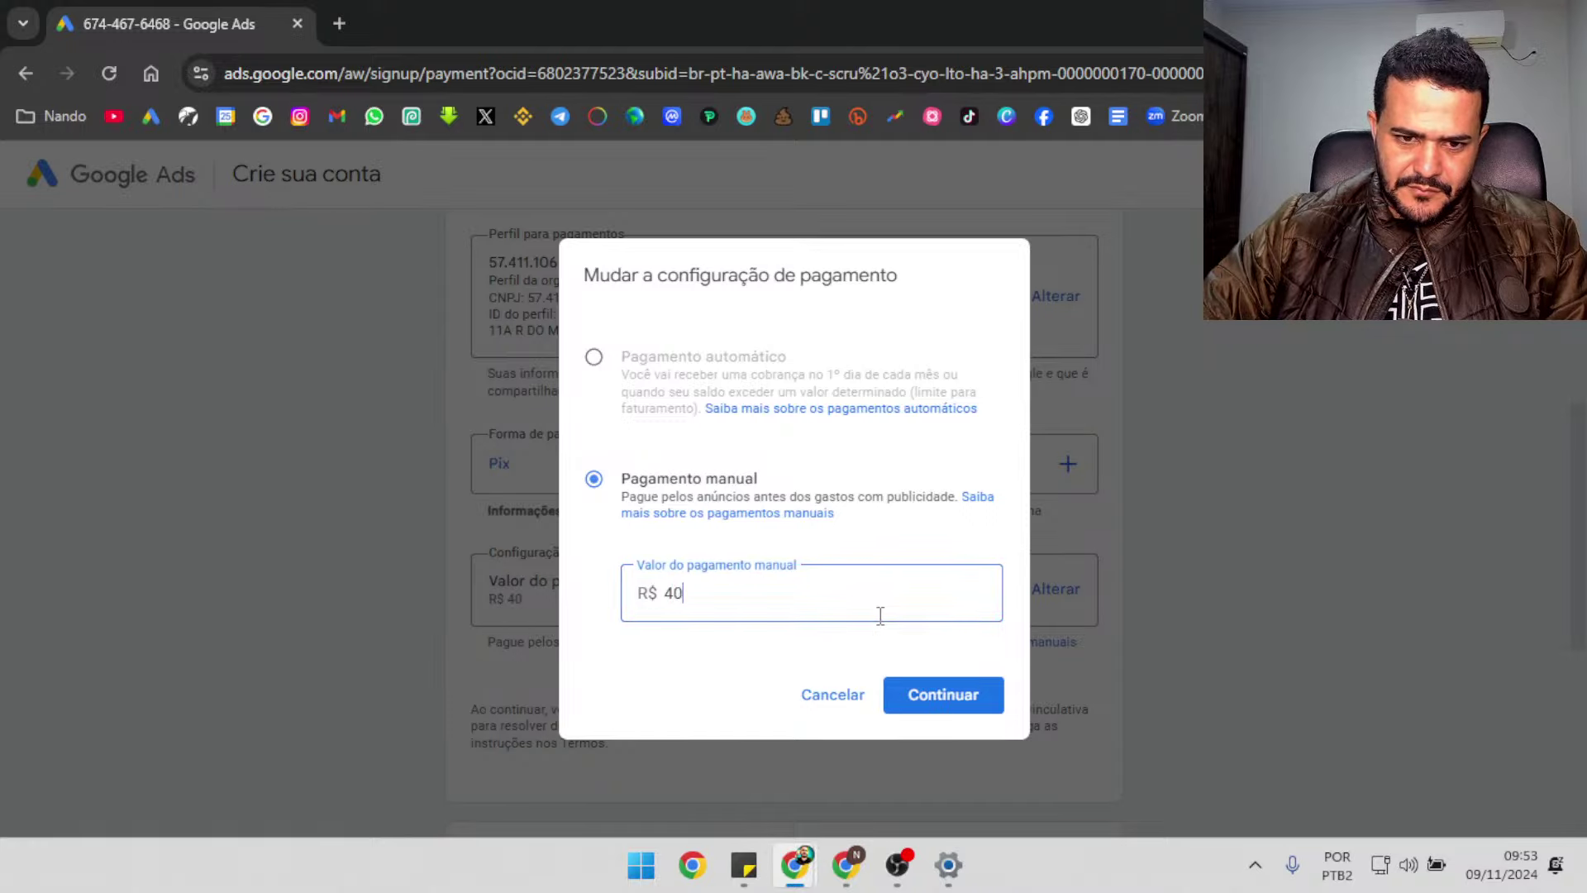
click(944, 696)
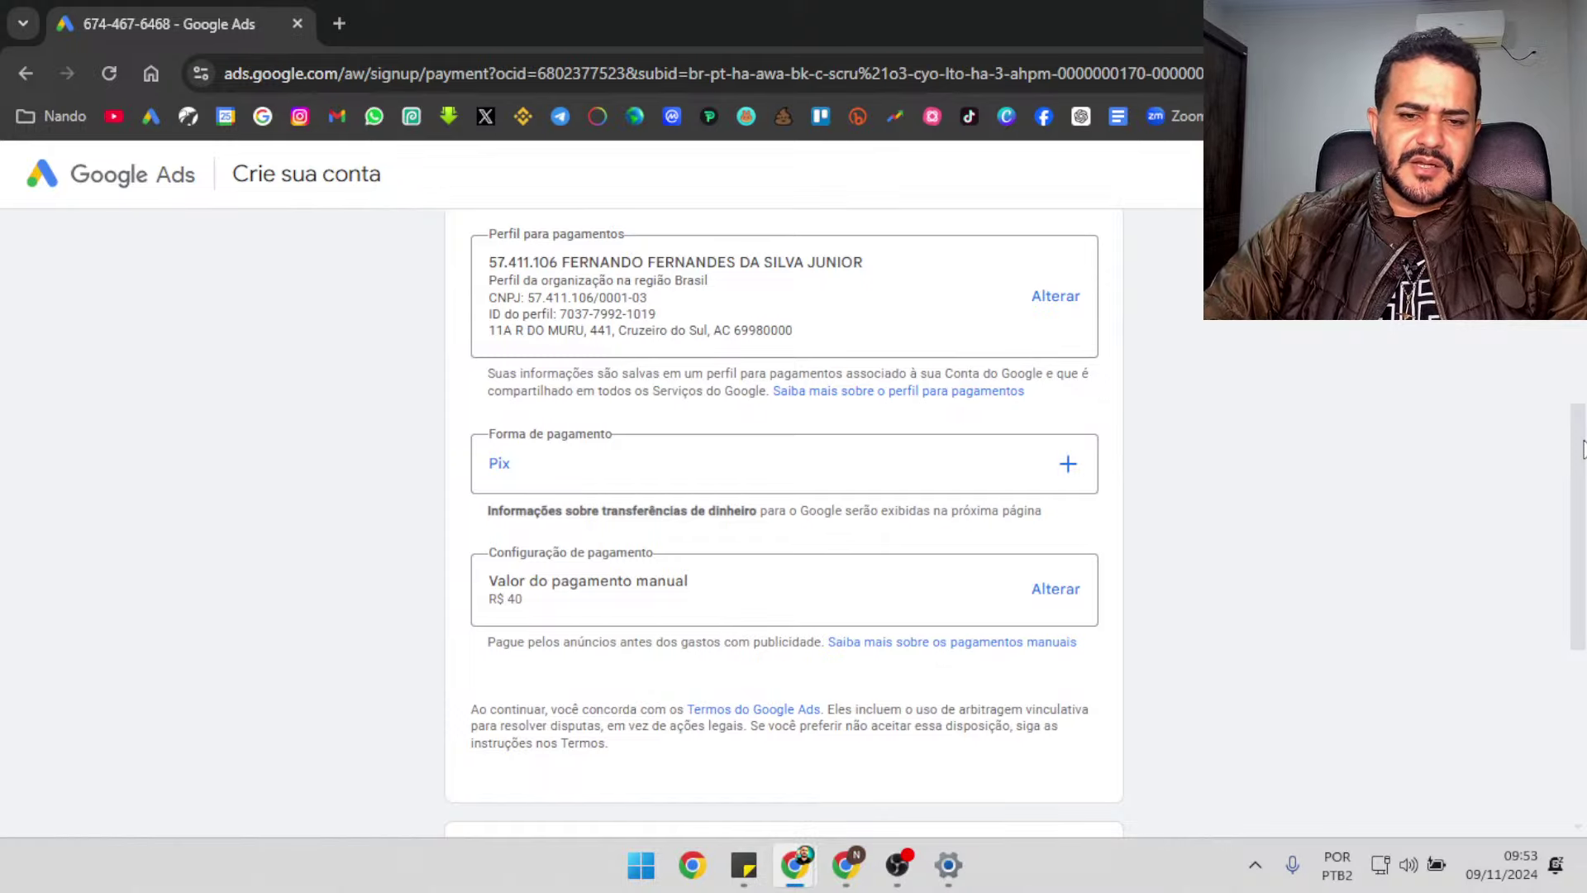
drag(1583, 451, 1583, 510)
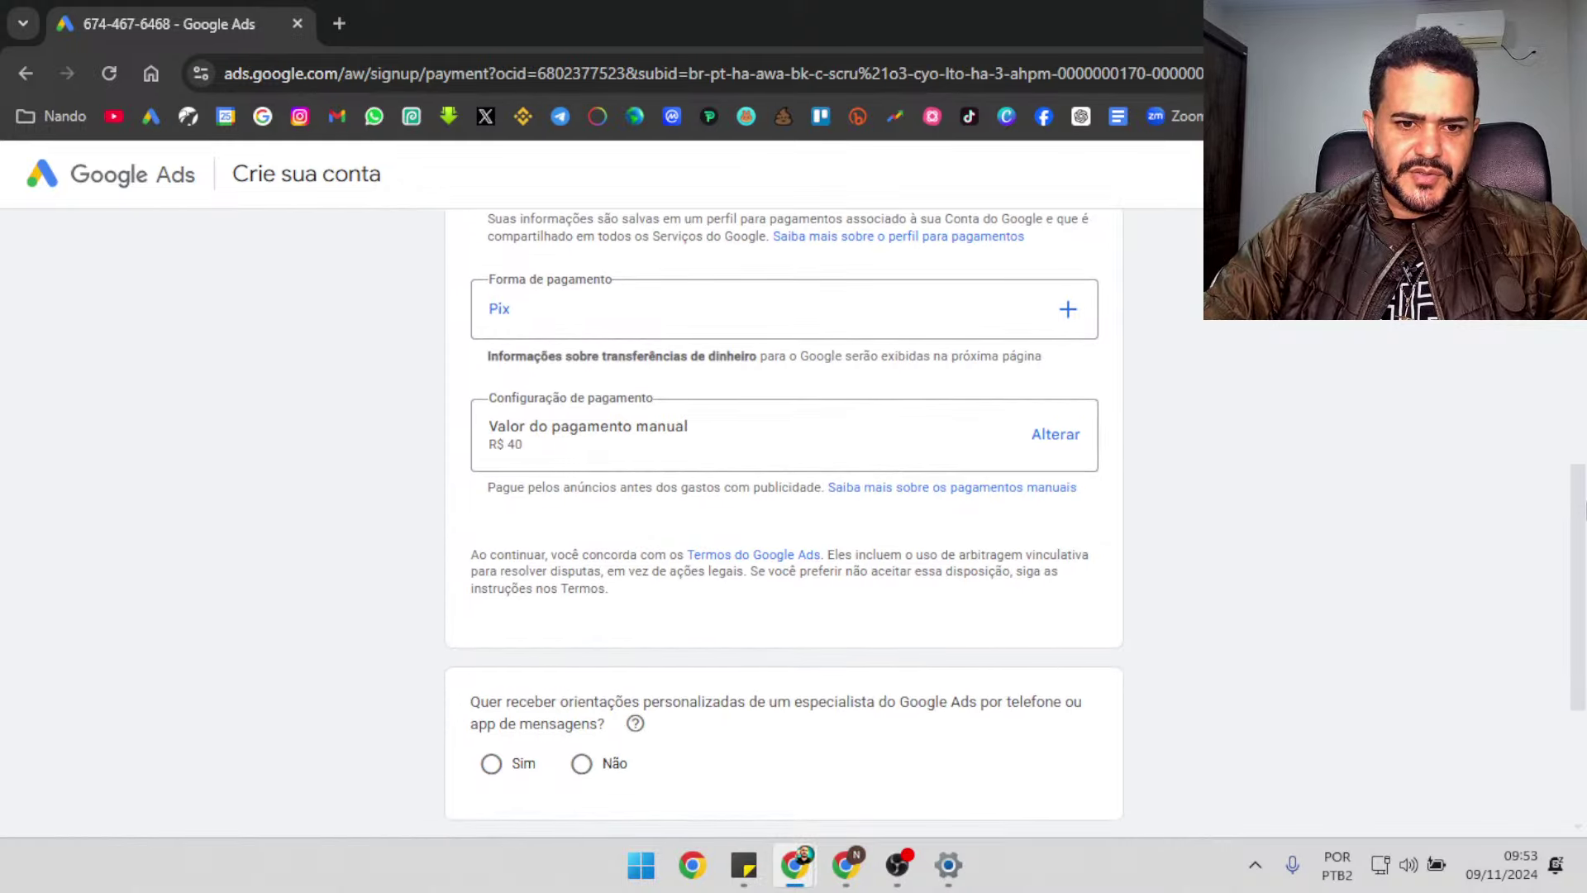
Decline personalized specialist guidance and submit the account settings
scroll(607, 582, down, 3)
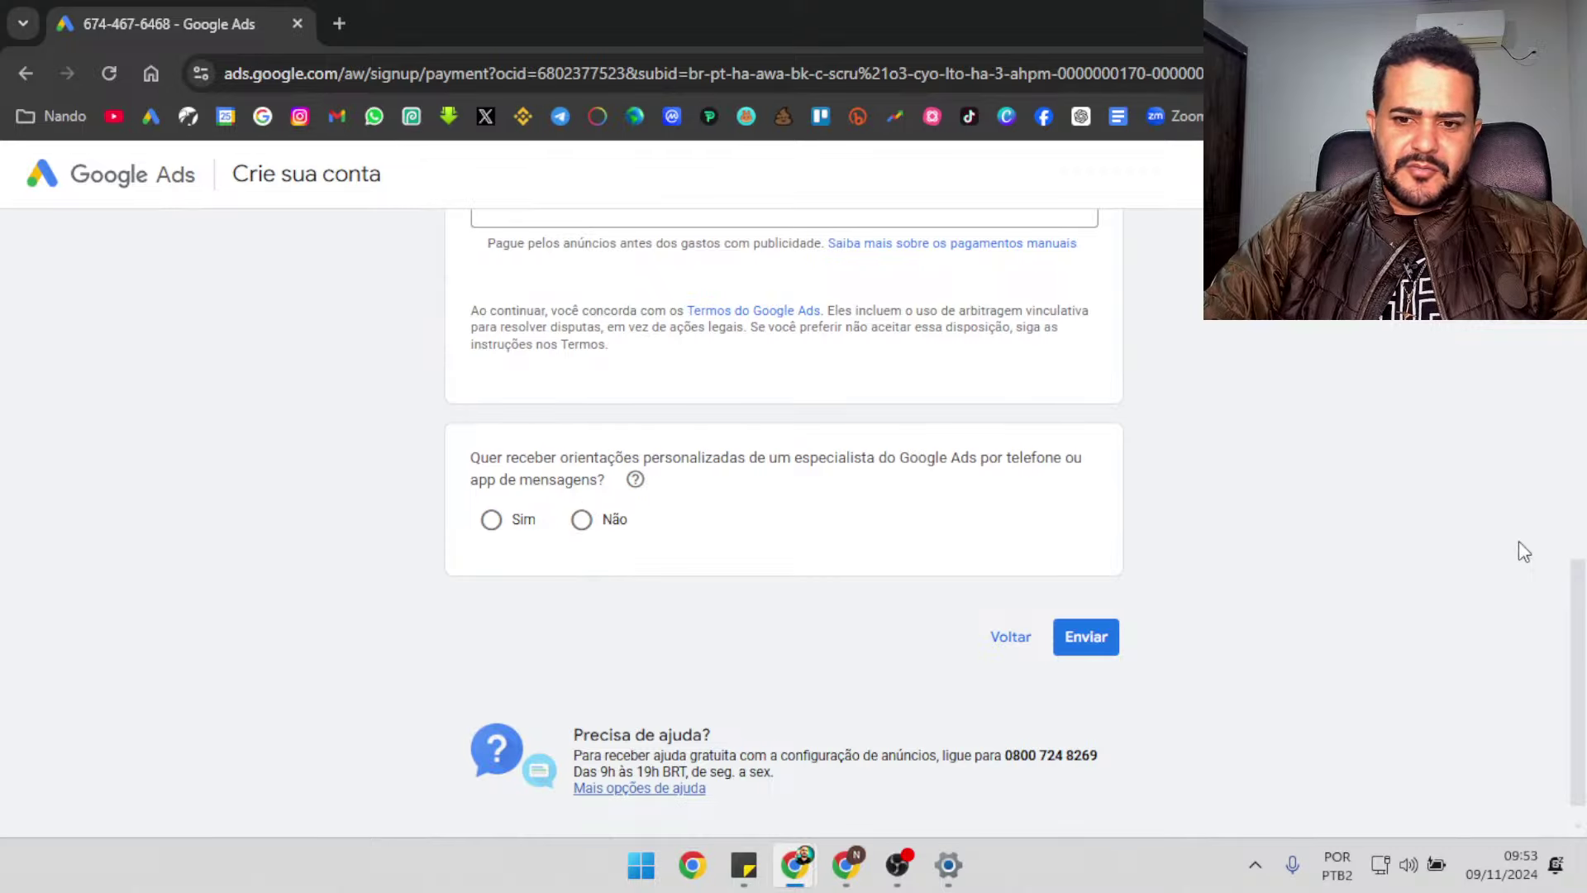
click(582, 521)
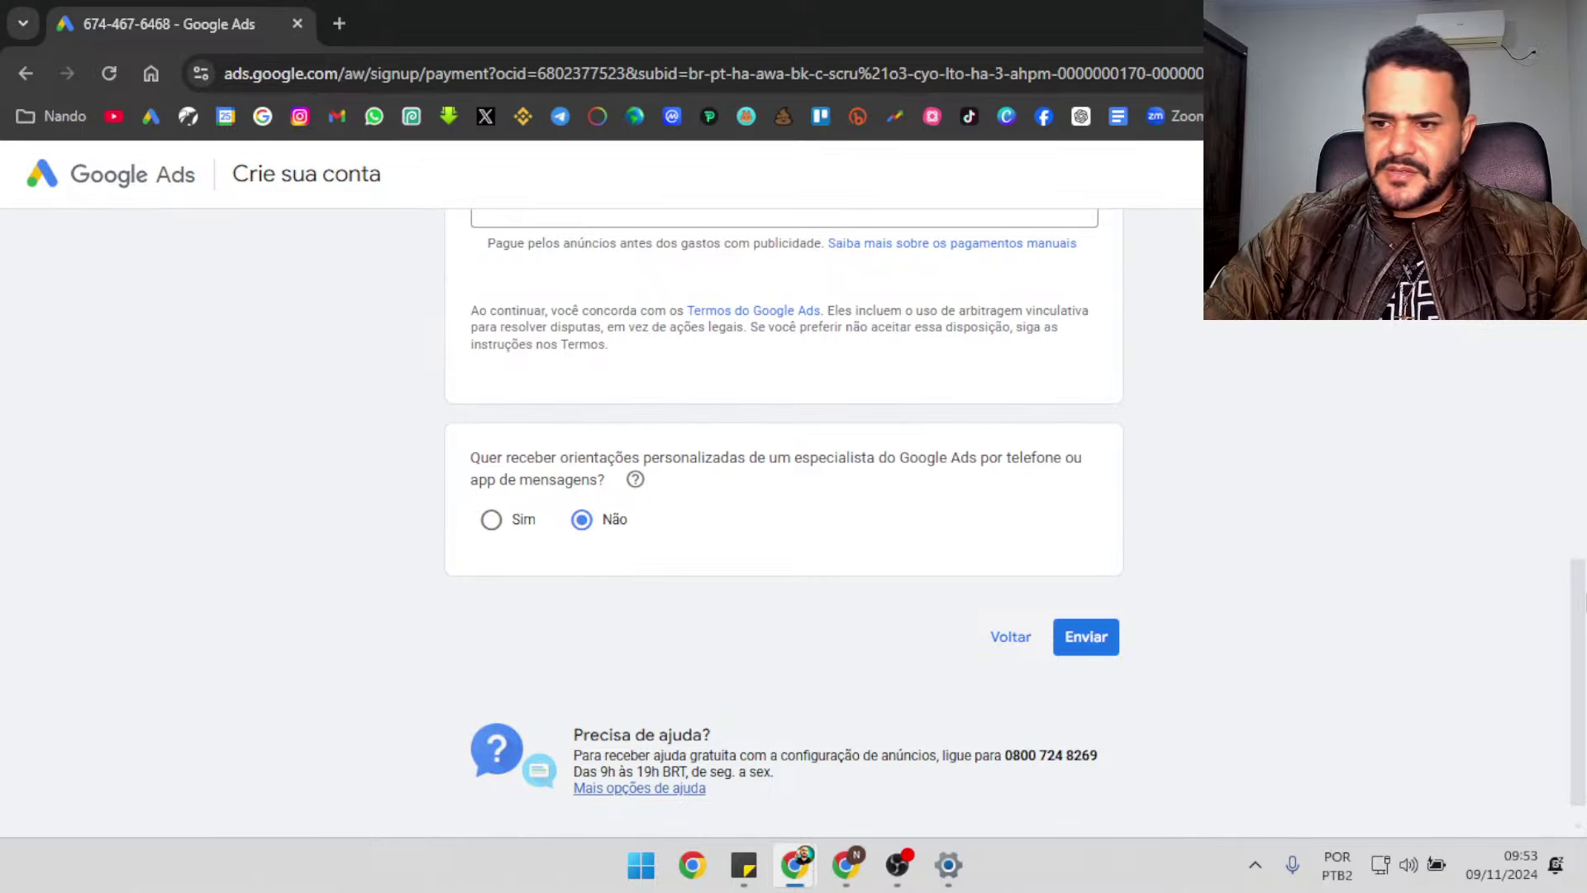
scroll(1206, 675, down, 1)
scroll(1207, 674, up, 3)
scroll(1207, 674, down, 2)
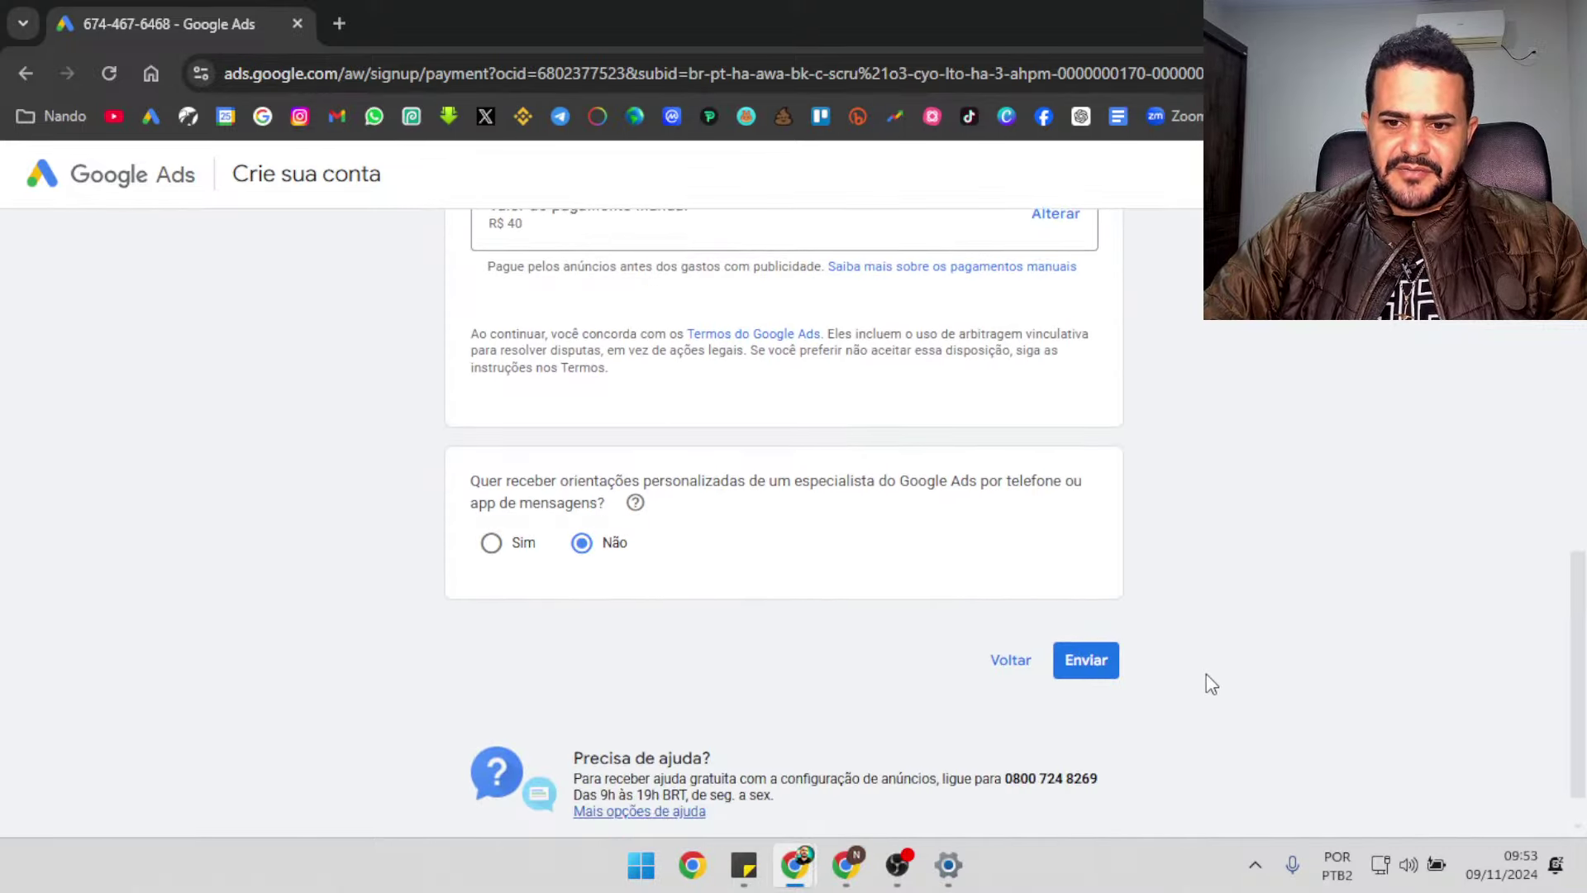
click(1098, 669)
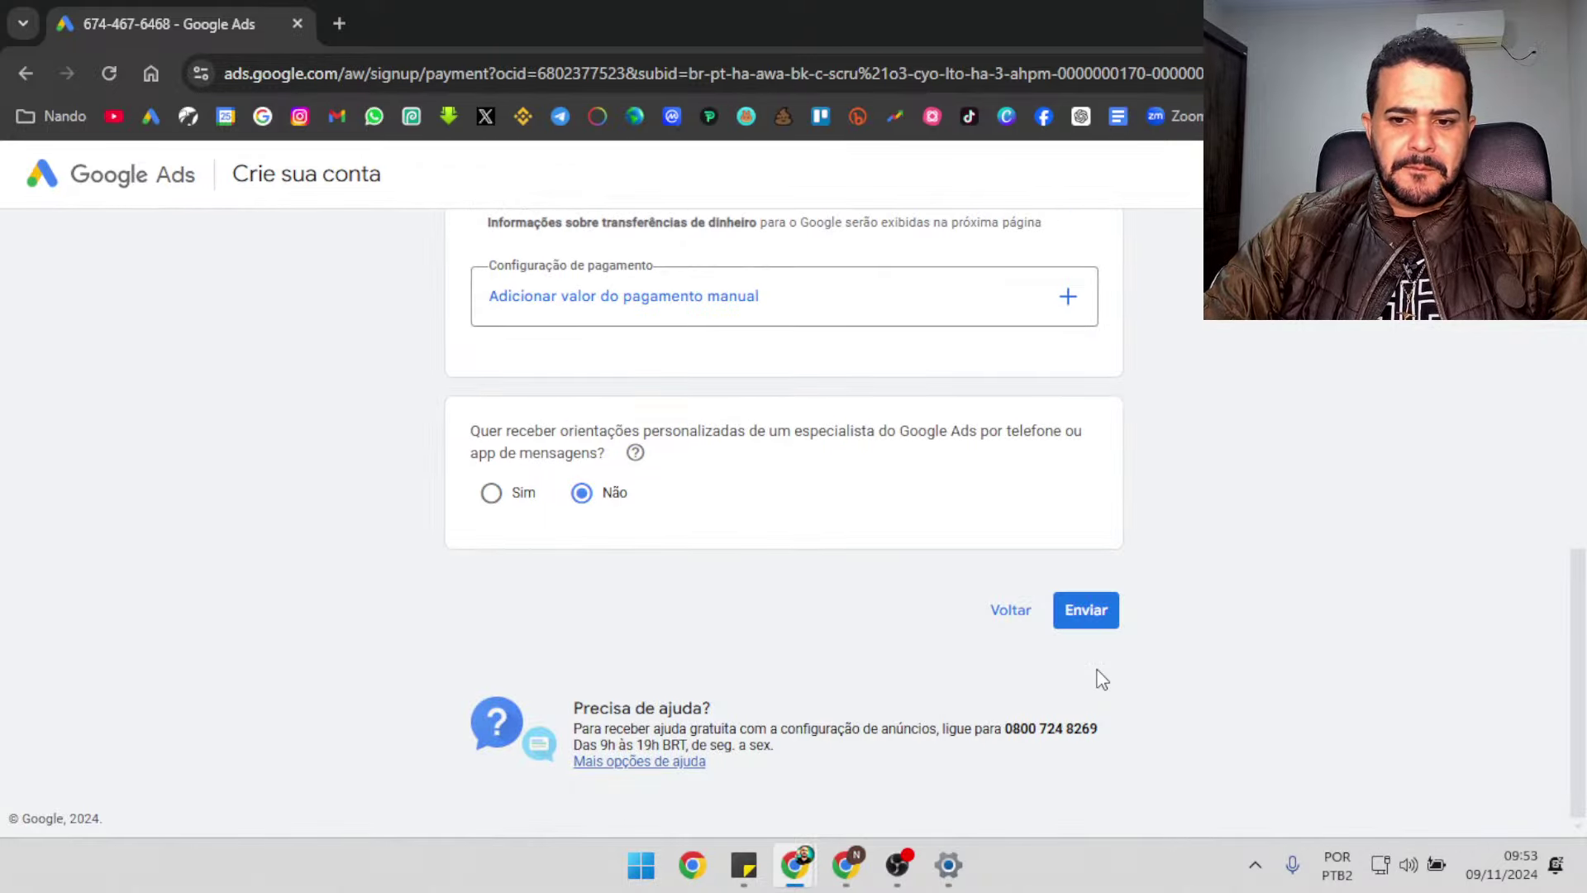
Reconfirm the R$ 40,00 manual payment amount and resubmit to get the Pix code
scroll(783, 520, up, 10)
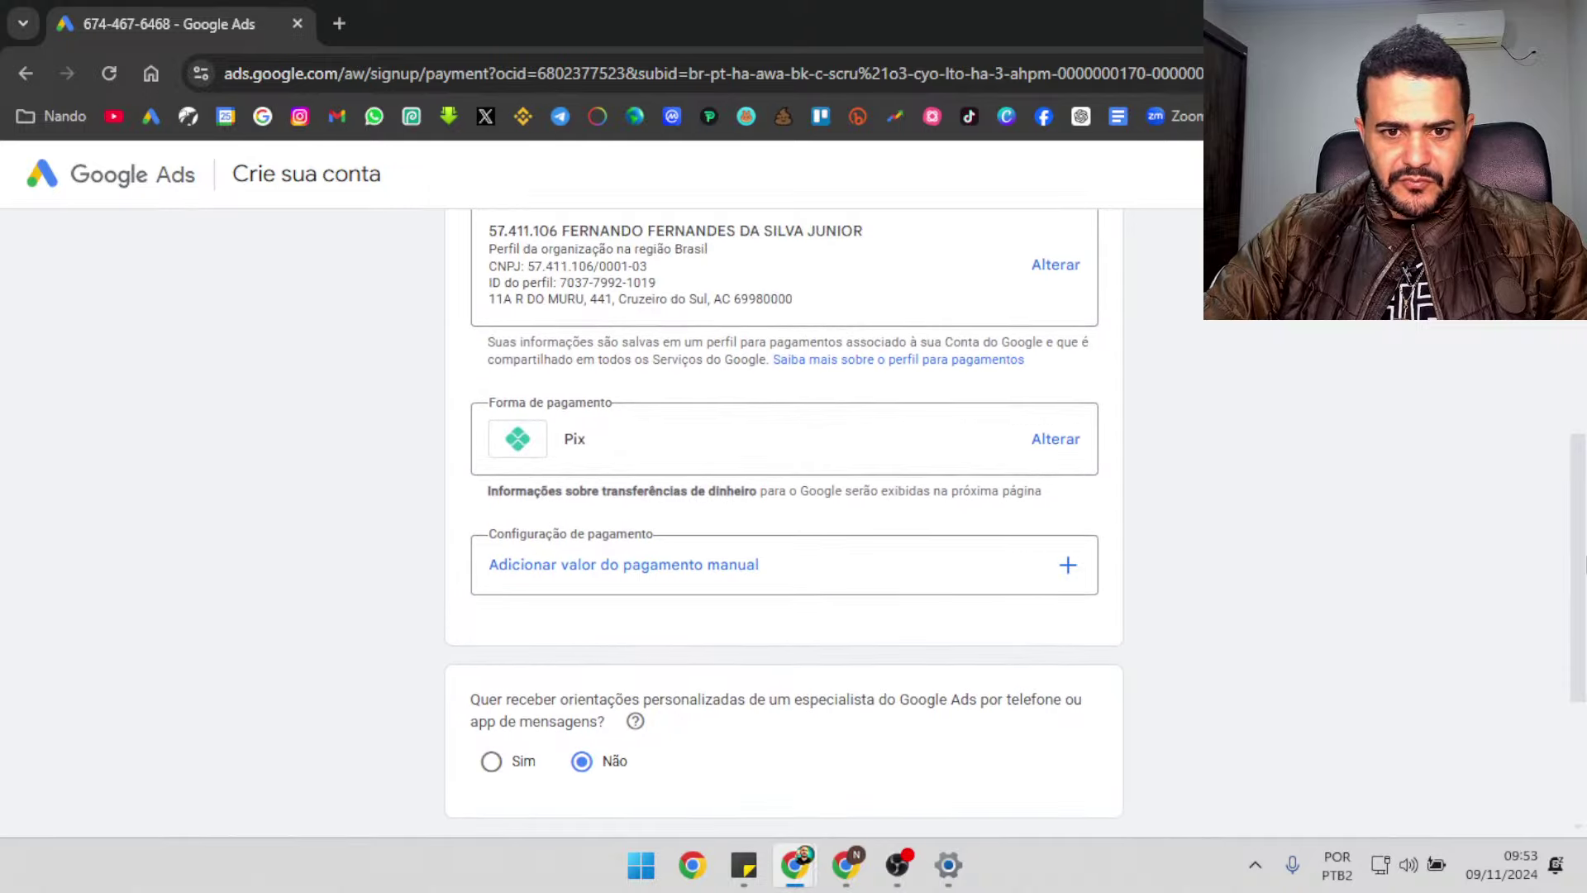
scroll(784, 520, down, 7)
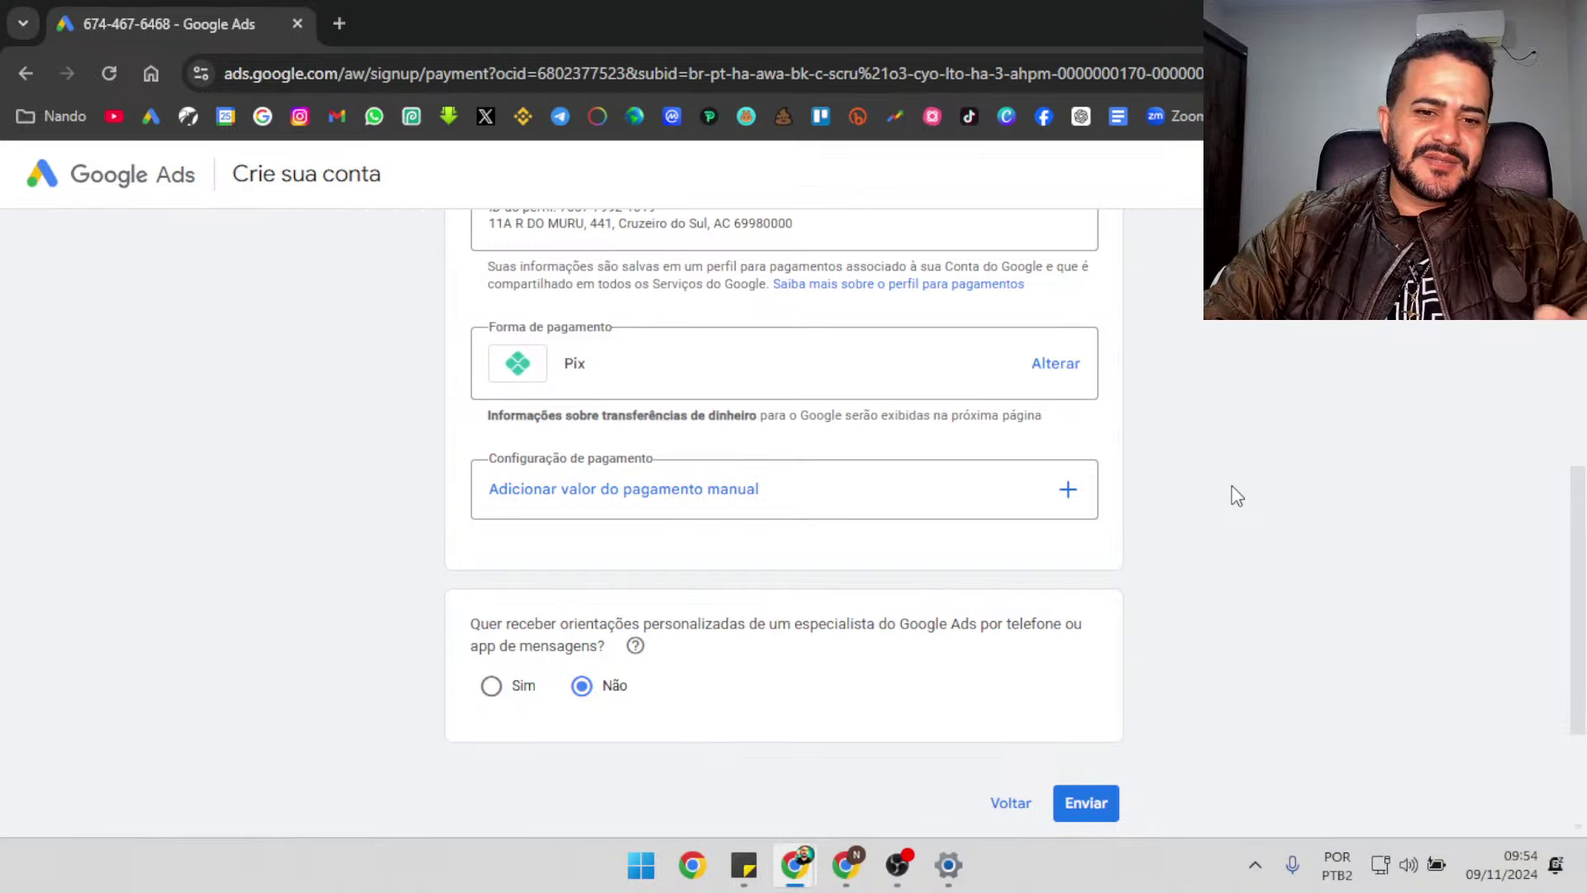
click(1034, 500)
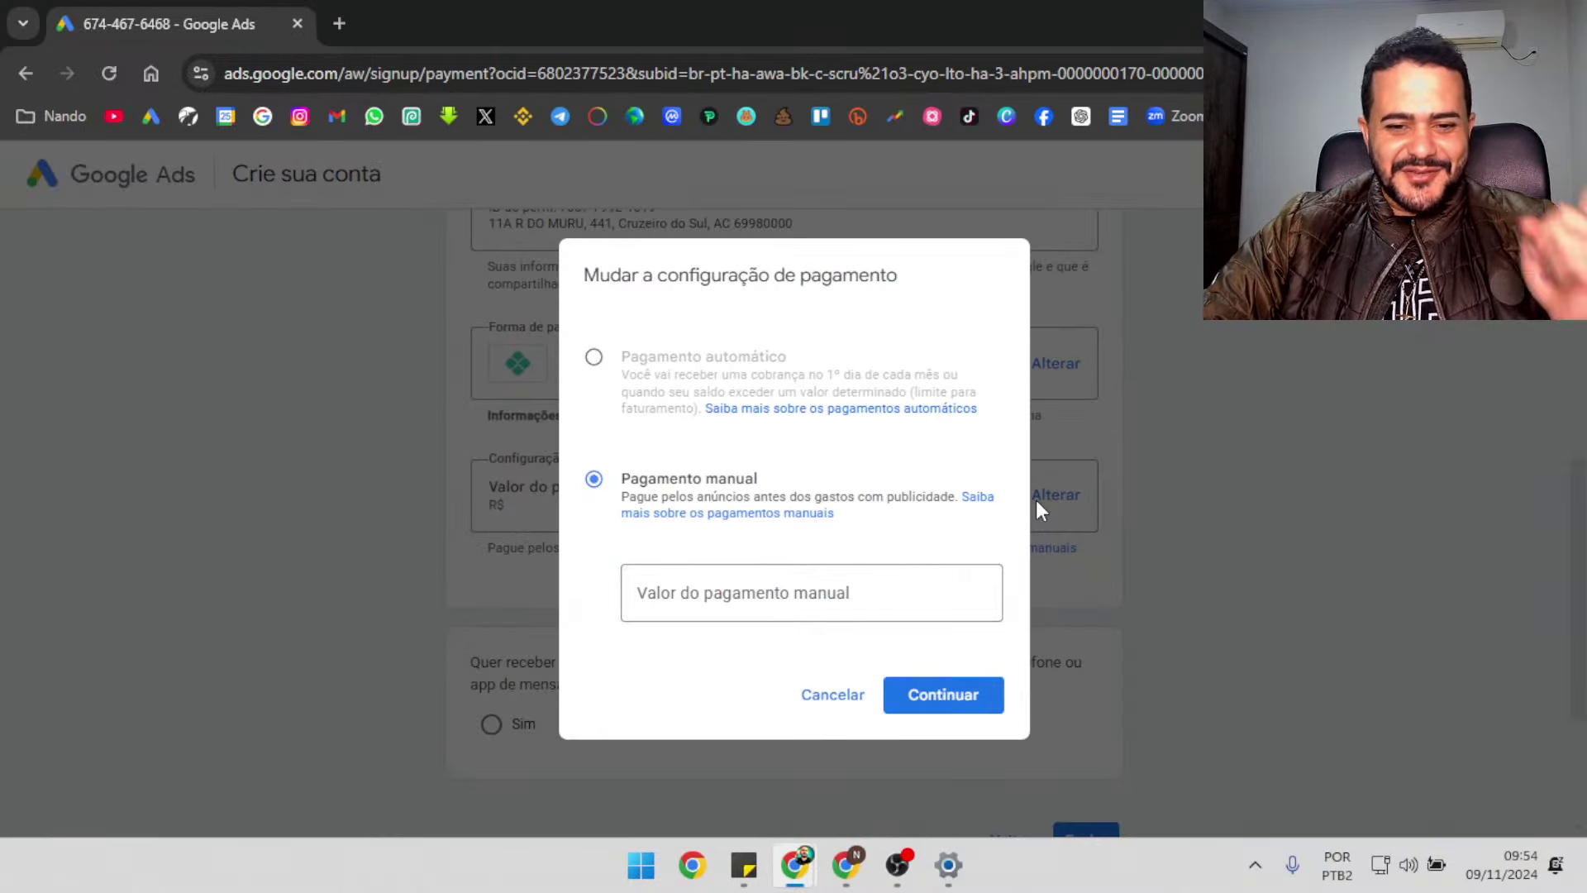
click(837, 587)
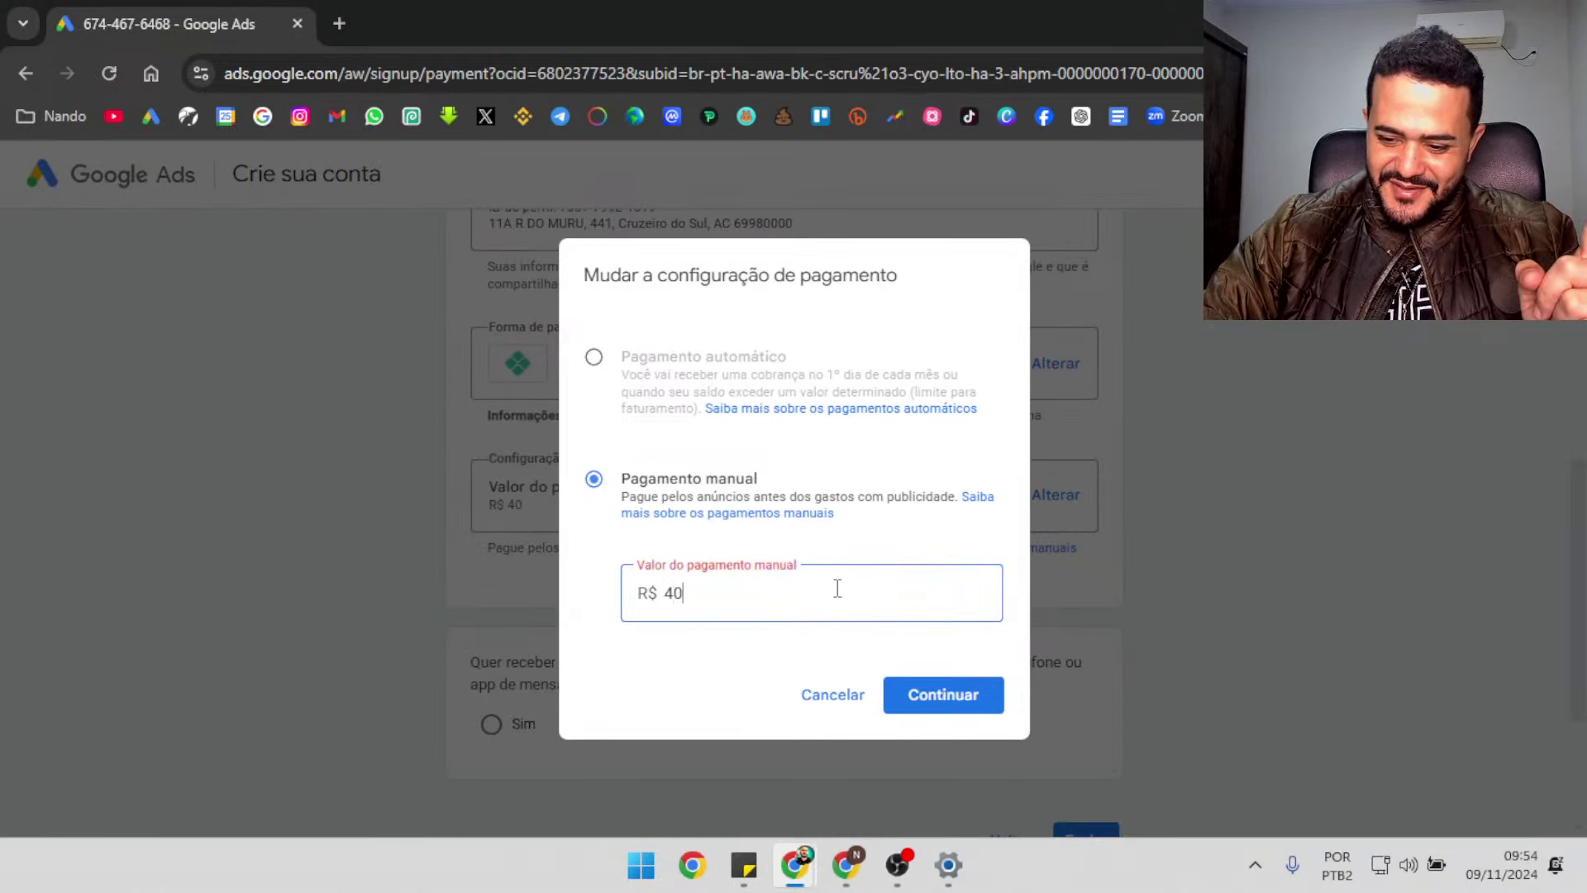
click(947, 706)
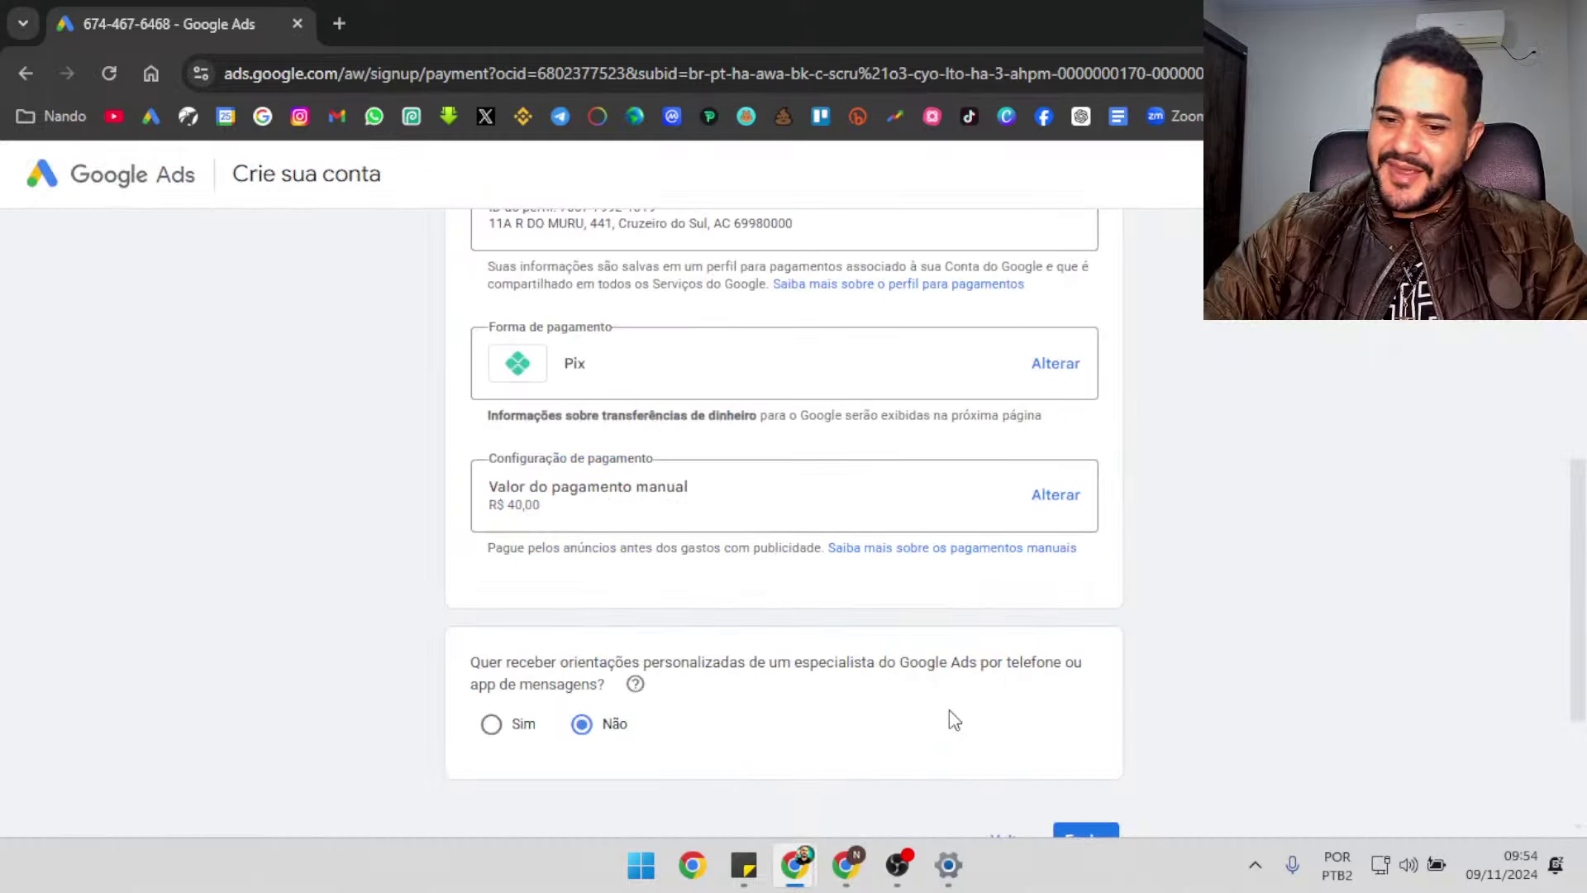
scroll(1571, 578, down, 2)
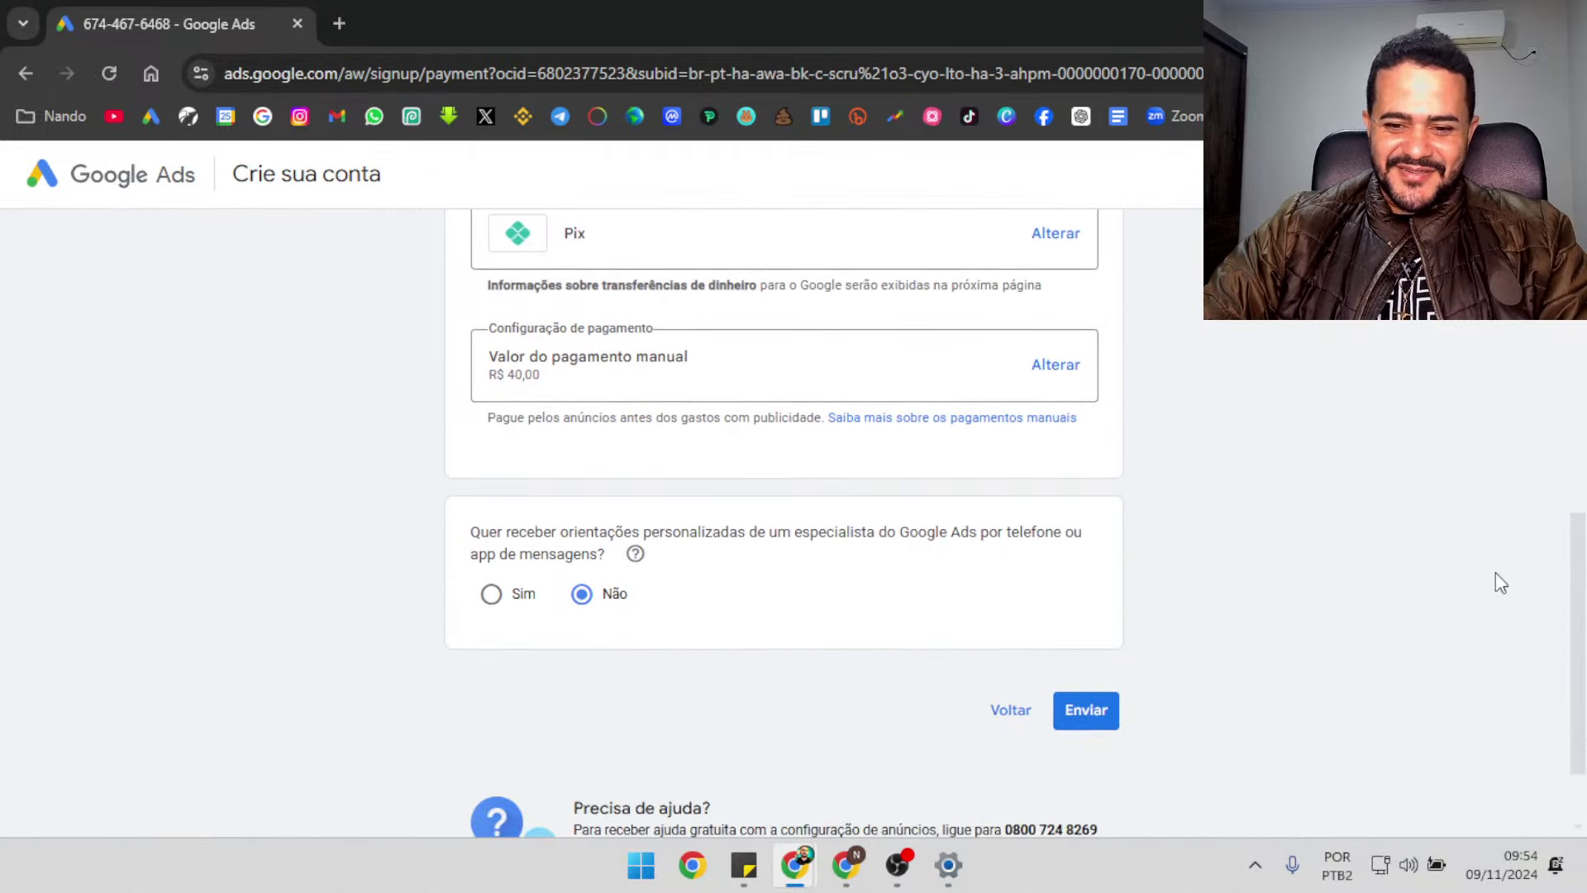
click(1091, 709)
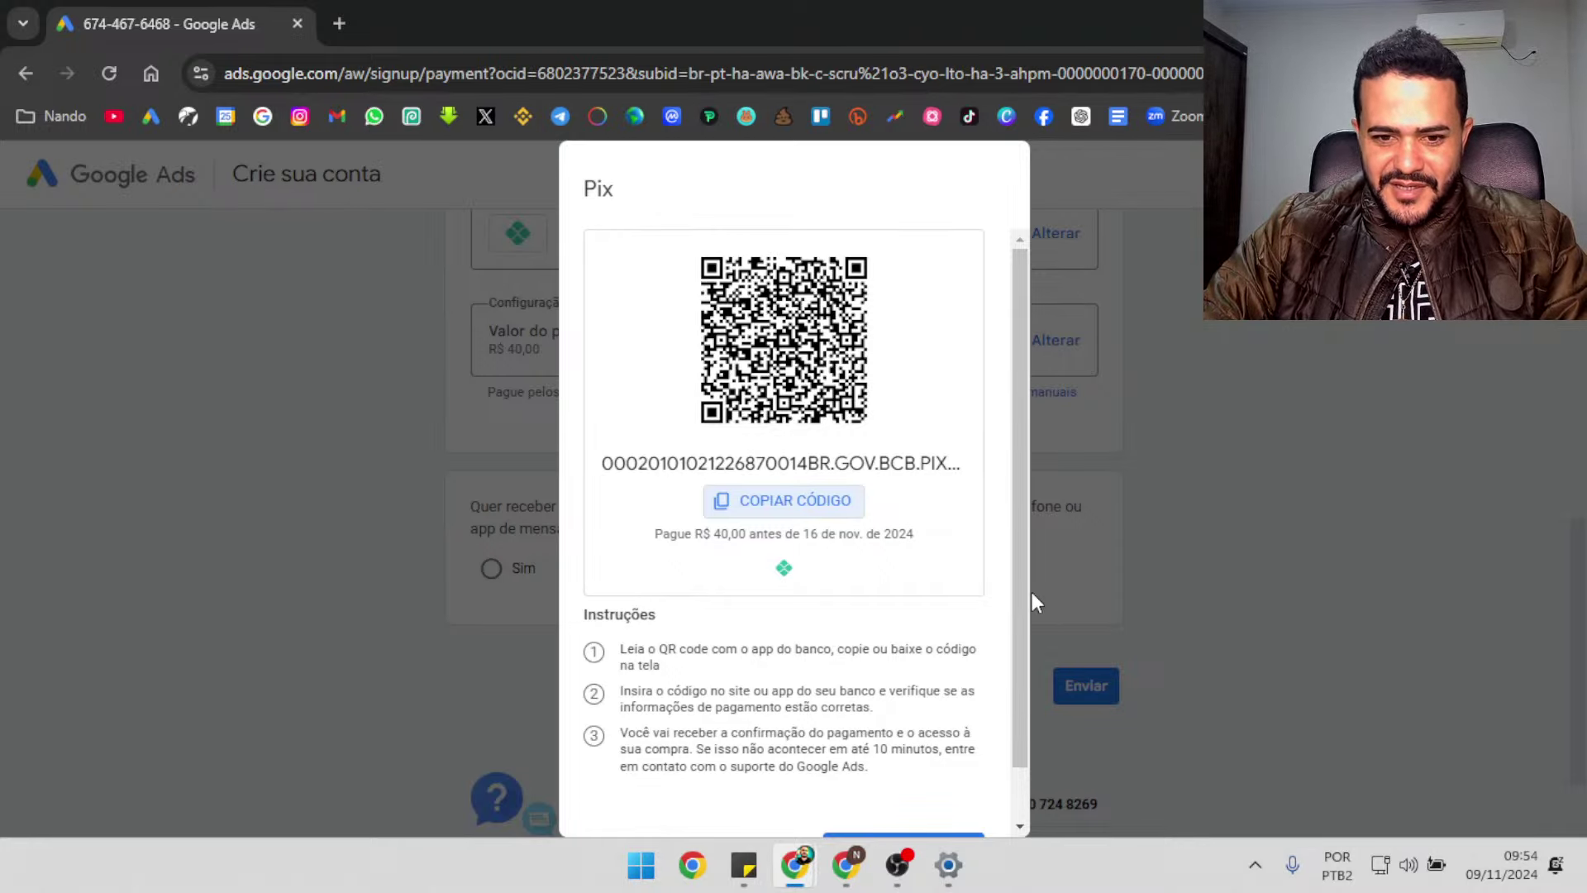
Download and copy the Pix payment code, then try finishing with Concluído
drag(1024, 587, 1030, 715)
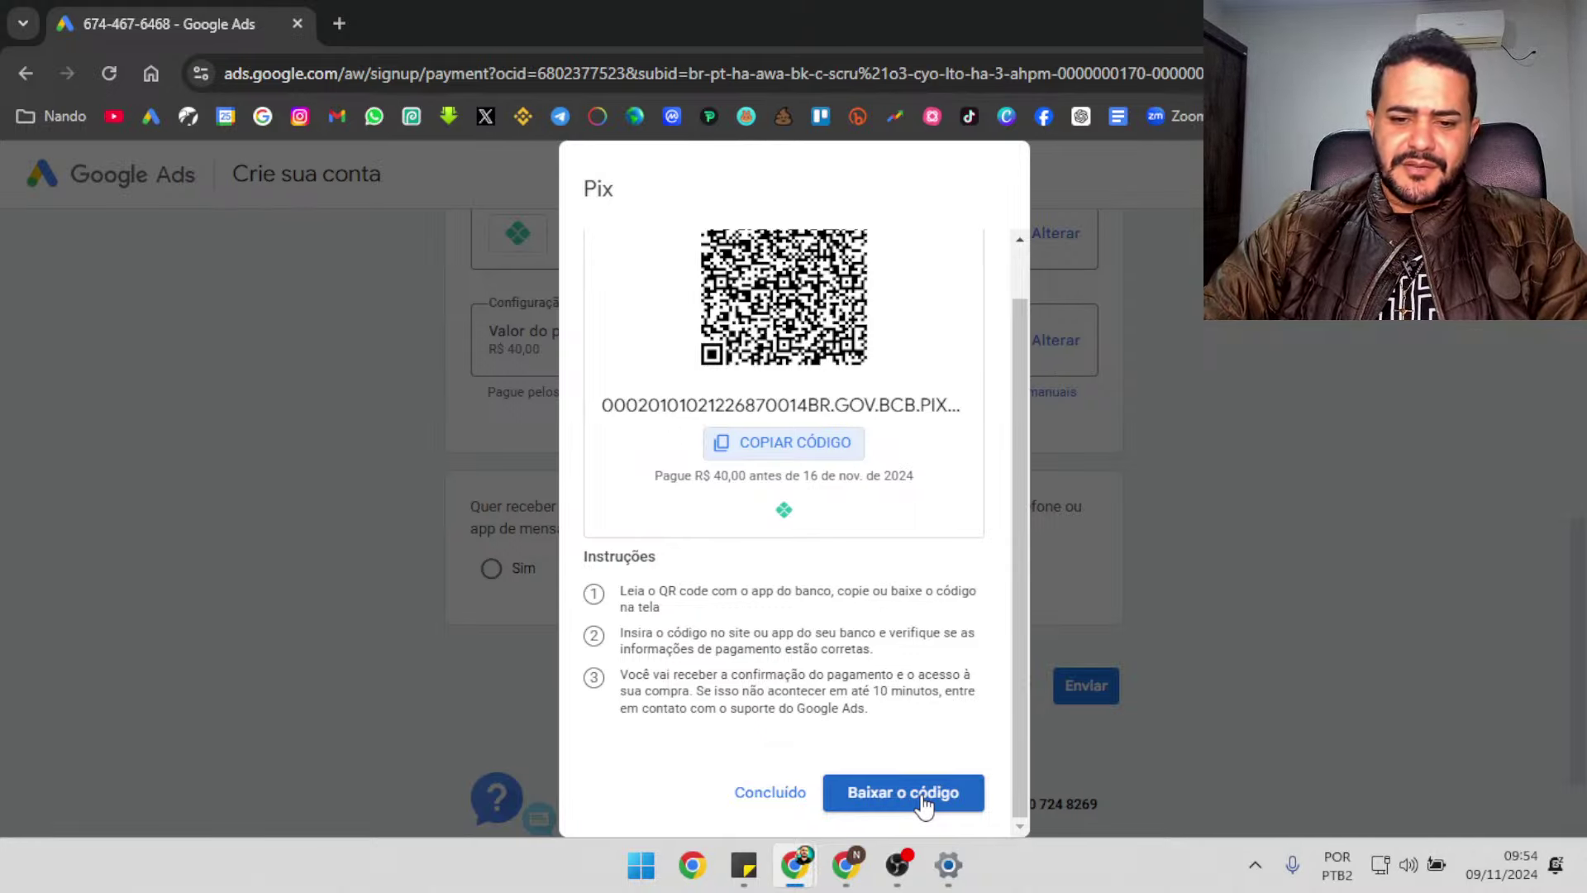
click(925, 799)
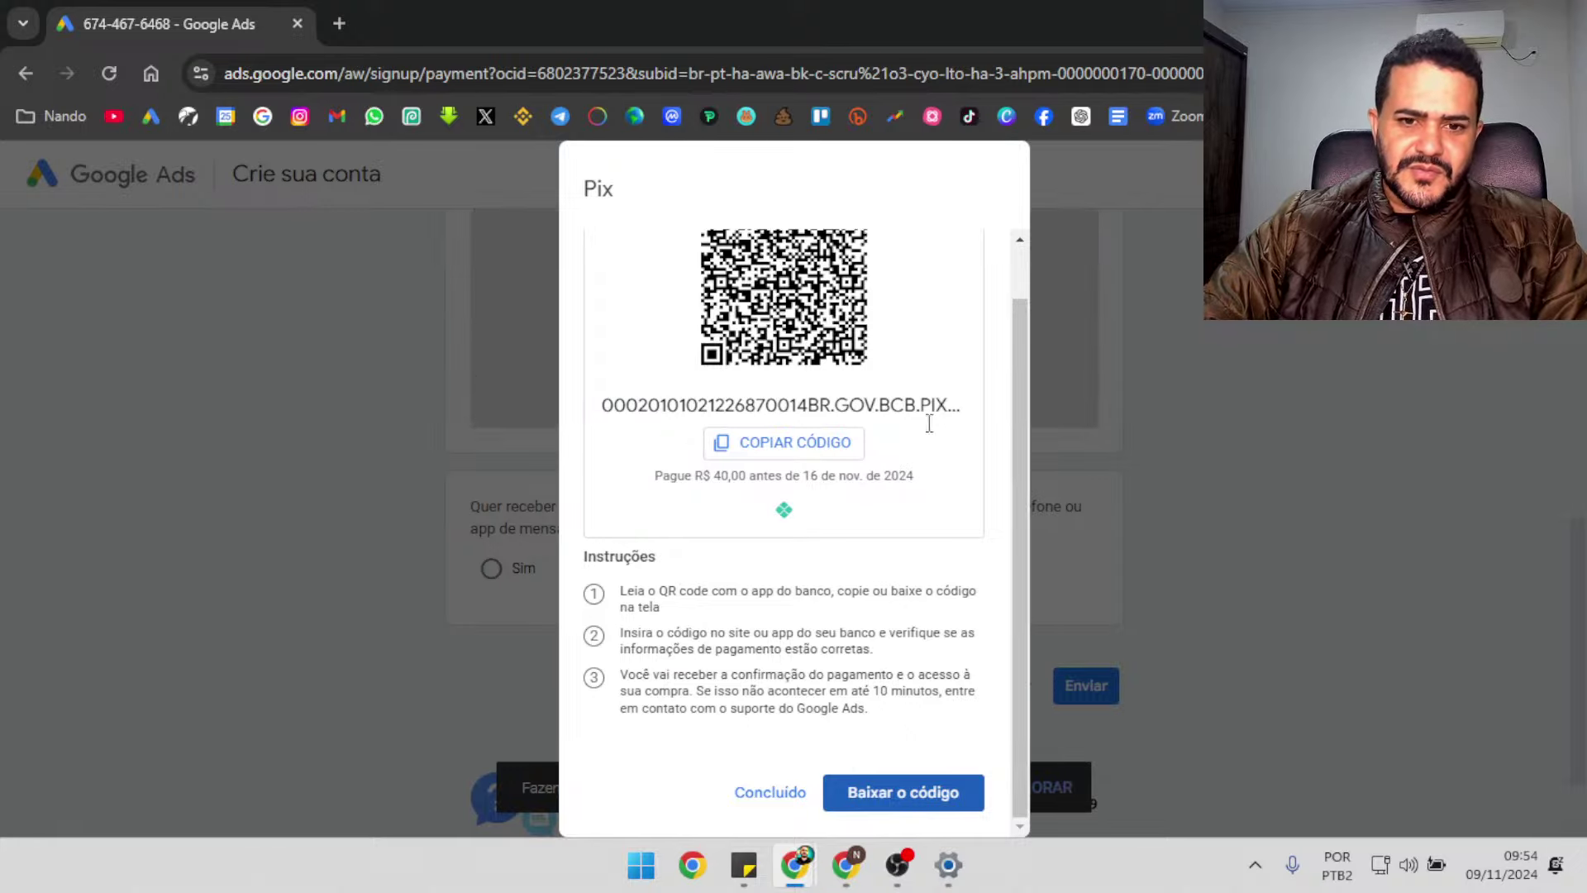
click(814, 453)
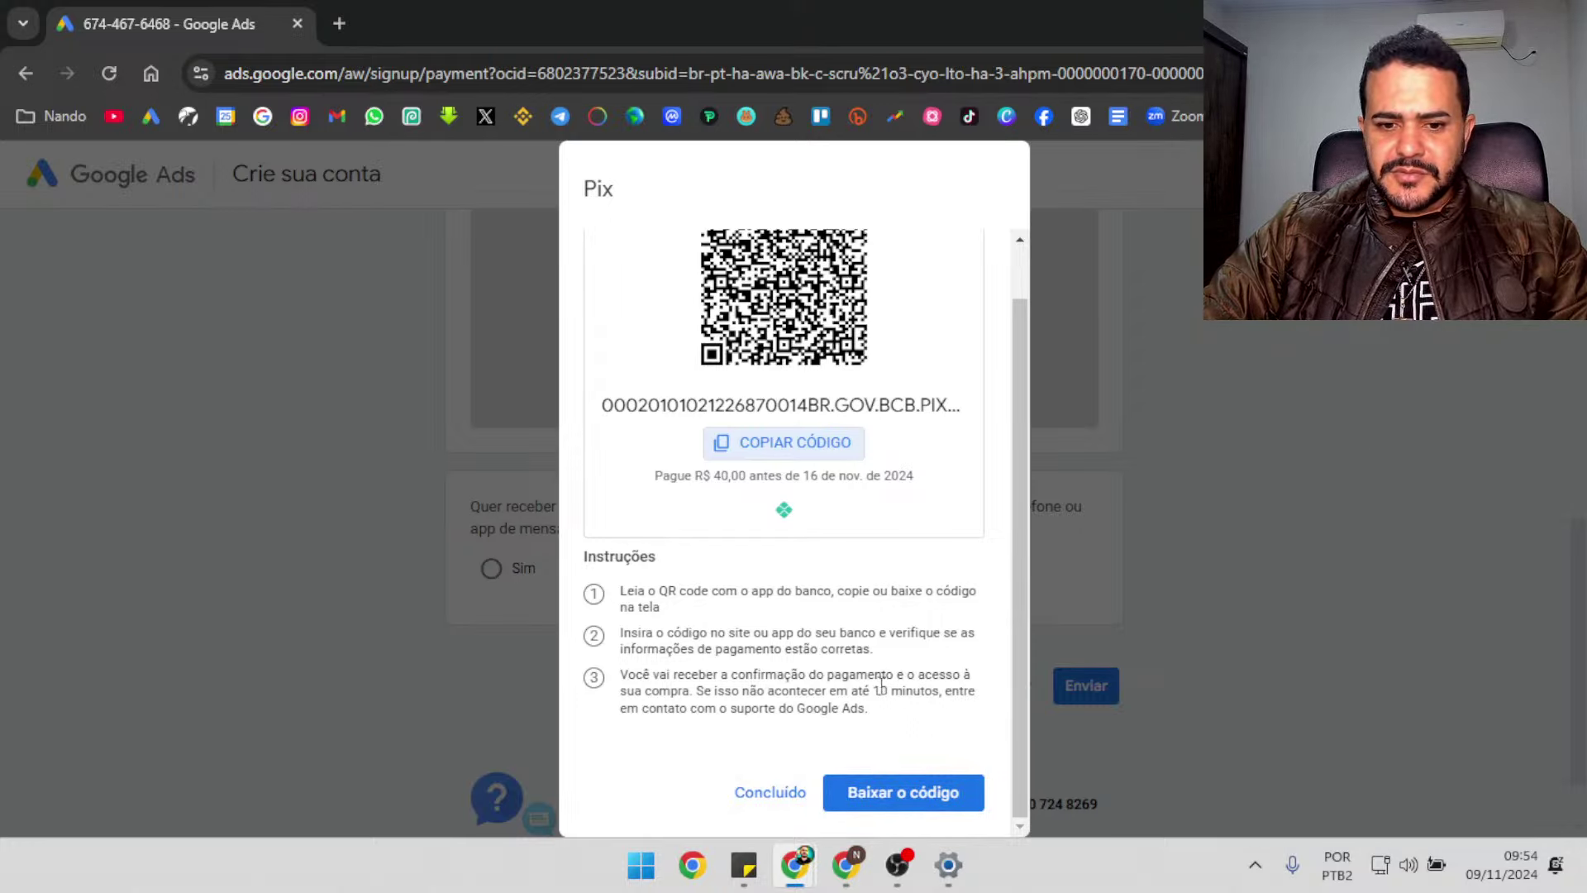
click(786, 800)
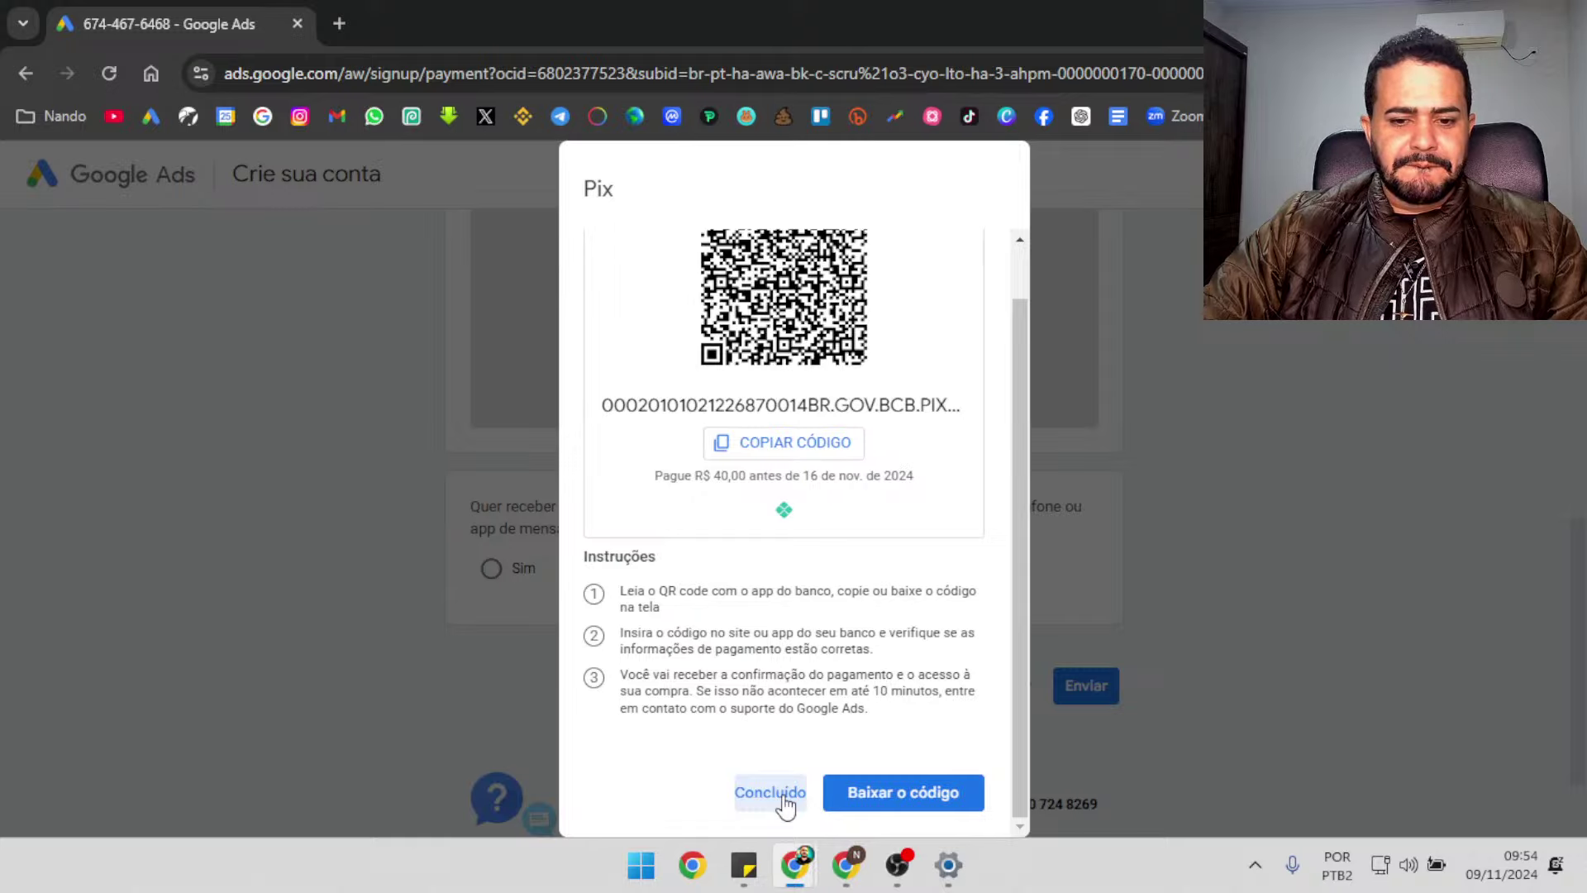
click(786, 801)
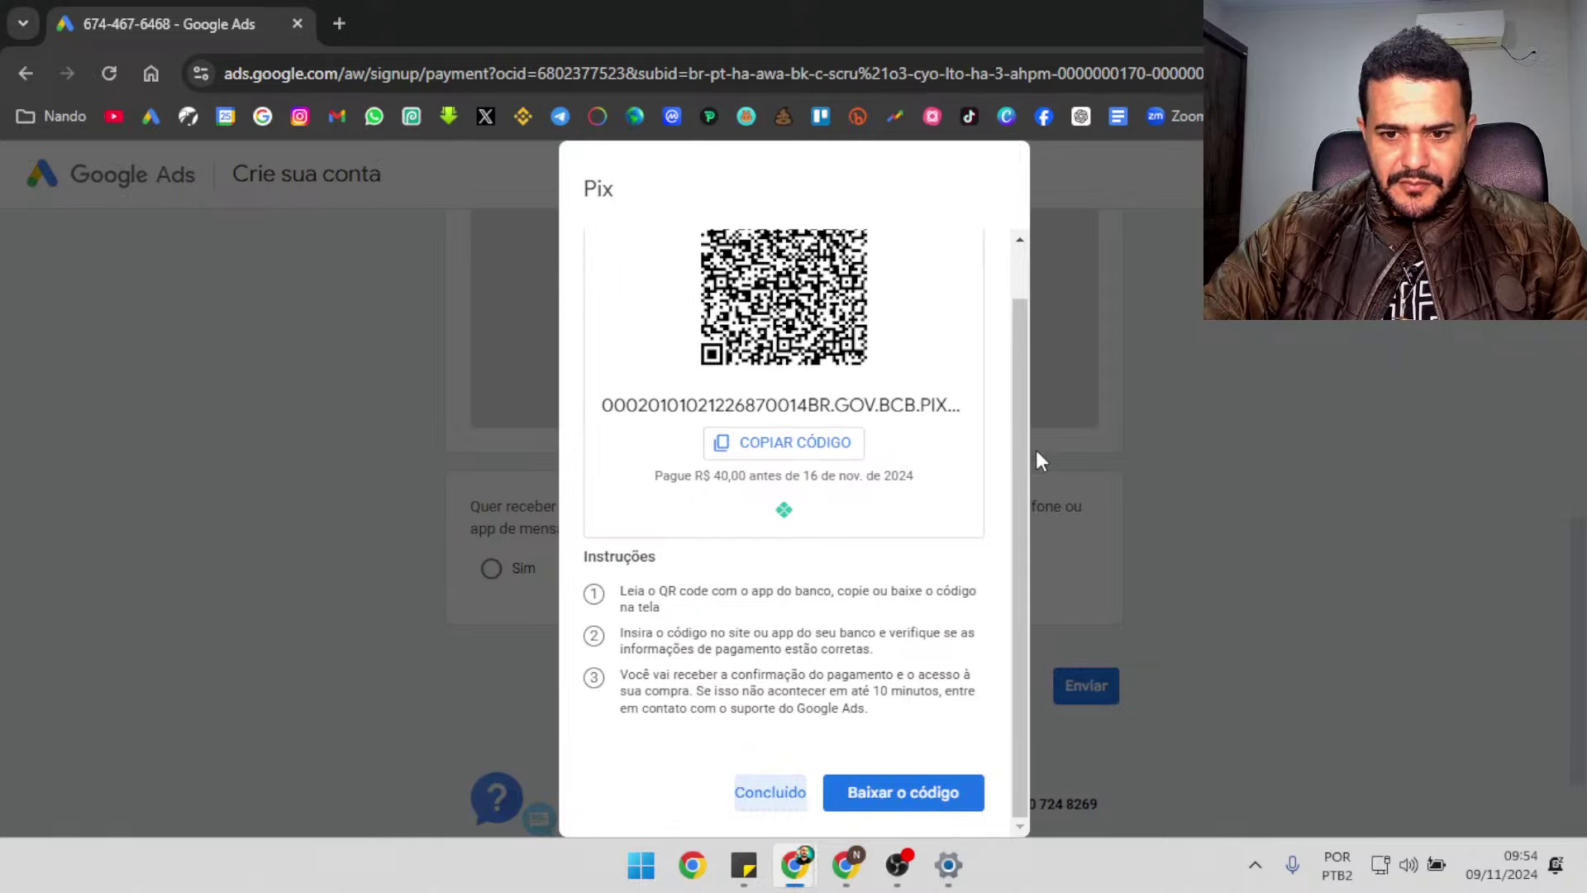
Zoom the page out and reload the signup to reach the account-activated notice
drag(1024, 469, 1056, 758)
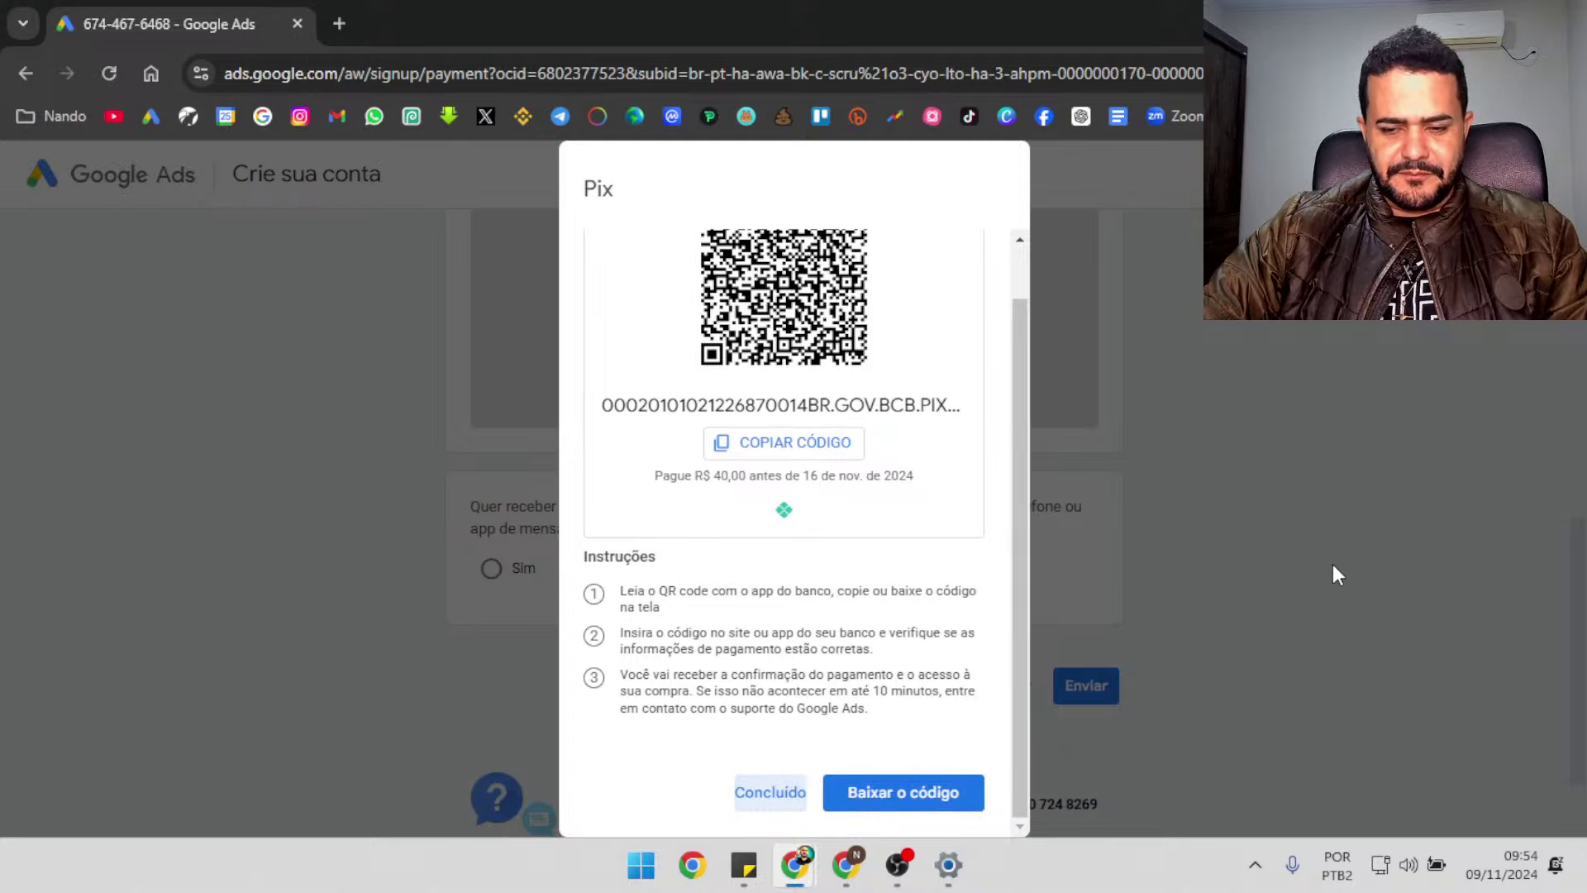
right_click(1301, 506)
click(1198, 529)
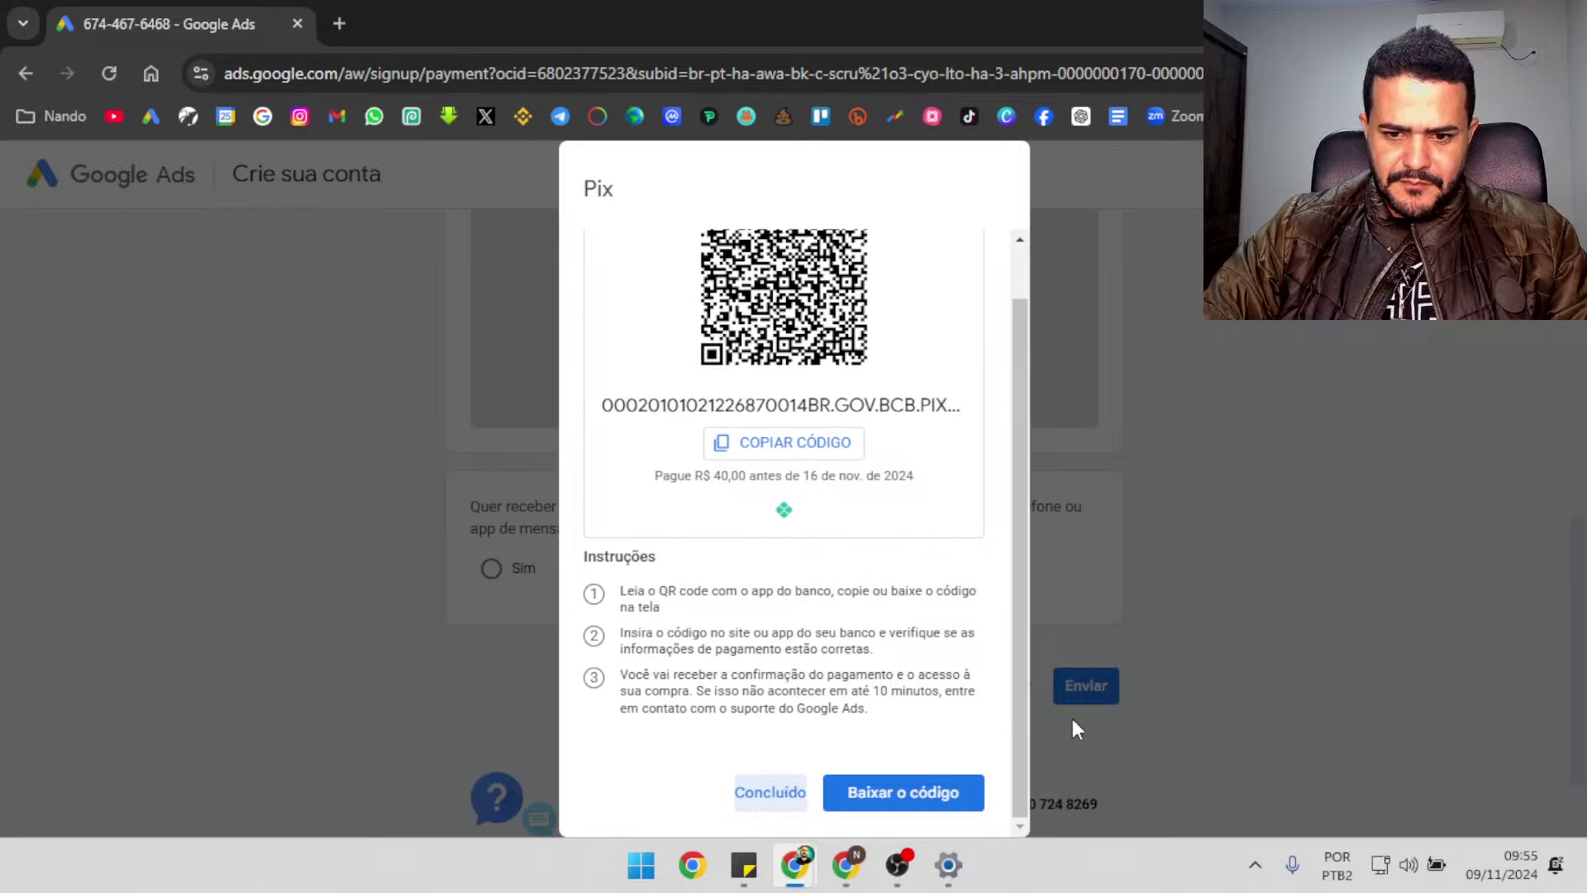
key(ctrl+minus)
key(ctrl+minus)
key(ctrl+minus)
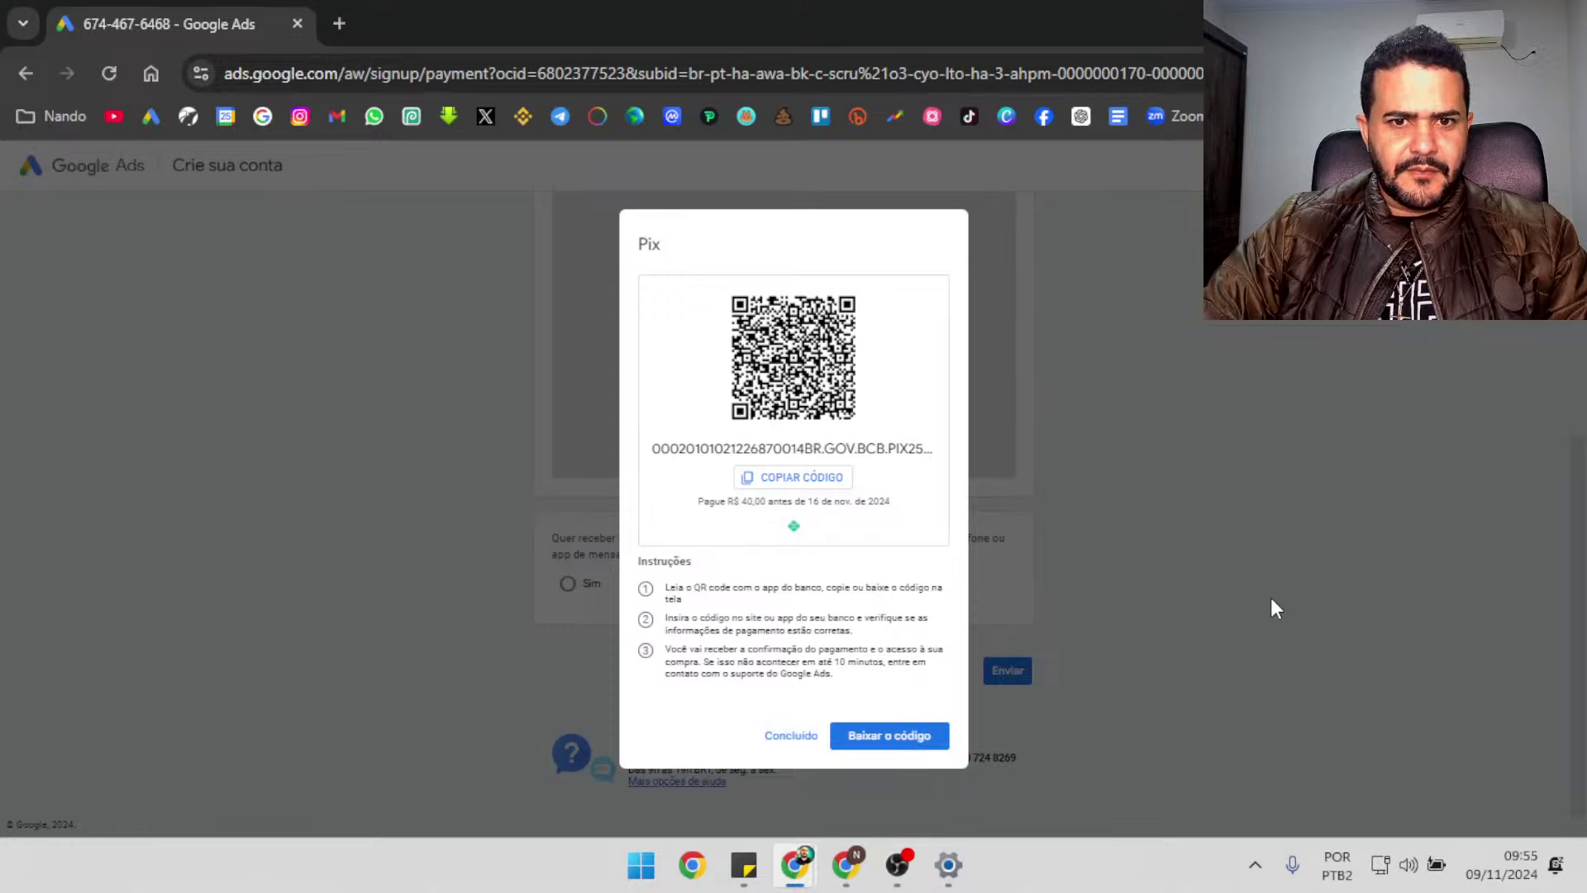
click(111, 78)
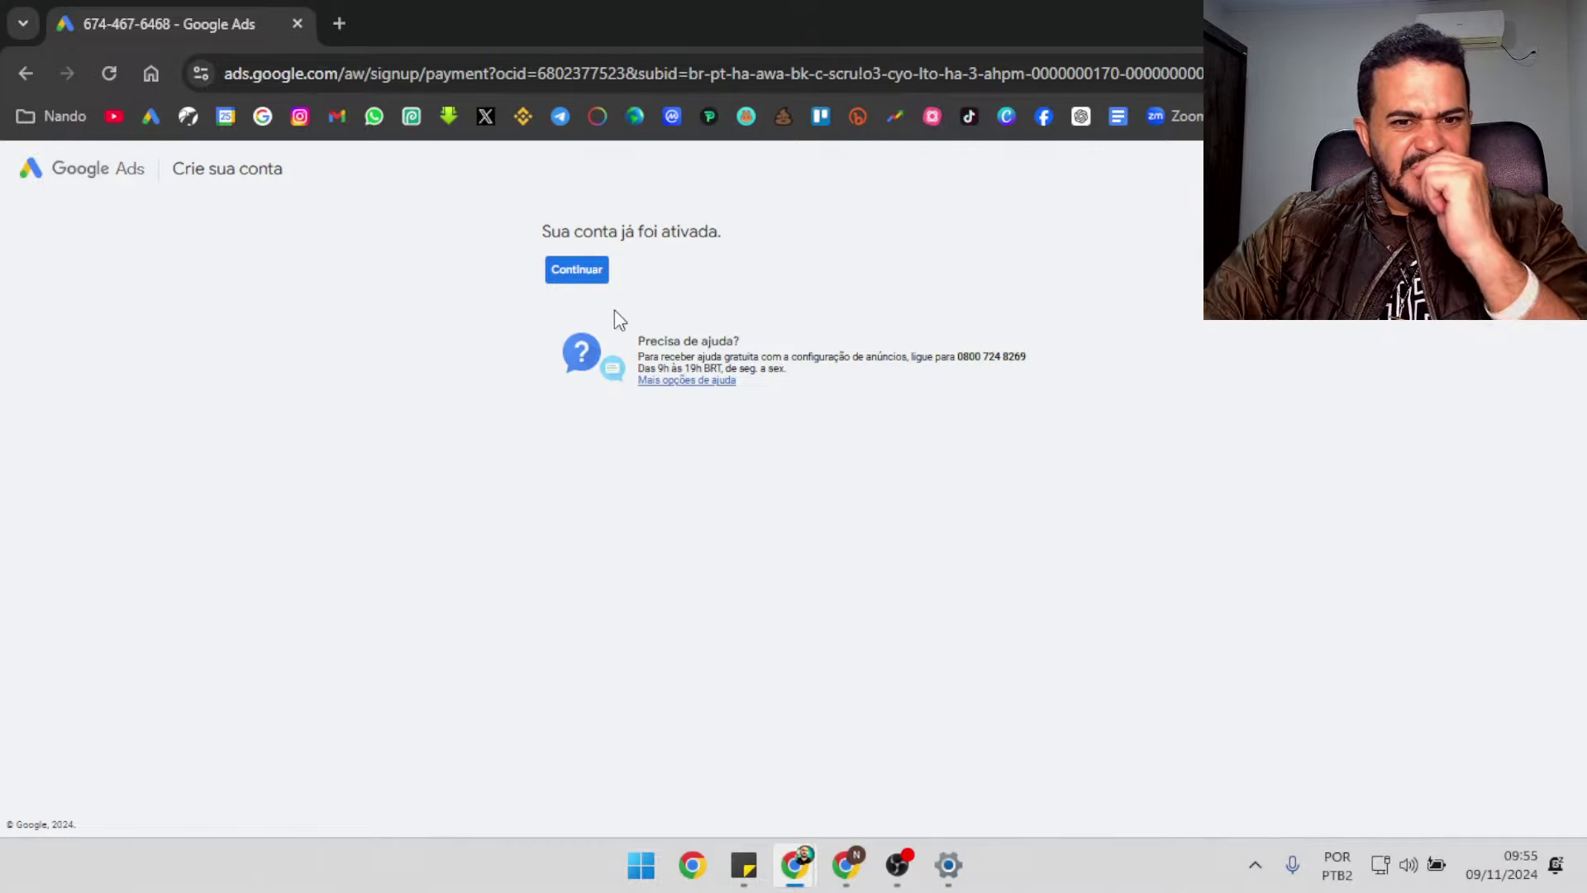
Answer Não to agency and 'Sim, pagamos diretamente pelo Google Ads', then save verification
click(587, 269)
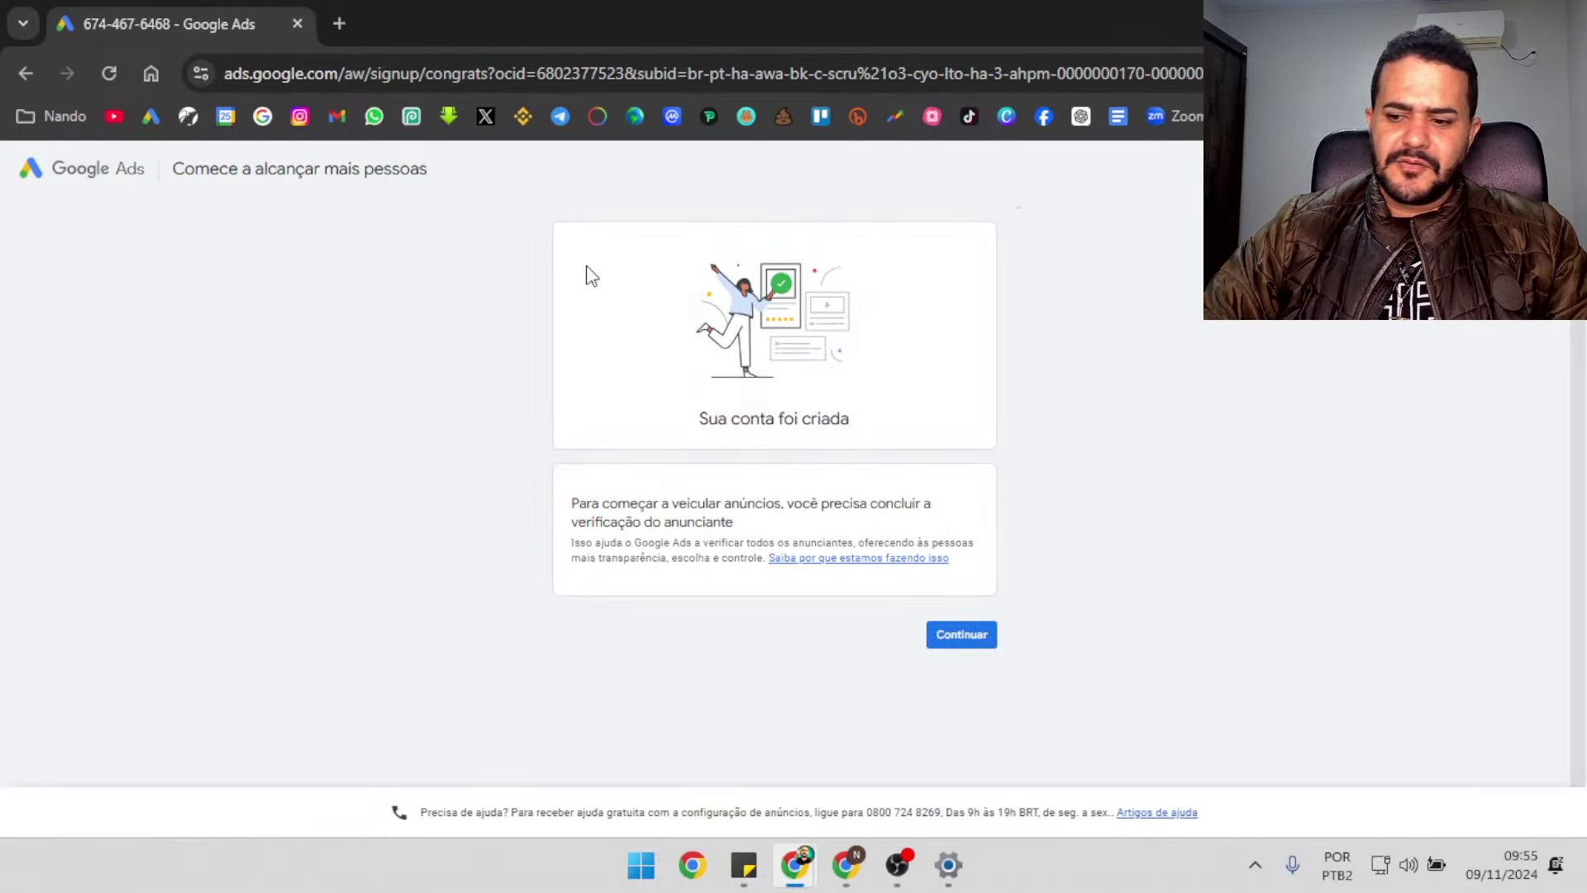
key(ctrl+plus)
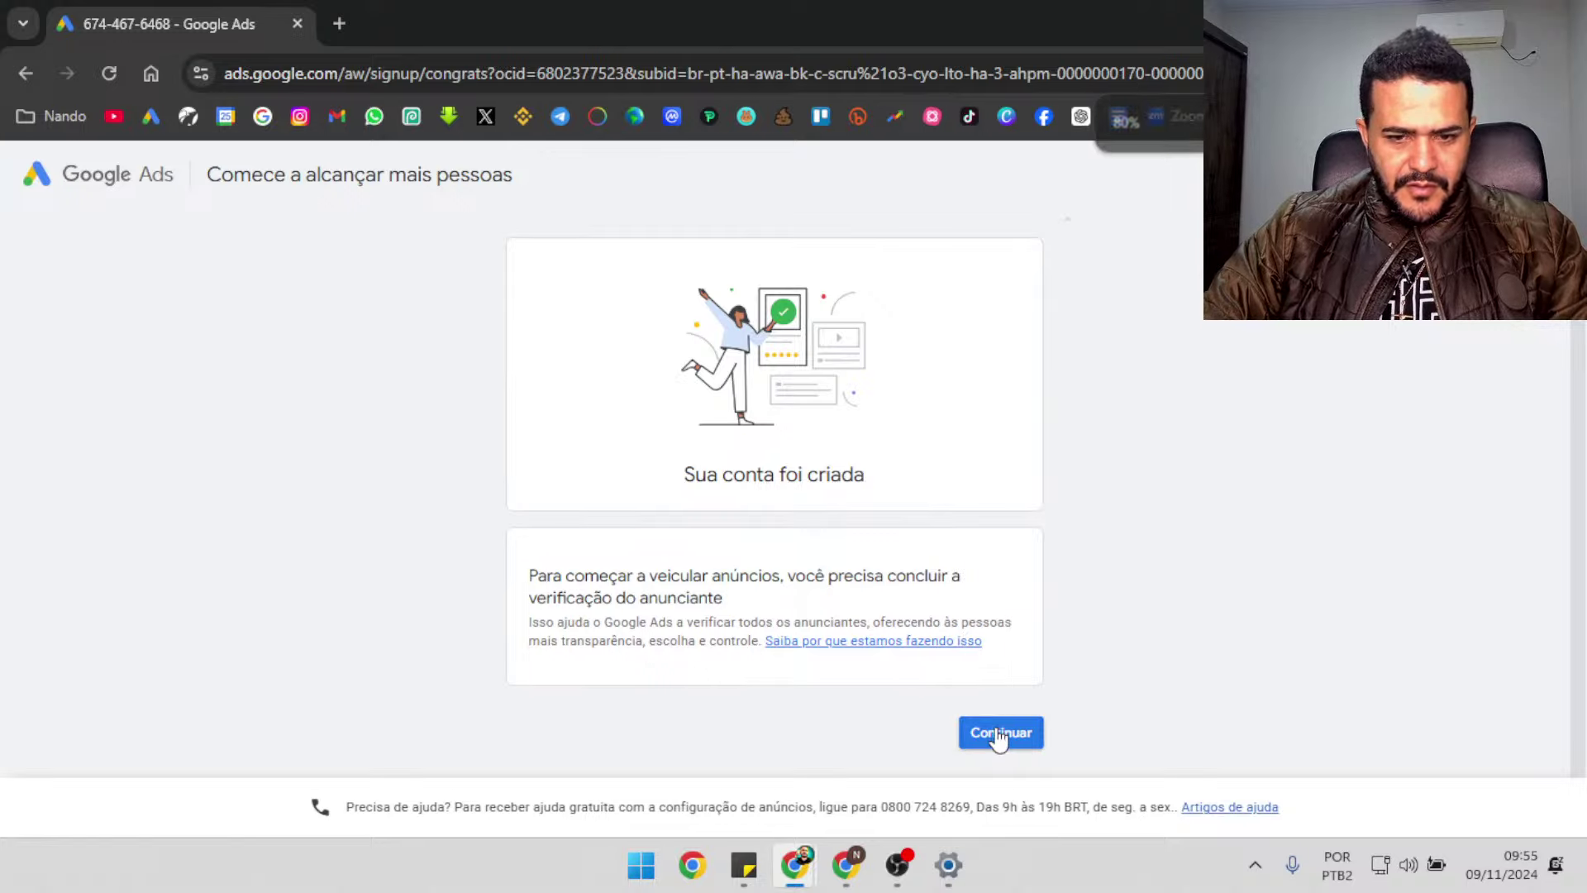
click(1004, 734)
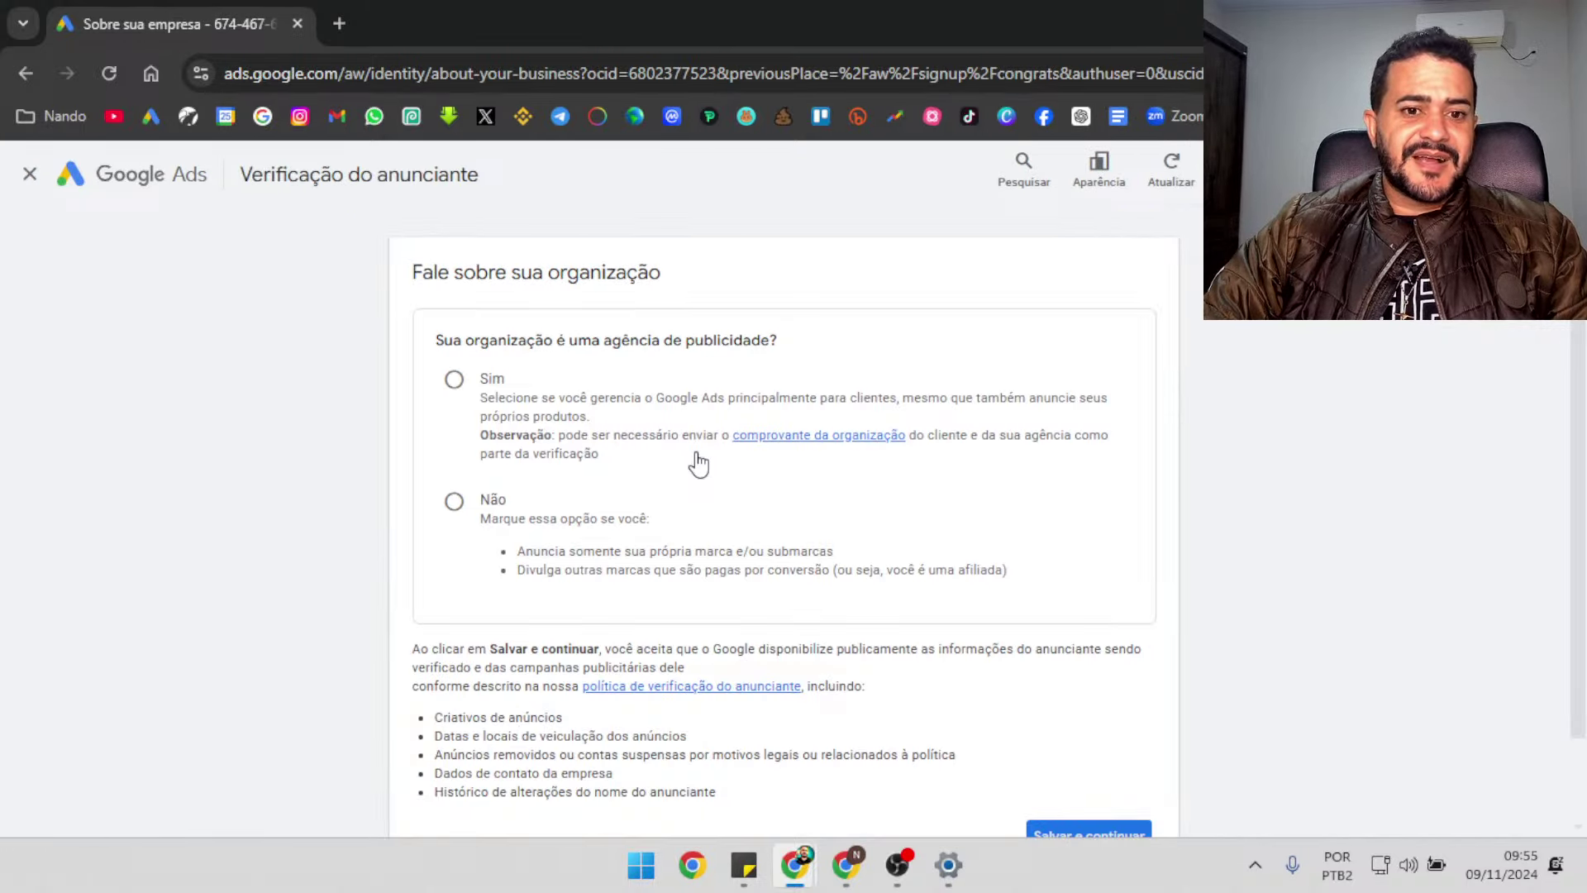
scroll(1581, 329, down, 2)
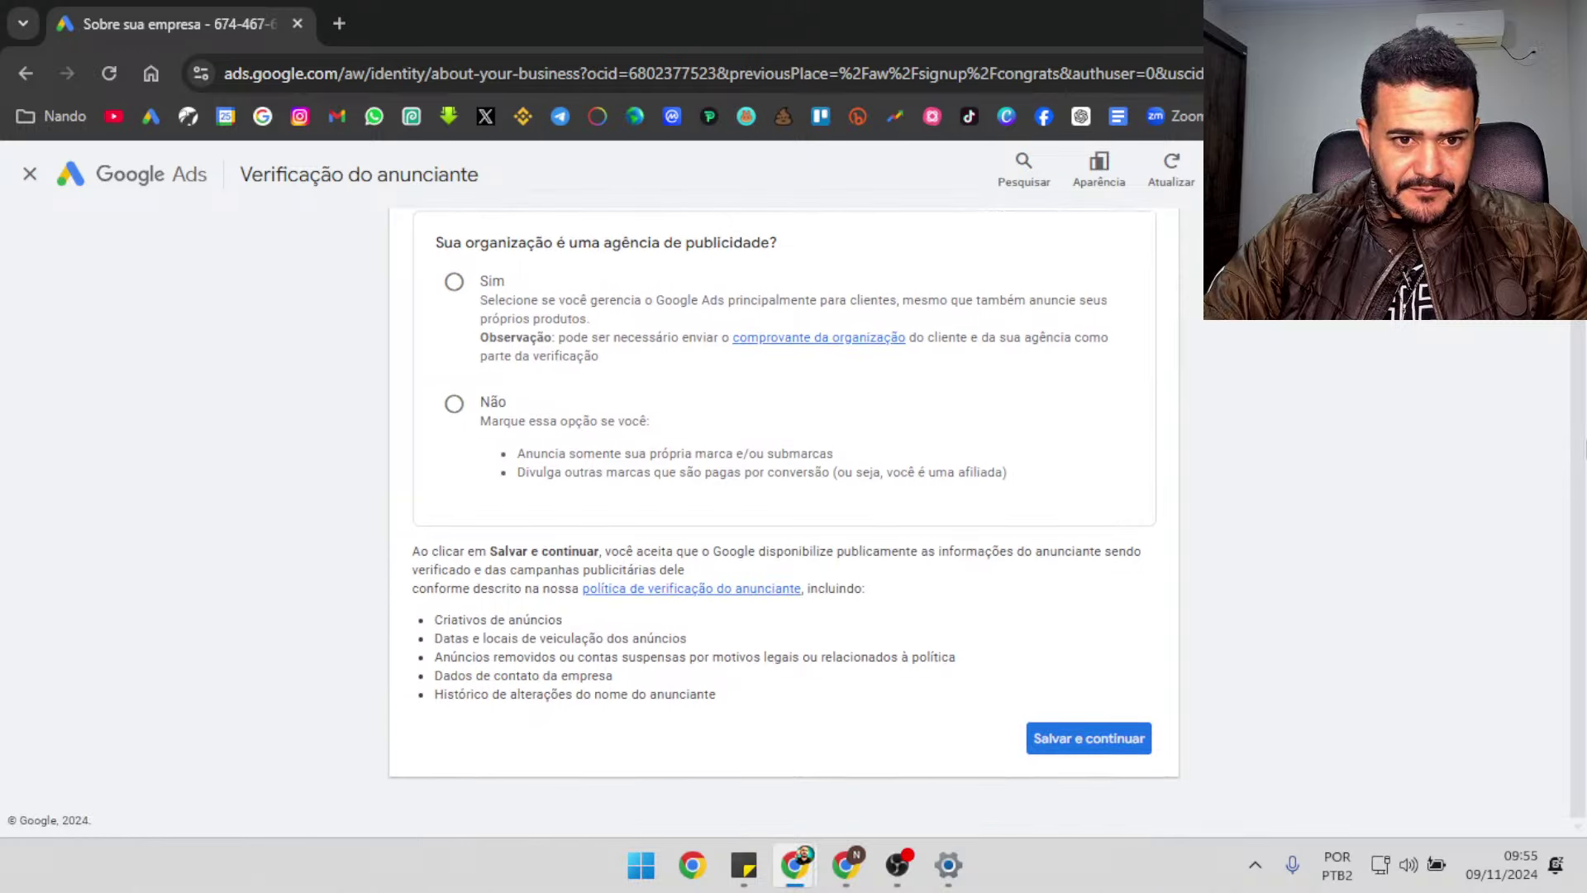
click(454, 405)
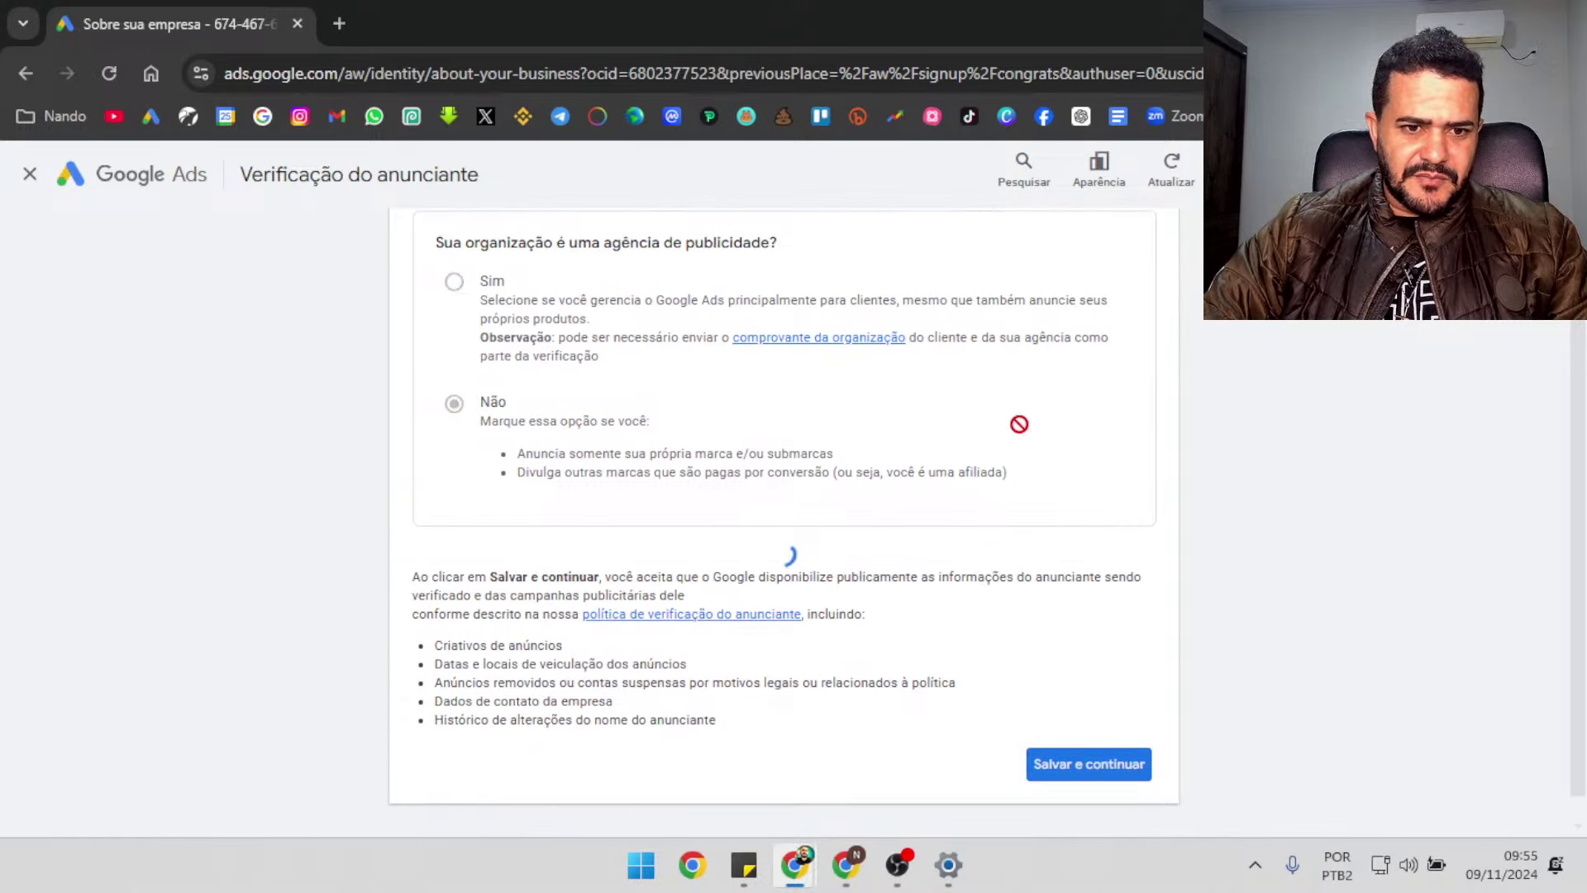
scroll(1581, 480, down, 3)
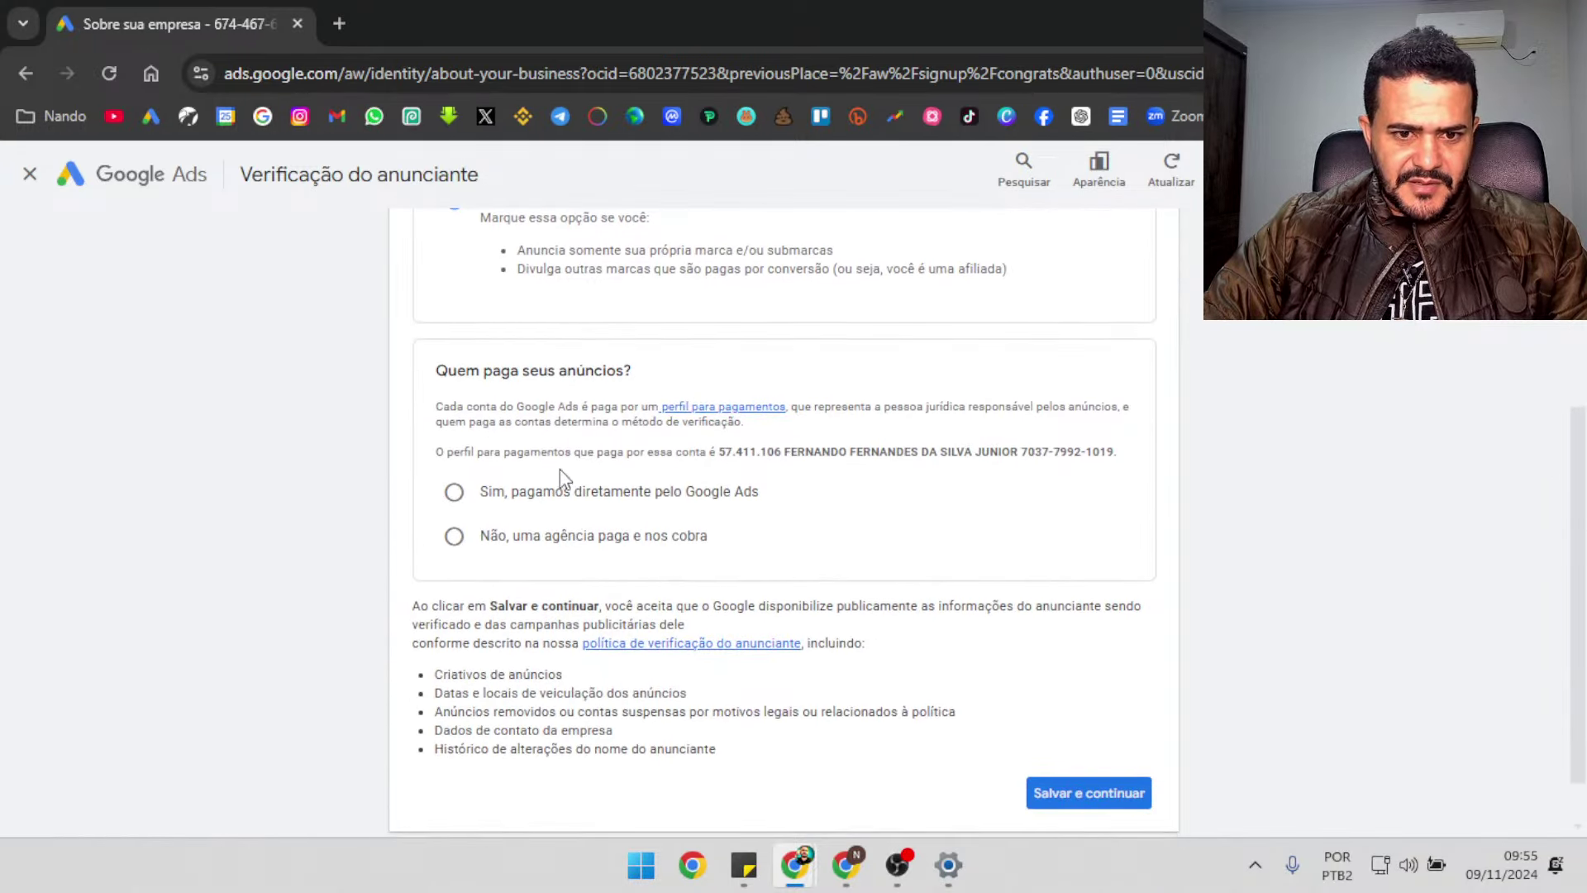
click(454, 493)
scroll(1527, 805, down, 1)
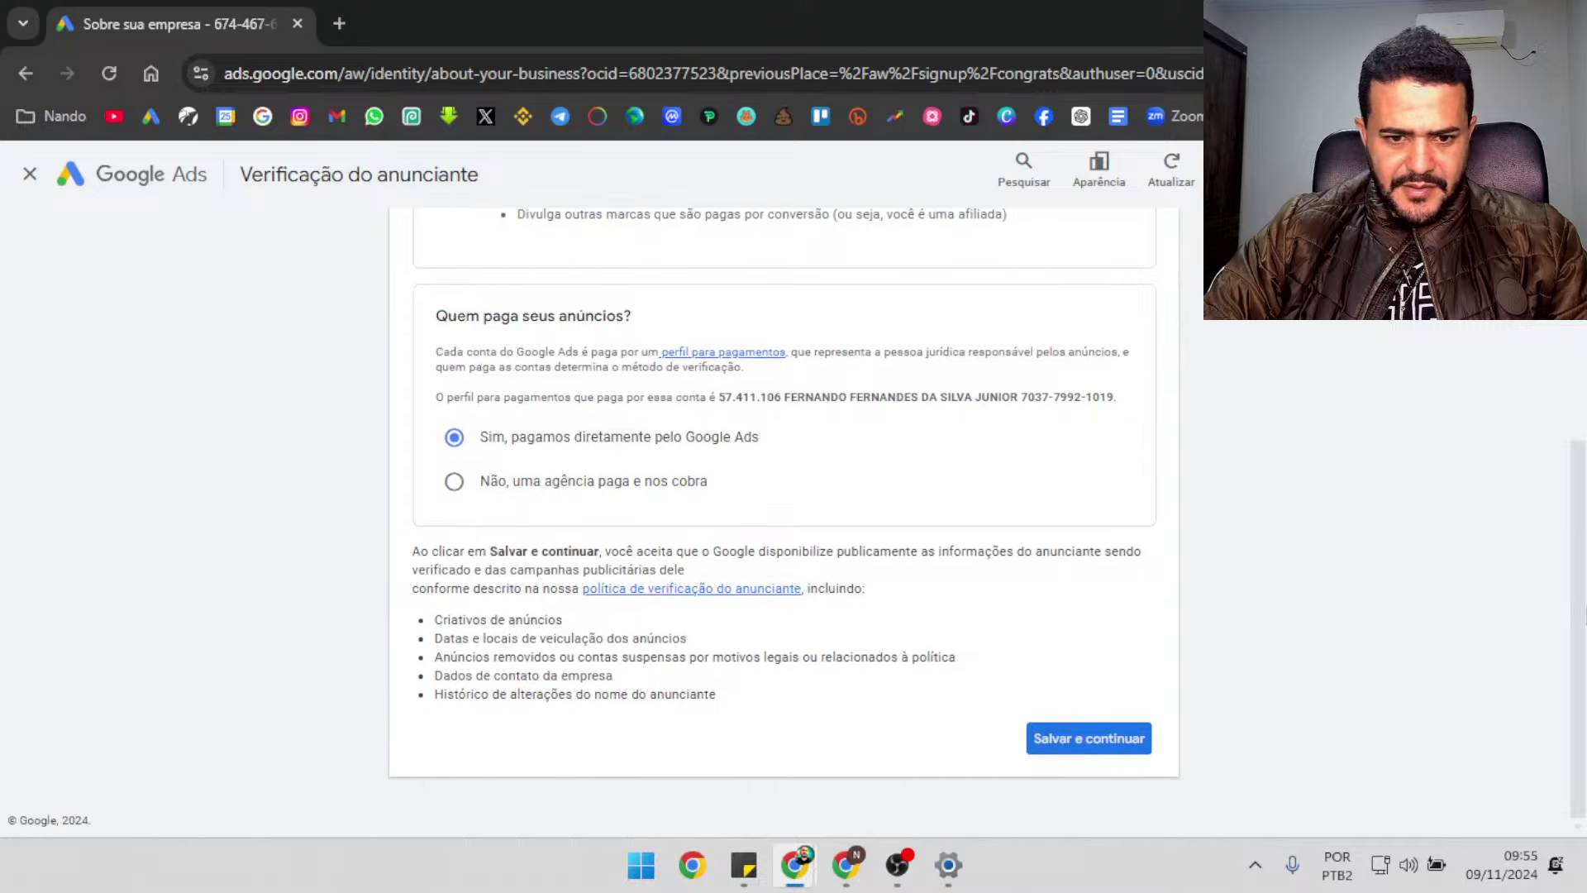
click(1048, 754)
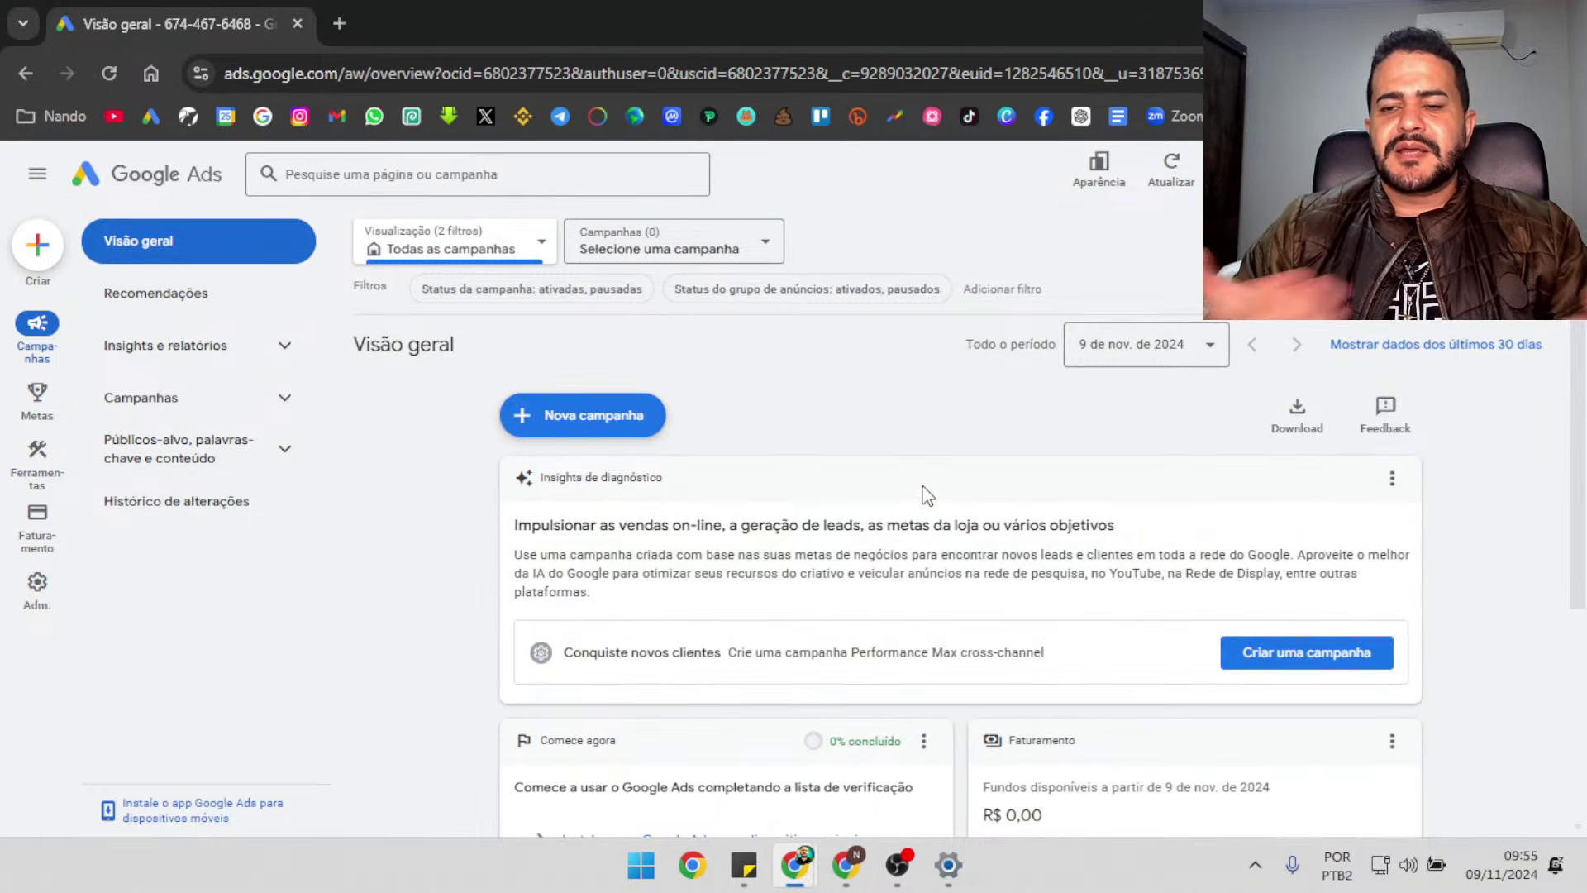
key(ctrl+plus)
key(ctrl+plus)
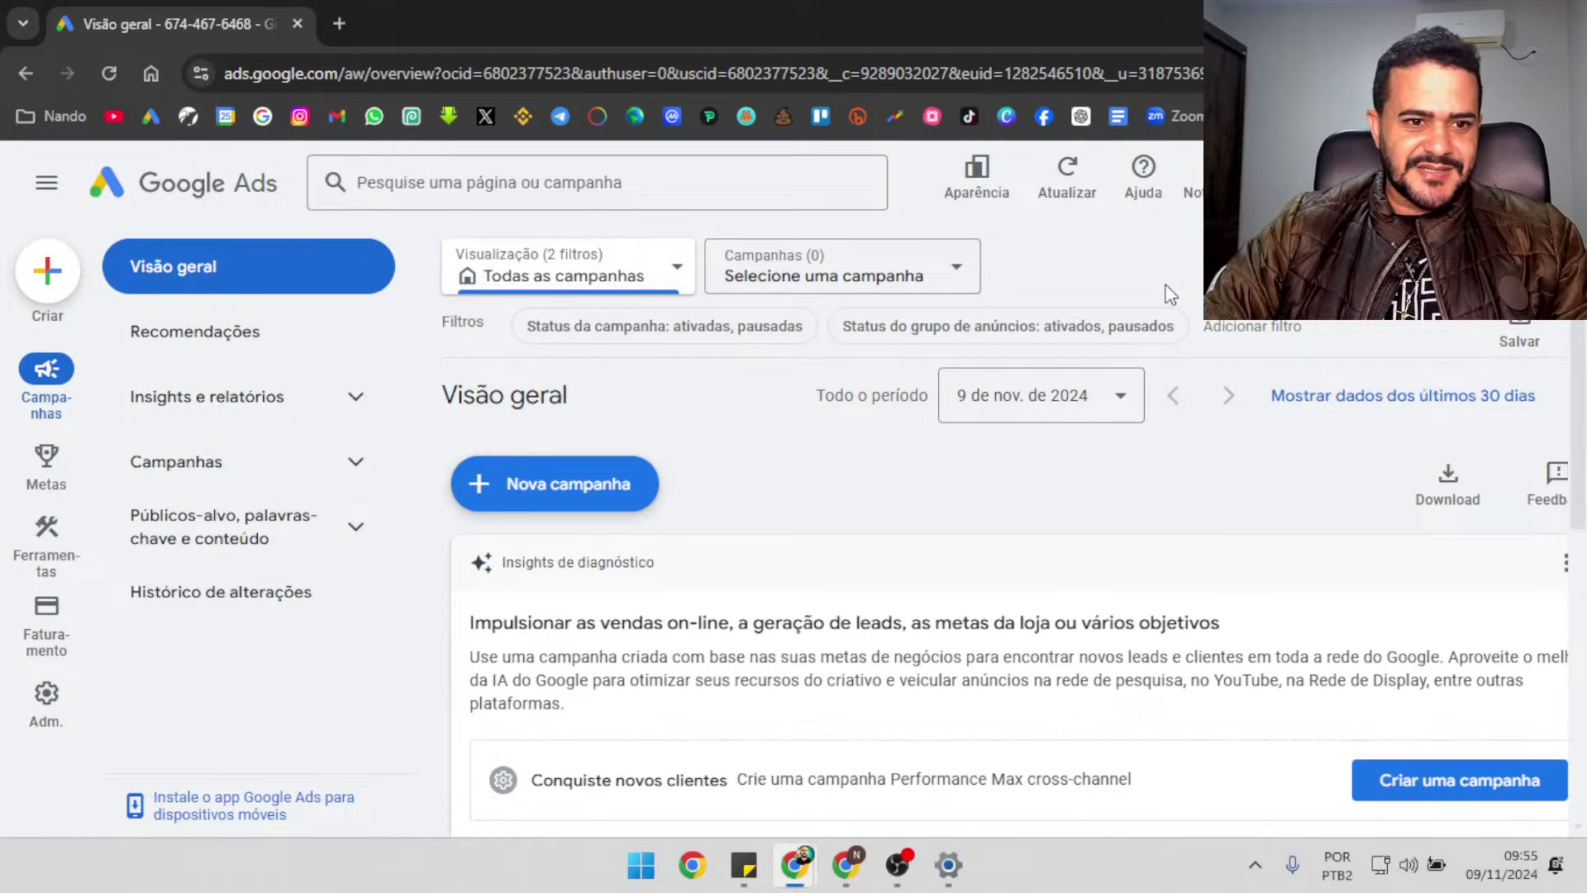
key(ctrl+minus)
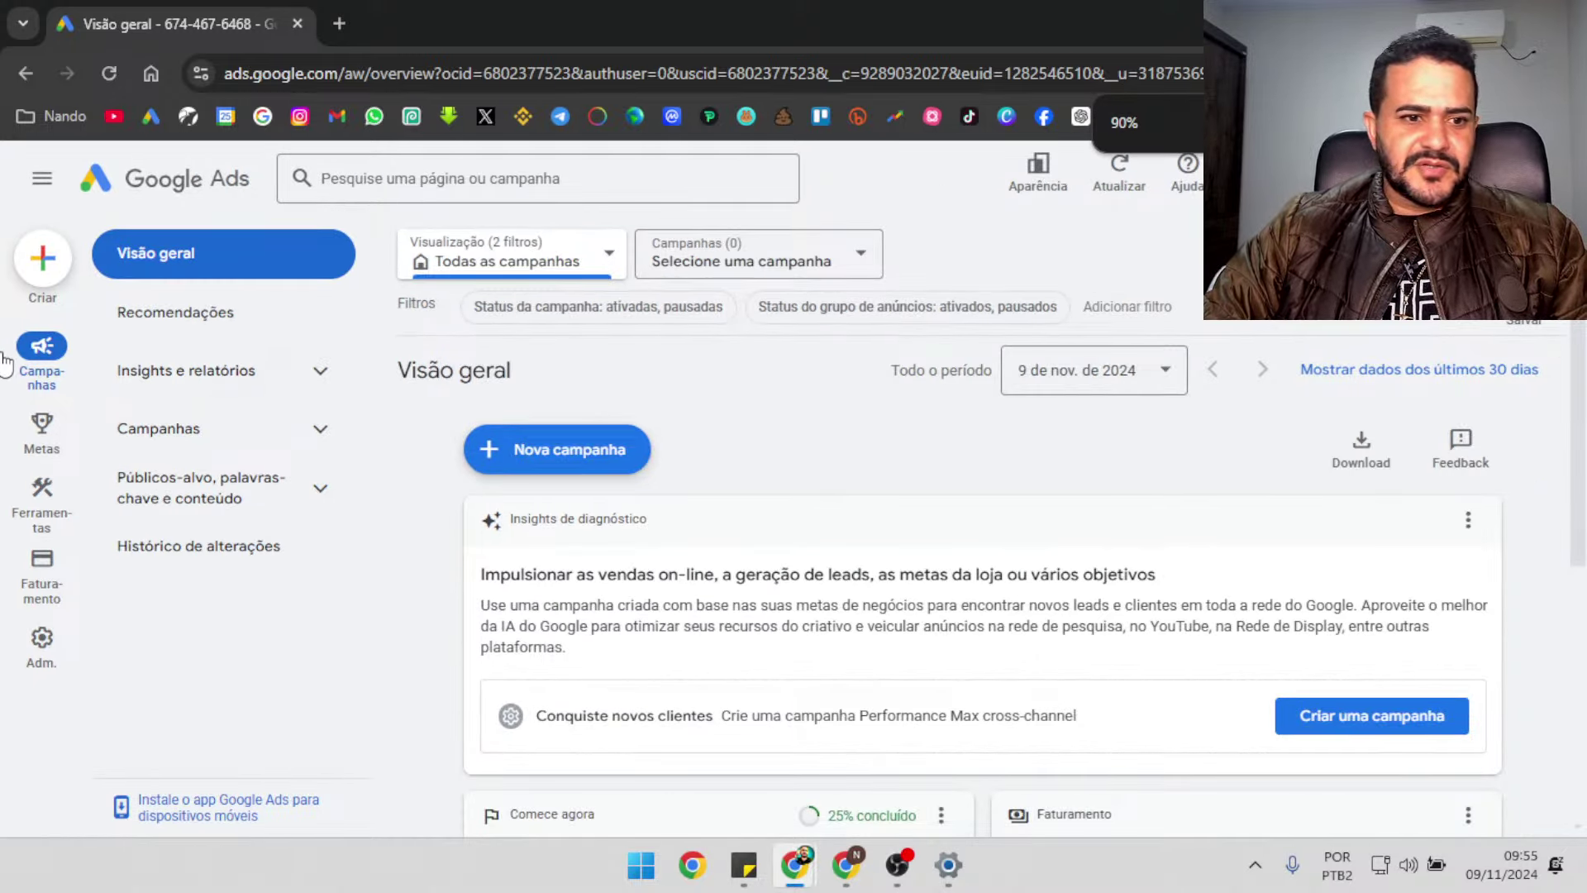
mouse_move(47, 537)
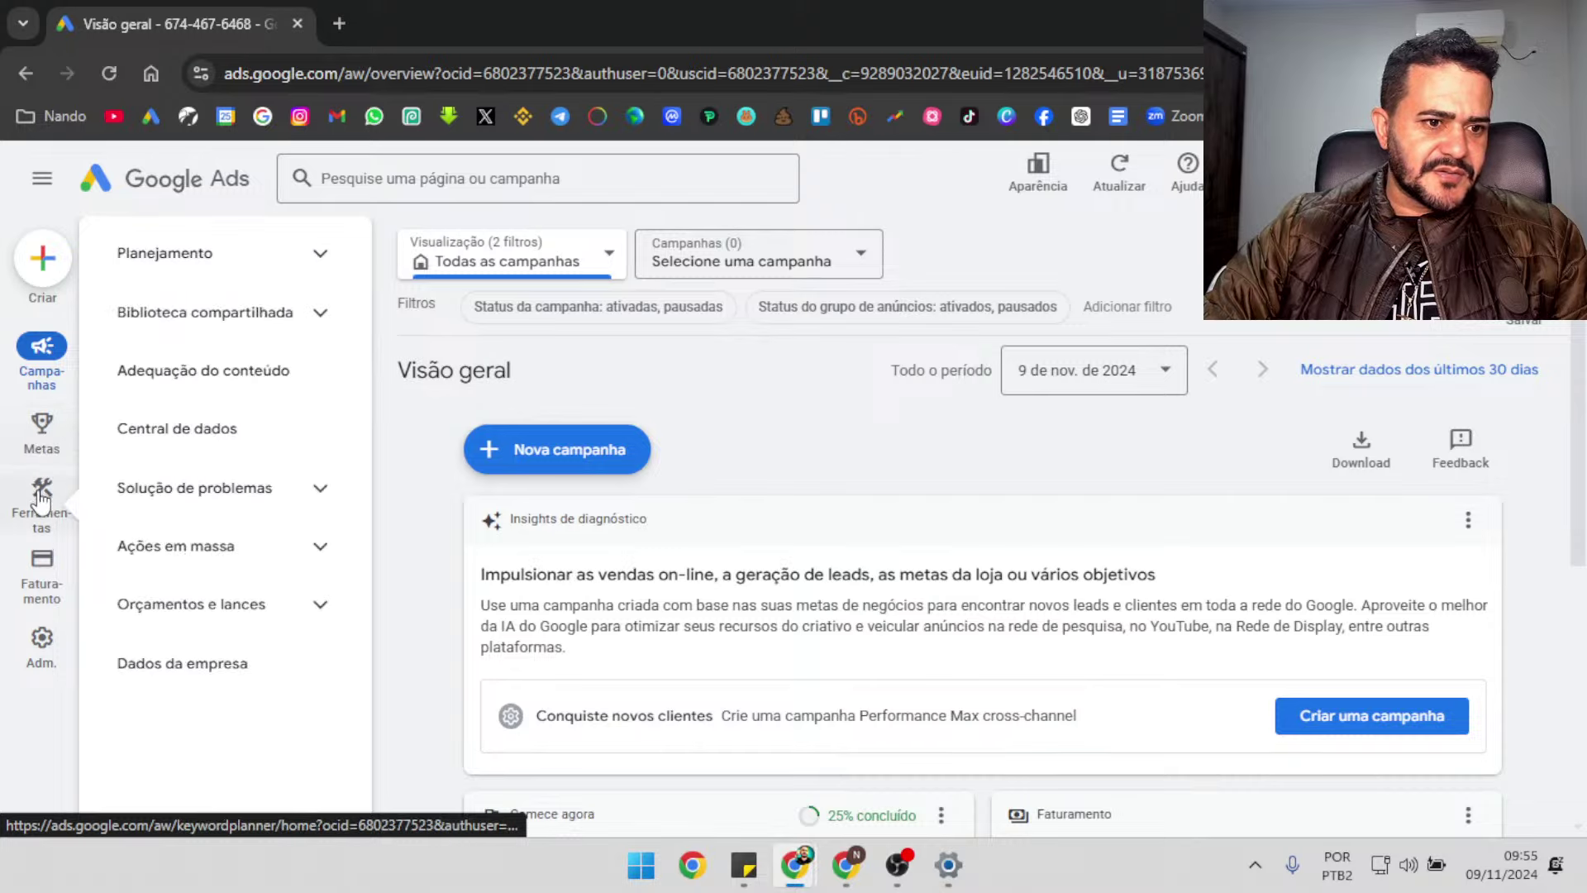
mouse_move(41, 591)
click(216, 498)
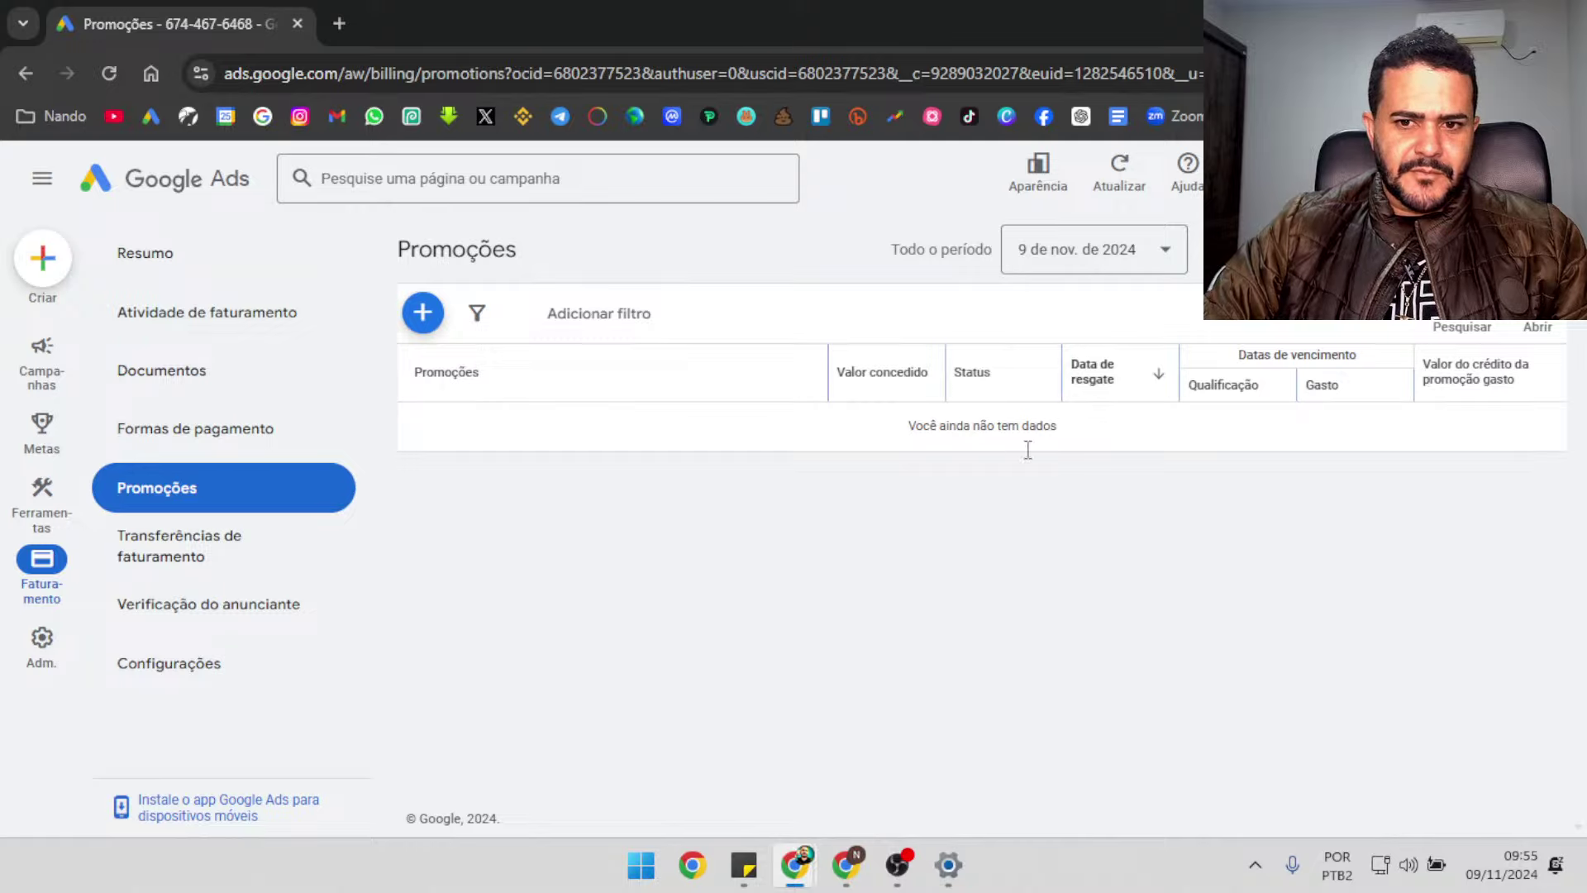
click(187, 256)
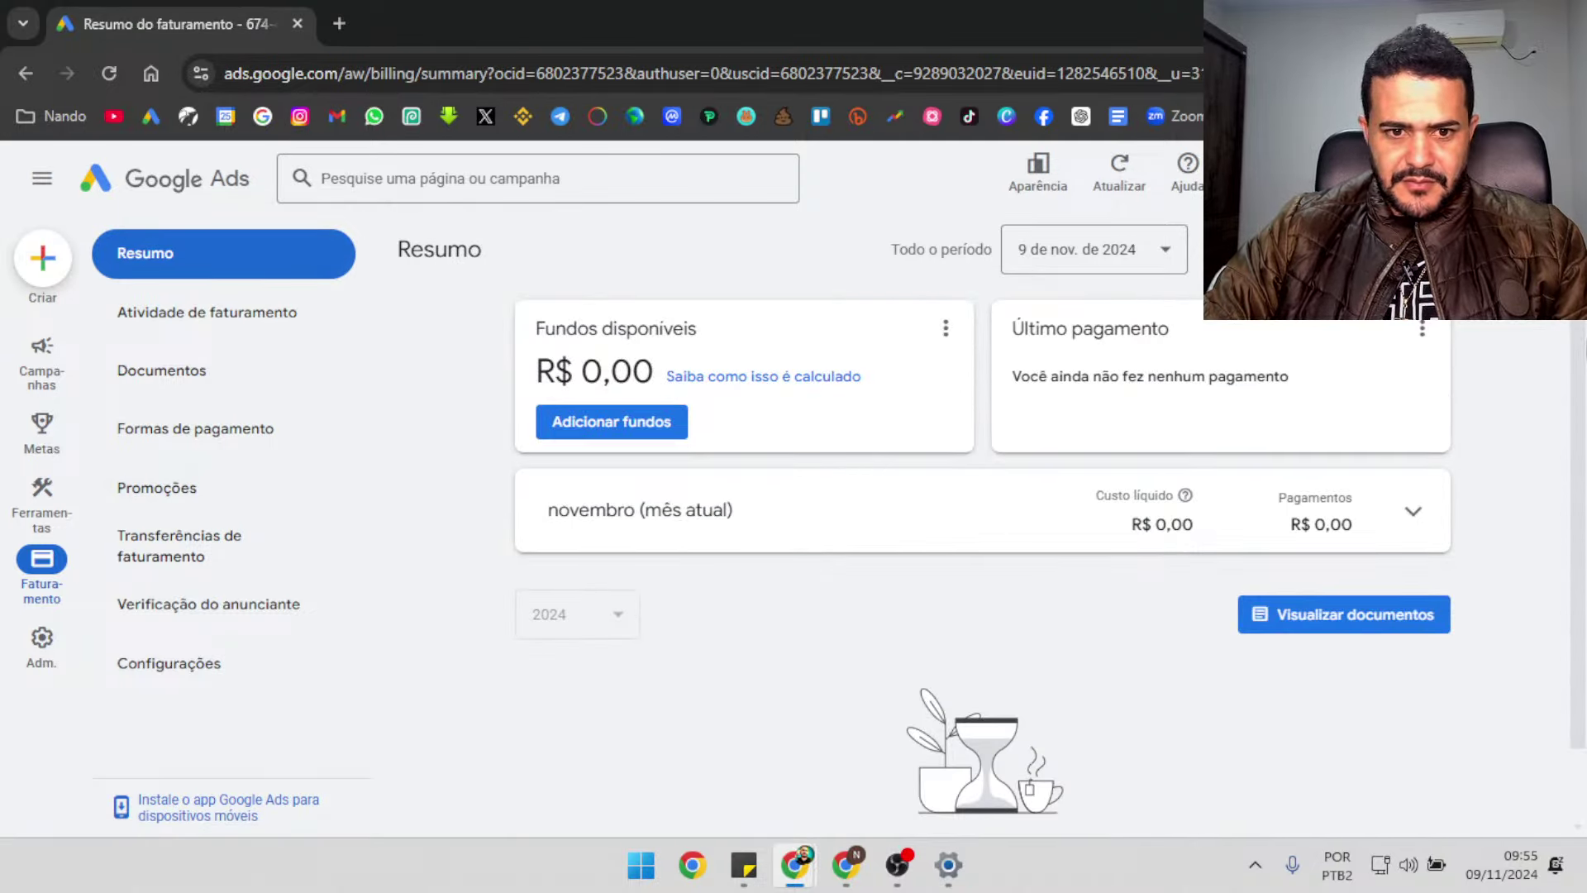
mouse_move(41, 352)
click(169, 250)
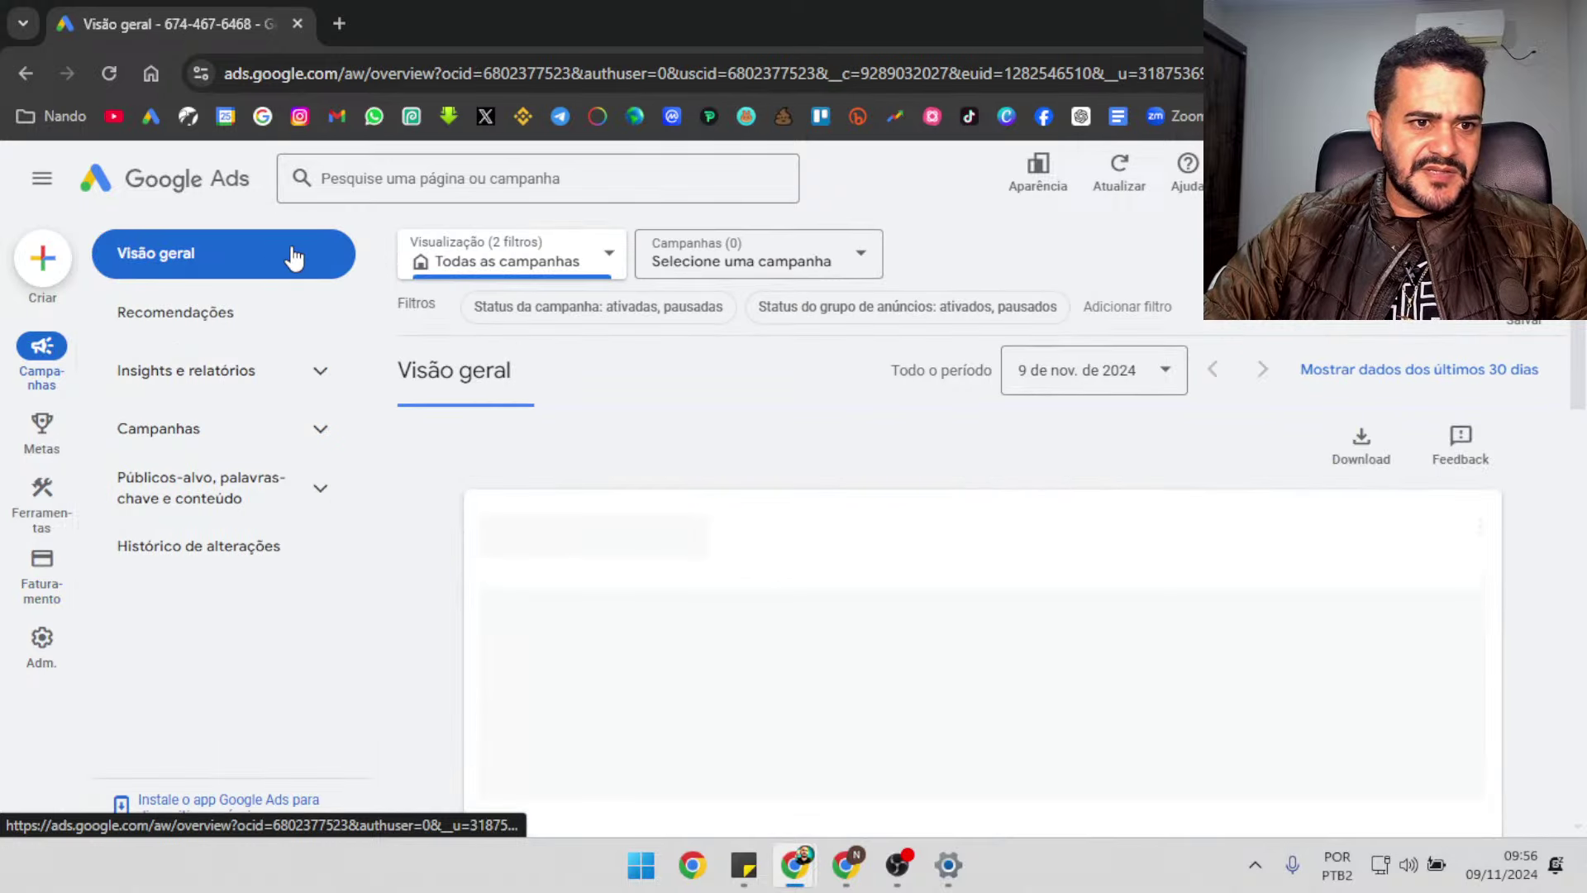
scroll(982, 537, down, 5)
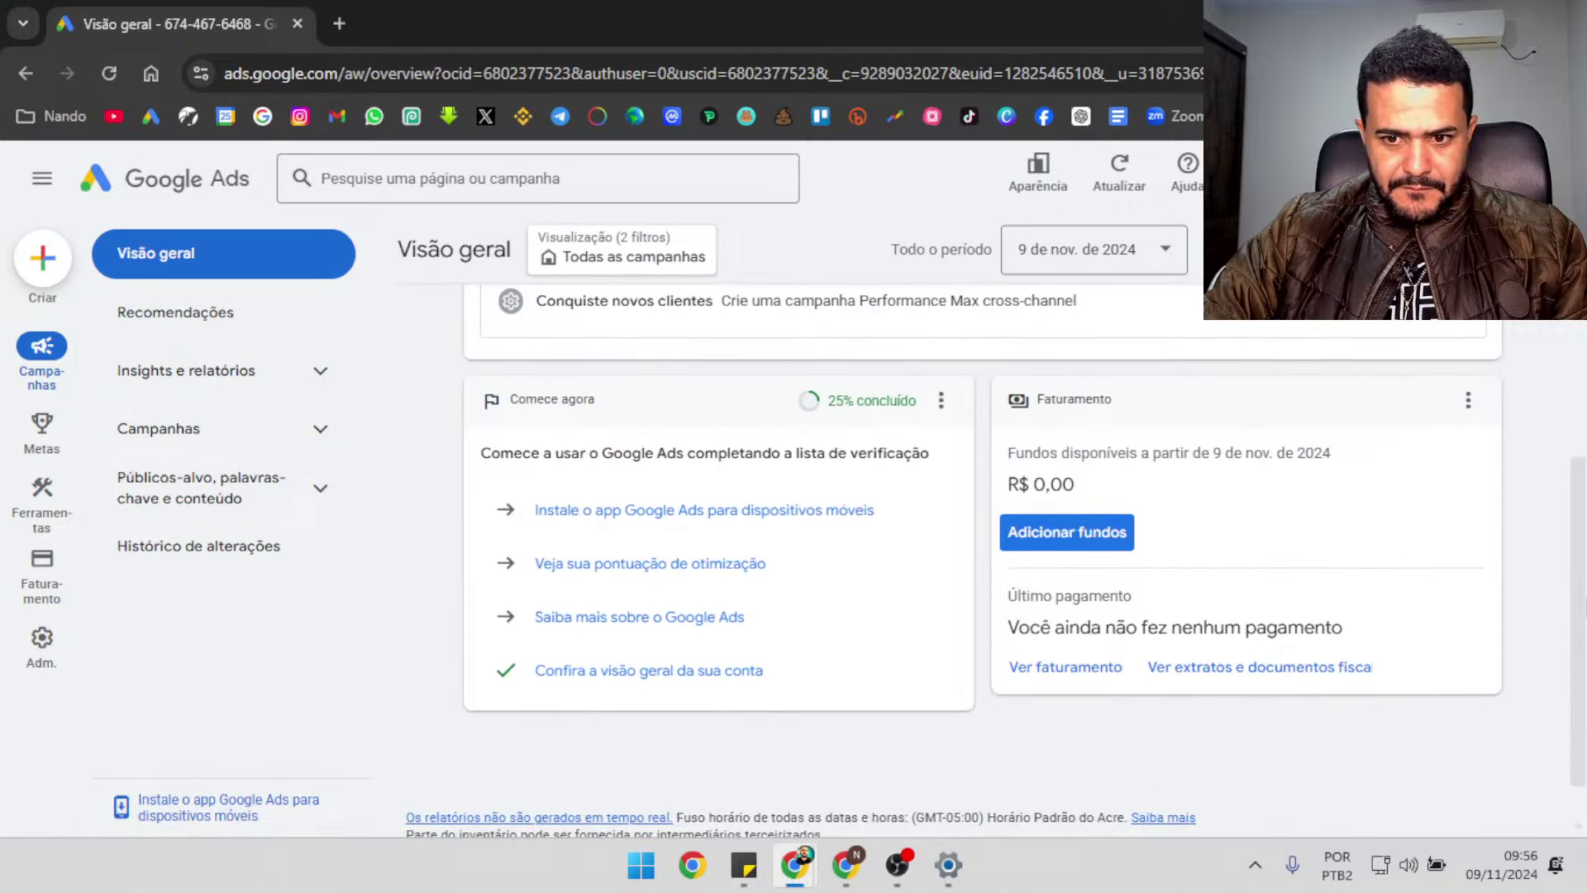
scroll(981, 537, down, 1)
scroll(982, 537, up, 6)
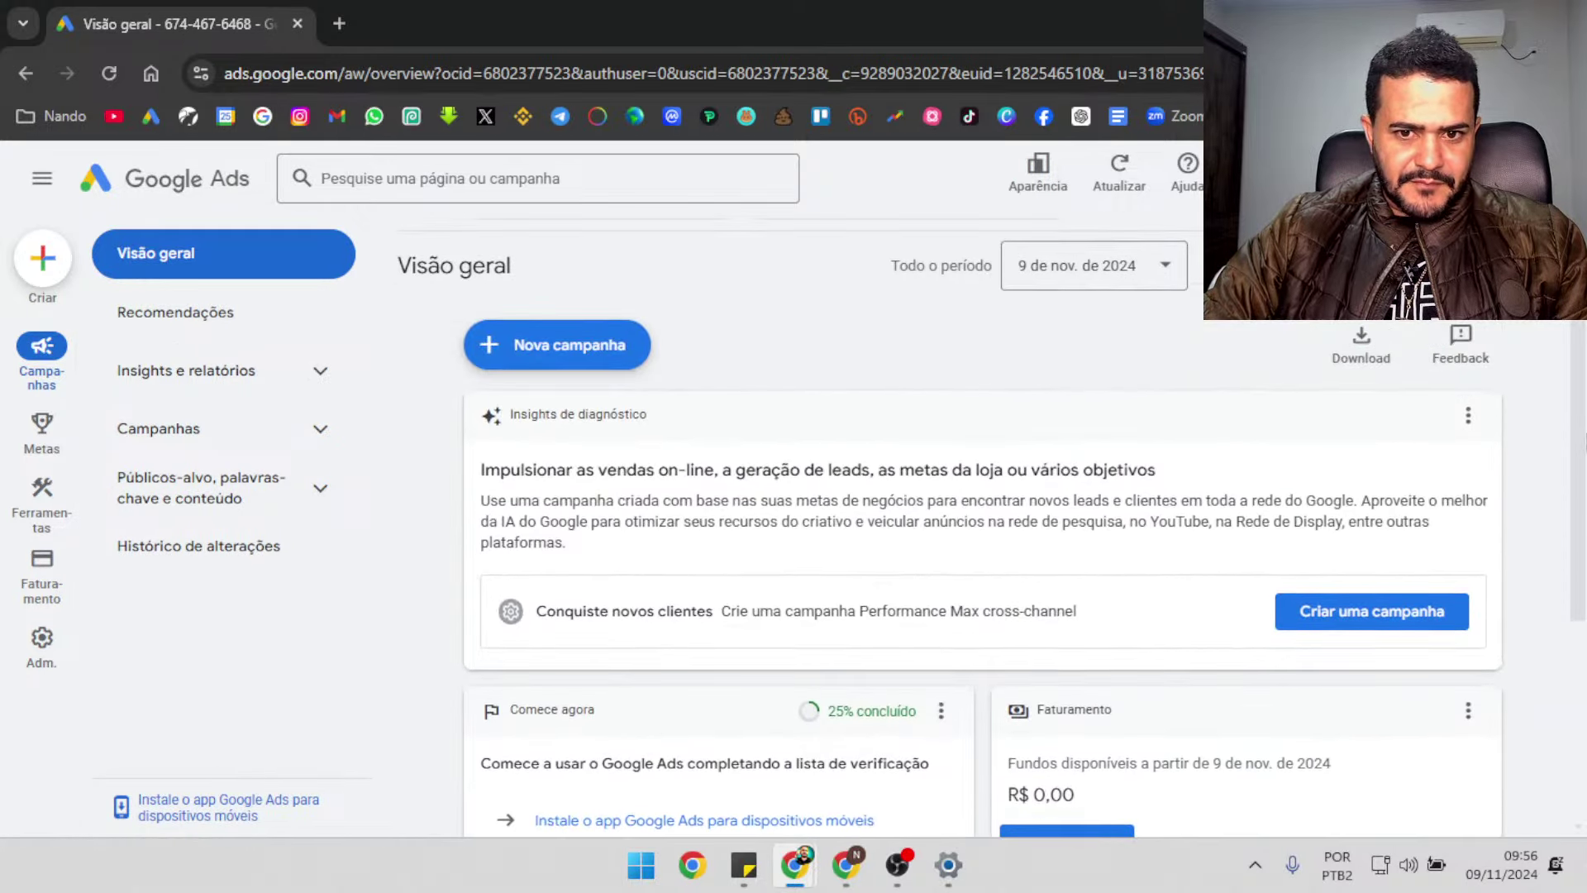
click(110, 74)
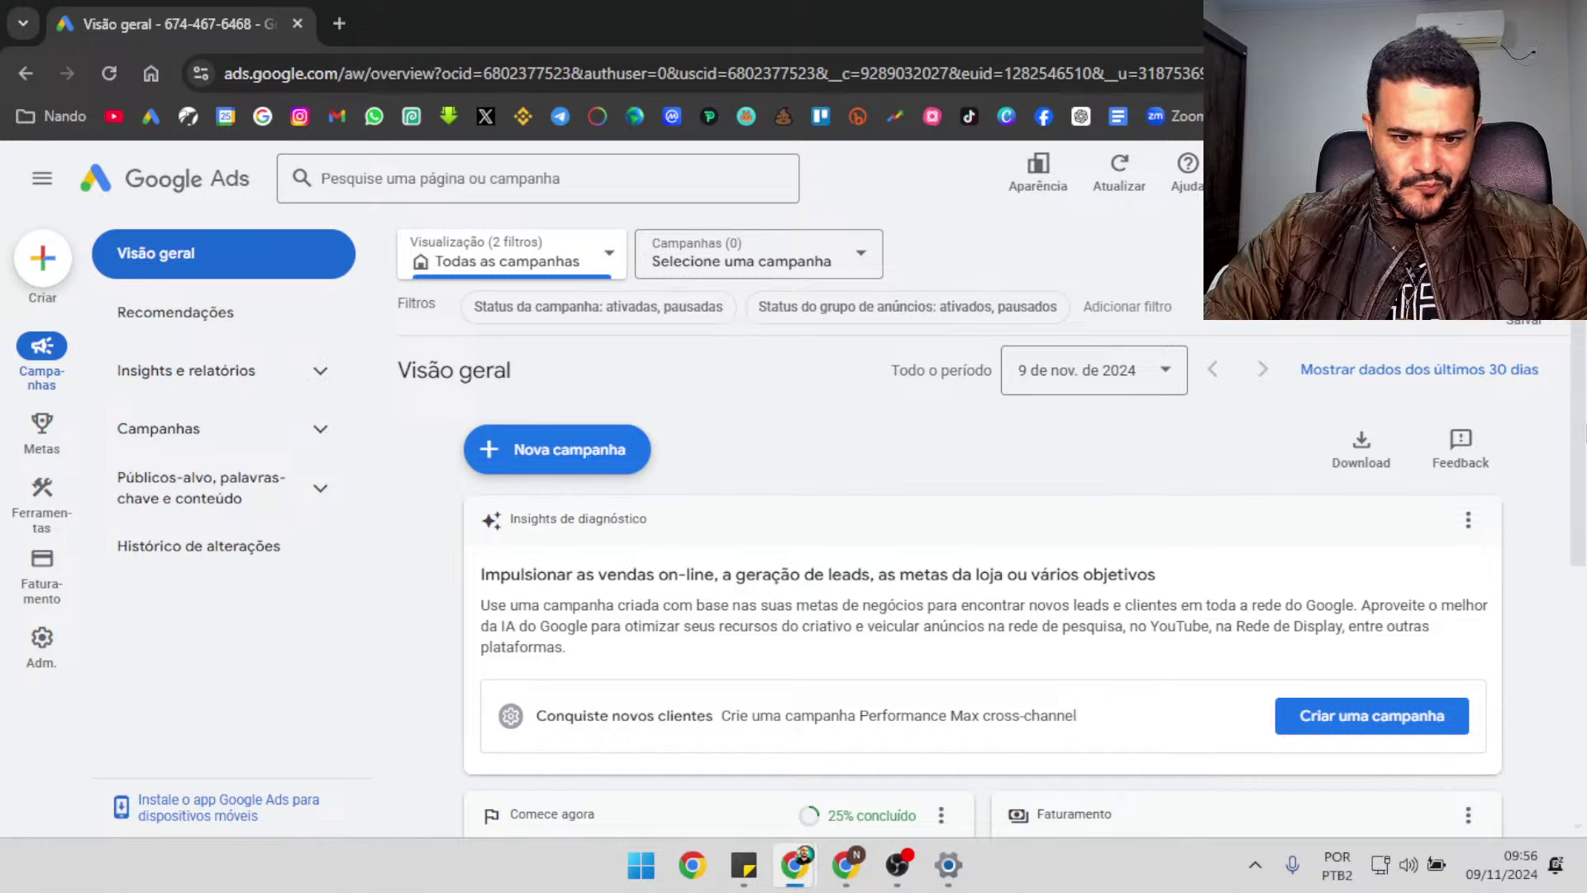
Exit the onboarding guide with Sair and go to Faturamento > Promoções
scroll(984, 578, down, 5)
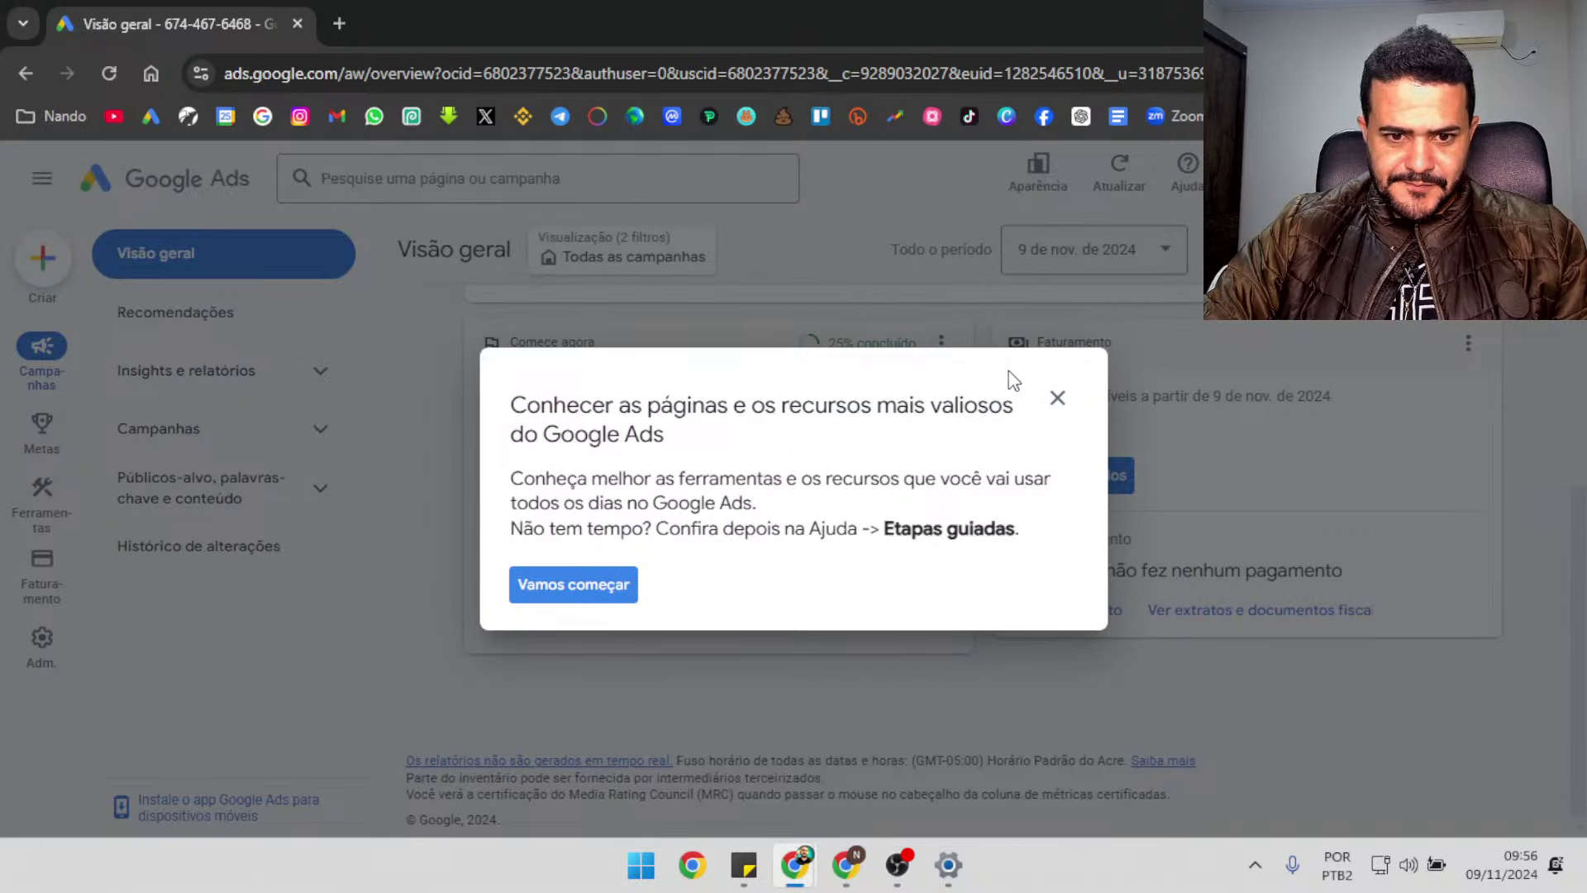
click(1058, 400)
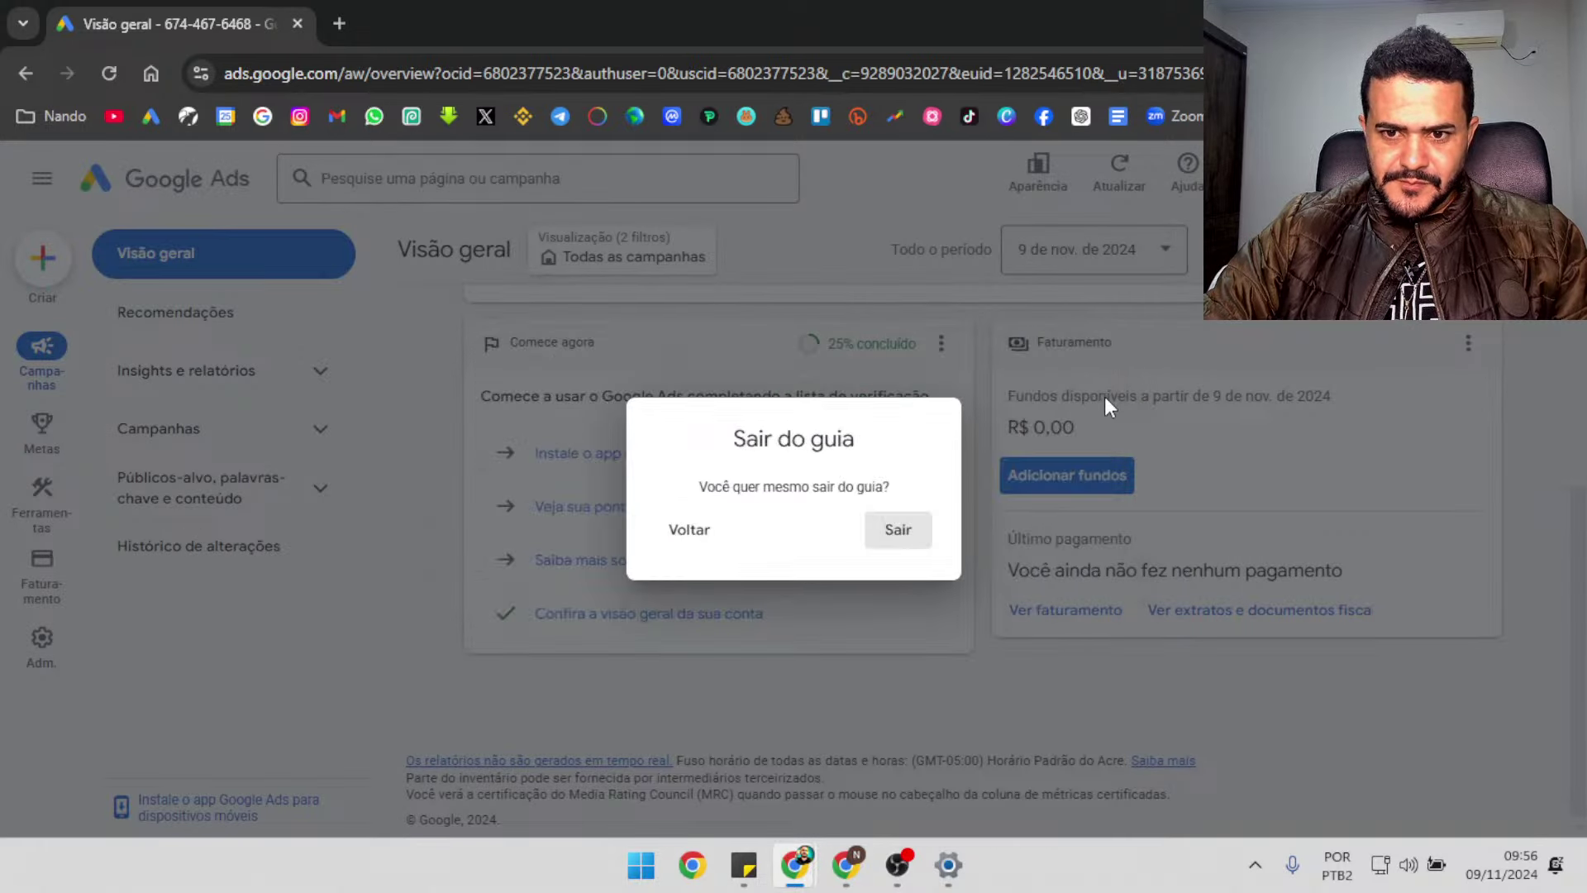
click(905, 544)
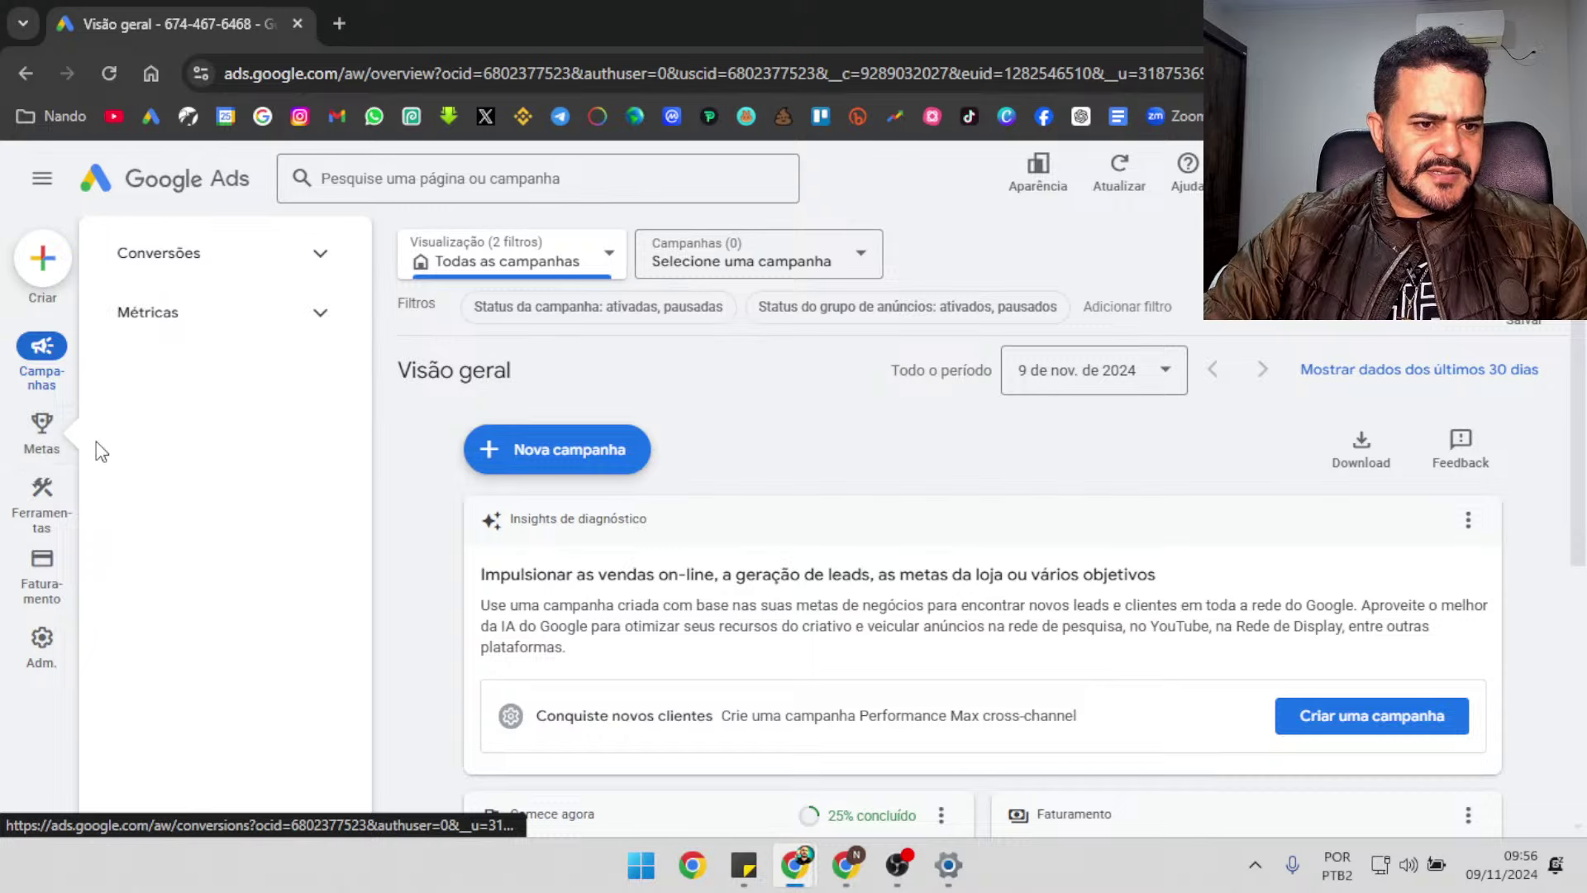
mouse_move(41, 583)
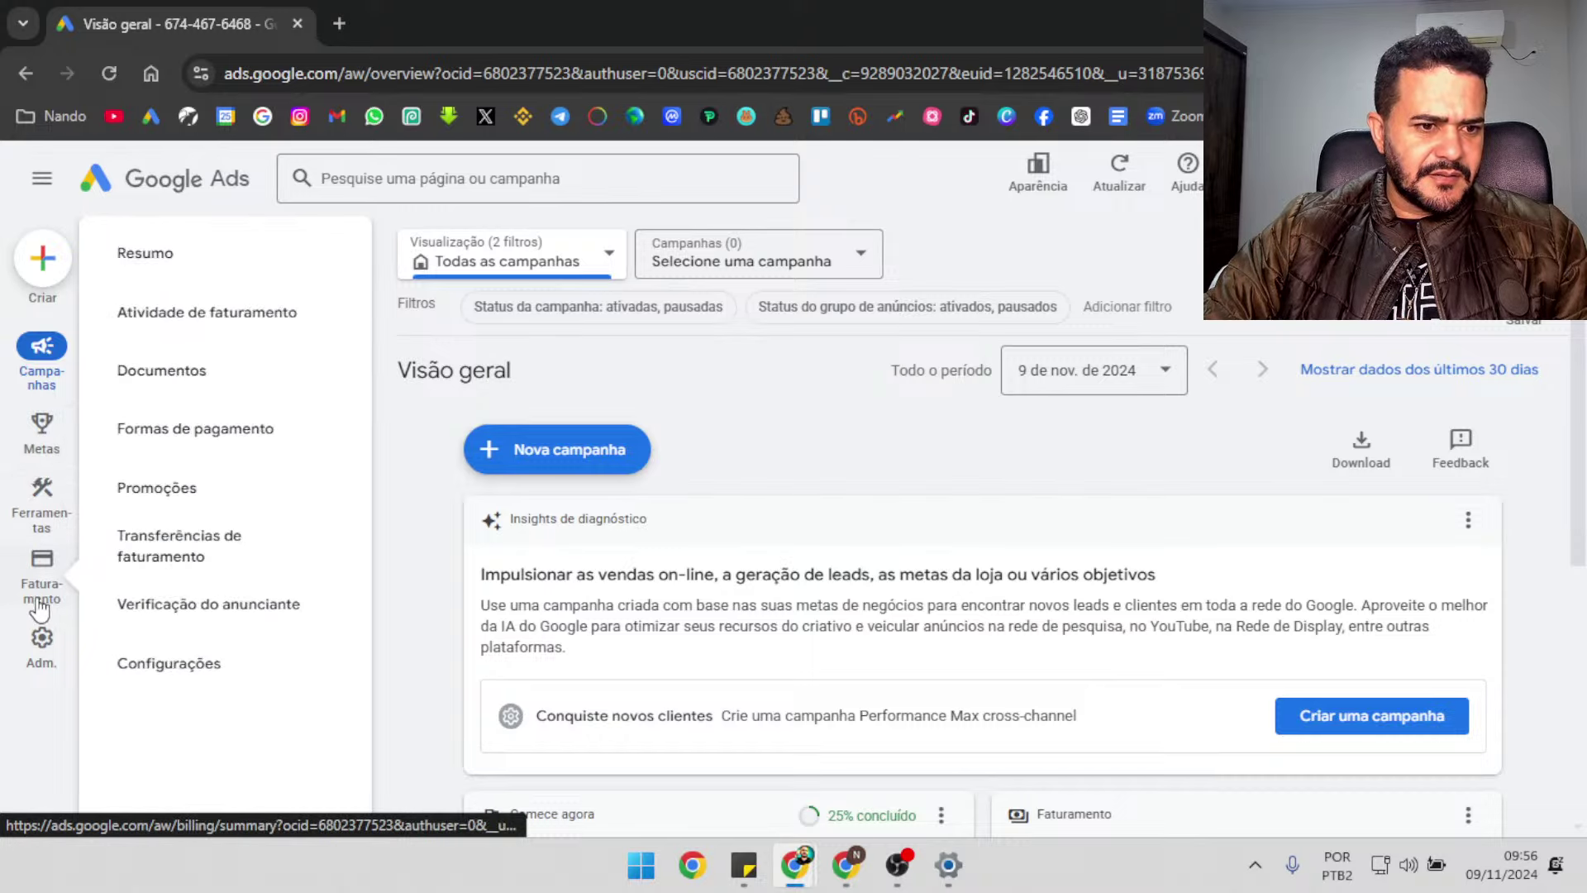
click(183, 509)
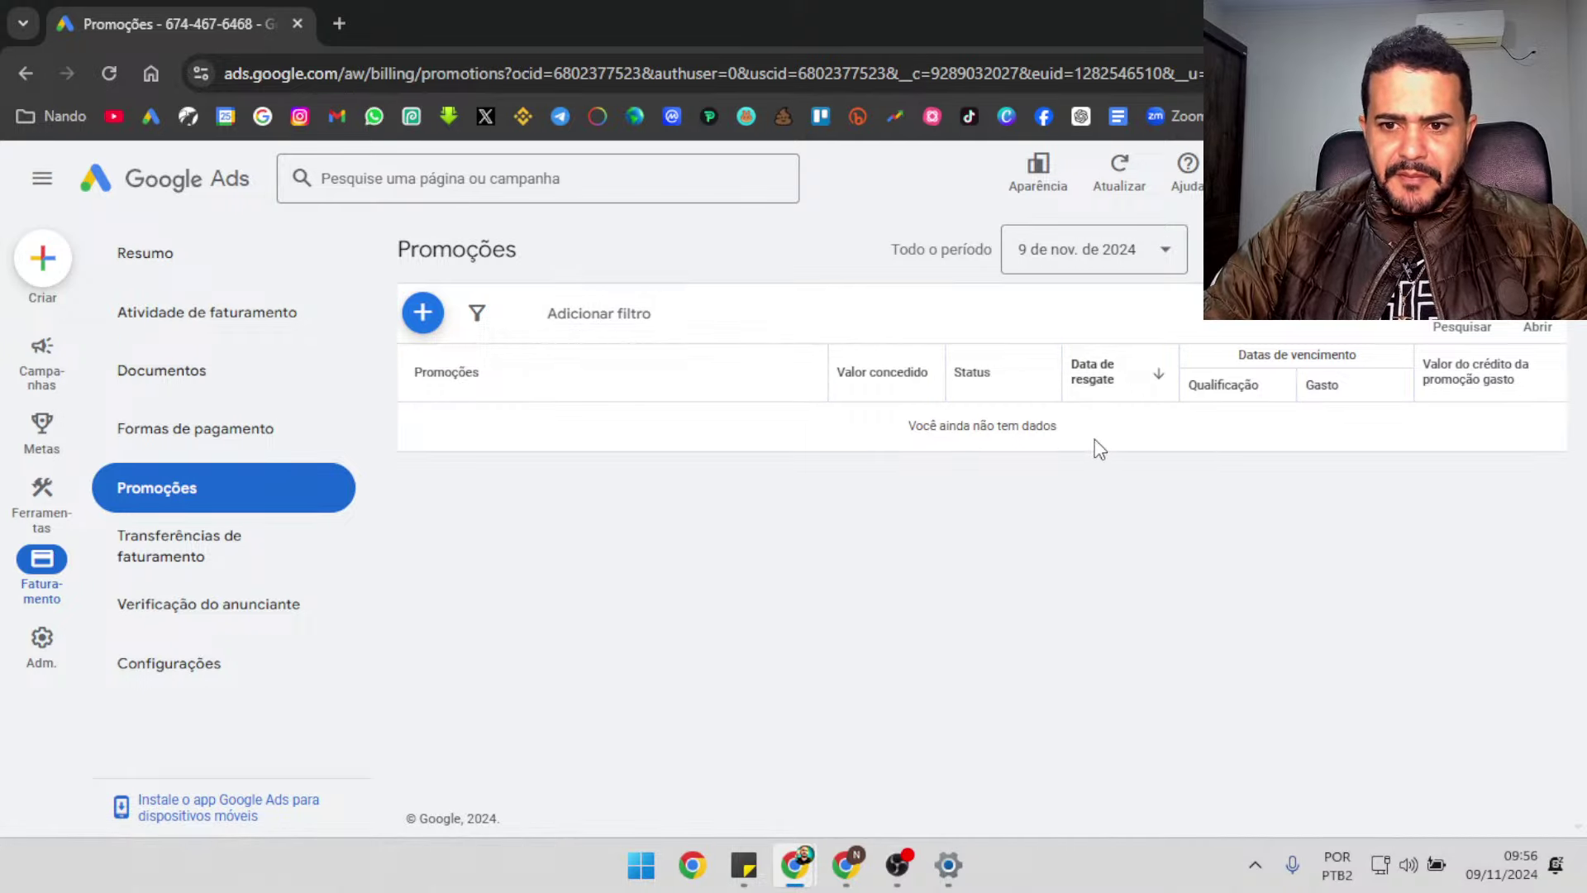
Switch to the other account's promotions page and review its R$ 1.200,00 credit row
click(843, 878)
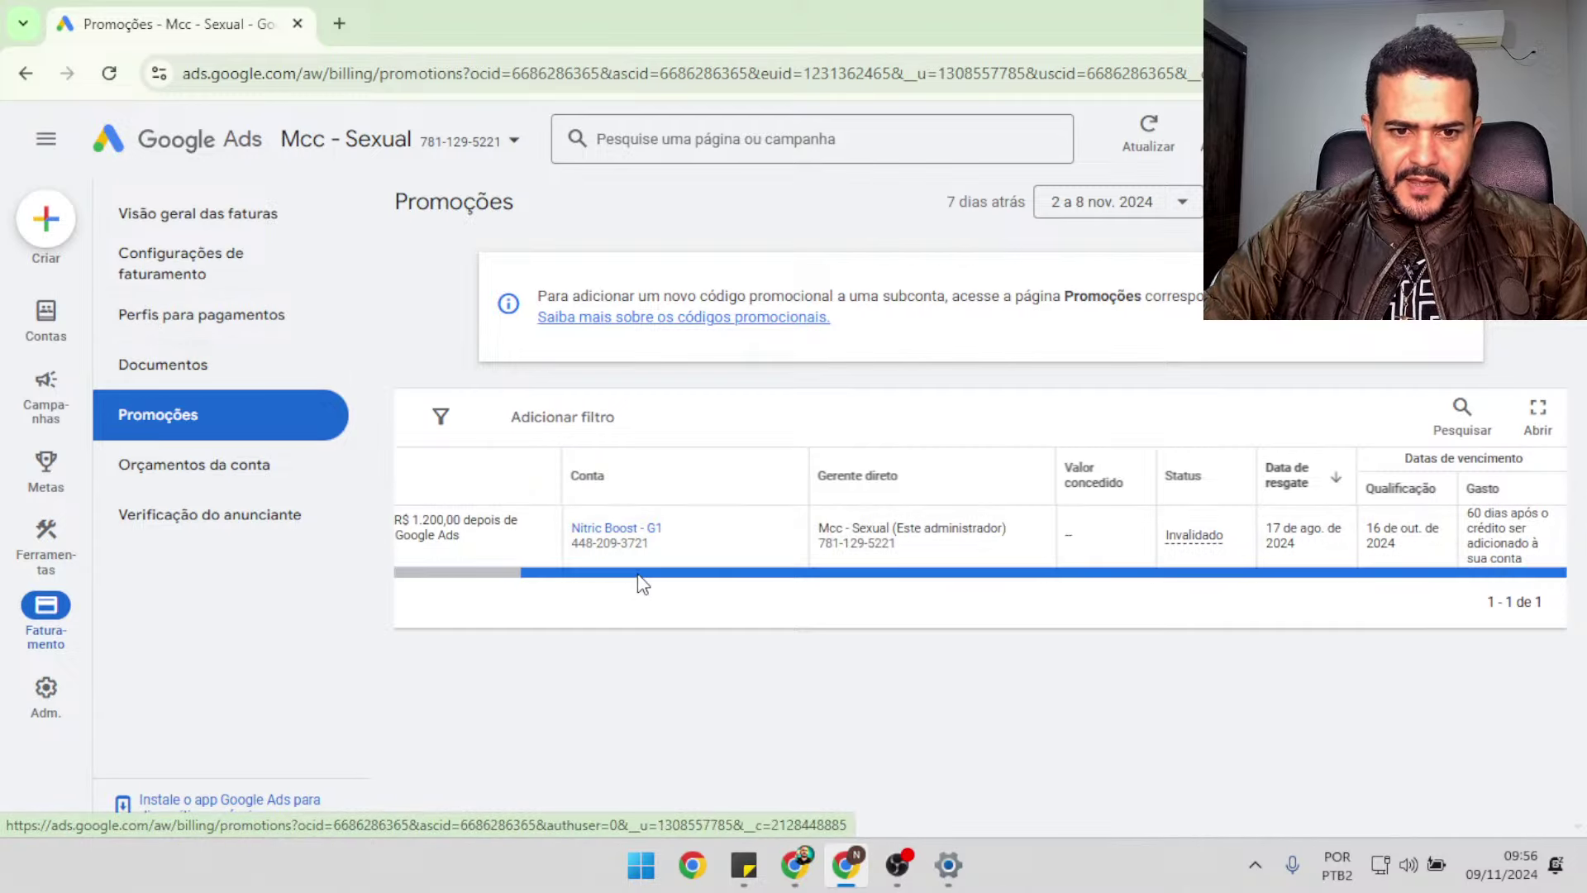
drag(640, 572, 556, 574)
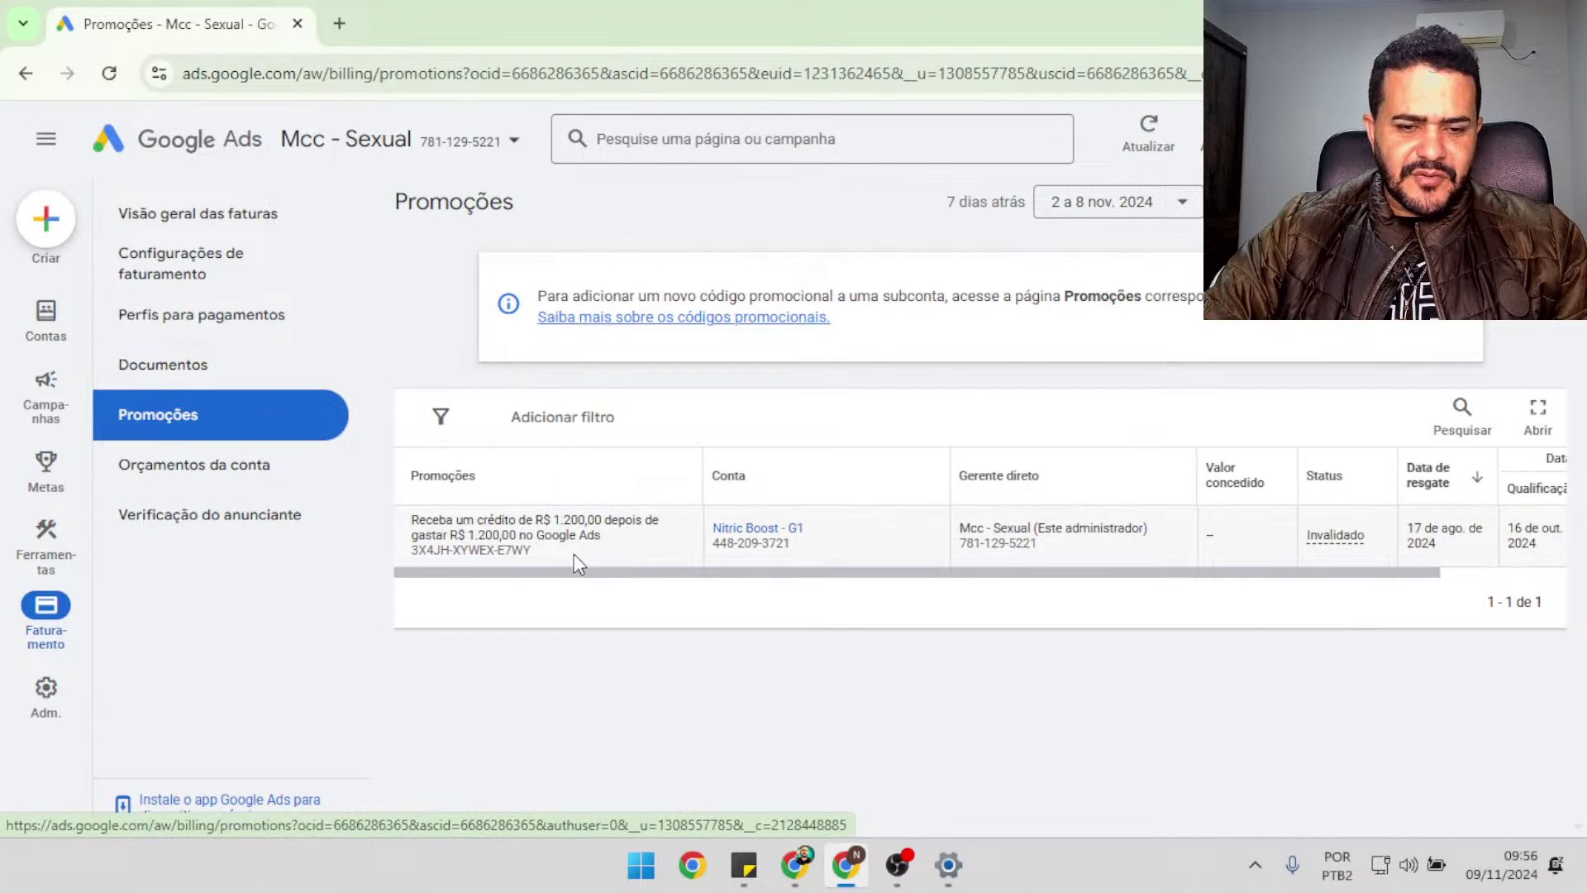
drag(628, 572, 688, 577)
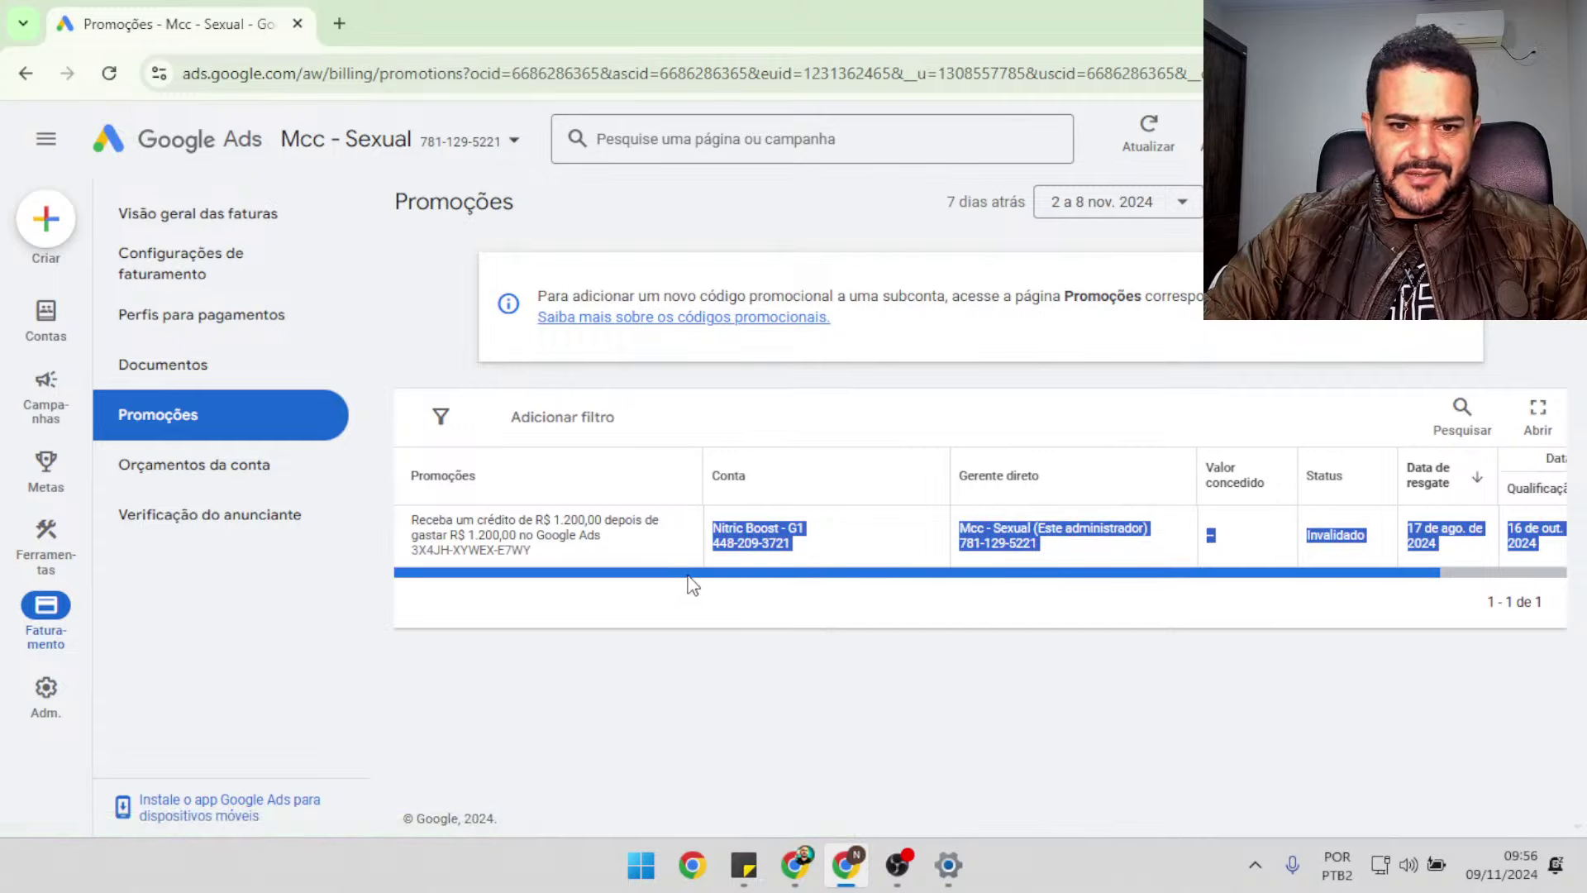
click(717, 646)
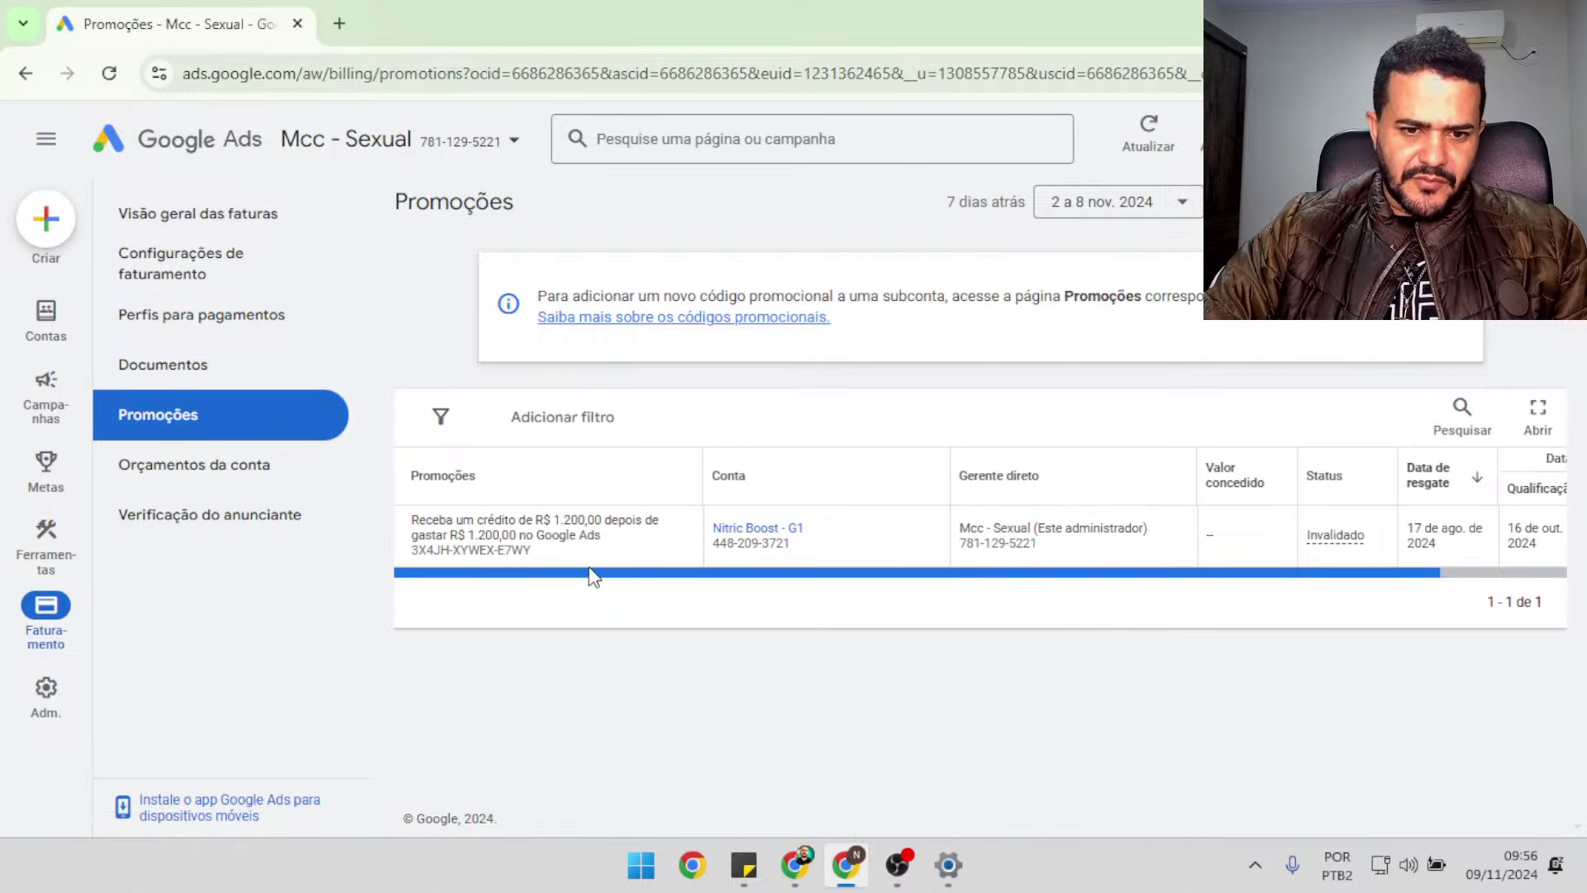
drag(592, 576, 642, 584)
click(776, 662)
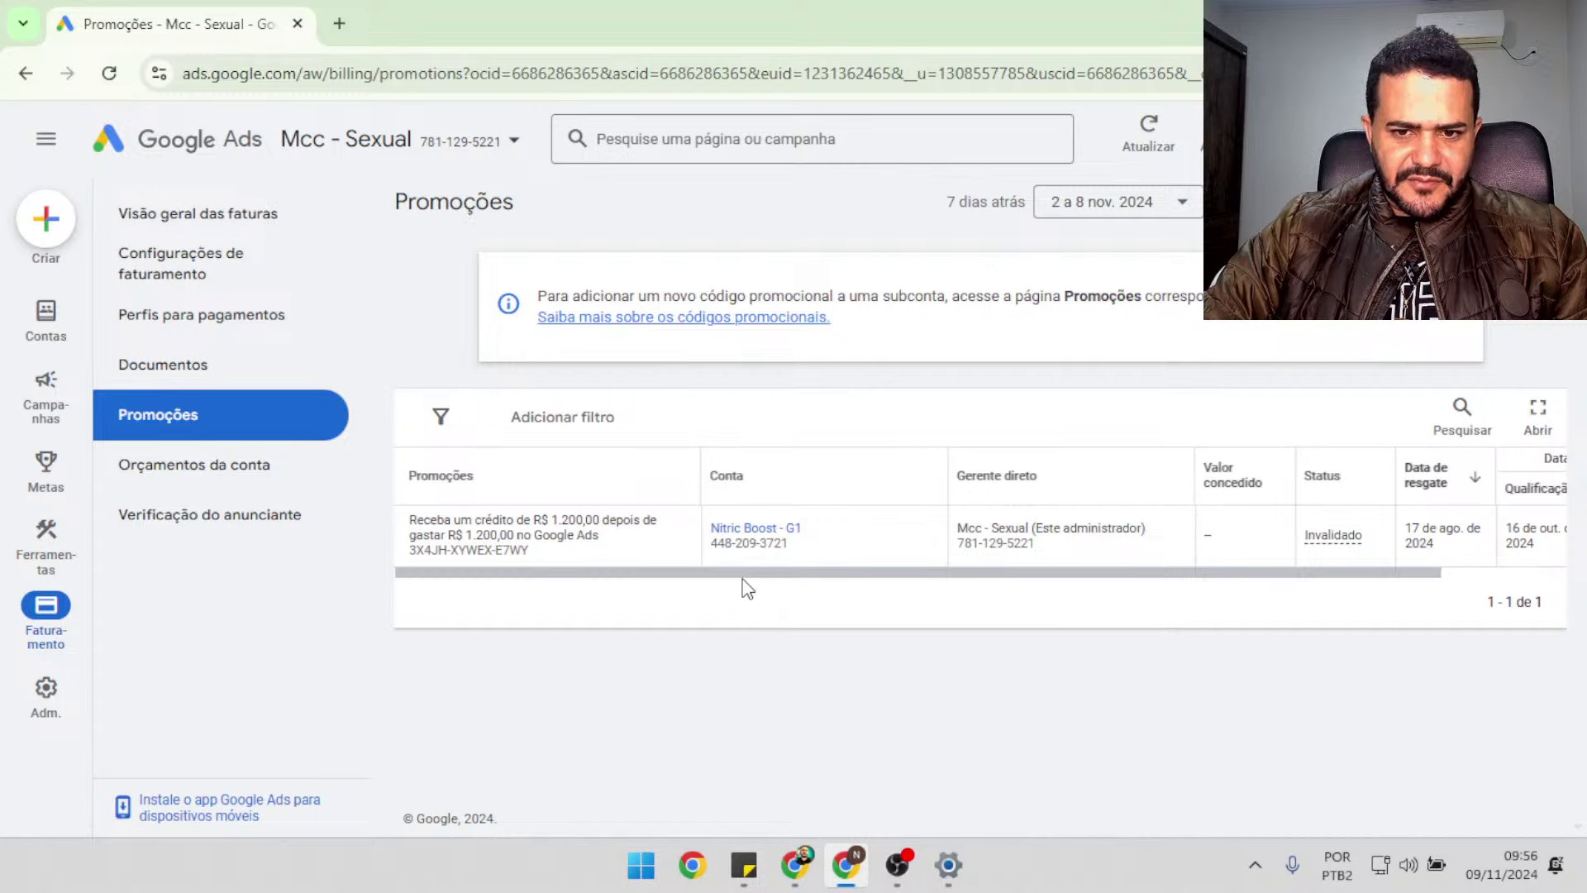
drag(755, 576, 1315, 464)
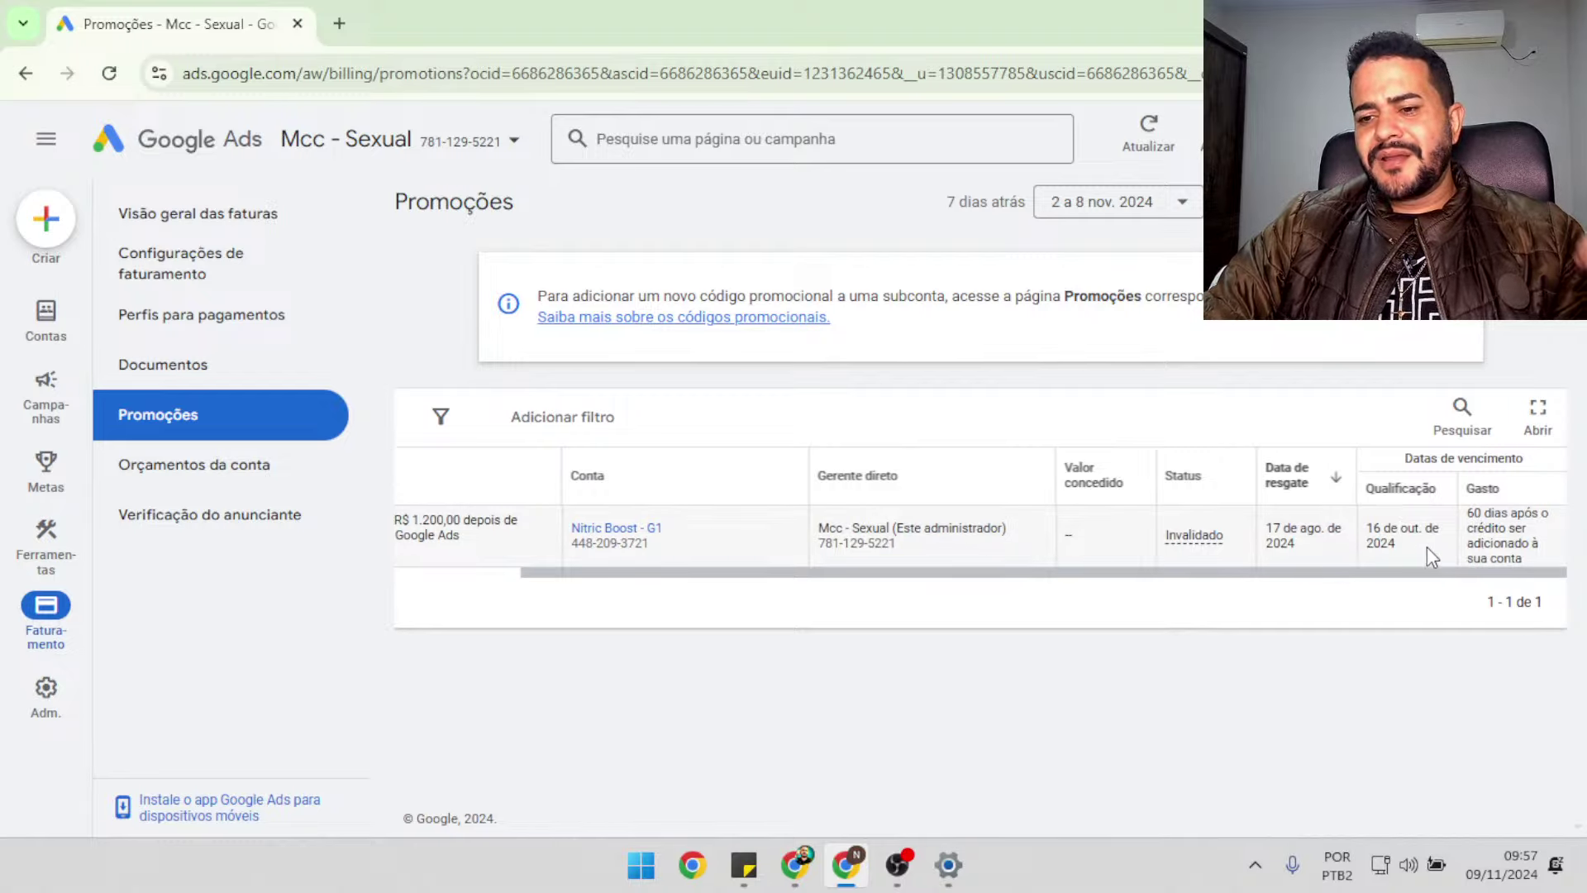
Read the Invalidado status and 60-day spending deadline, then open Gmail in a new tab
drag(1471, 519, 1560, 562)
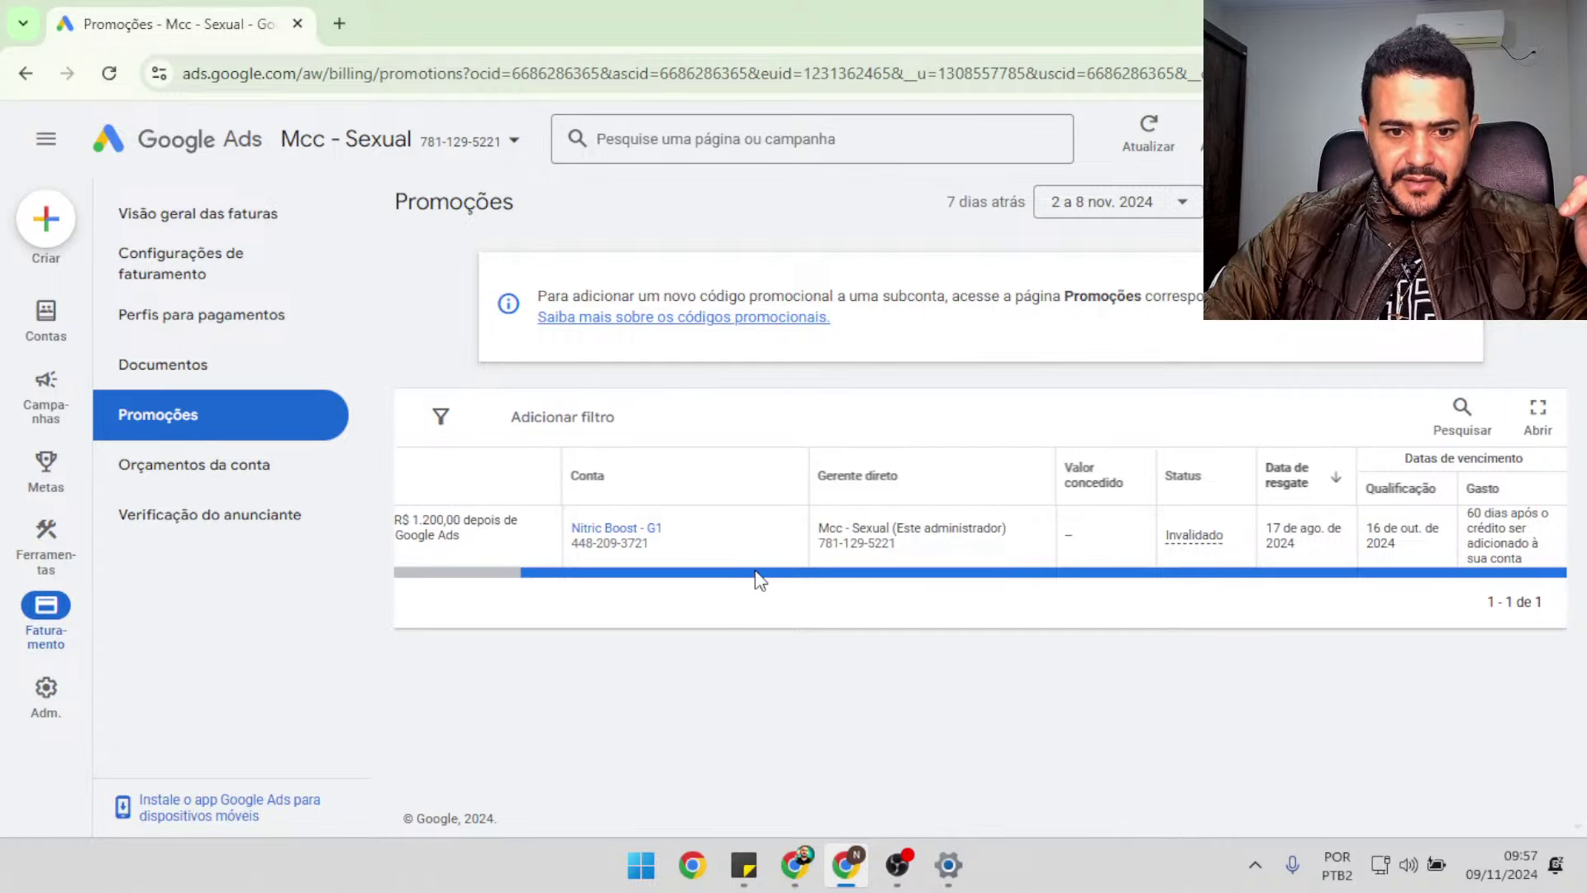
drag(759, 579, 578, 577)
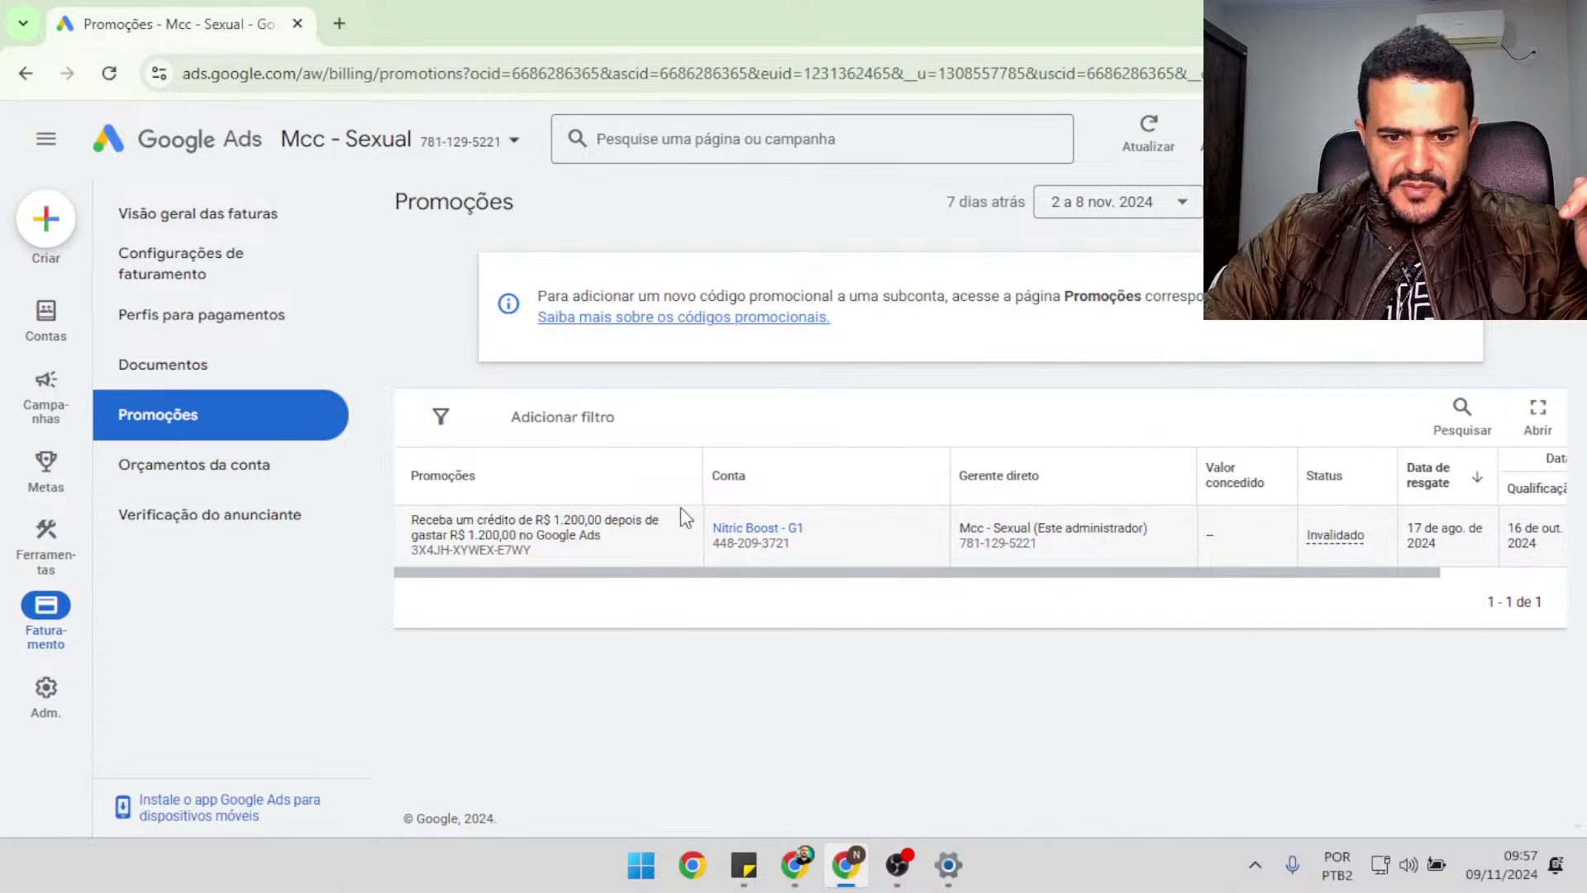
mouse_move(1340, 535)
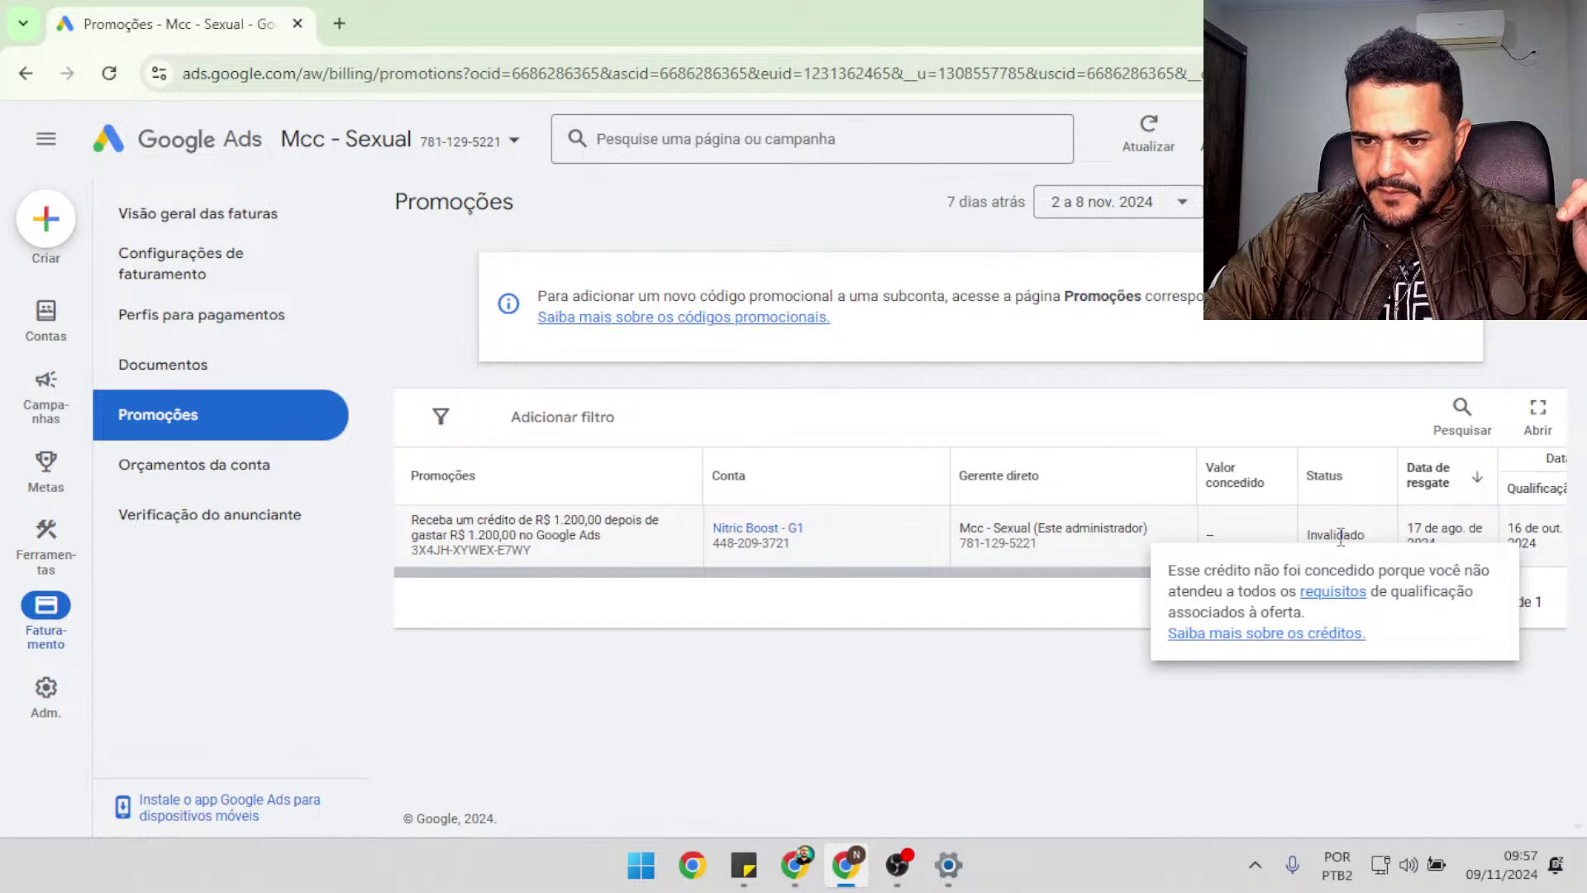
drag(957, 578, 1133, 585)
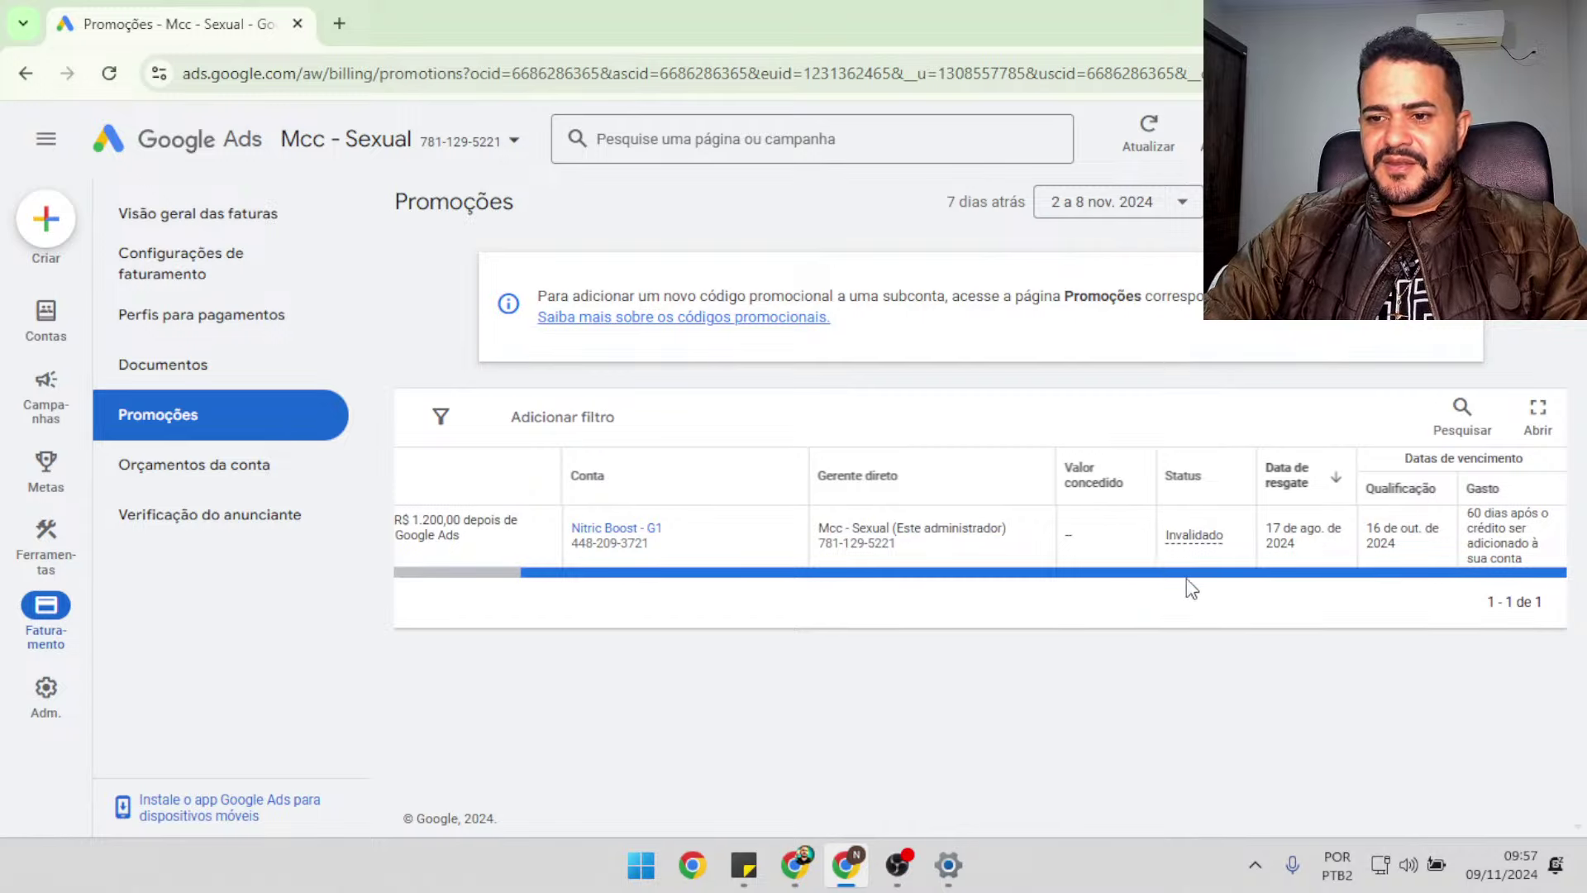
mouse_move(1296, 584)
mouse_down()
mouse_move(543, 584)
mouse_move(347, 506)
mouse_move(1320, 593)
mouse_up()
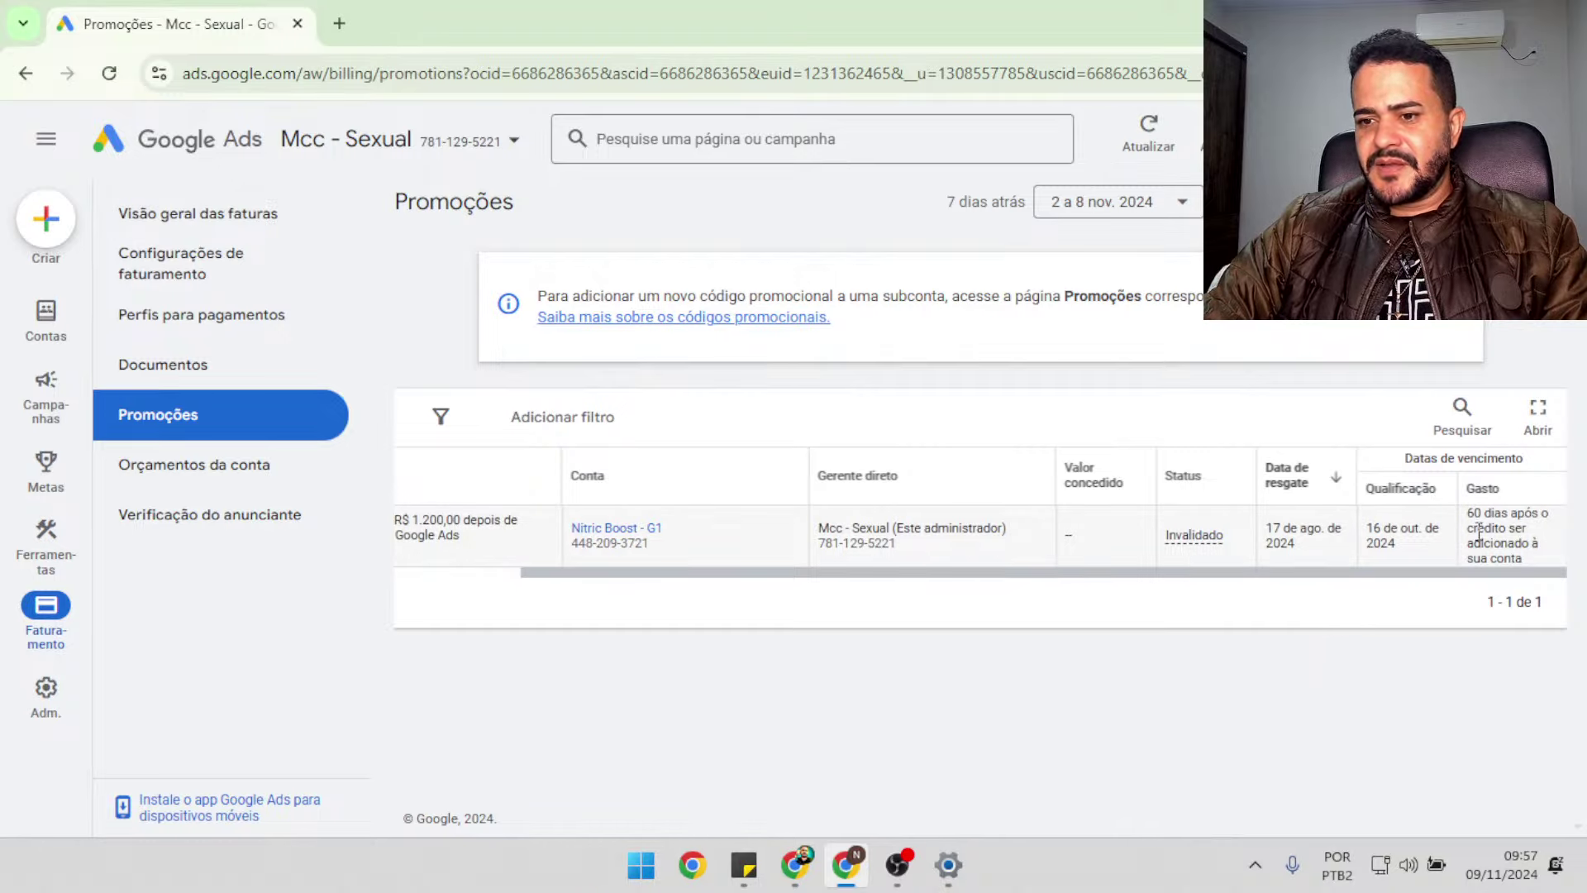
drag(1468, 511, 1561, 572)
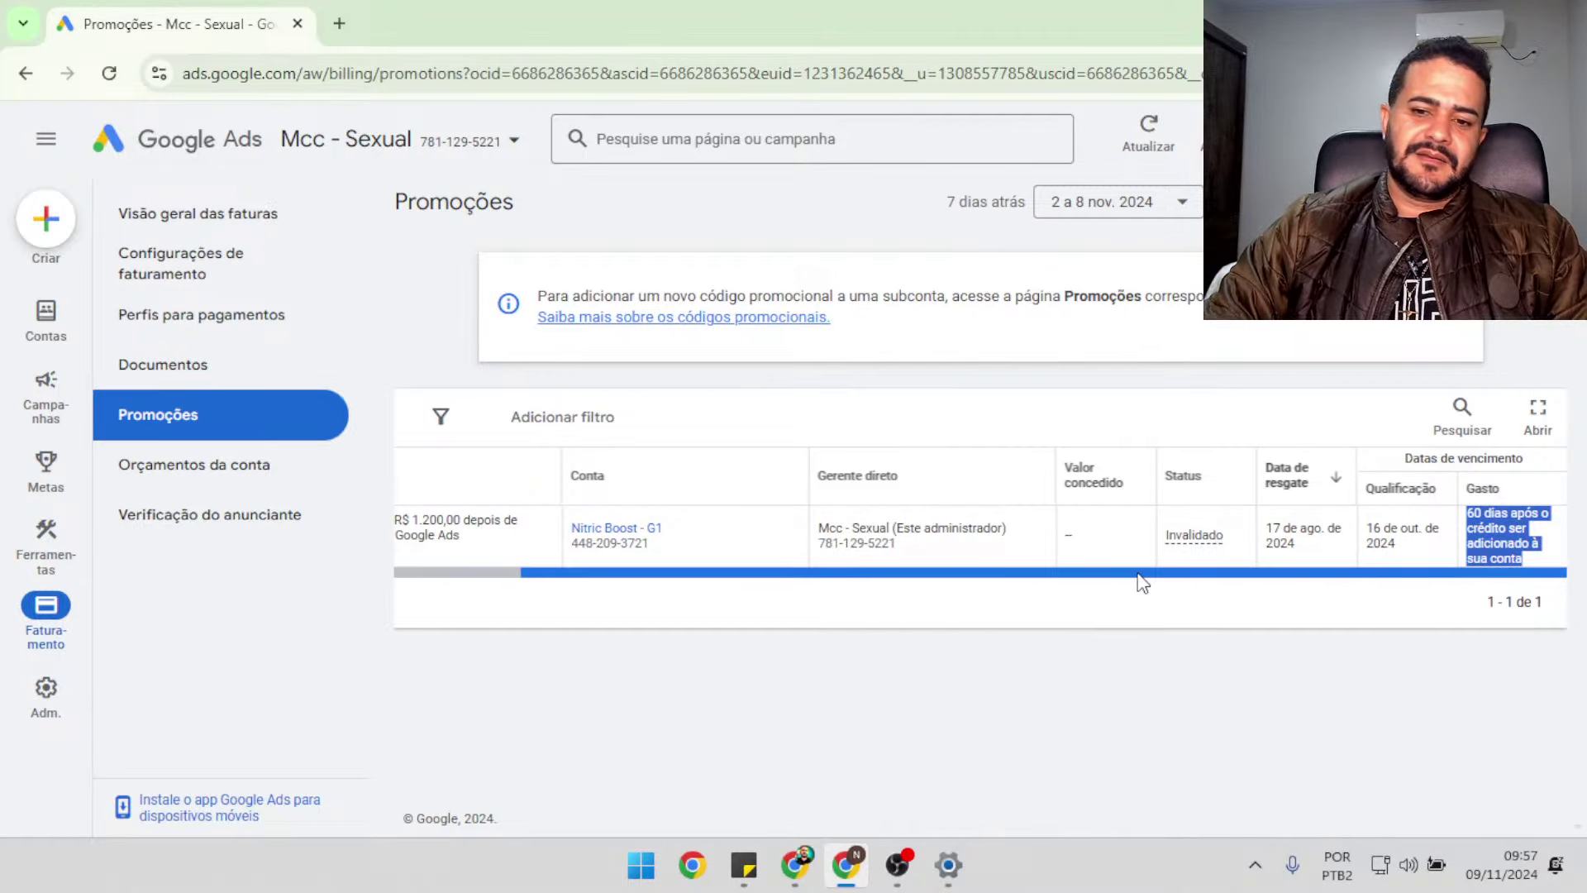
drag(1141, 583, 1015, 591)
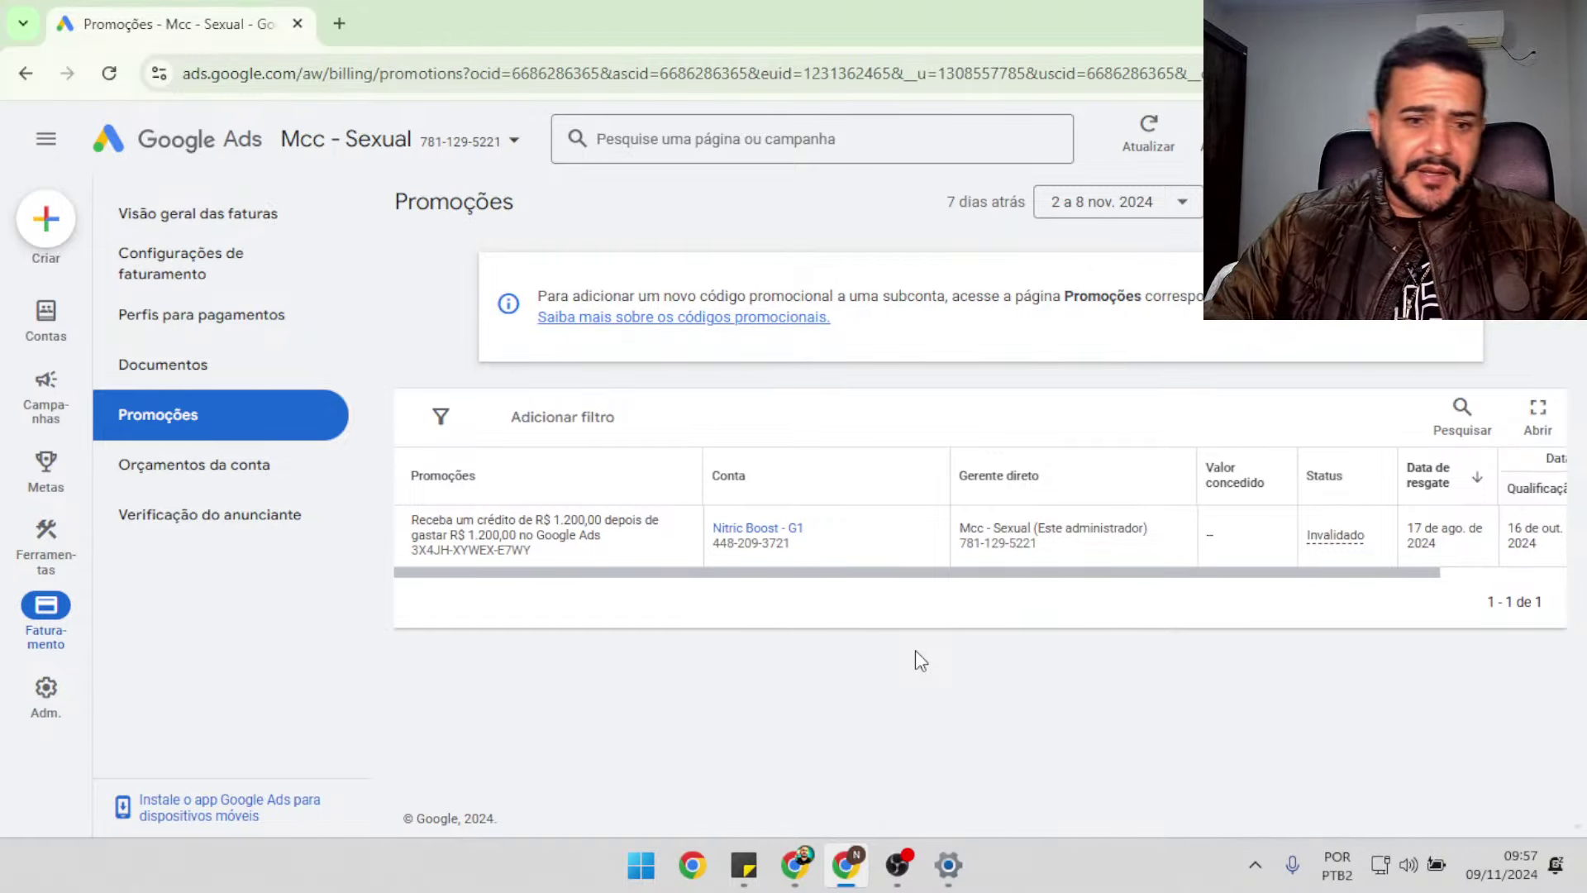
click(339, 23)
Open the other account's Gmail inbox from the new tab page
click(1418, 167)
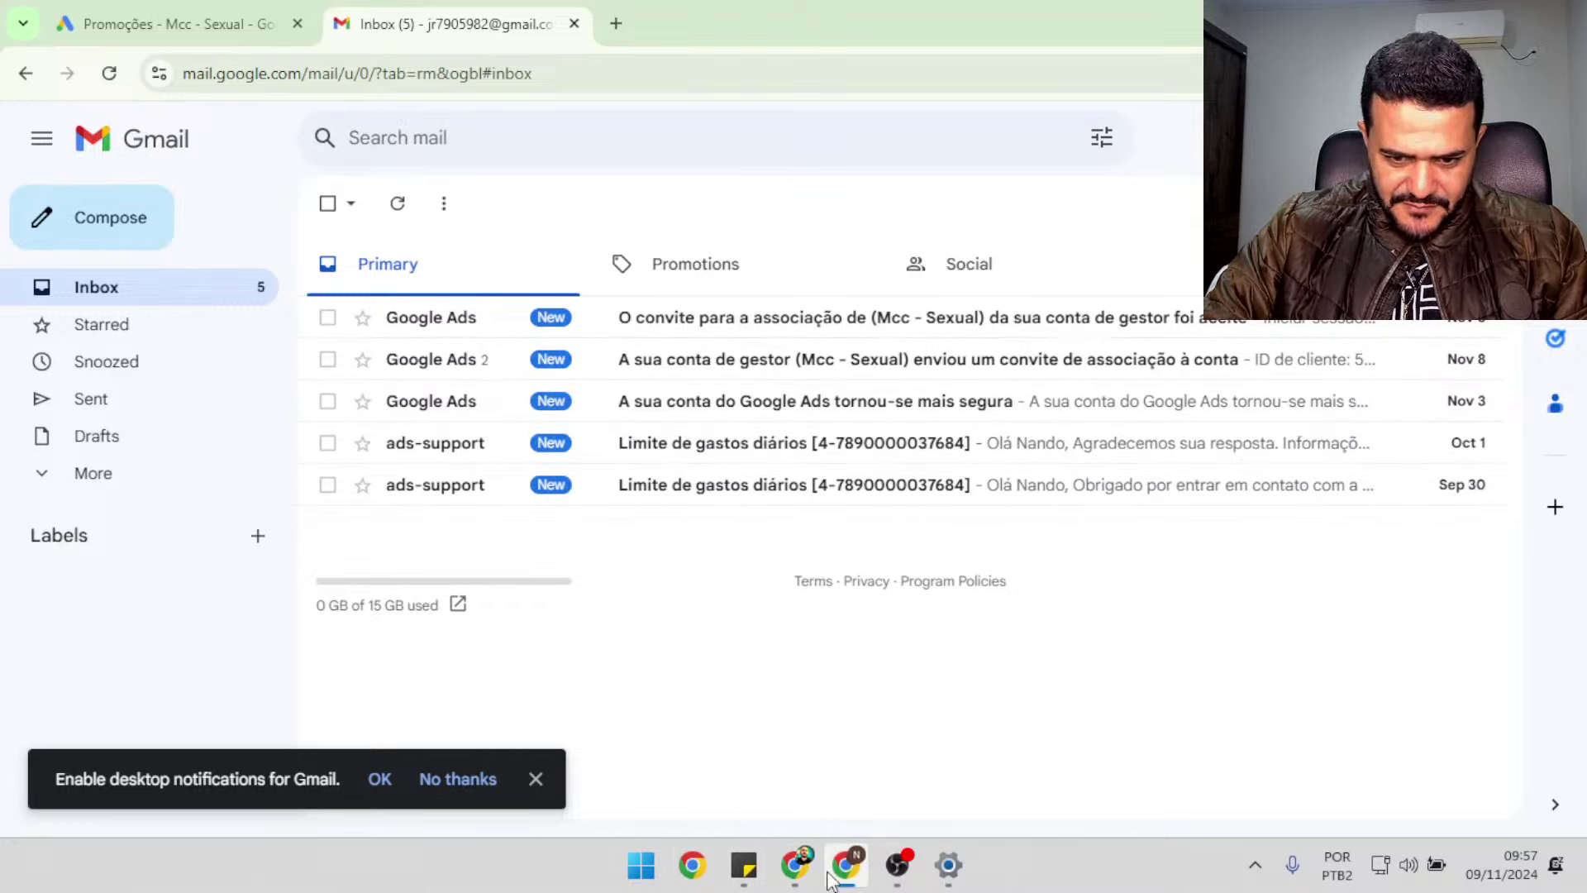
Return to the new account's Google Ads window and open a new incognito tab
mouse_move(801, 863)
click(989, 761)
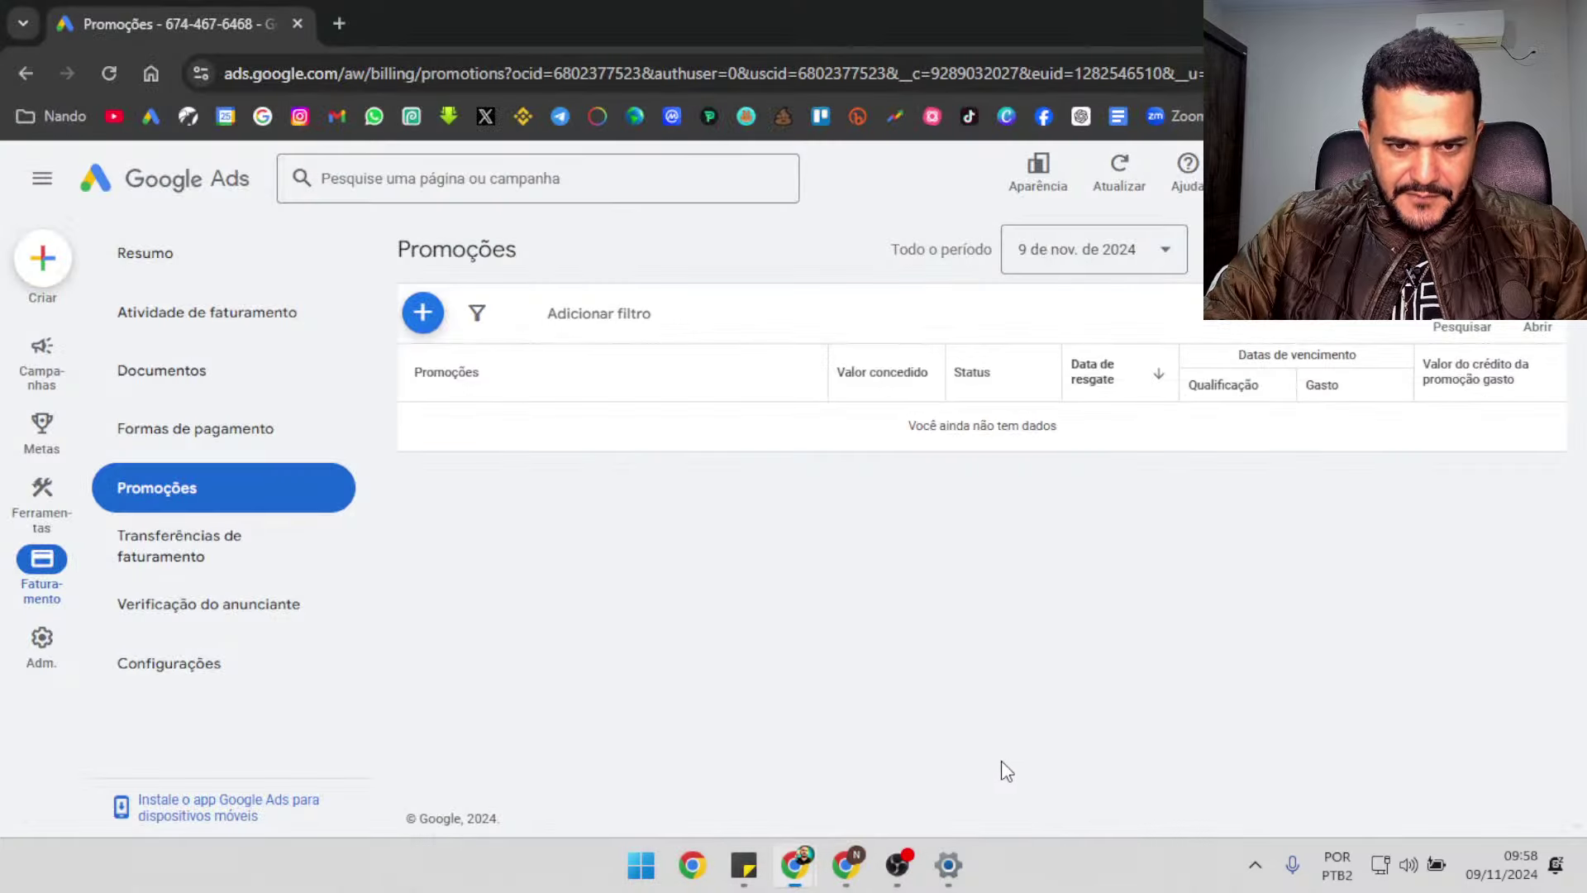
click(338, 23)
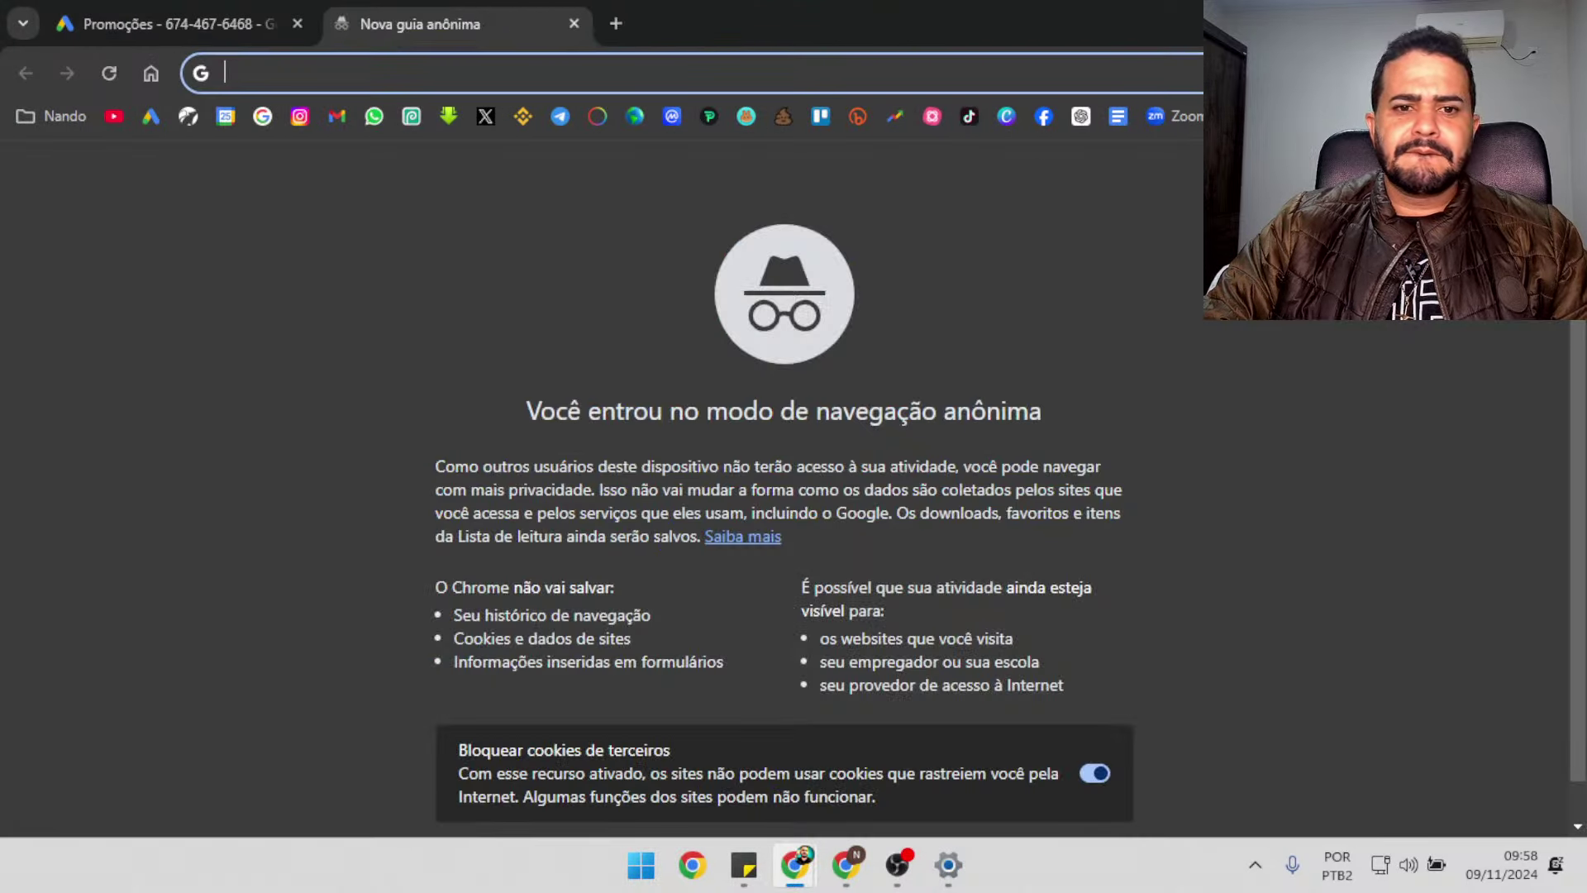
Reload the Promoções page, then load the Google home page in the incognito tab
click(186, 23)
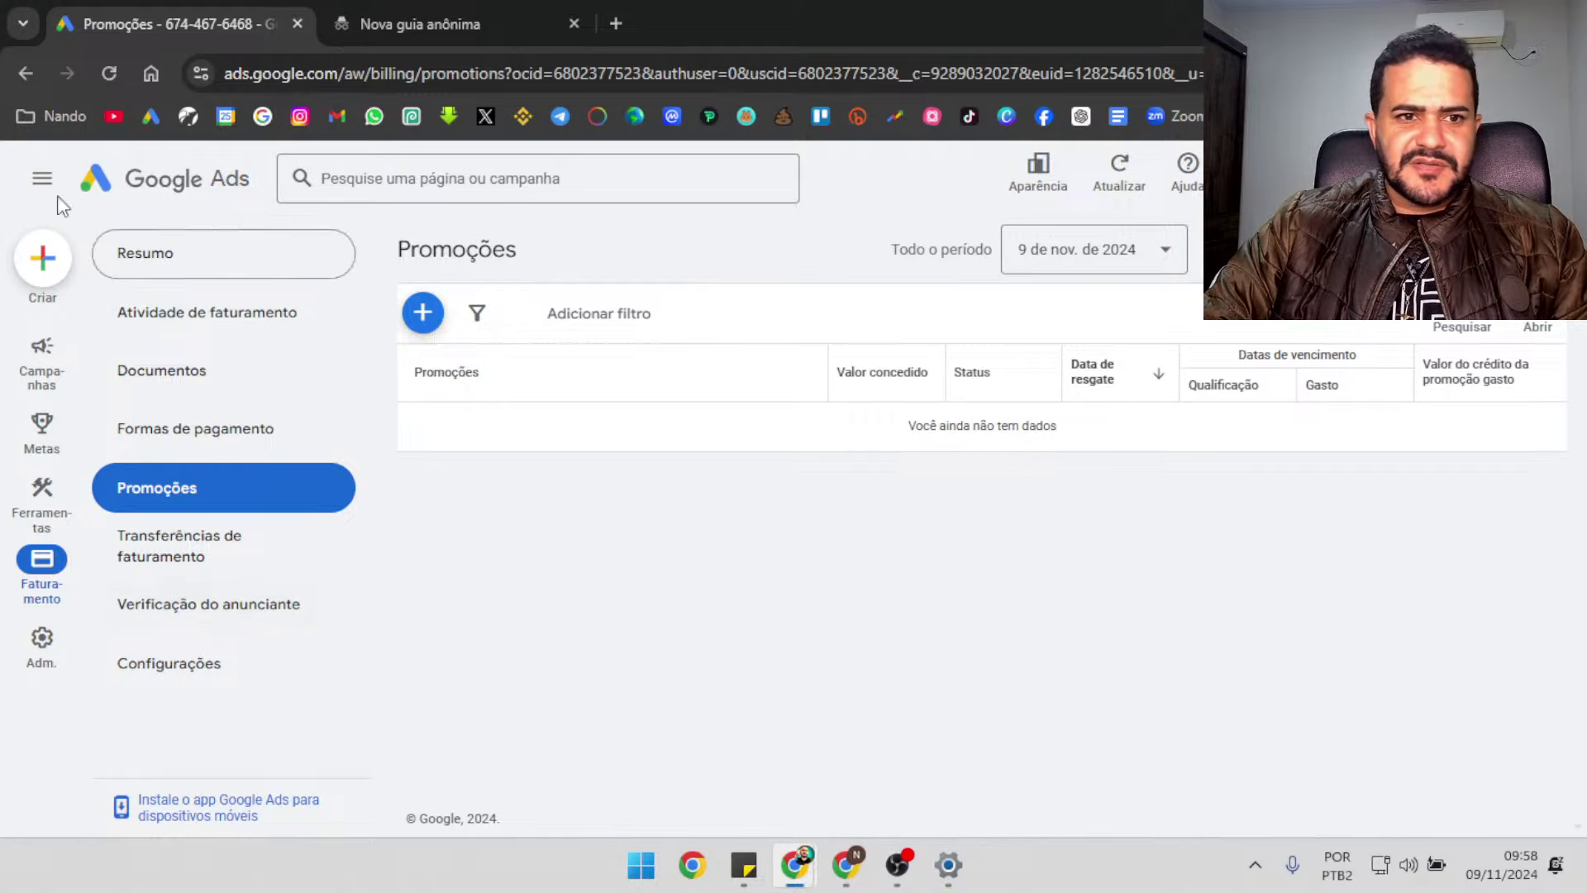
click(113, 69)
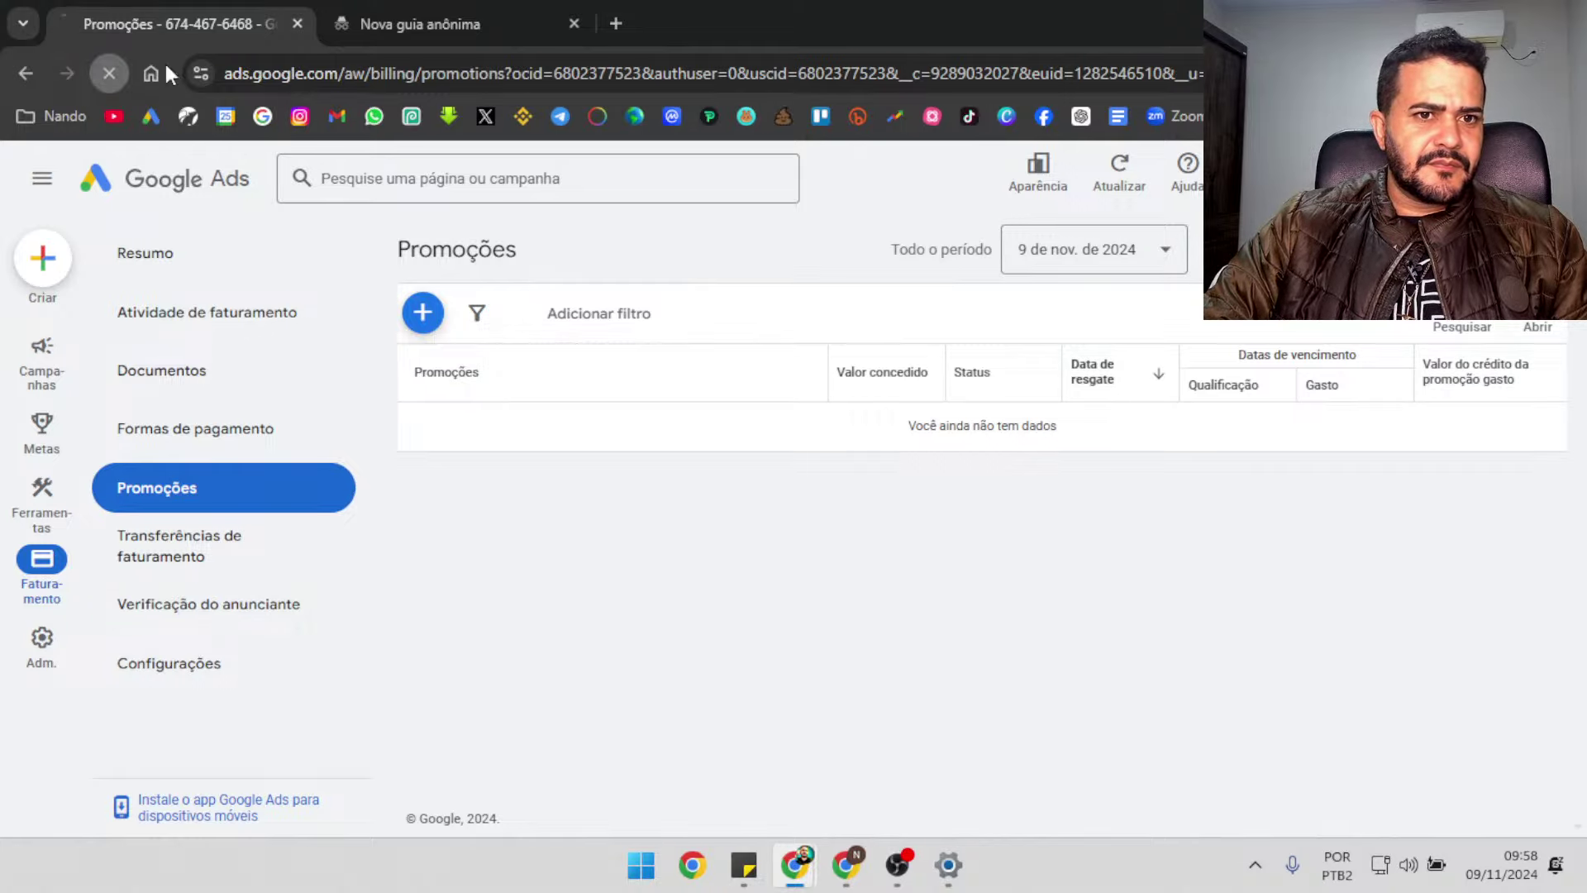
click(399, 23)
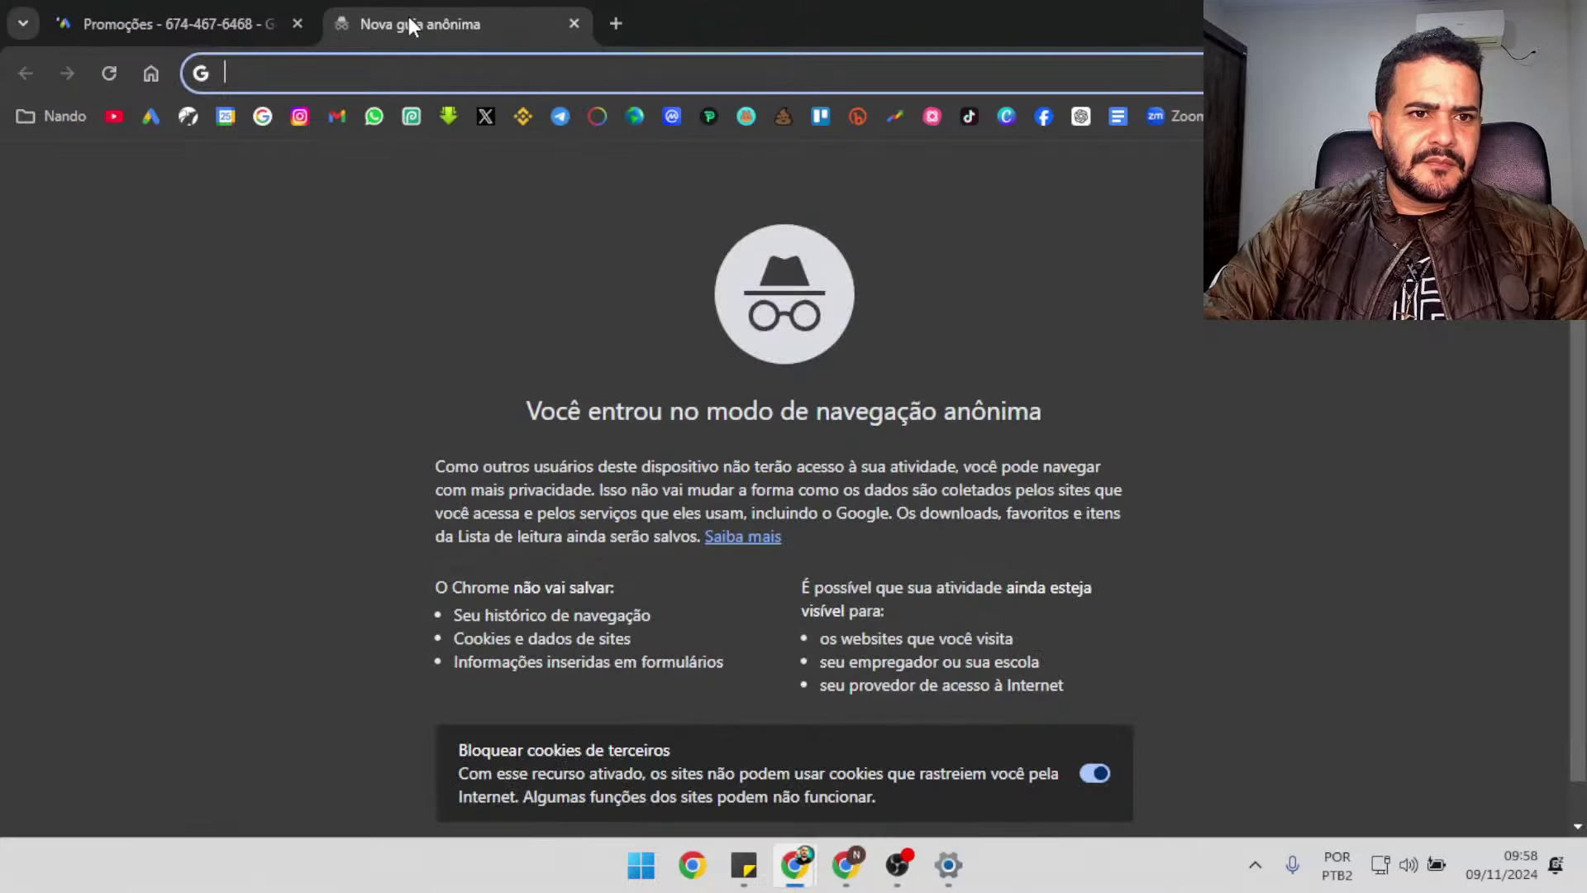
click(262, 117)
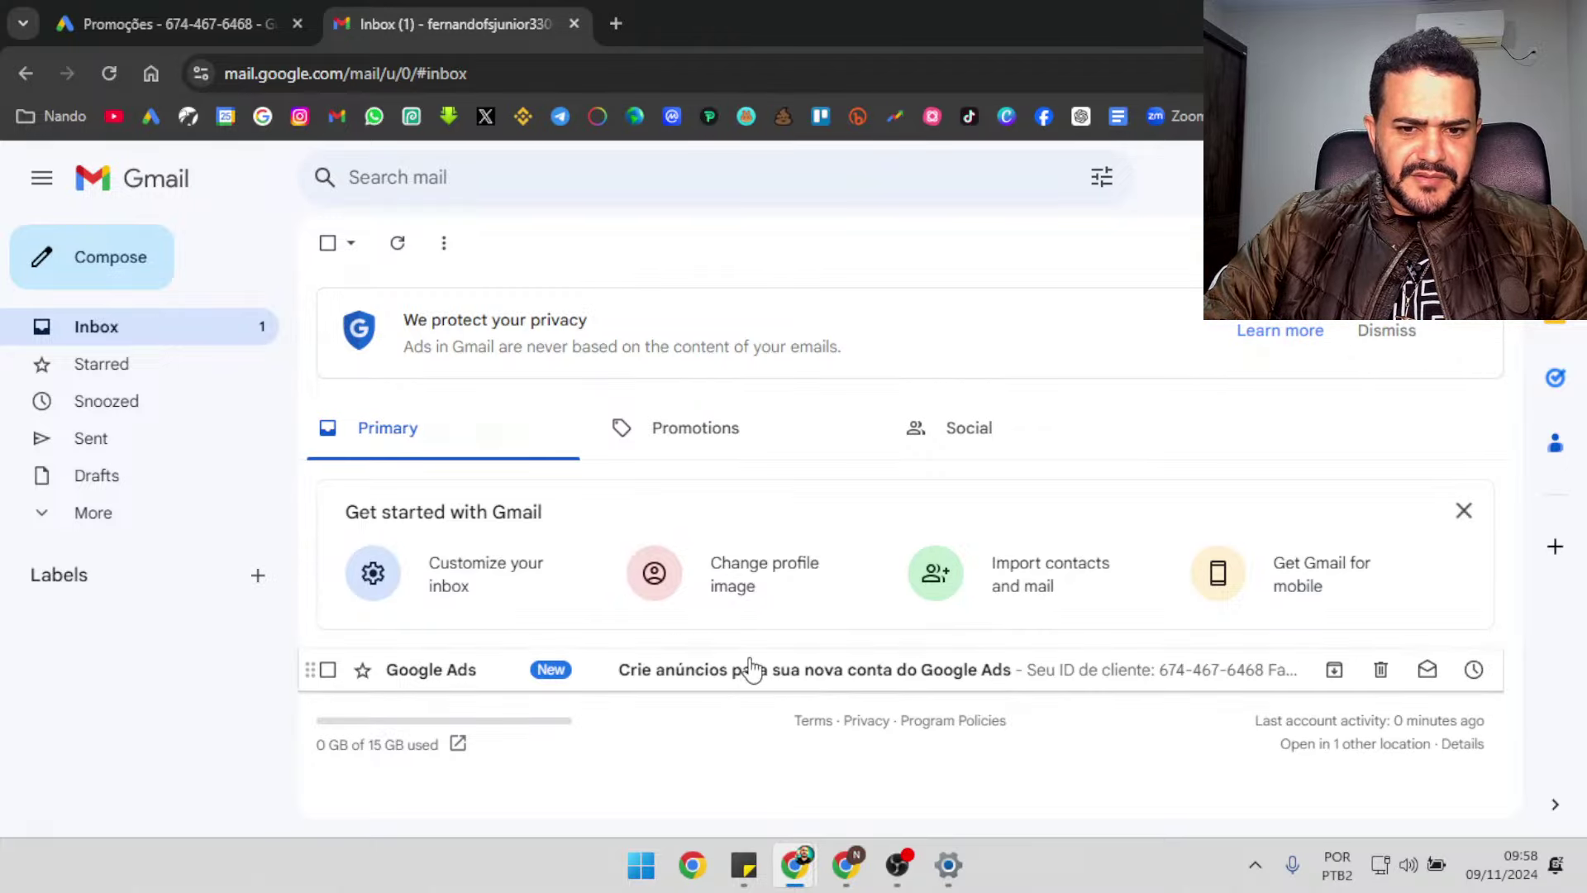
Read through the Google Ads welcome email, then switch back to the Promoções page
click(748, 671)
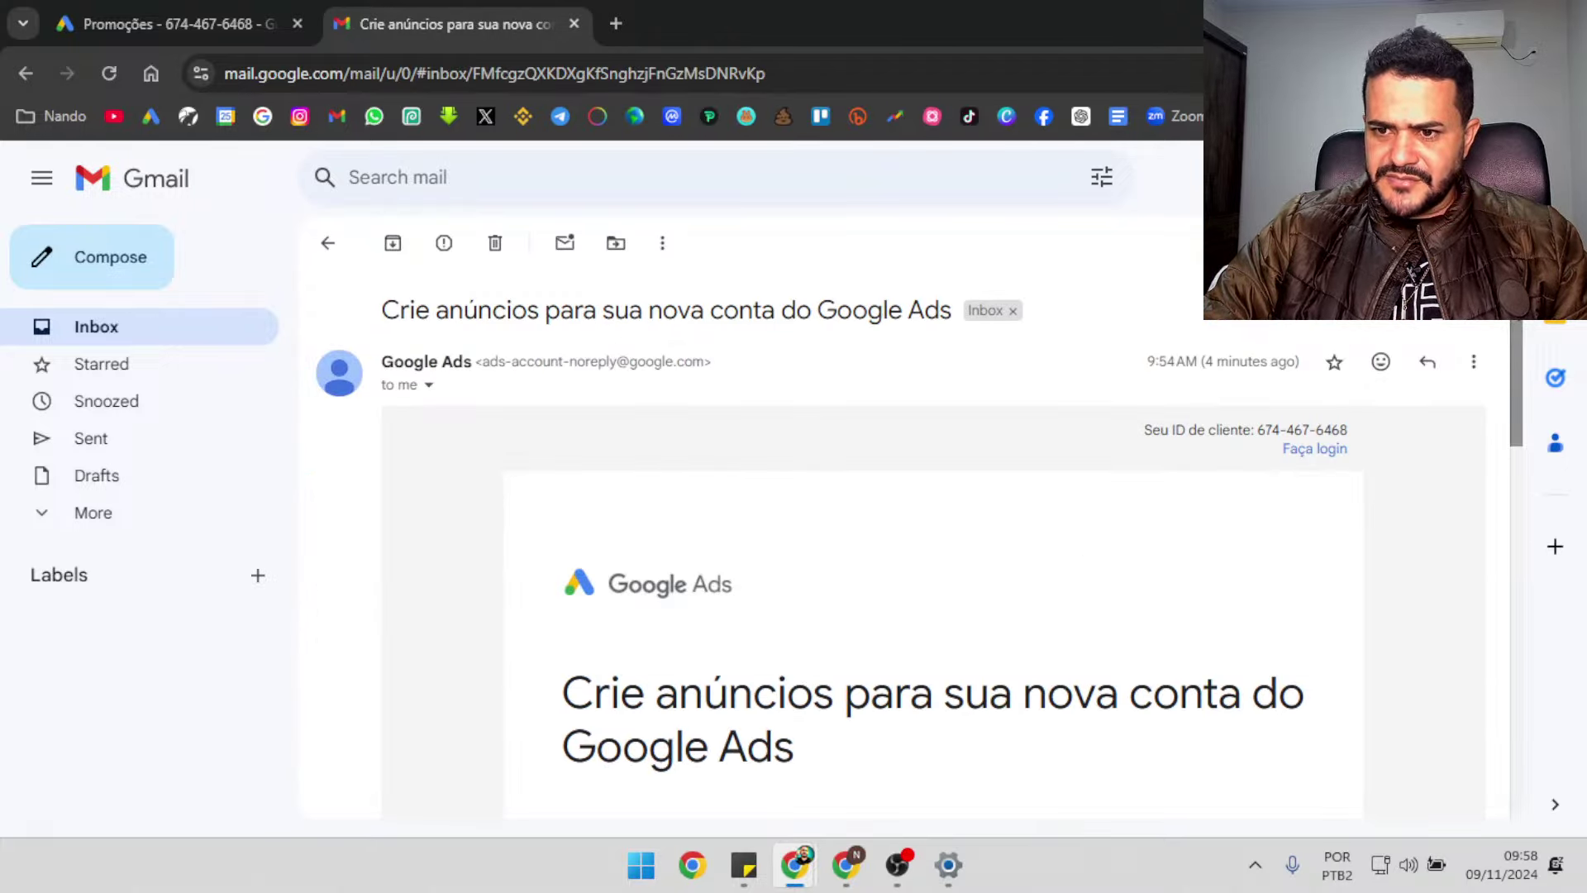
mouse_move(1514, 331)
mouse_down()
mouse_move(1512, 617)
mouse_move(1512, 309)
mouse_up()
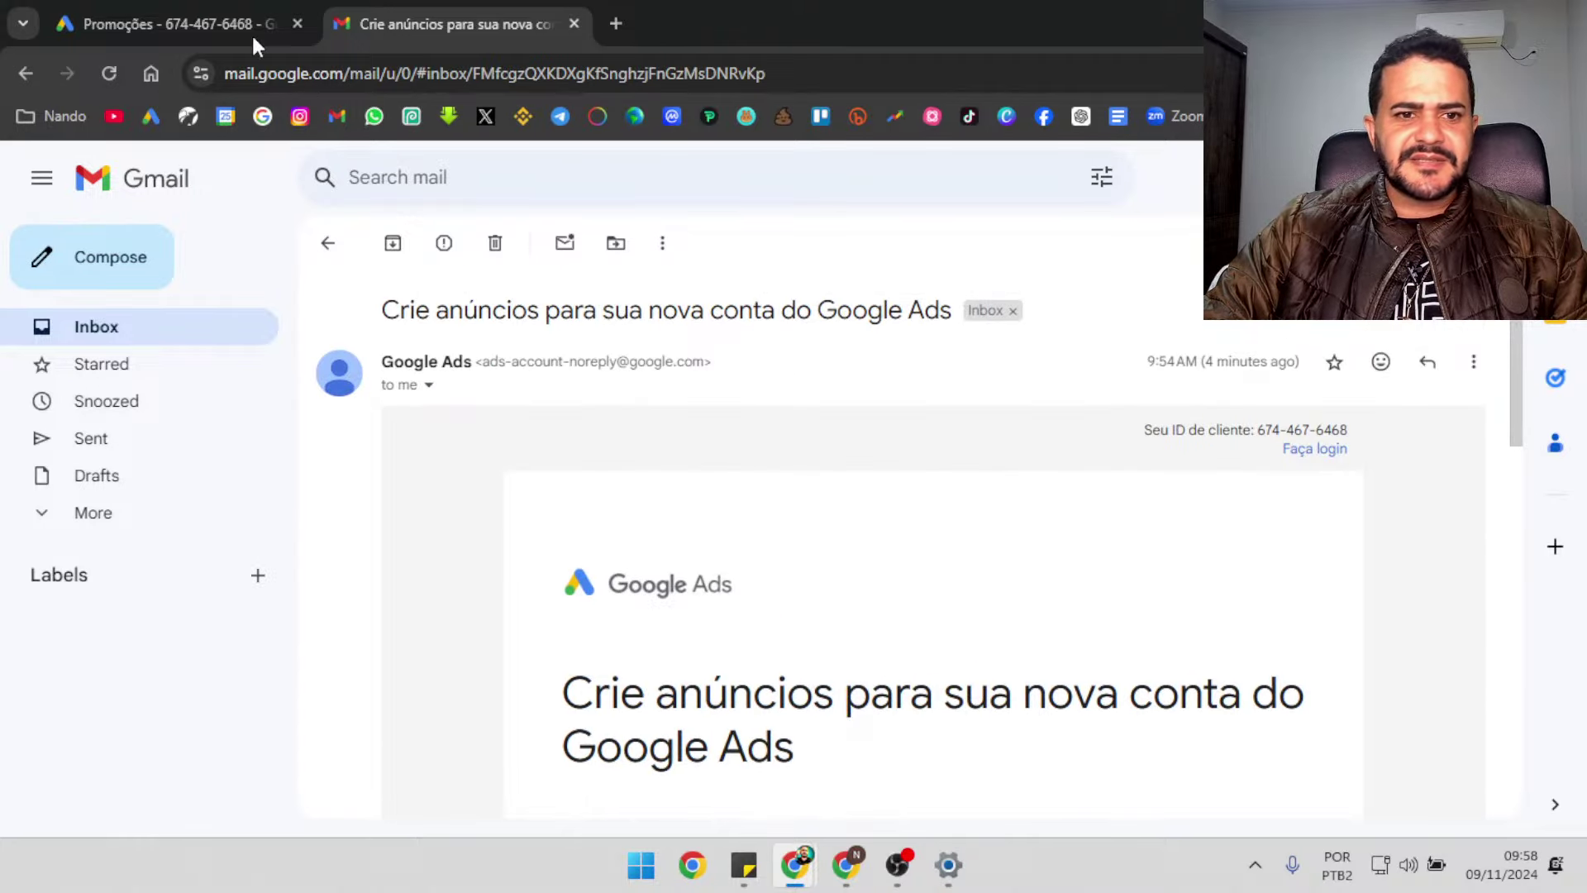
click(232, 23)
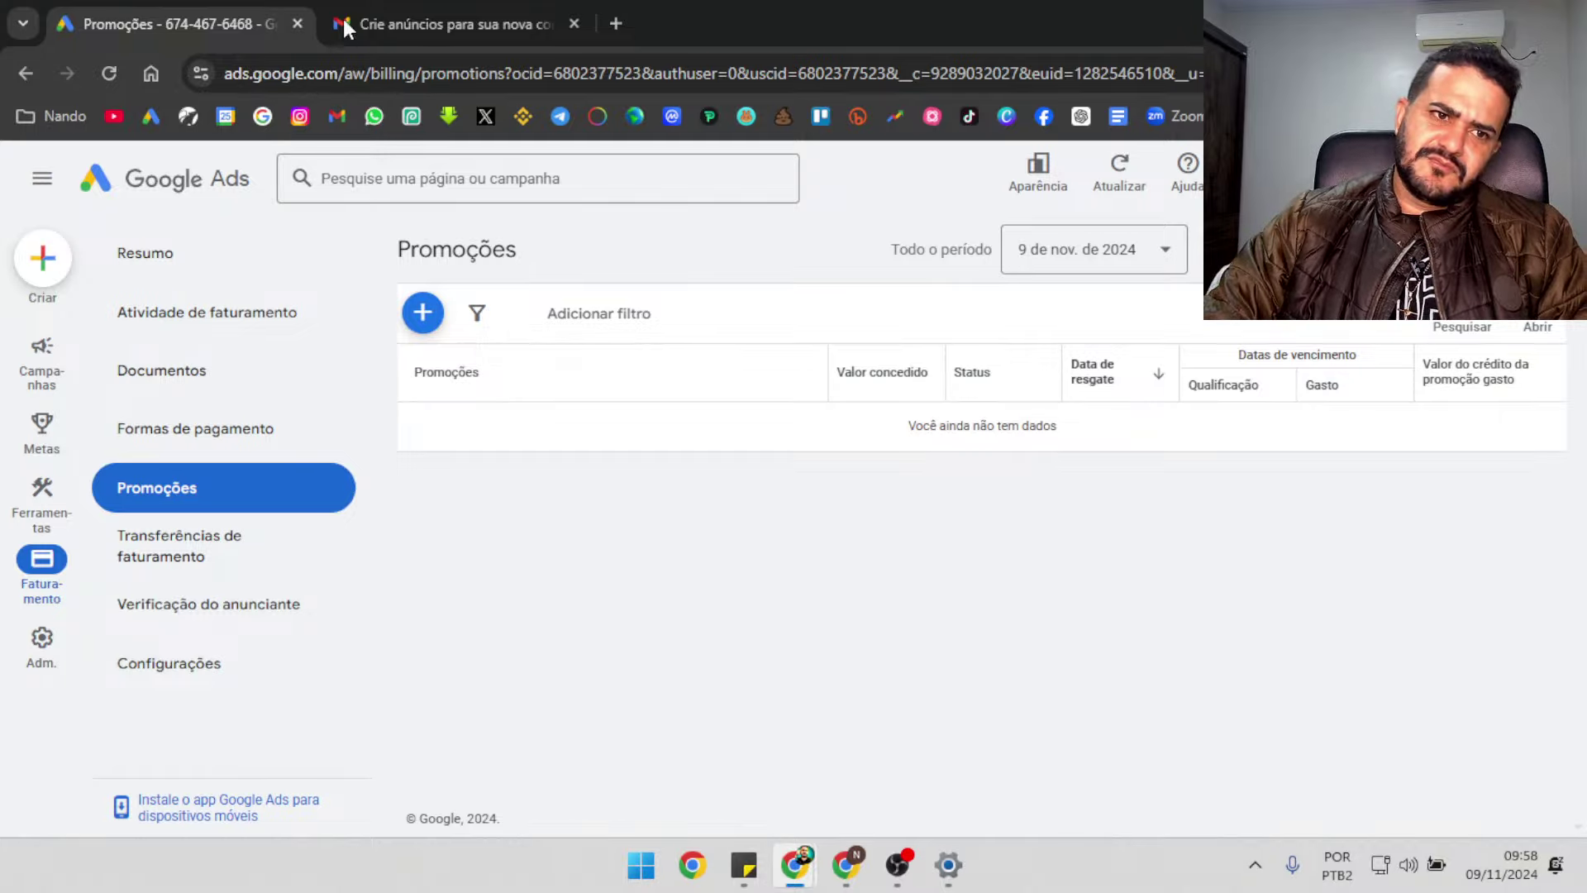
Reload Promoções to confirm there are still no credits, then return to the 'Crie anúncios' email
click(109, 73)
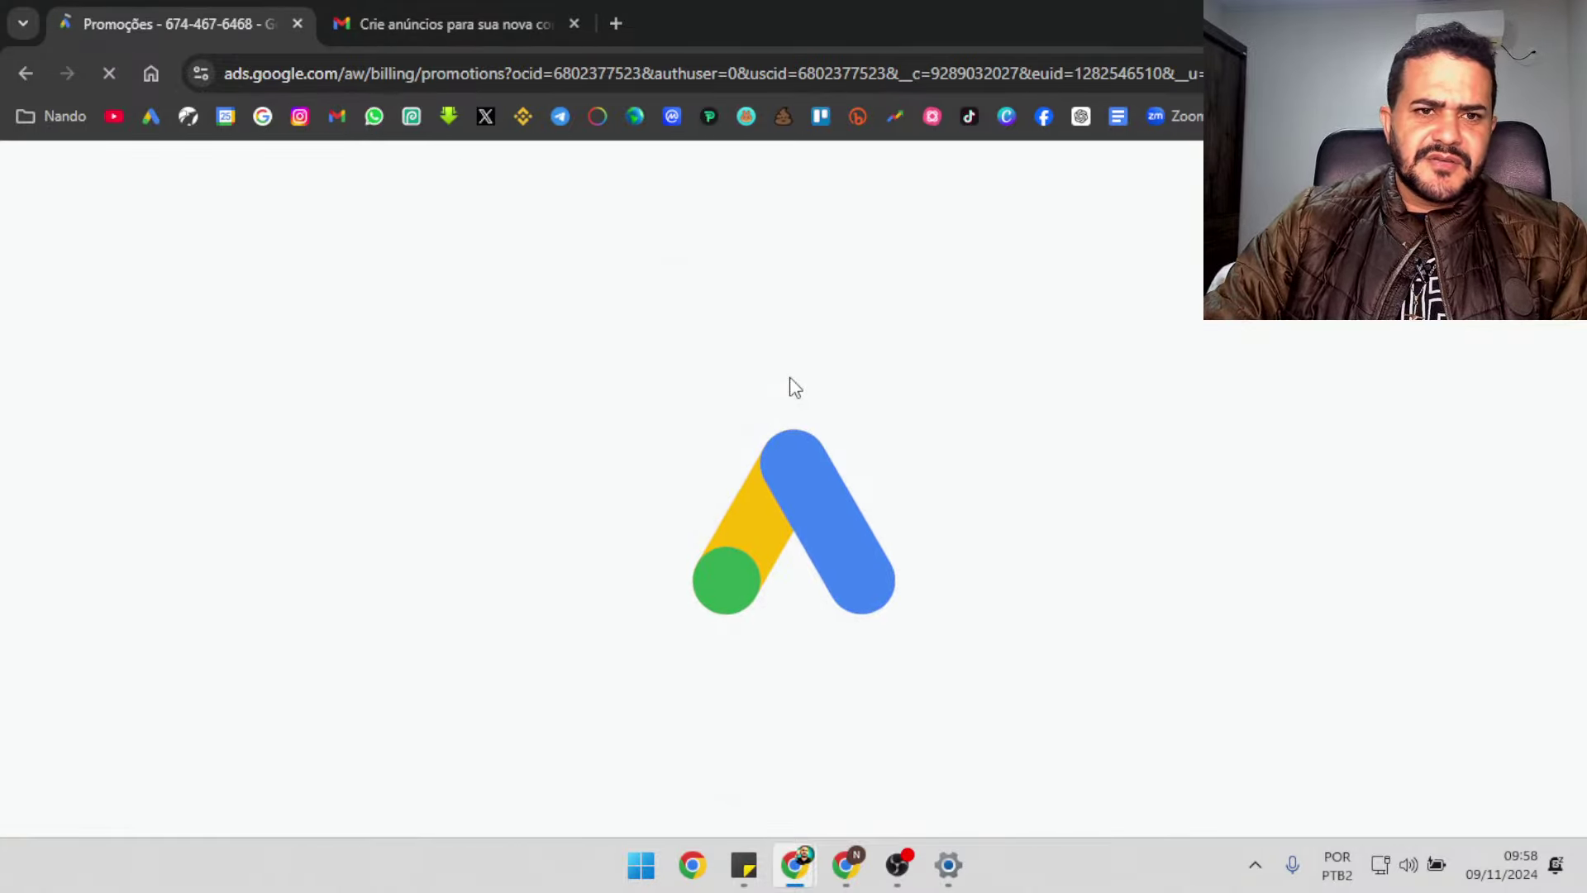
click(424, 12)
click(198, 16)
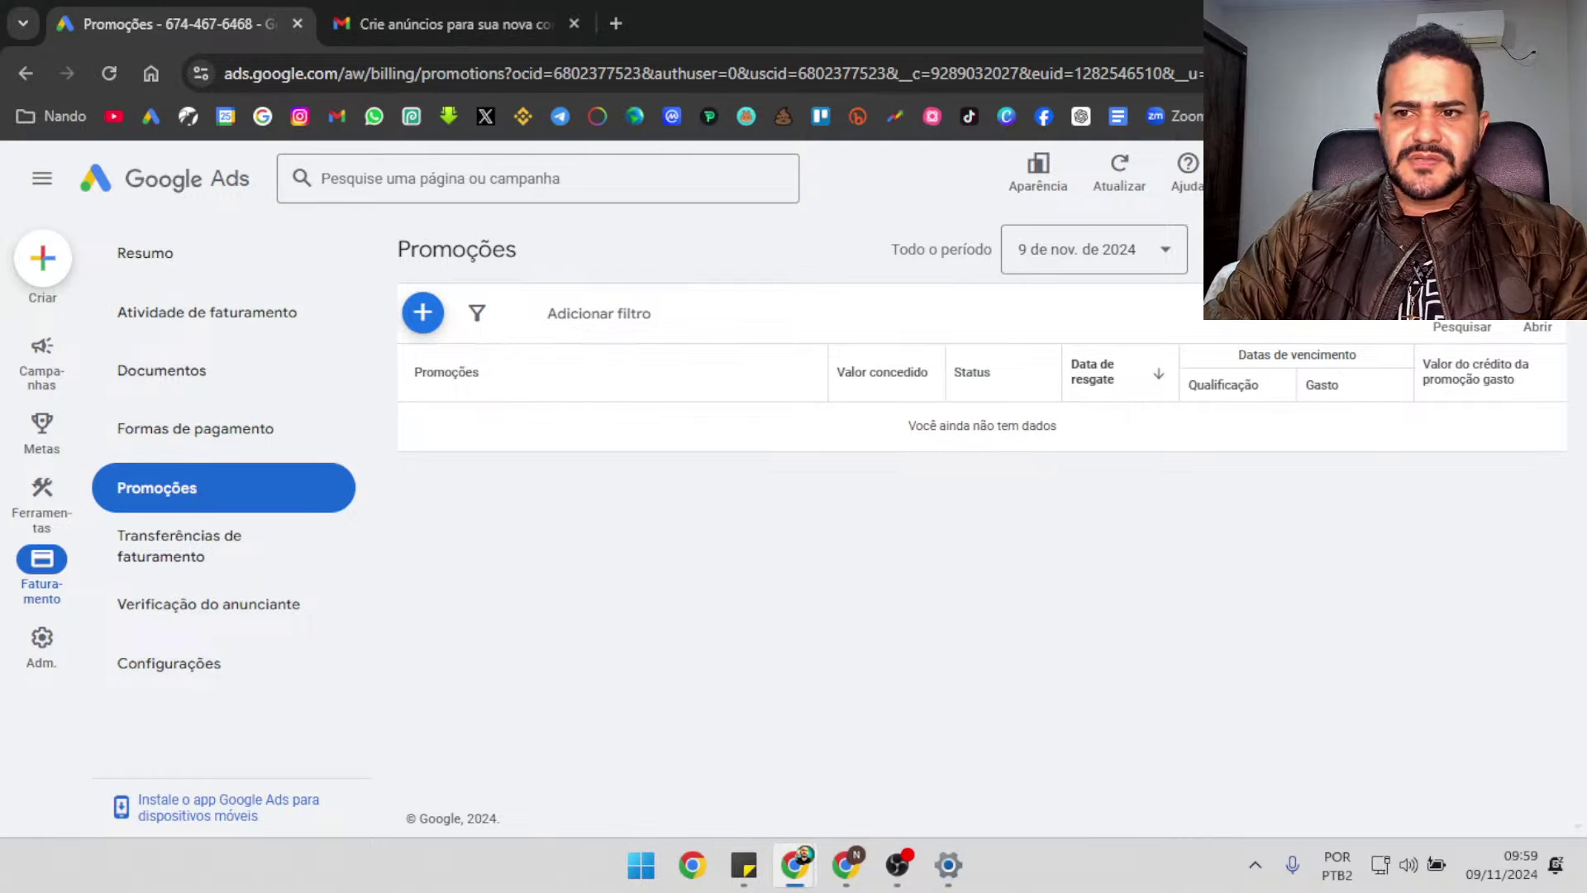
click(449, 7)
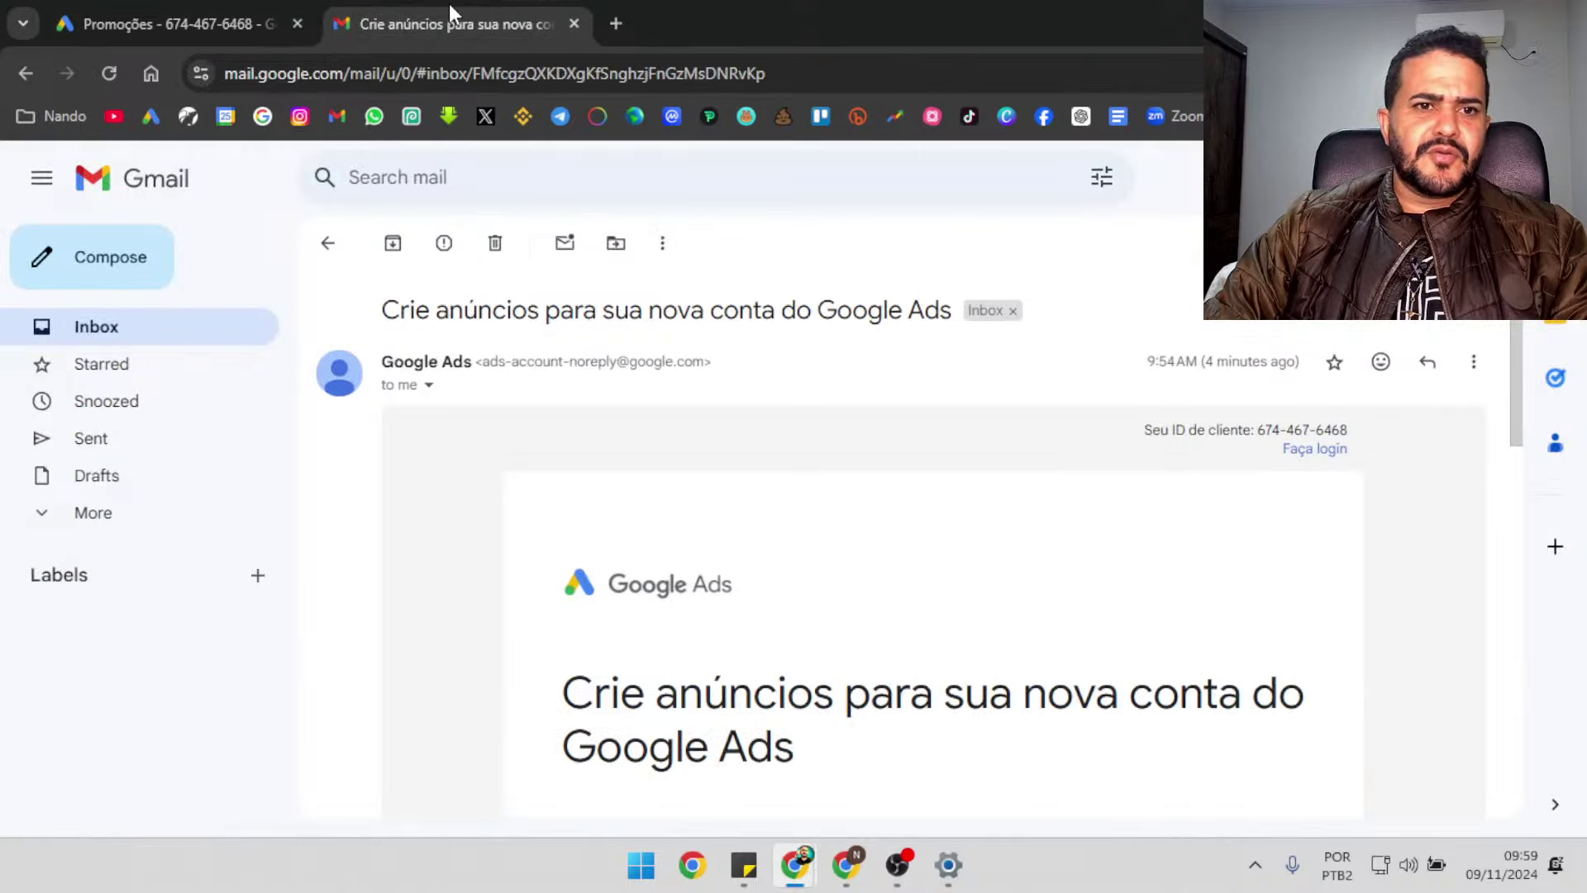